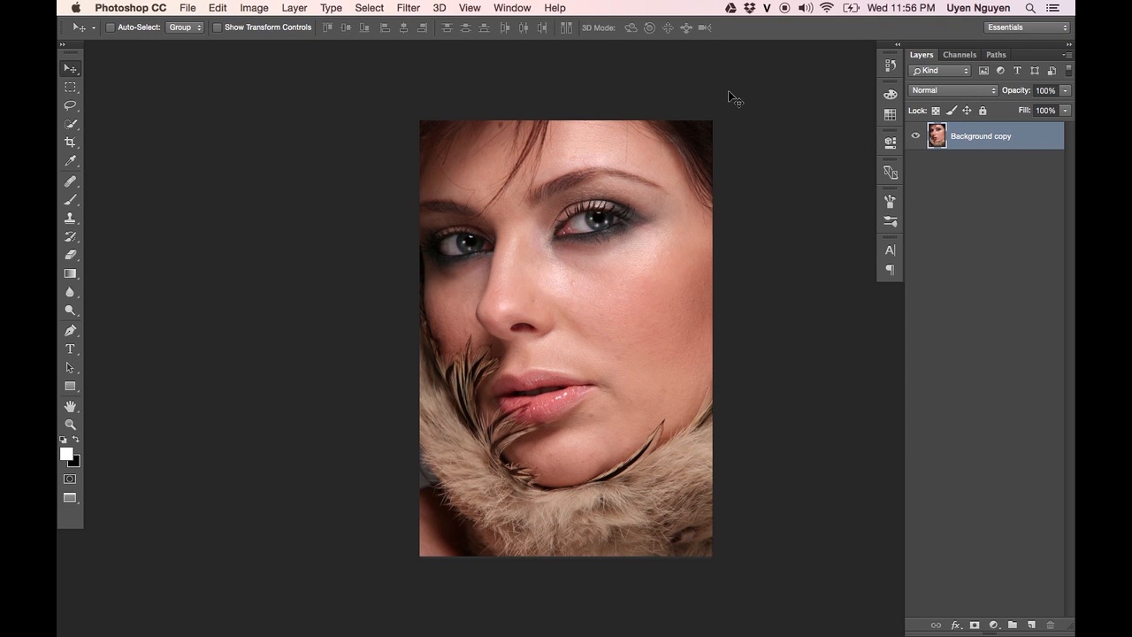
Duplicate the portrait layer twice so that three identical copies are stacked
key(super+plus)
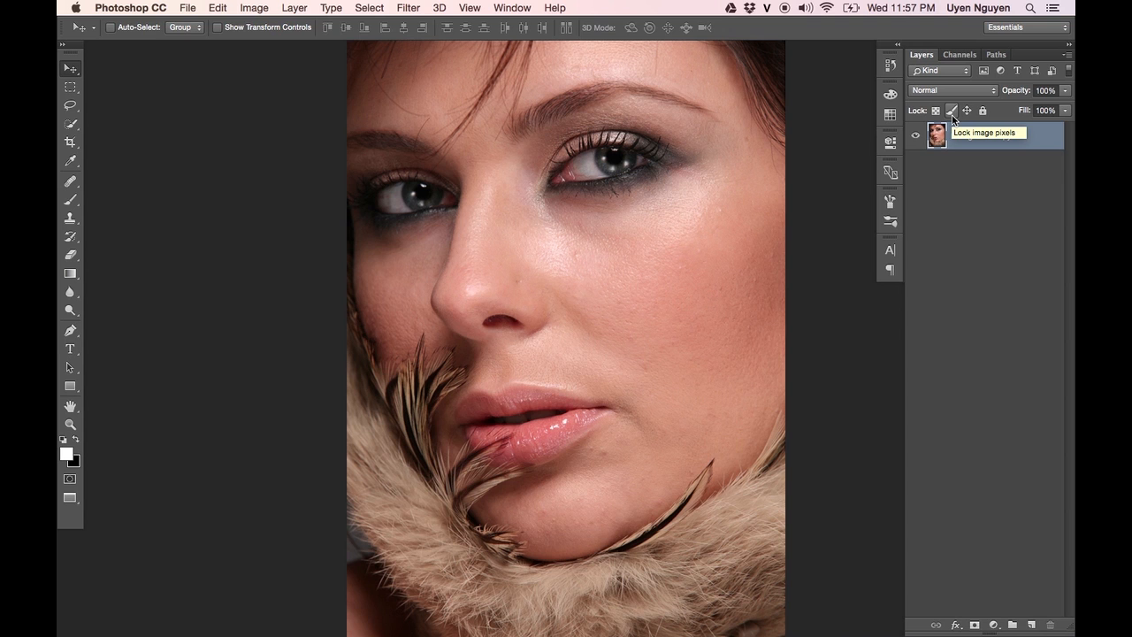
key(super+j)
key(super+j)
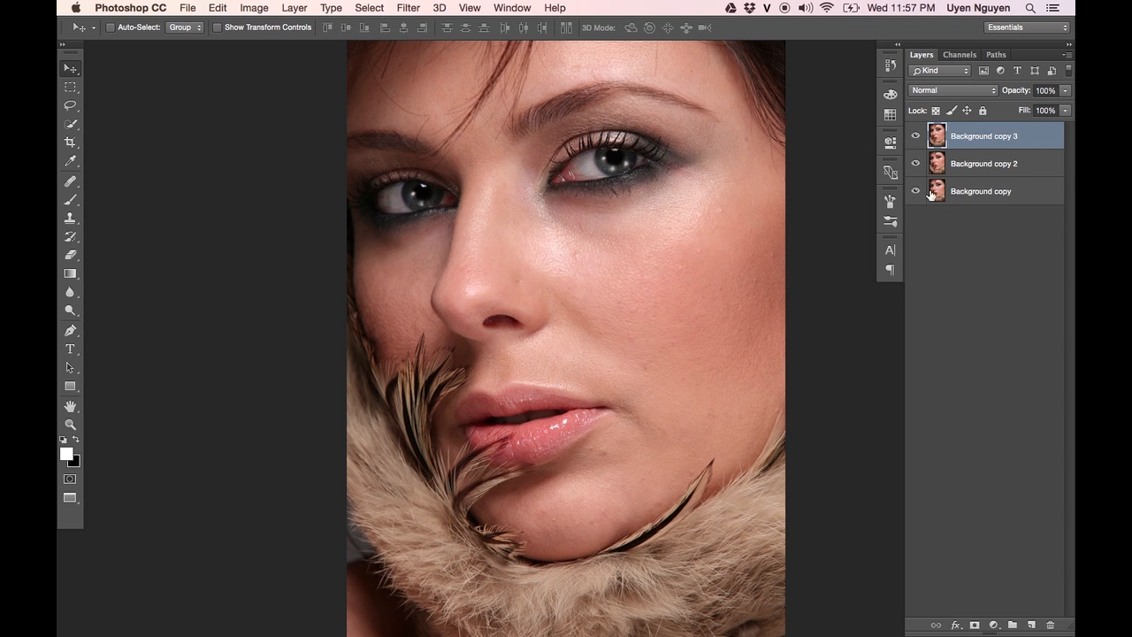
Rename the three layers stock, blur and highpass from bottom to top, and hide the highpass layer
double_click(974, 191)
text(st)
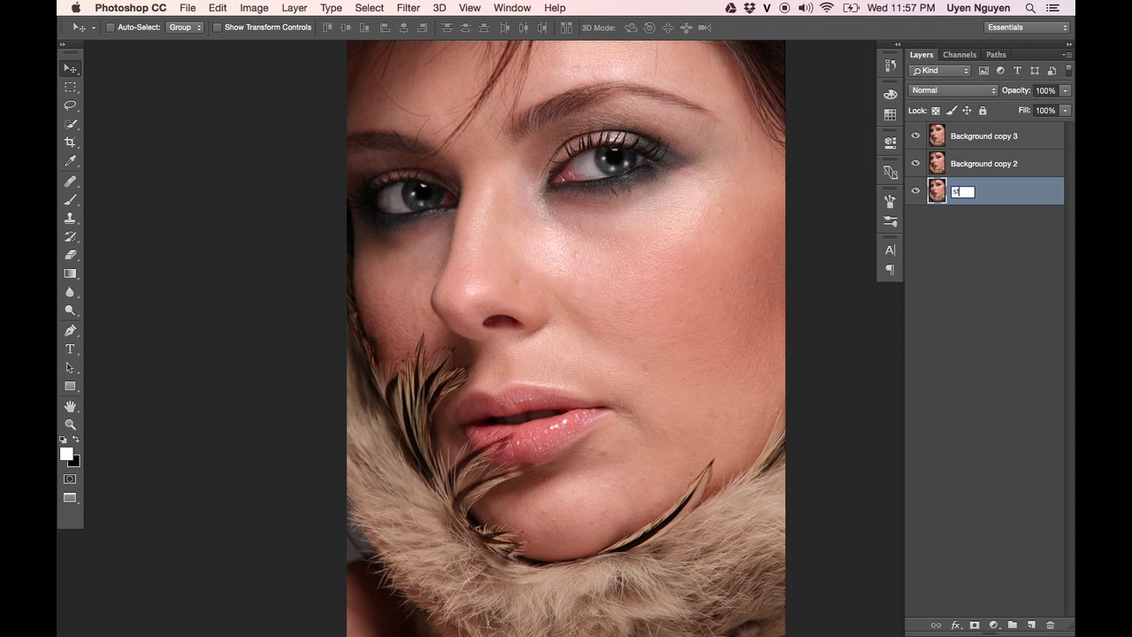
text(ock)
key(Tab)
text(blur)
key(Return)
double_click(972, 137)
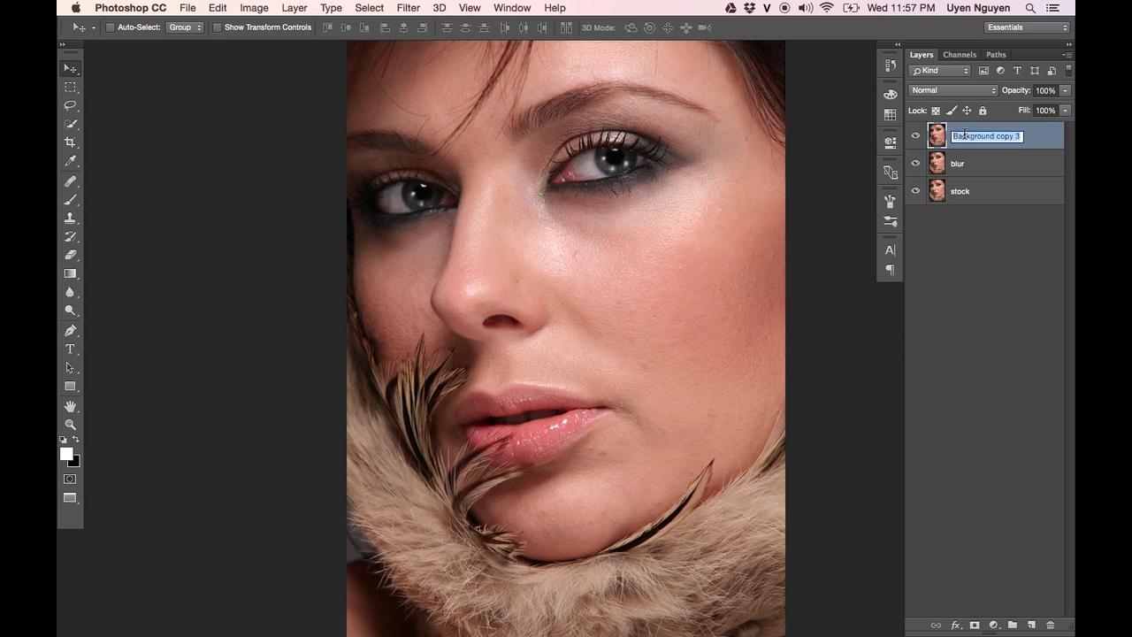
text(highpass)
key(Return)
click(915, 136)
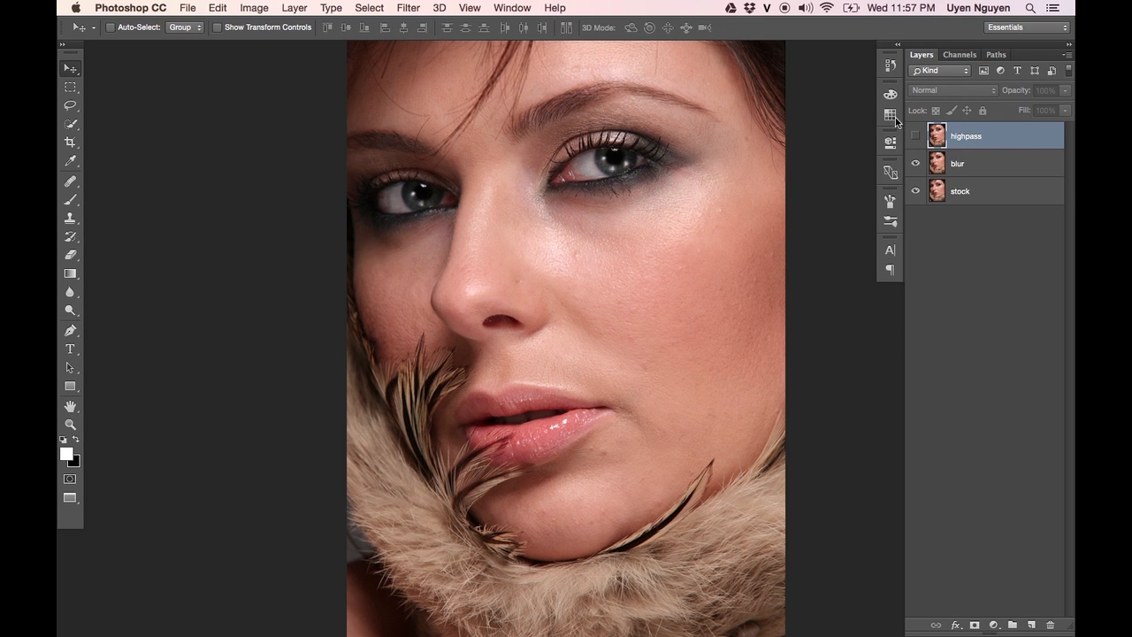
click(993, 174)
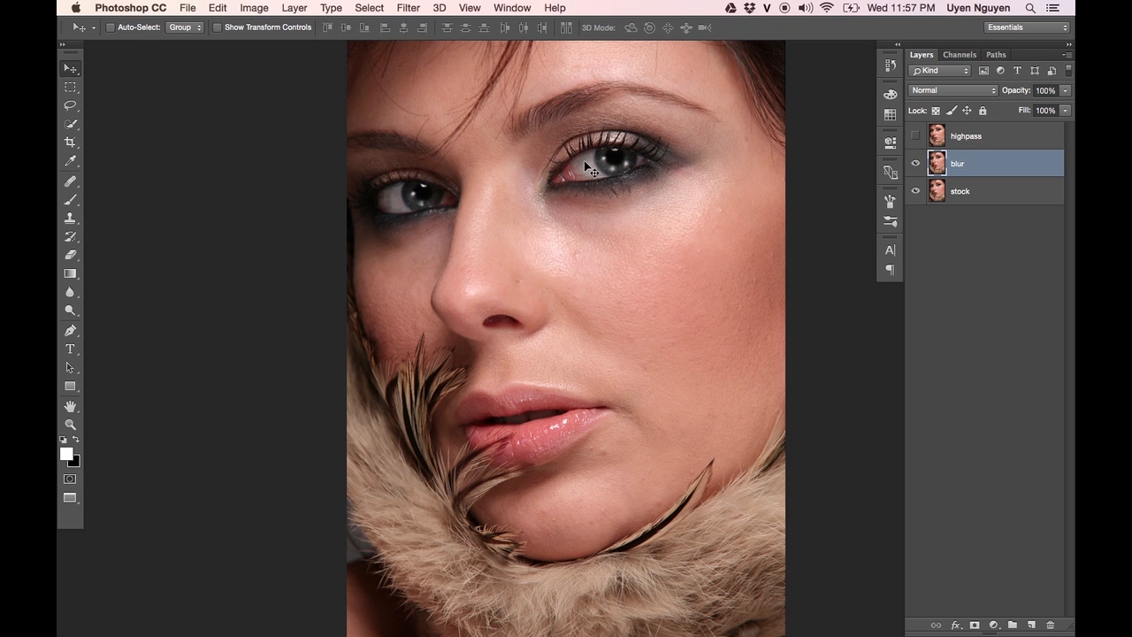
drag(506, 145, 472, 144)
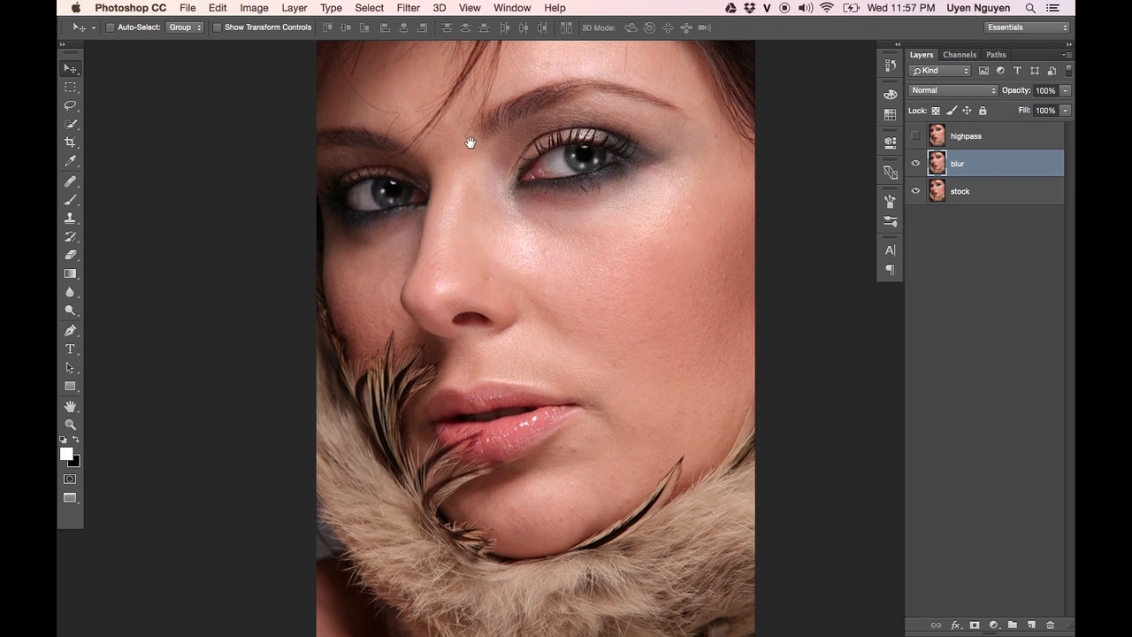
click(408, 8)
mouse_move(472, 176)
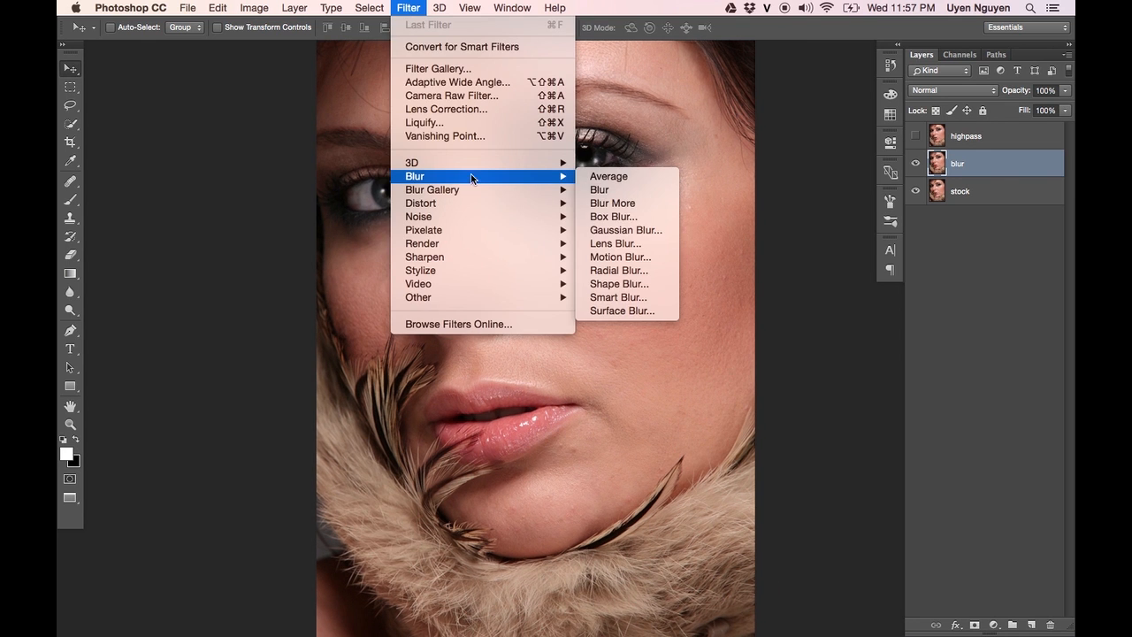
click(640, 232)
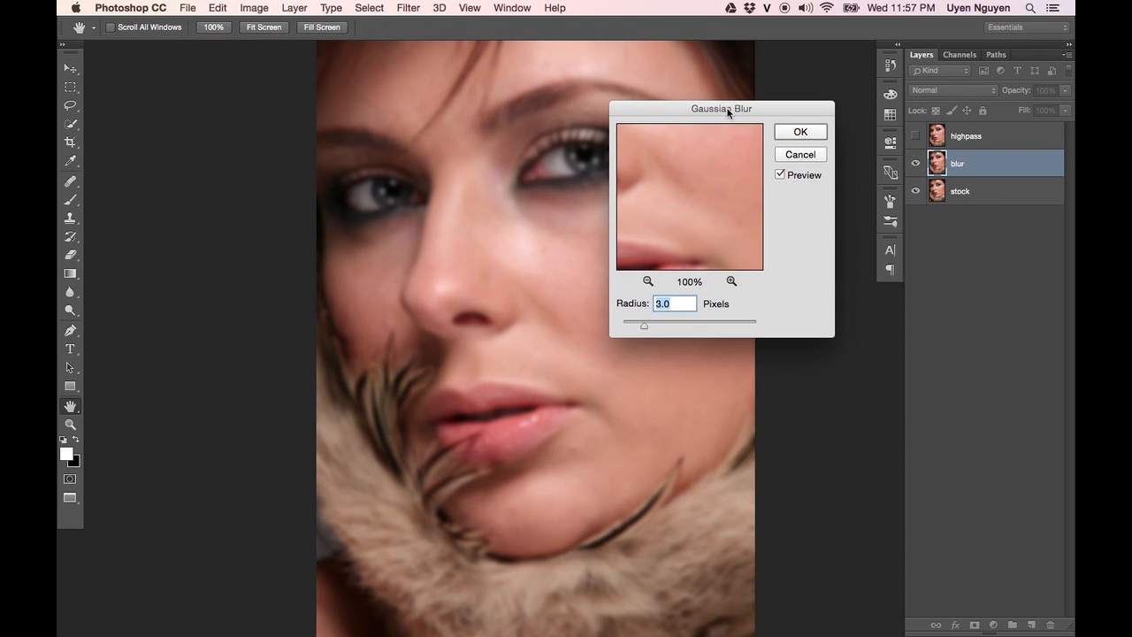
drag(732, 107, 817, 106)
drag(548, 168, 459, 166)
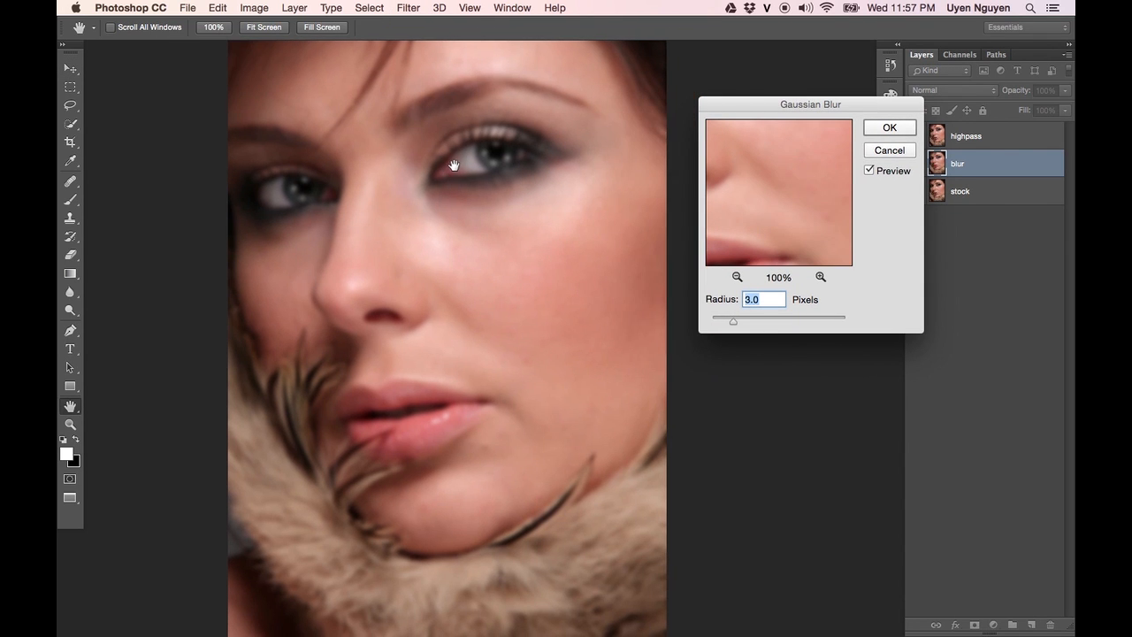
super+click(409, 88)
drag(412, 209, 381, 121)
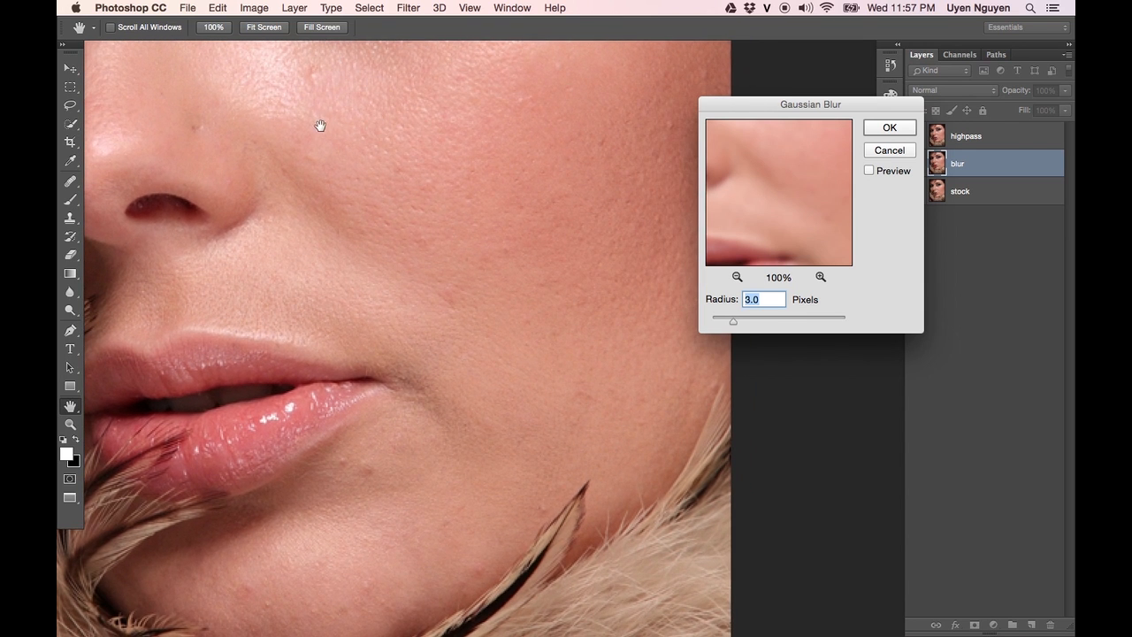
scroll(320, 115, up, 2)
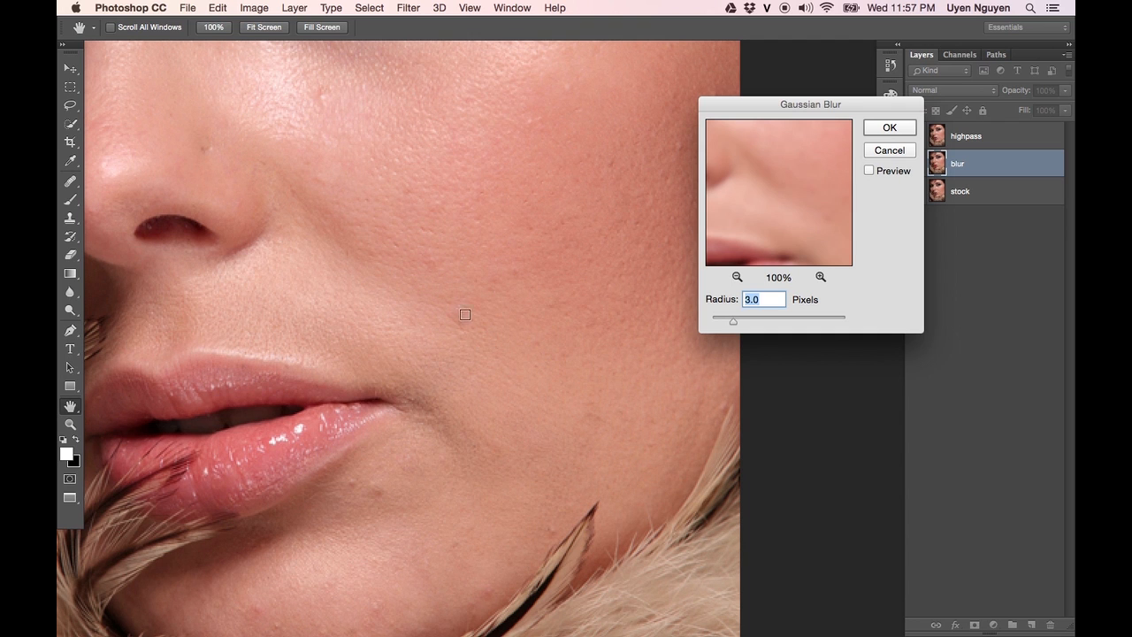
click(889, 150)
Add a new empty layer above the highpass layer and set the foreground colour to bright red
click(1017, 139)
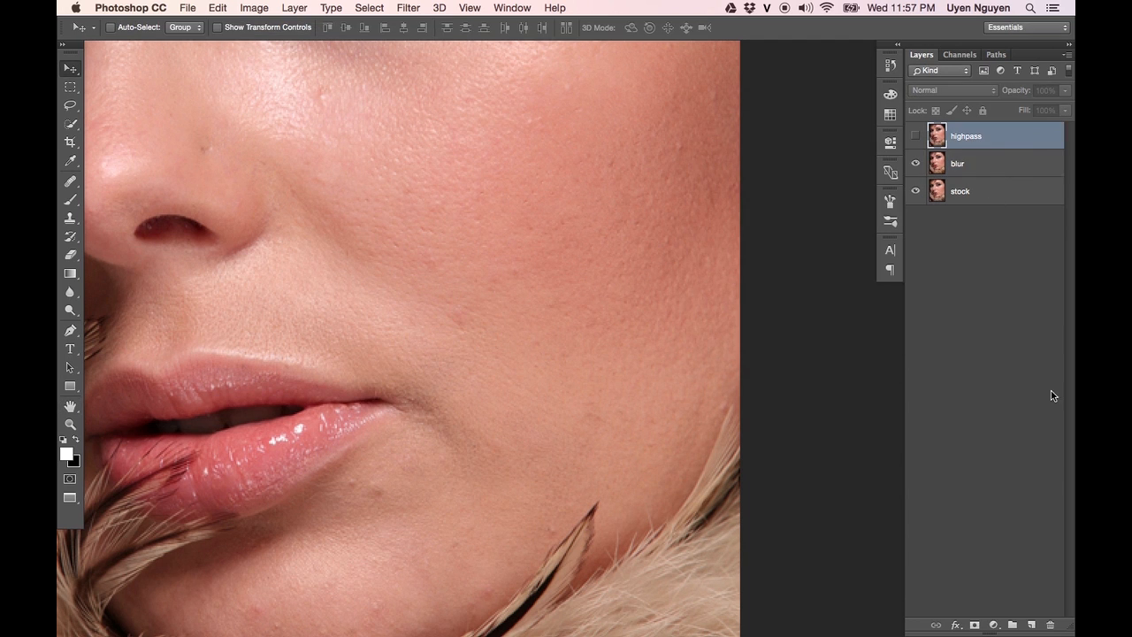
click(1031, 624)
click(67, 454)
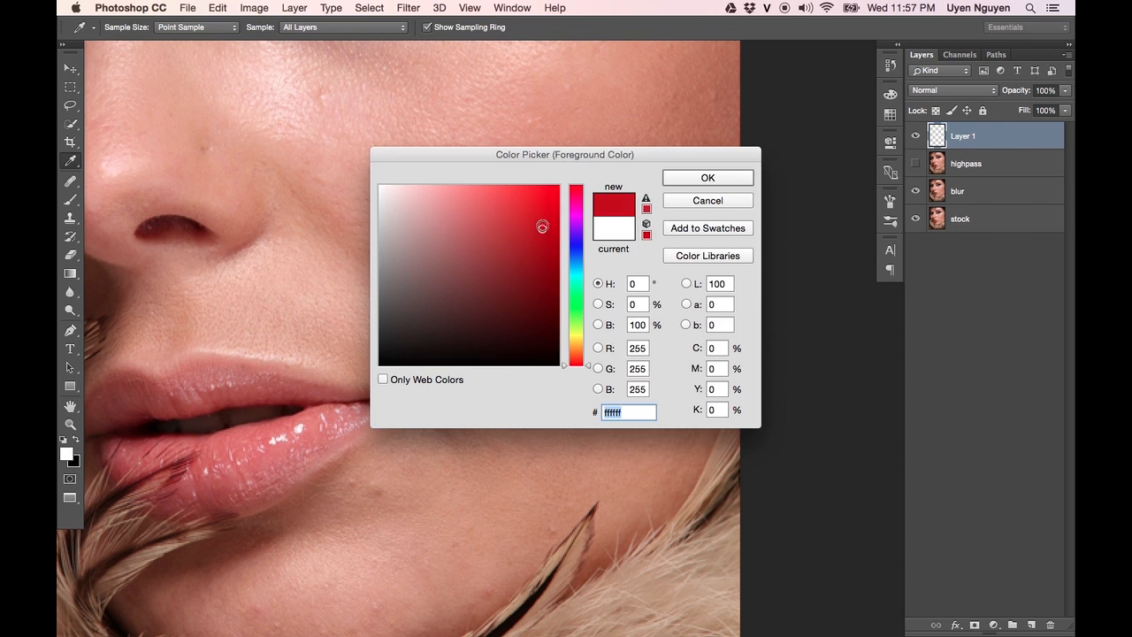
click(702, 180)
Circle the blemishes on the nose and below the eye in red with the Brush, and mark three cheek spots with short dashes
drag(571, 148, 599, 215)
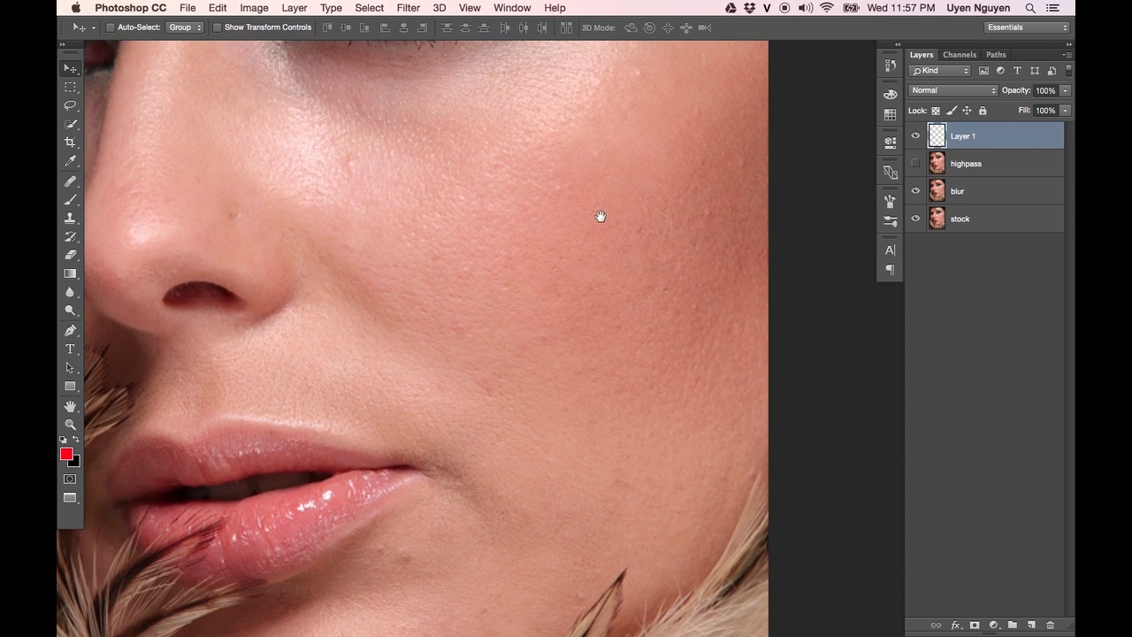
key(b)
click(356, 145)
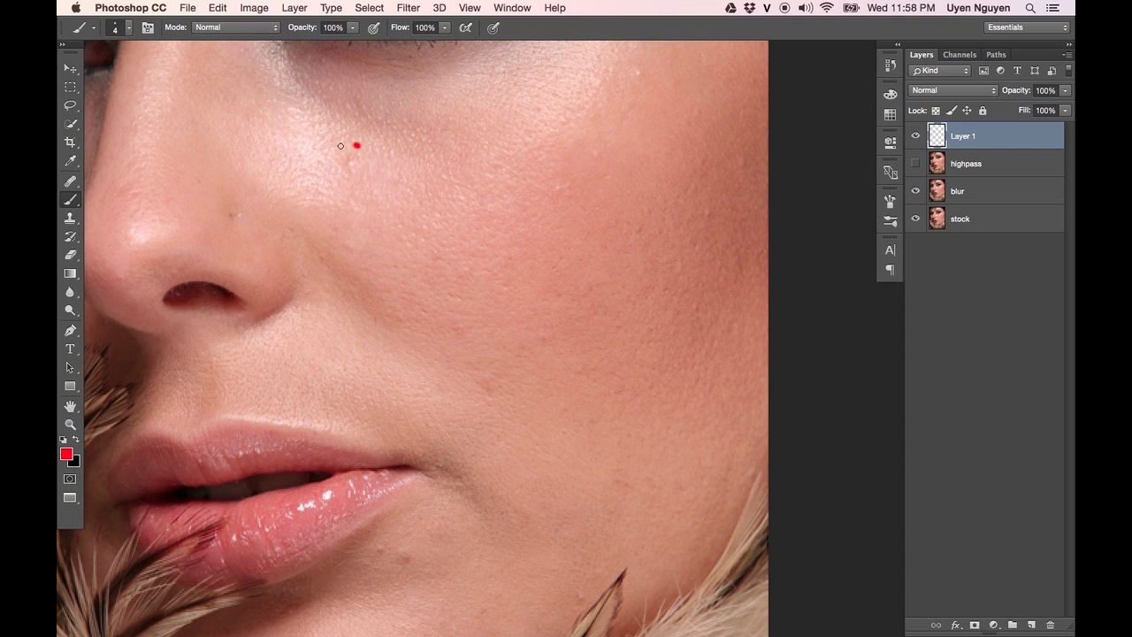
drag(363, 141, 389, 152)
mouse_move(254, 197)
mouse_down()
mouse_move(225, 236)
mouse_move(256, 226)
mouse_up()
drag(463, 285, 492, 284)
drag(450, 344, 479, 343)
drag(482, 397, 517, 403)
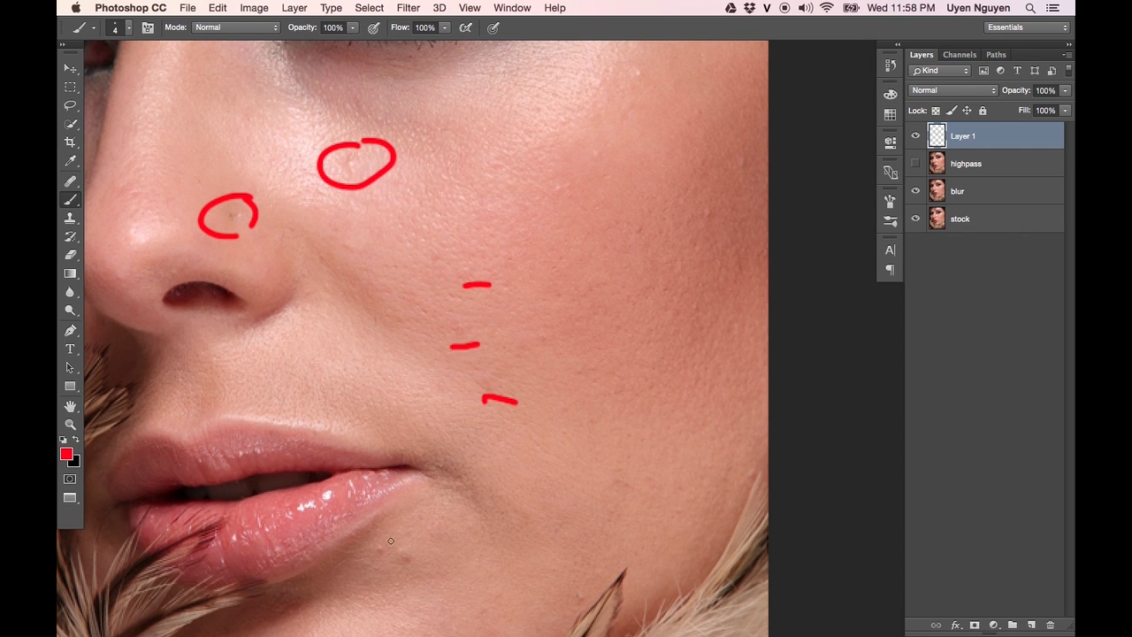
Circle in red the blemishes below the lips, on the chin and across the cheek, and the line above the outer eyebrow
scroll(442, 499, down, 5)
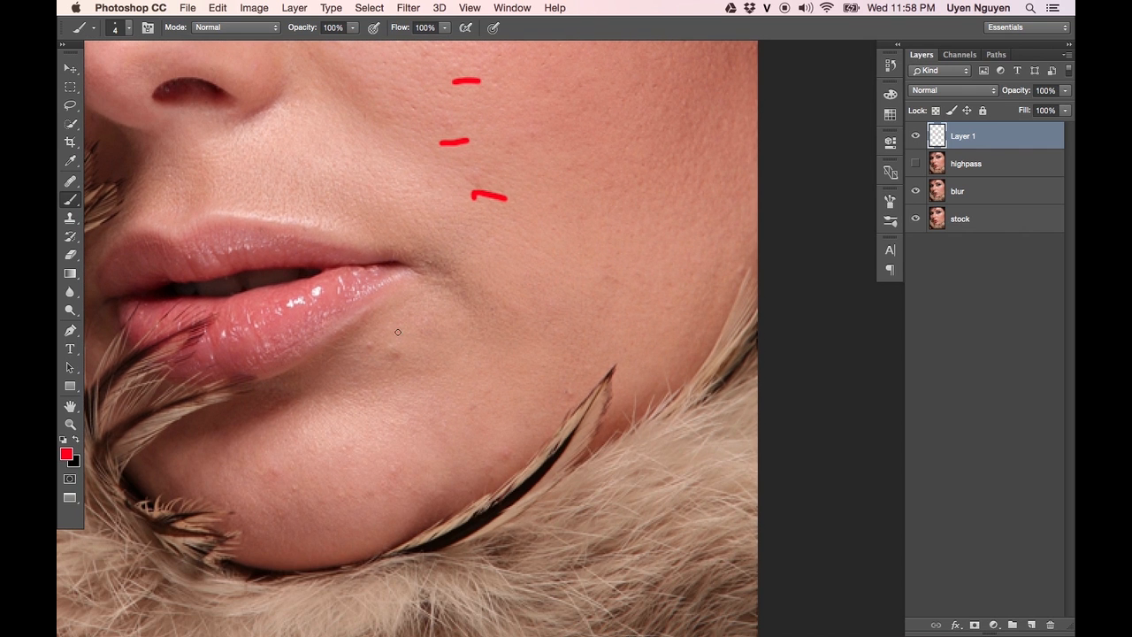
drag(402, 329, 372, 345)
mouse_move(292, 465)
mouse_down()
mouse_move(265, 467)
mouse_move(284, 451)
mouse_up()
mouse_move(604, 263)
mouse_down()
mouse_move(591, 269)
mouse_move(629, 258)
mouse_up()
mouse_move(675, 170)
mouse_down()
mouse_move(599, 311)
mouse_move(553, 424)
mouse_up()
mouse_move(435, 224)
mouse_down()
mouse_move(414, 260)
mouse_move(439, 221)
mouse_up()
mouse_move(534, 110)
mouse_down()
mouse_move(529, 140)
mouse_move(533, 113)
mouse_up()
mouse_move(635, 228)
mouse_down()
mouse_move(592, 221)
mouse_move(629, 210)
mouse_up()
mouse_move(608, 251)
mouse_down()
mouse_move(572, 258)
mouse_move(629, 267)
mouse_move(586, 374)
mouse_move(644, 246)
mouse_up()
Circle in red the dark spot at the hairline and the stray hairs and flaws around the forehead and eyebrows
scroll(606, 250, up, 15)
scroll(404, 315, down, 5)
scroll(404, 315, left, 8)
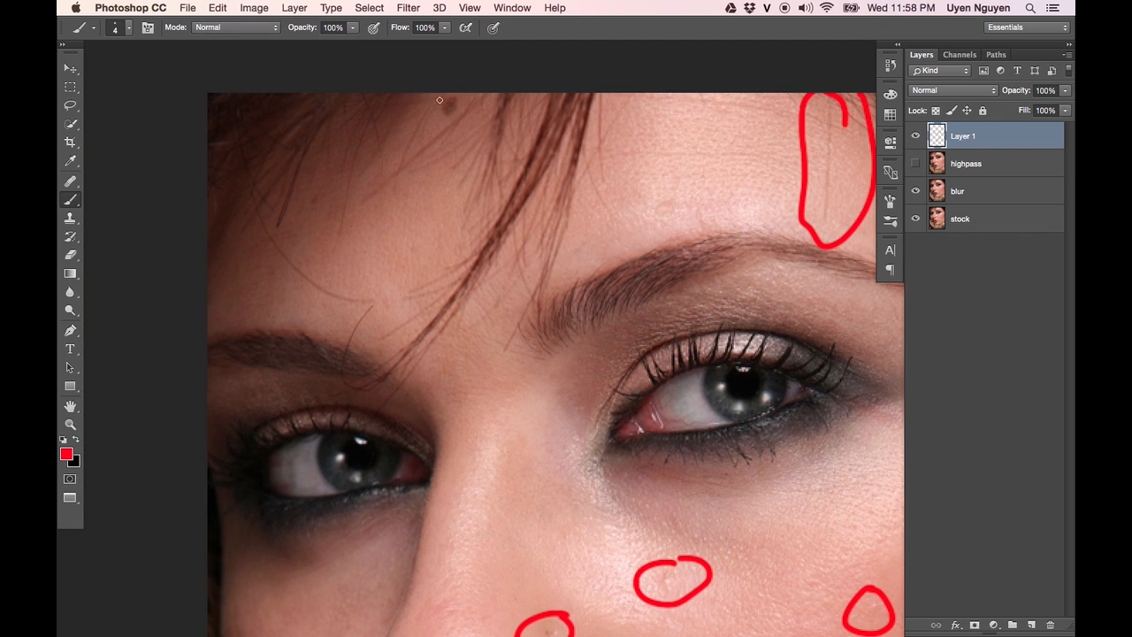
mouse_move(465, 101)
mouse_down()
mouse_move(447, 138)
mouse_move(441, 92)
mouse_up()
mouse_move(362, 266)
mouse_down()
mouse_move(297, 239)
mouse_move(332, 305)
mouse_move(387, 262)
mouse_up()
mouse_move(376, 325)
mouse_down()
mouse_move(382, 361)
mouse_move(368, 312)
mouse_up()
drag(599, 285, 445, 151)
drag(535, 54, 521, 54)
drag(480, 248, 503, 141)
mouse_move(326, 104)
mouse_down()
mouse_move(298, 142)
mouse_move(327, 166)
mouse_up()
drag(376, 151, 363, 109)
drag(422, 232, 472, 108)
Circle the blemishes on the shadowed cheek and the side of the nose in red, and hide the annotation layer
drag(216, 305, 209, 288)
drag(276, 331, 284, 365)
mouse_move(210, 372)
mouse_down()
mouse_move(224, 430)
mouse_move(191, 353)
mouse_up()
mouse_move(437, 221)
mouse_down()
mouse_move(452, 225)
mouse_move(442, 238)
mouse_up()
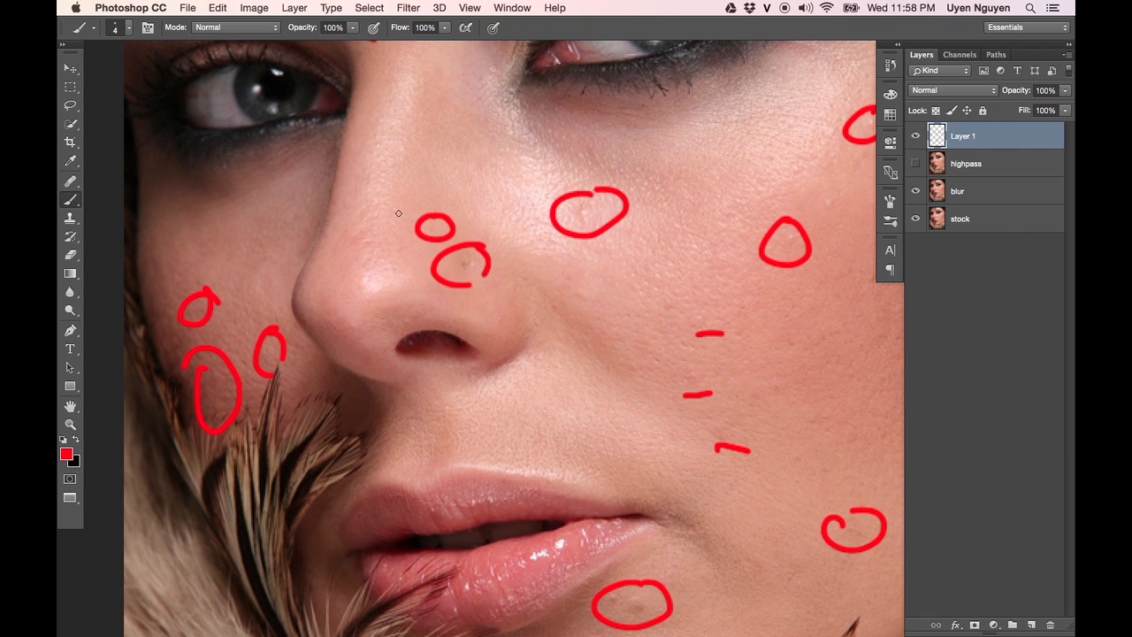
scroll(739, 239, right, 5)
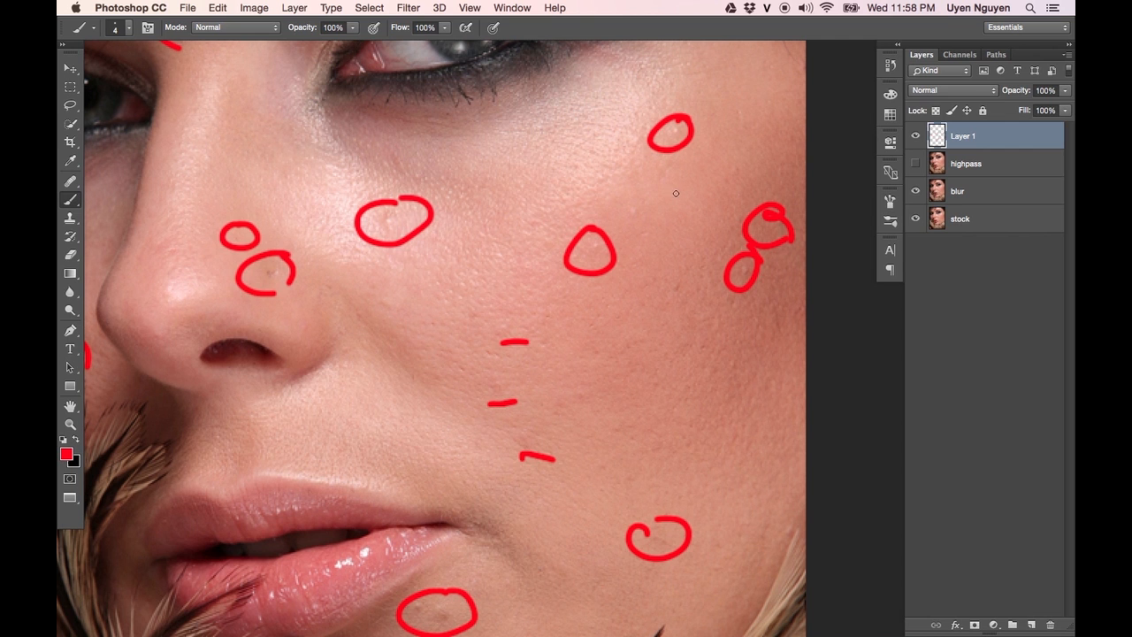
click(915, 135)
Apply a Gaussian Blur with a 7.0-pixel radius to the blur layer
click(972, 192)
click(407, 12)
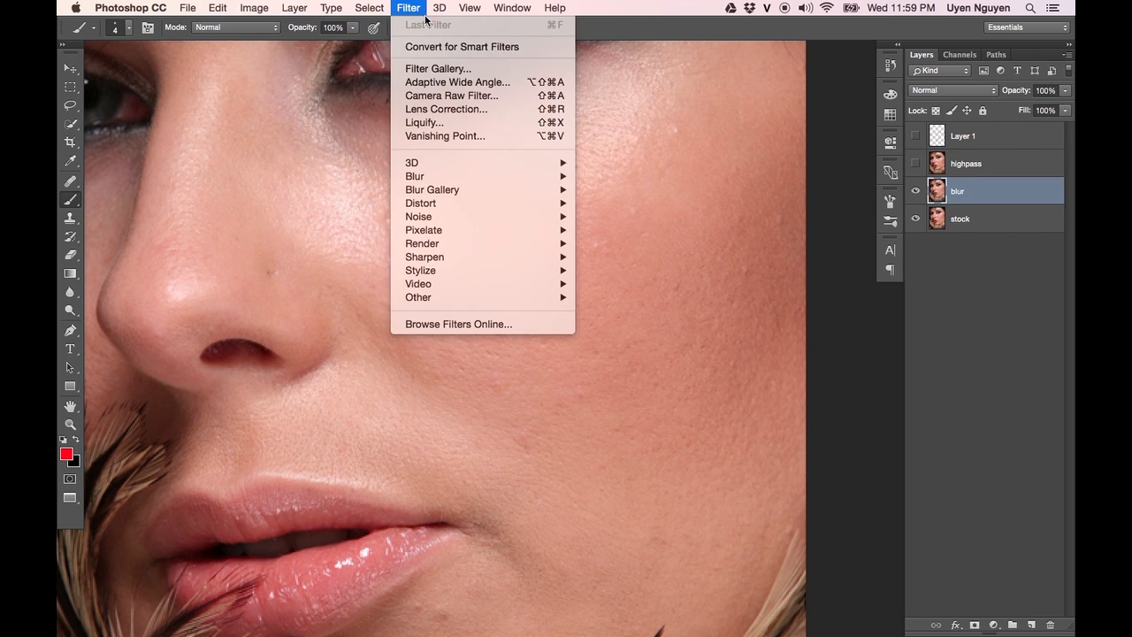
mouse_move(522, 176)
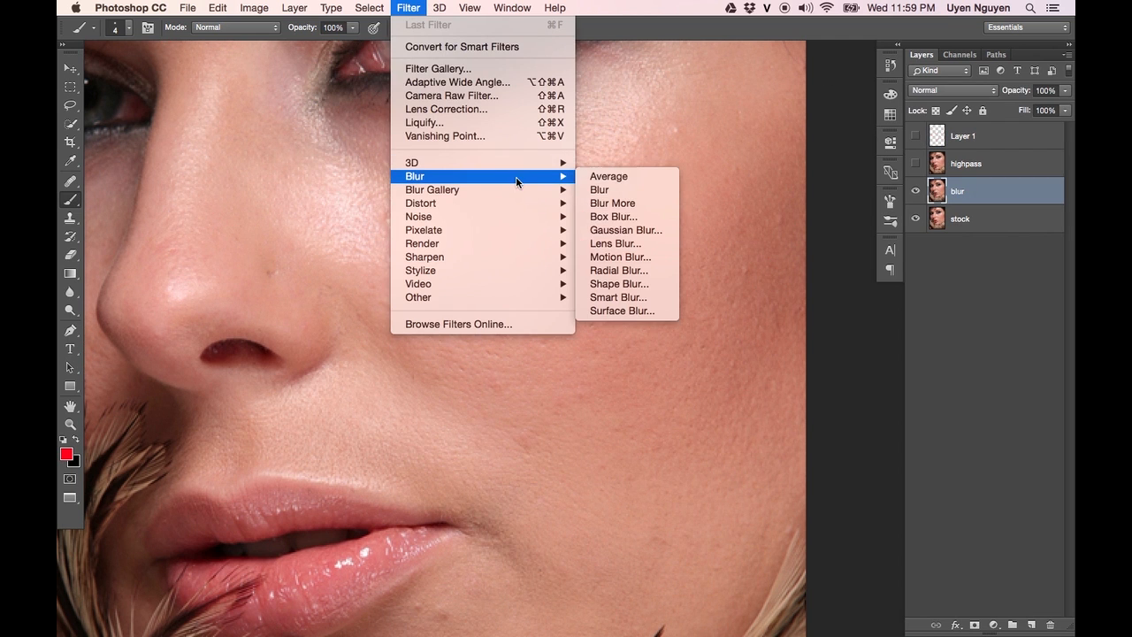
click(616, 230)
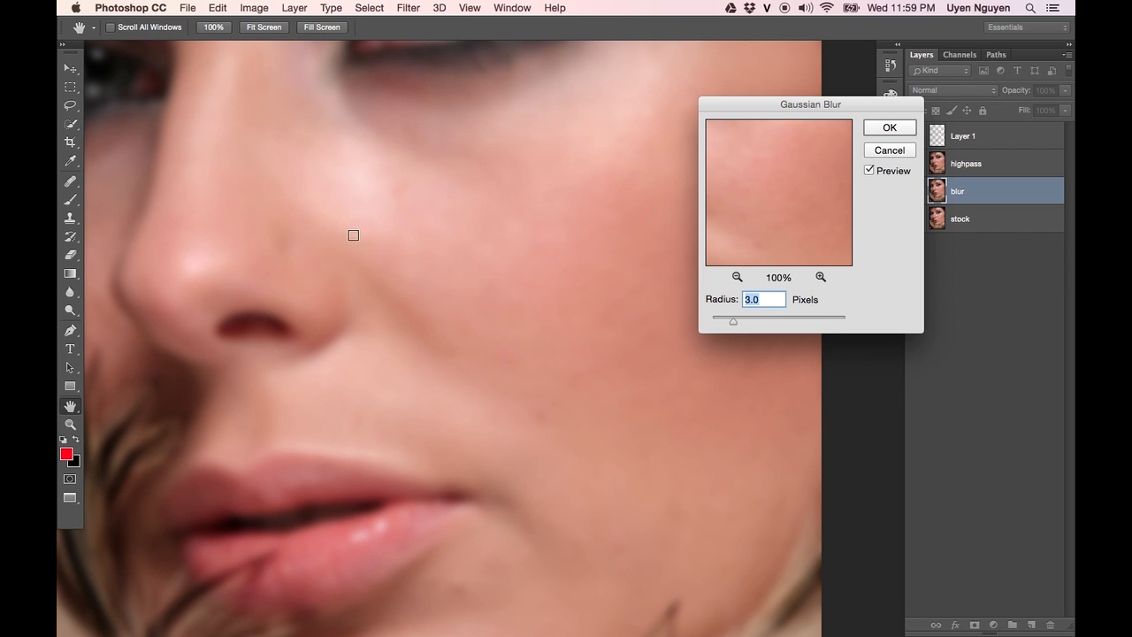
drag(734, 320, 753, 324)
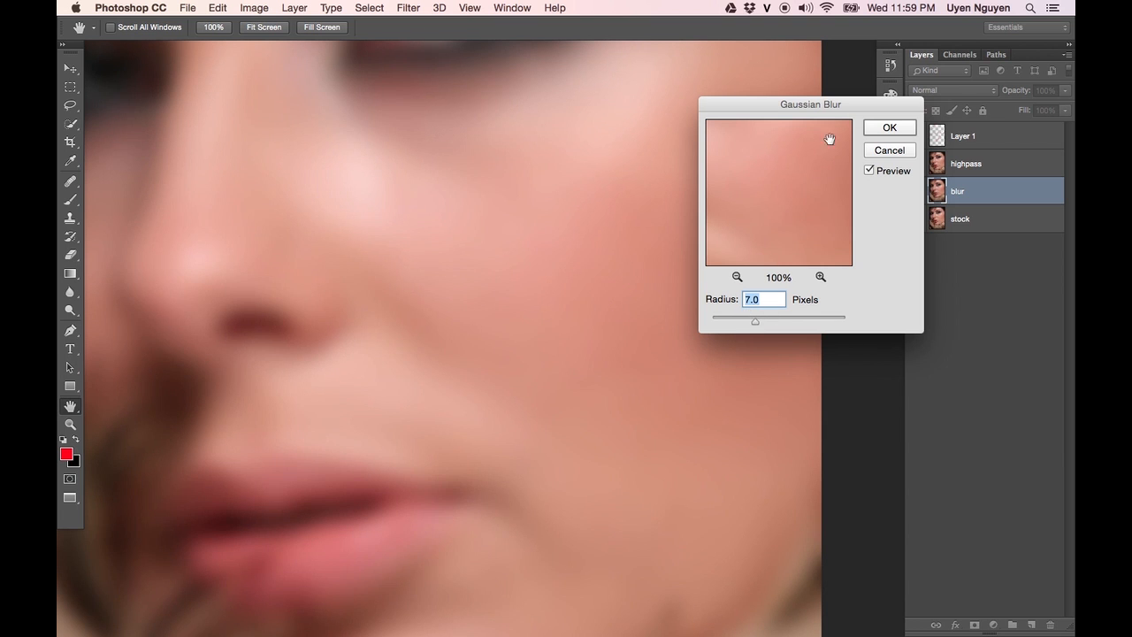
click(895, 133)
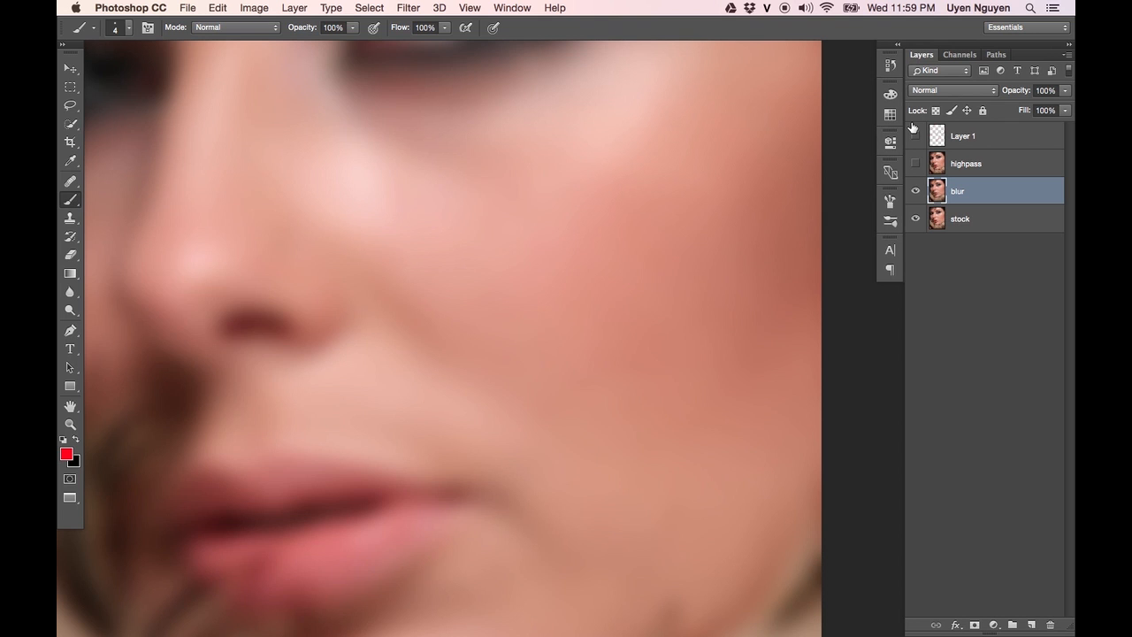
Show the highpass layer and apply a High Pass filter with a 7-pixel radius to it
key(super+minus)
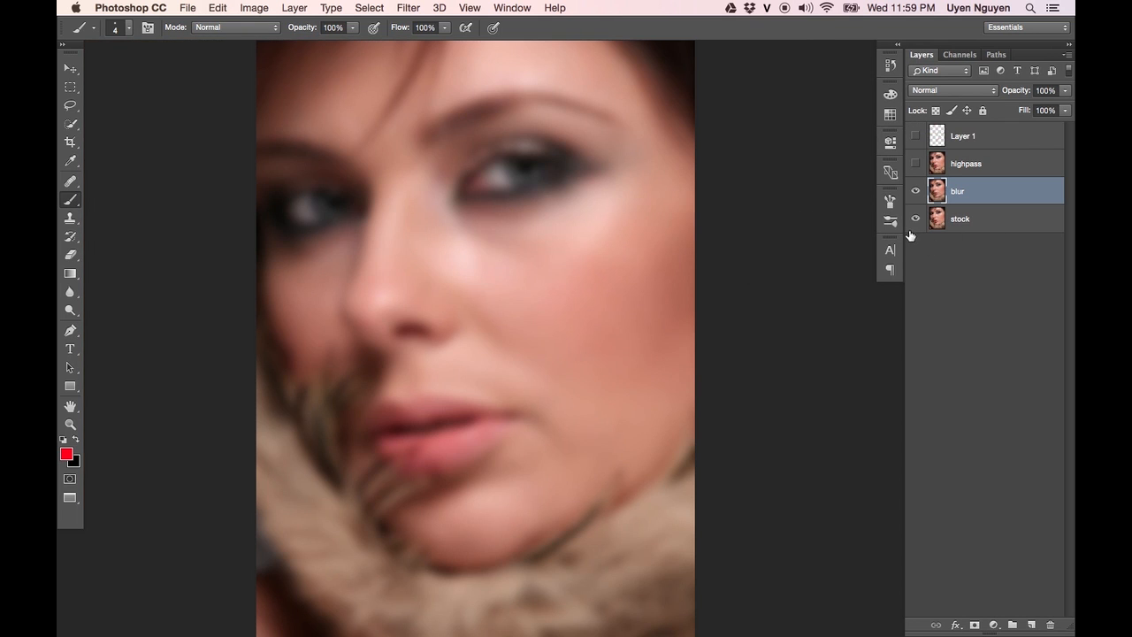
click(974, 166)
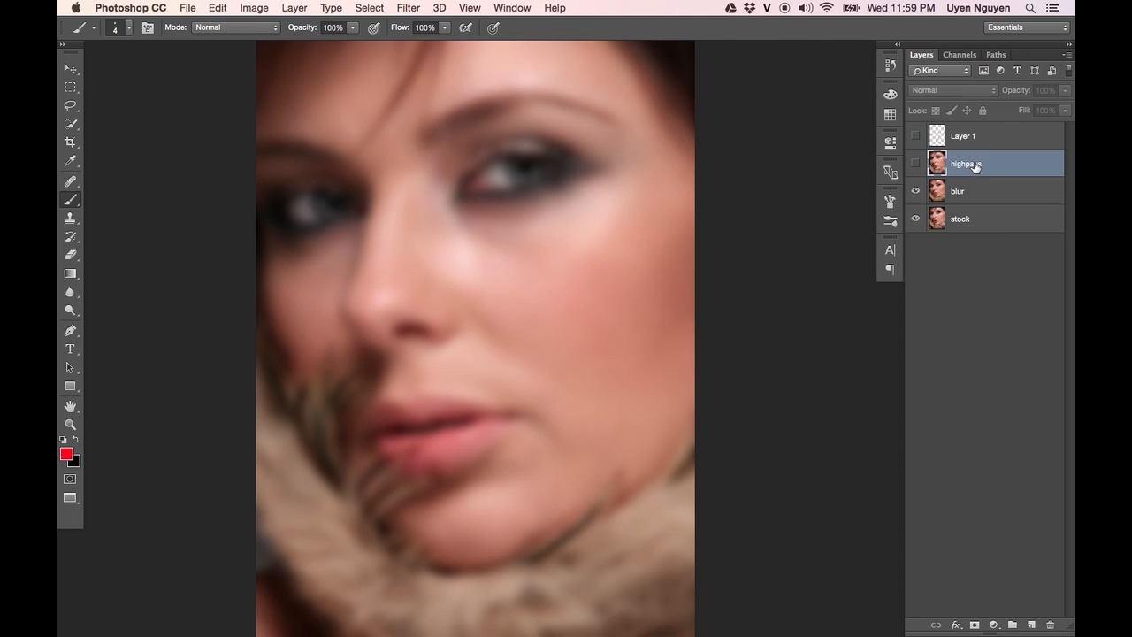
click(916, 164)
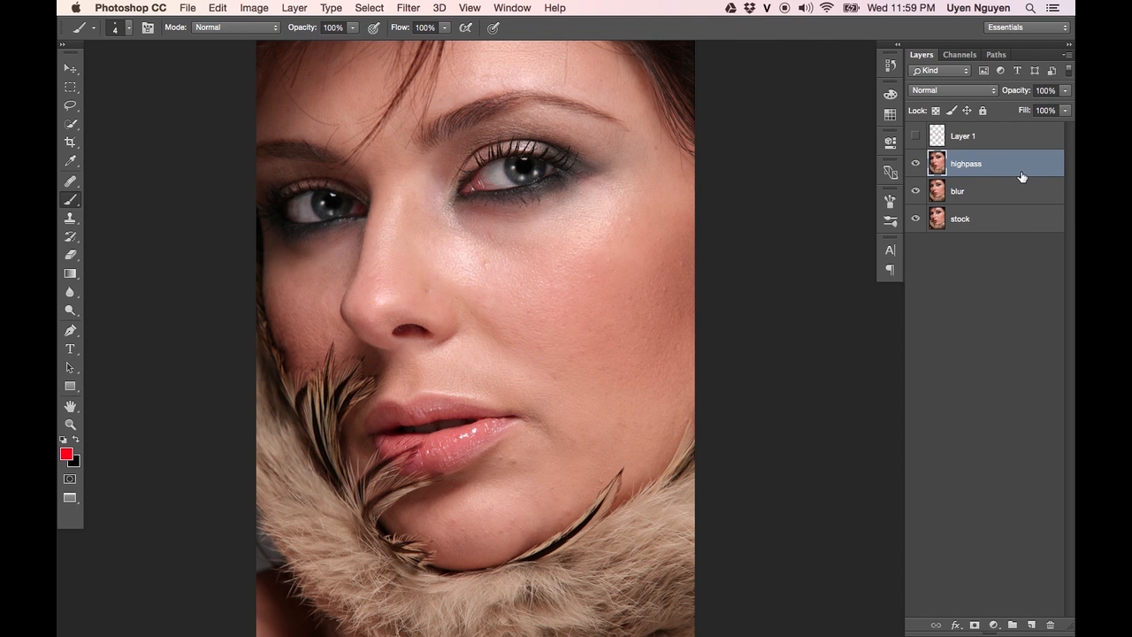
click(410, 10)
mouse_move(488, 307)
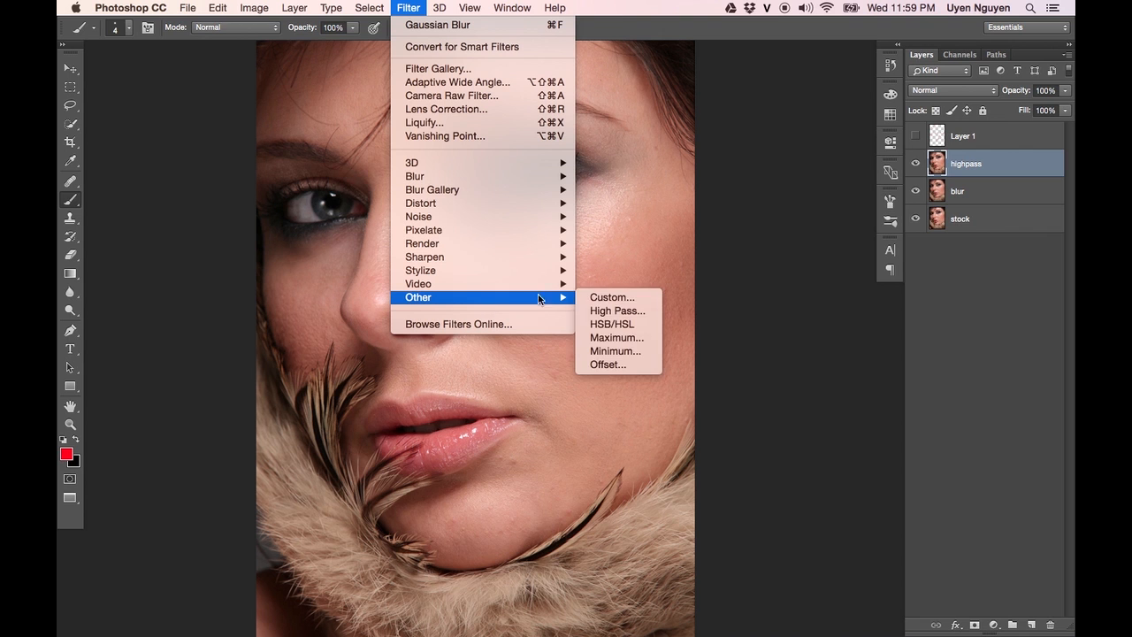
click(623, 311)
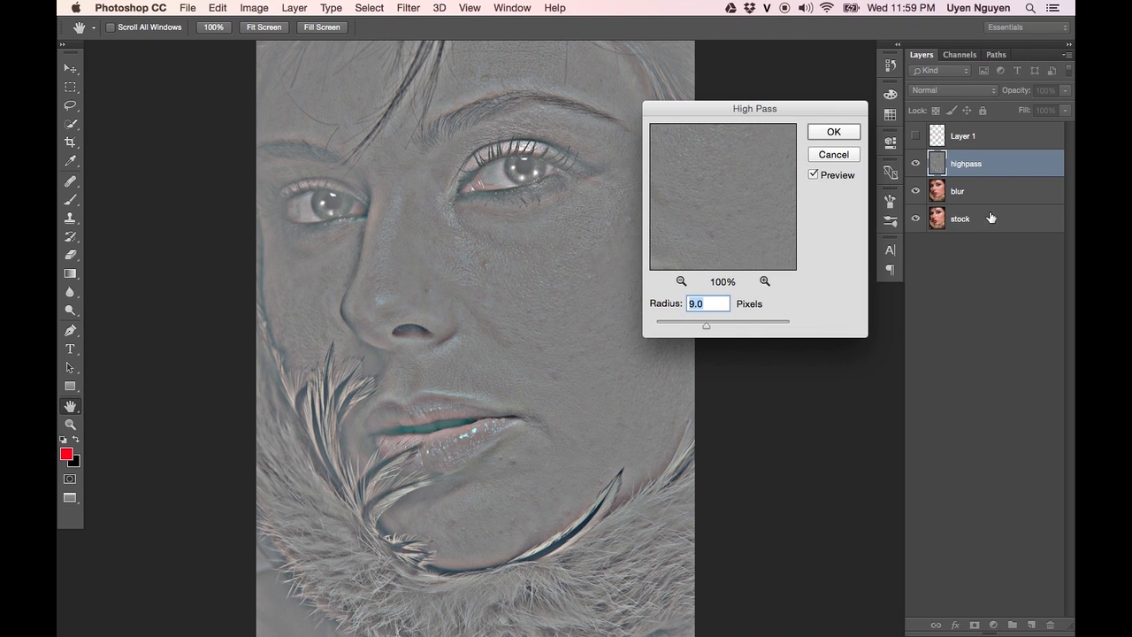
drag(770, 108, 818, 160)
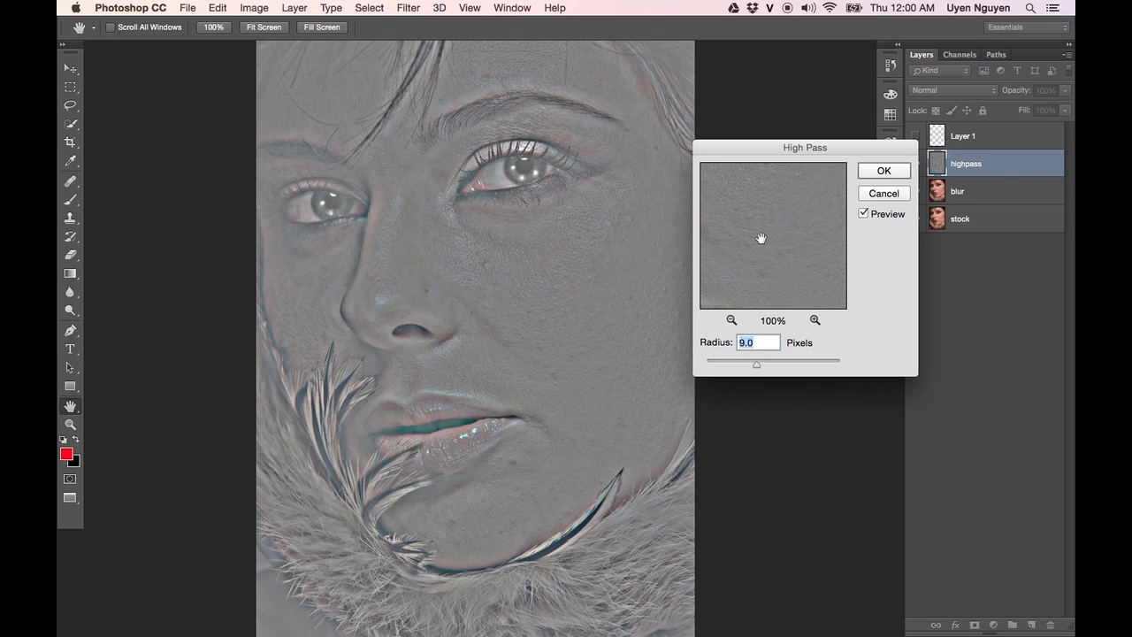
text(7)
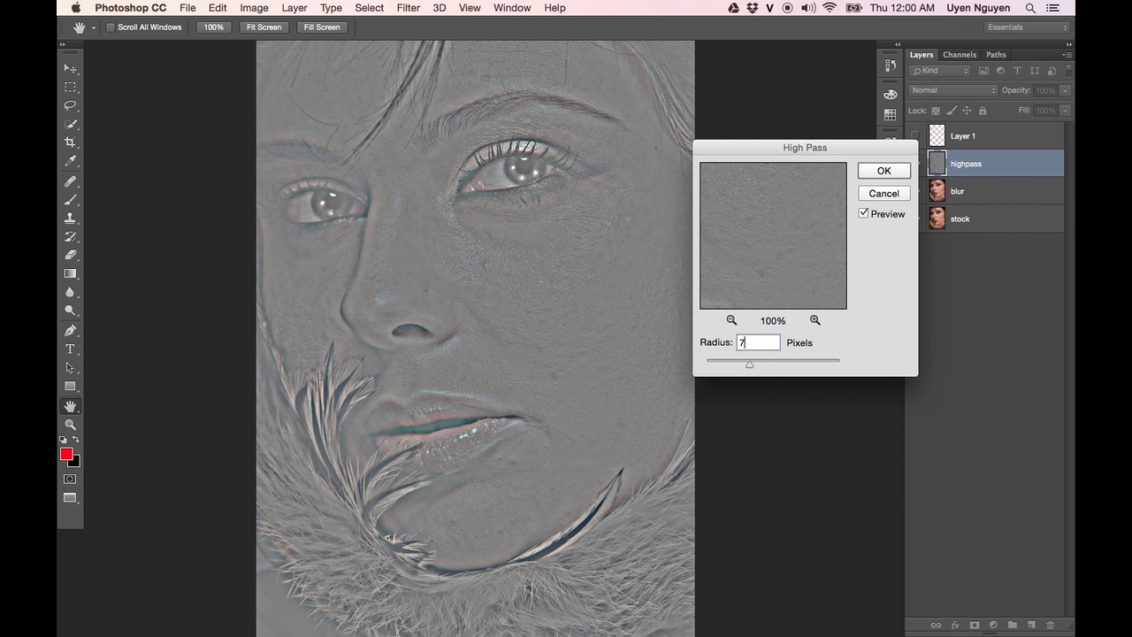
click(885, 171)
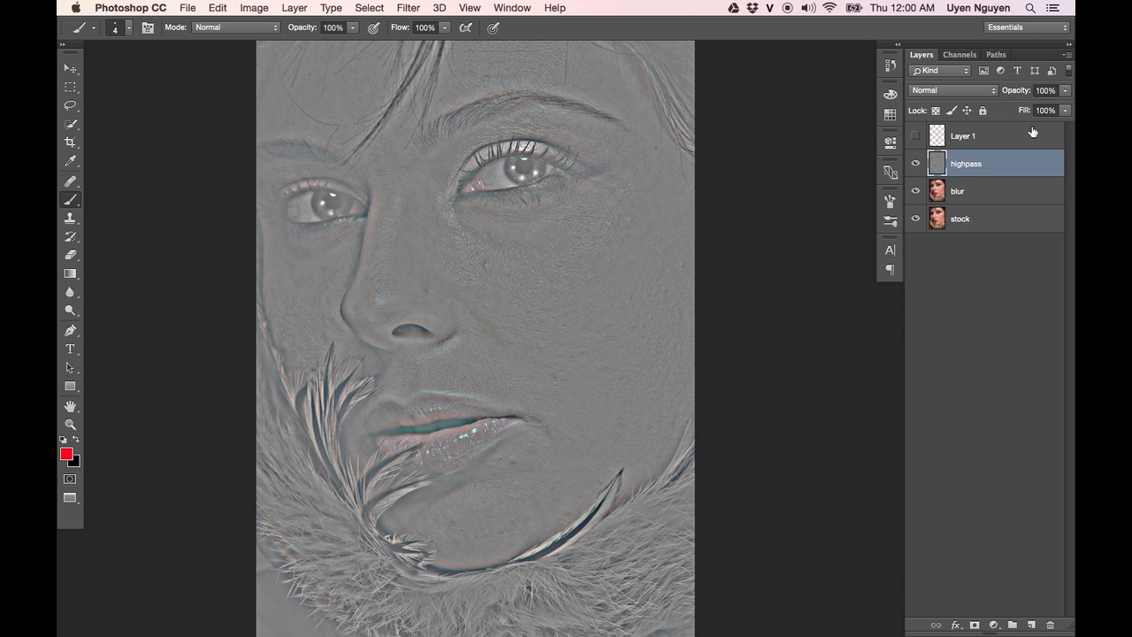
Set the highpass layer's blend mode to Linear Light and compare the portrait with the layer hidden and shown
click(932, 96)
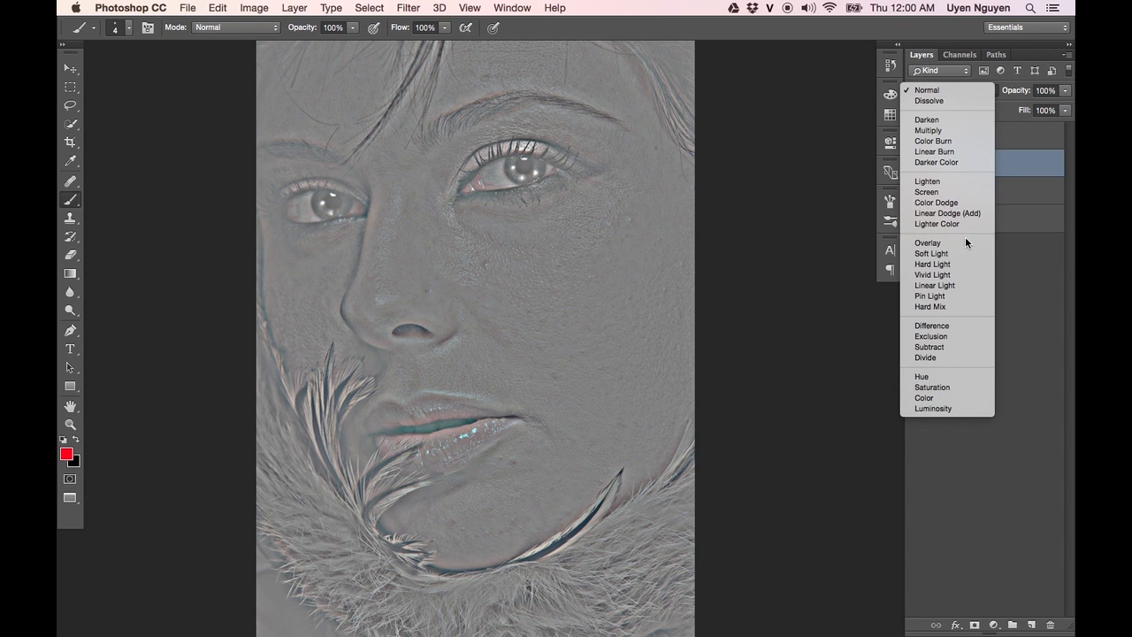
click(958, 286)
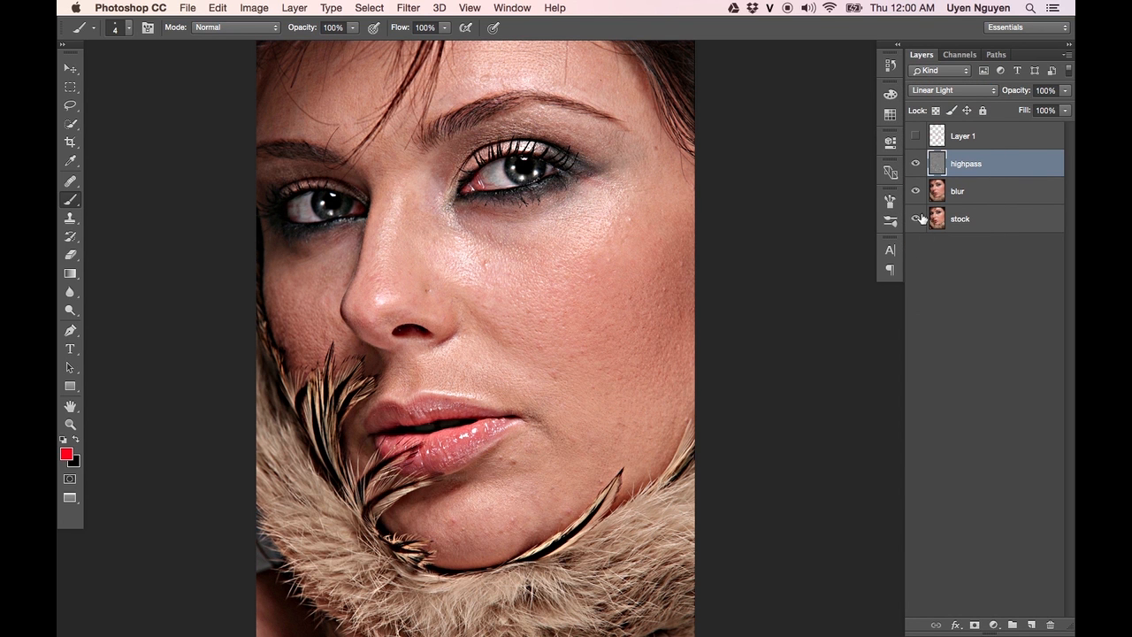
click(915, 164)
click(915, 164)
click(915, 164)
click(915, 163)
key(v)
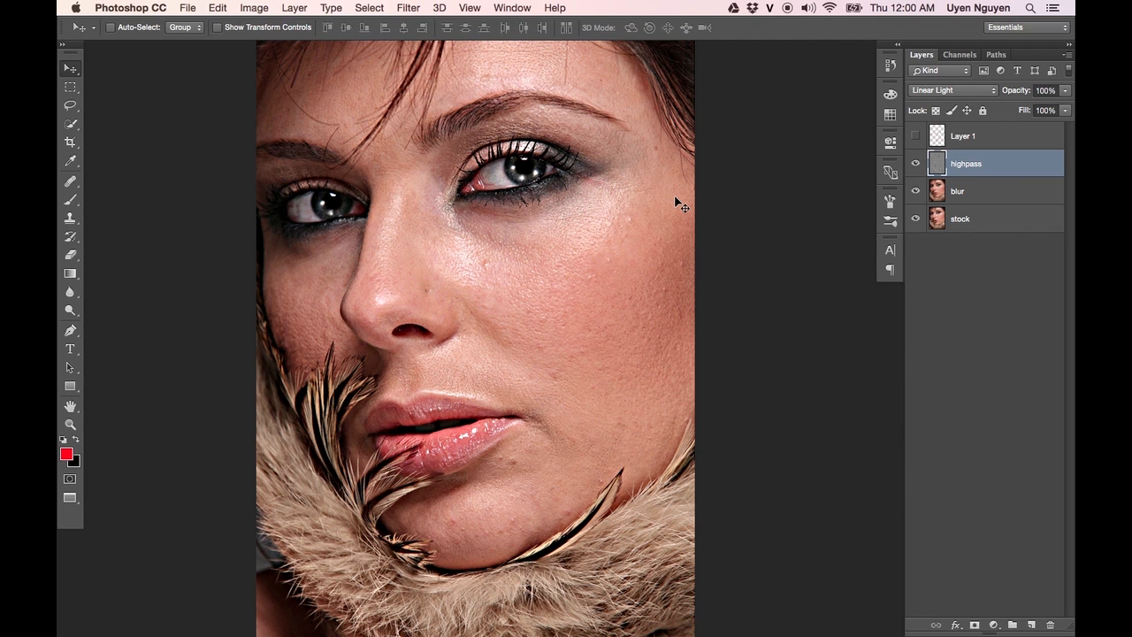
click(675, 197)
Lower the highpass layer's opacity to 50% and toggle its visibility to check the effect
drag(1066, 94, 1028, 110)
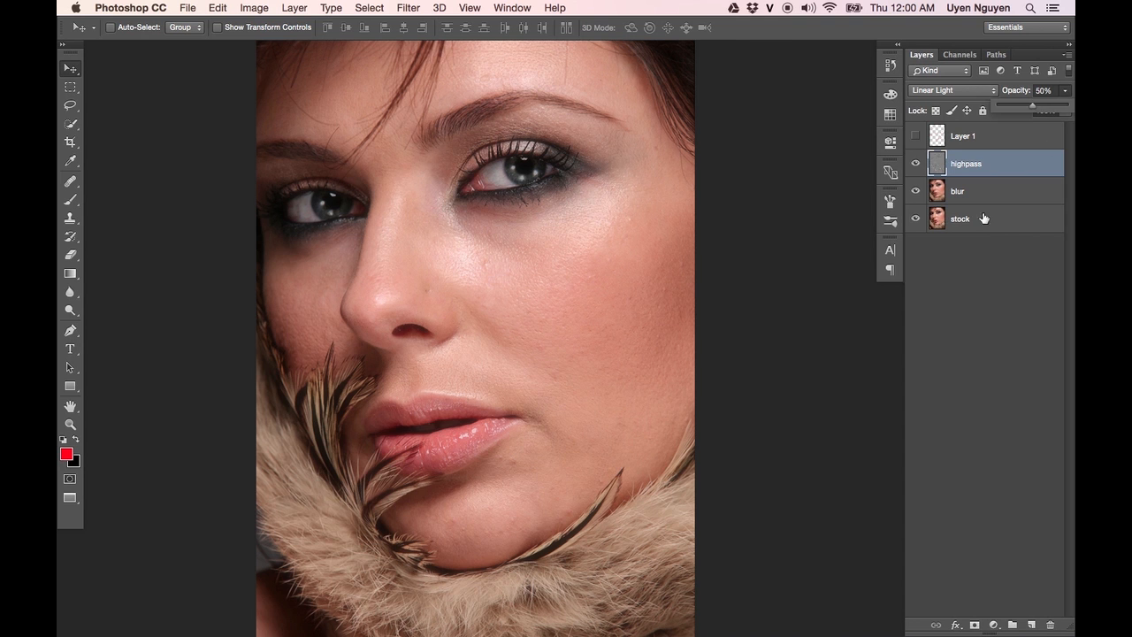
click(978, 245)
click(915, 163)
click(915, 163)
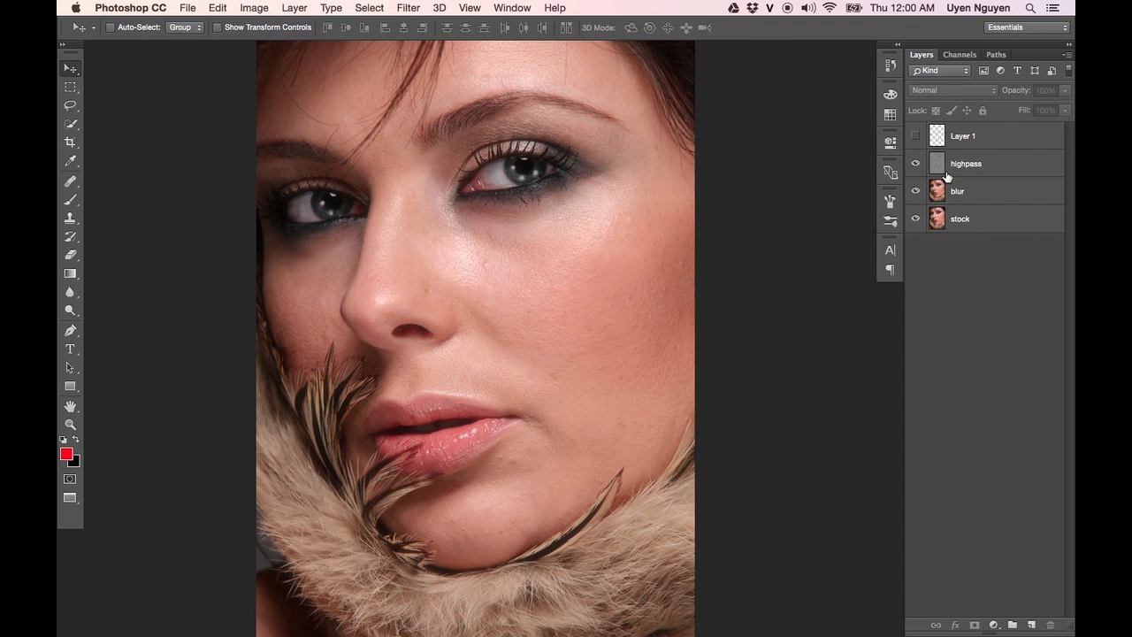
Group the highpass and blur layers and name the group "texture"
click(986, 164)
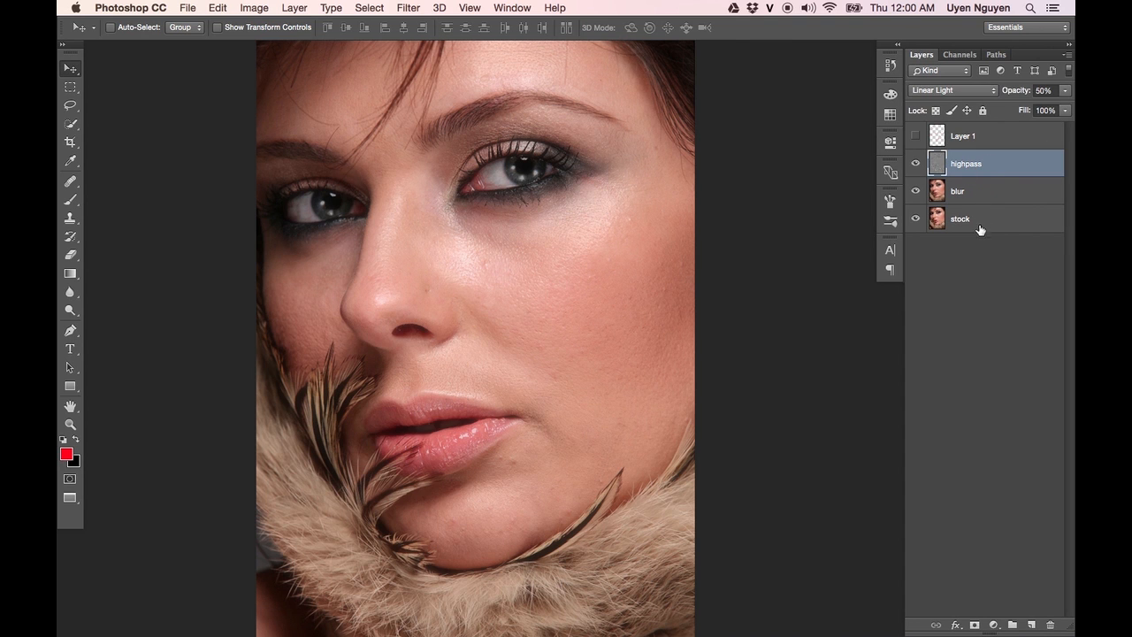
shift+click(984, 191)
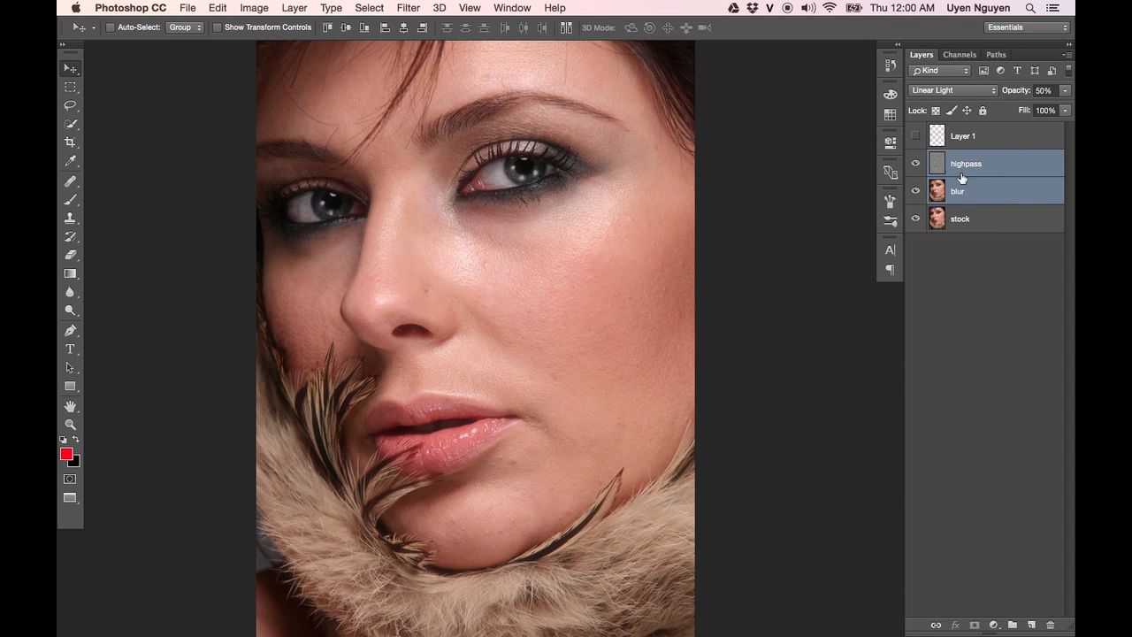
key(super+g)
click(916, 158)
double_click(970, 159)
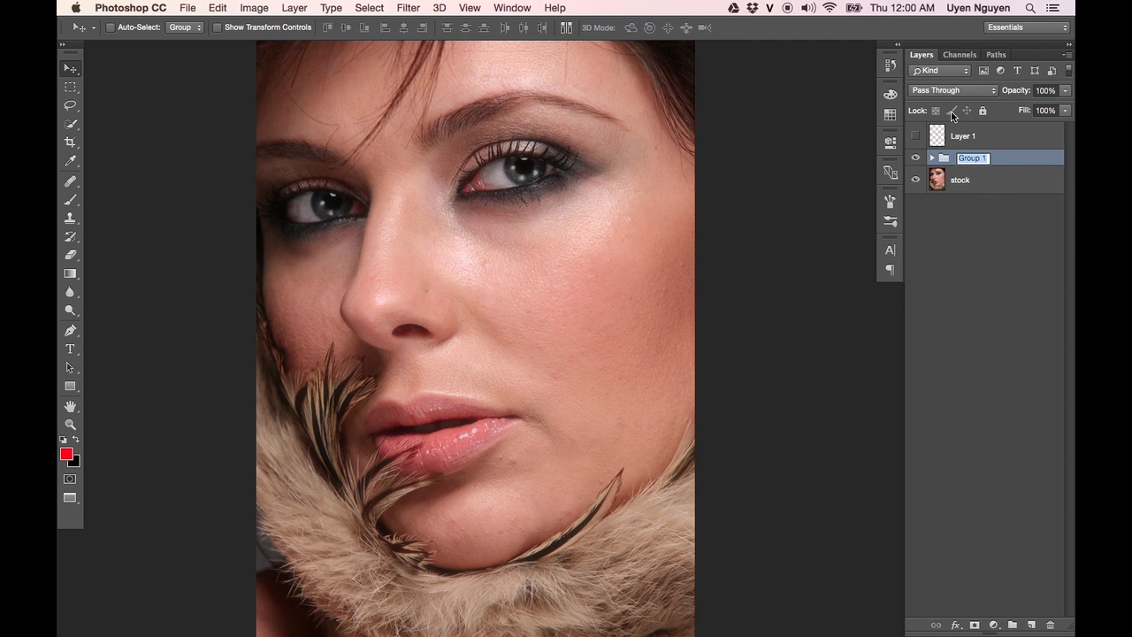
text(te)
key(Return)
Toggle the texture group's visibility to compare the portrait with and without it
click(915, 159)
click(915, 159)
click(915, 160)
click(915, 159)
Select the highpass layer inside the texture group and set the Healing Brush to sample the Current Layer
click(932, 157)
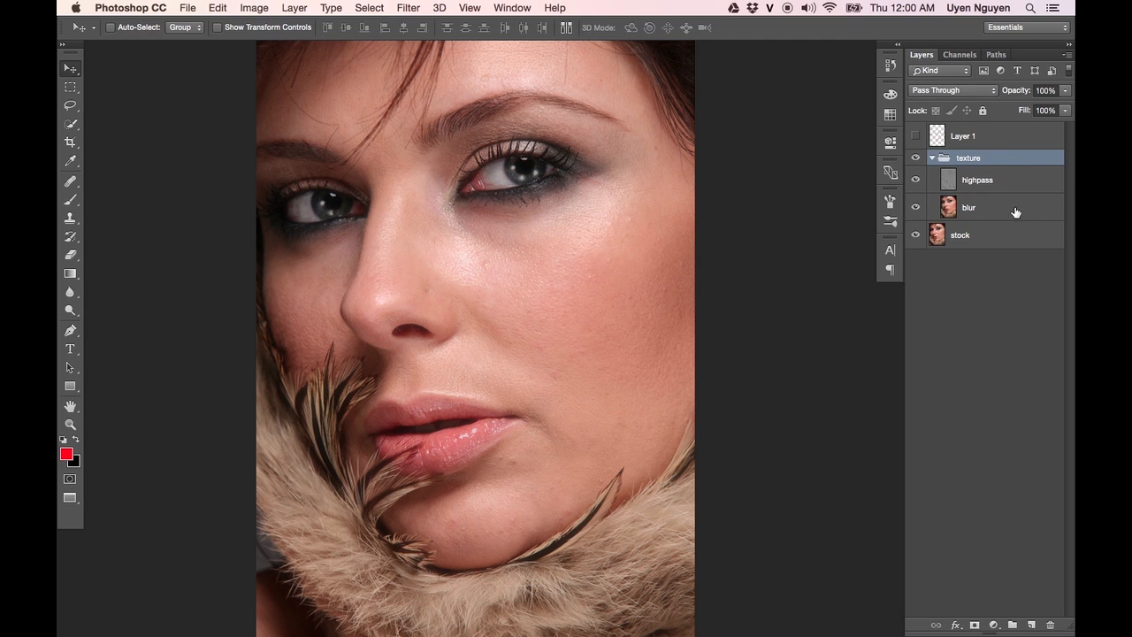
click(999, 181)
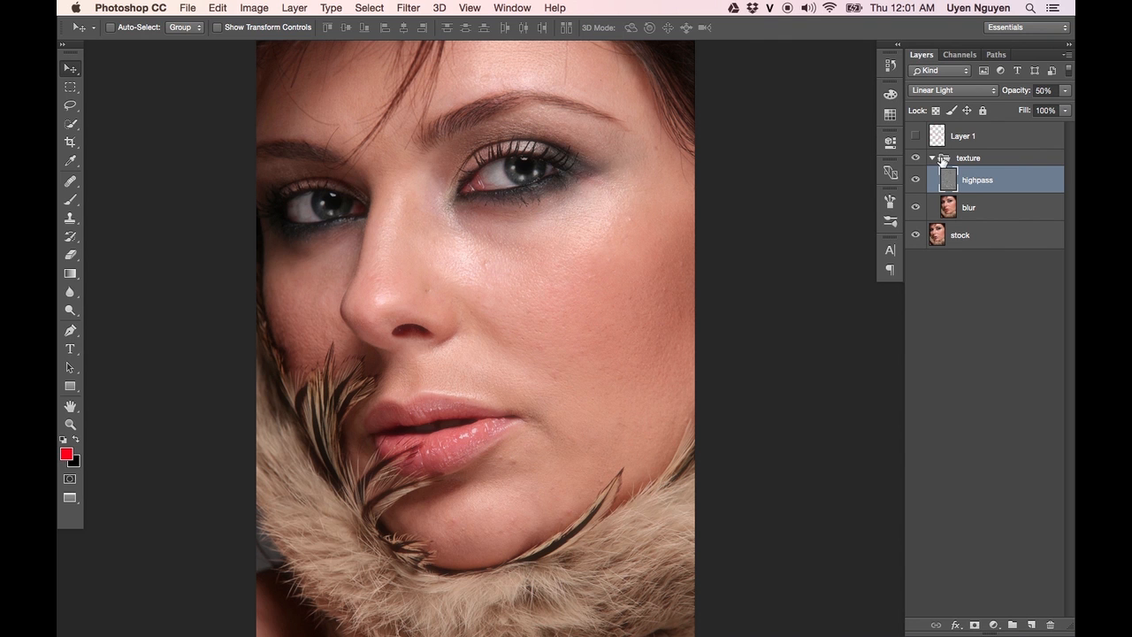
click(916, 180)
click(916, 181)
key(super+plus)
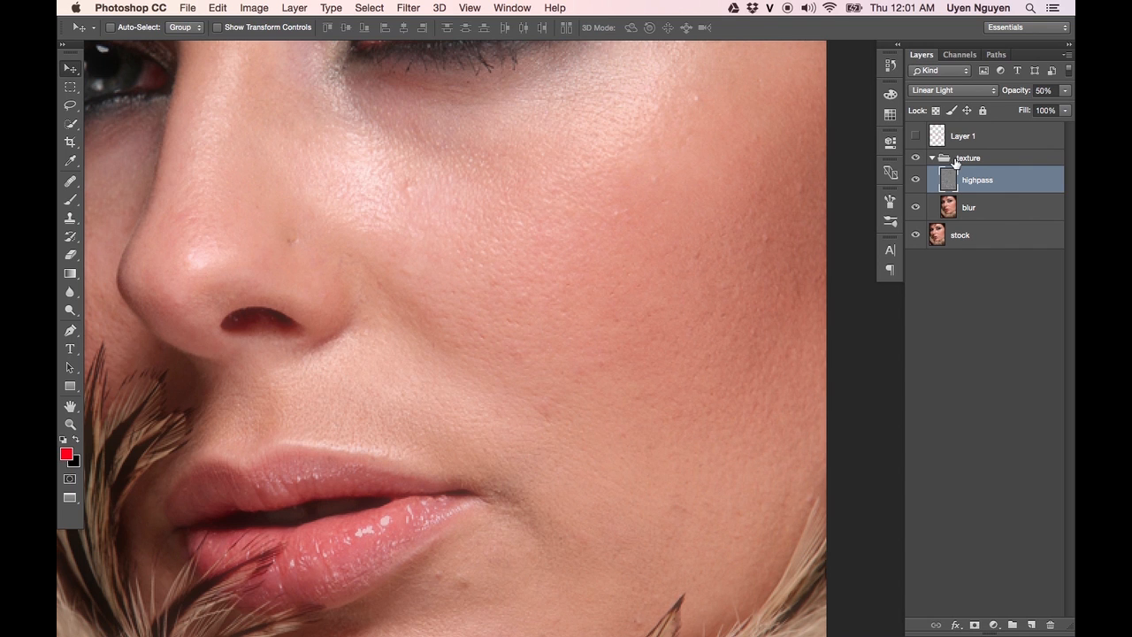
click(71, 181)
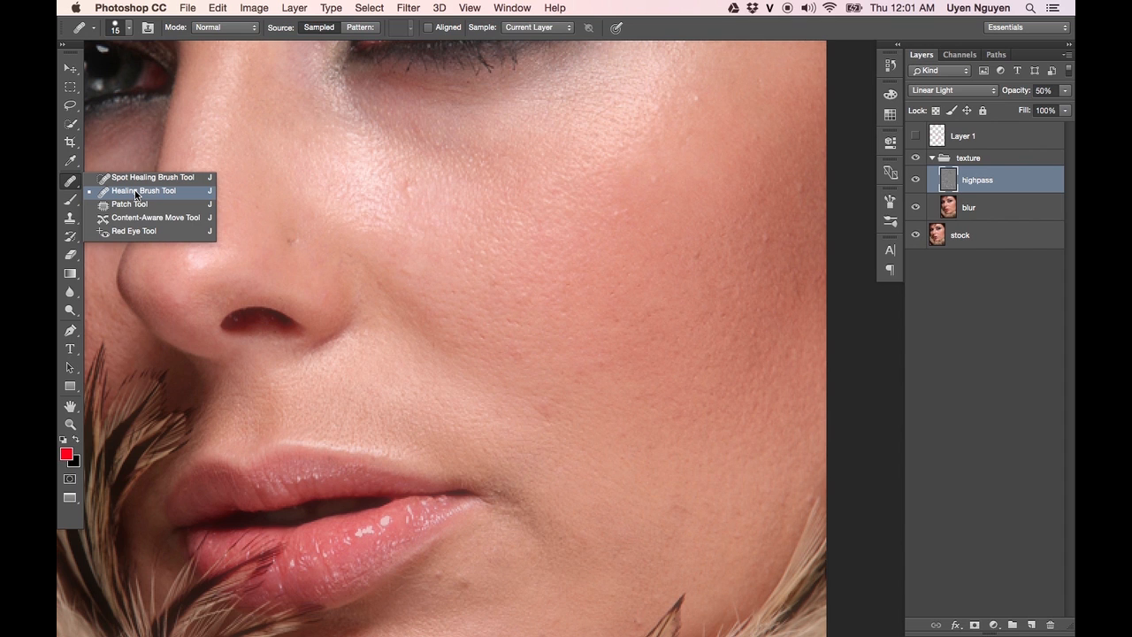
click(141, 191)
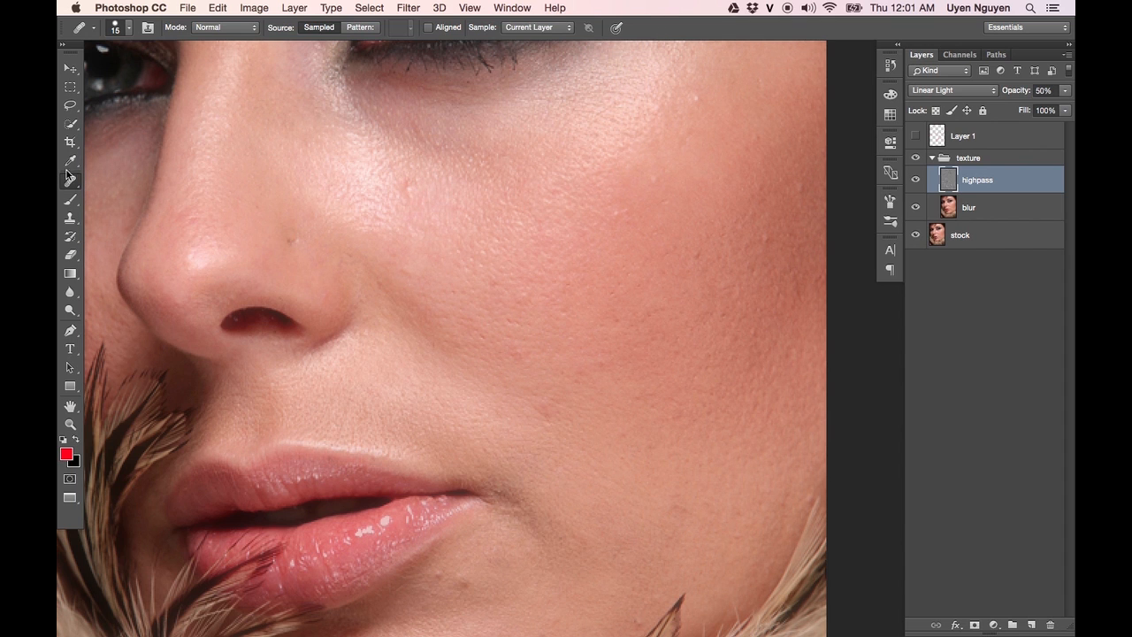
click(538, 28)
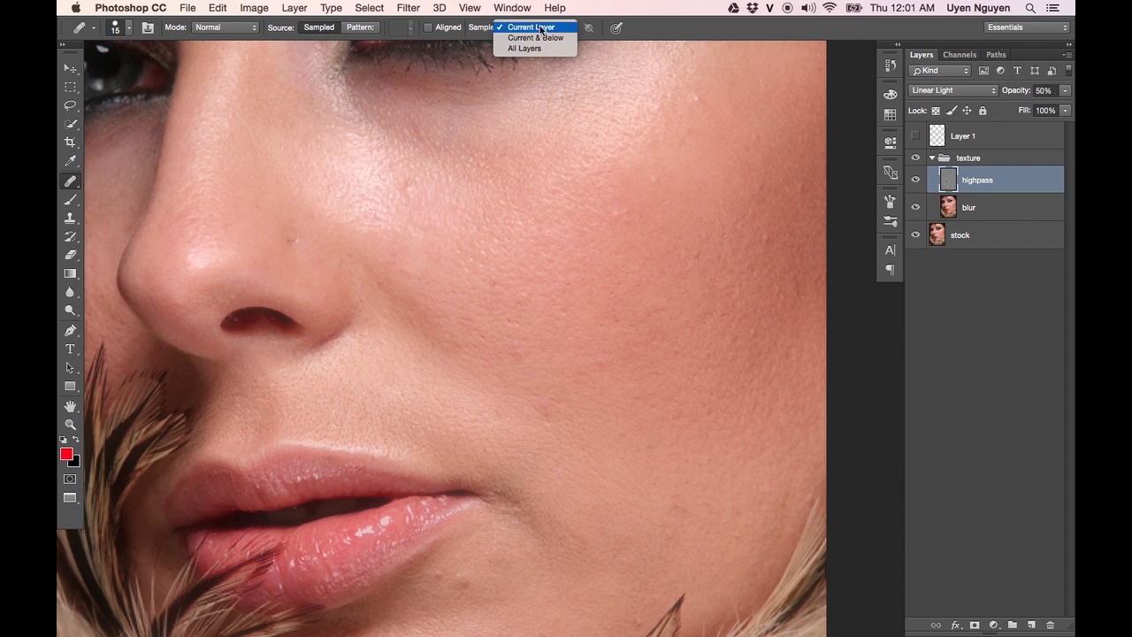
click(535, 31)
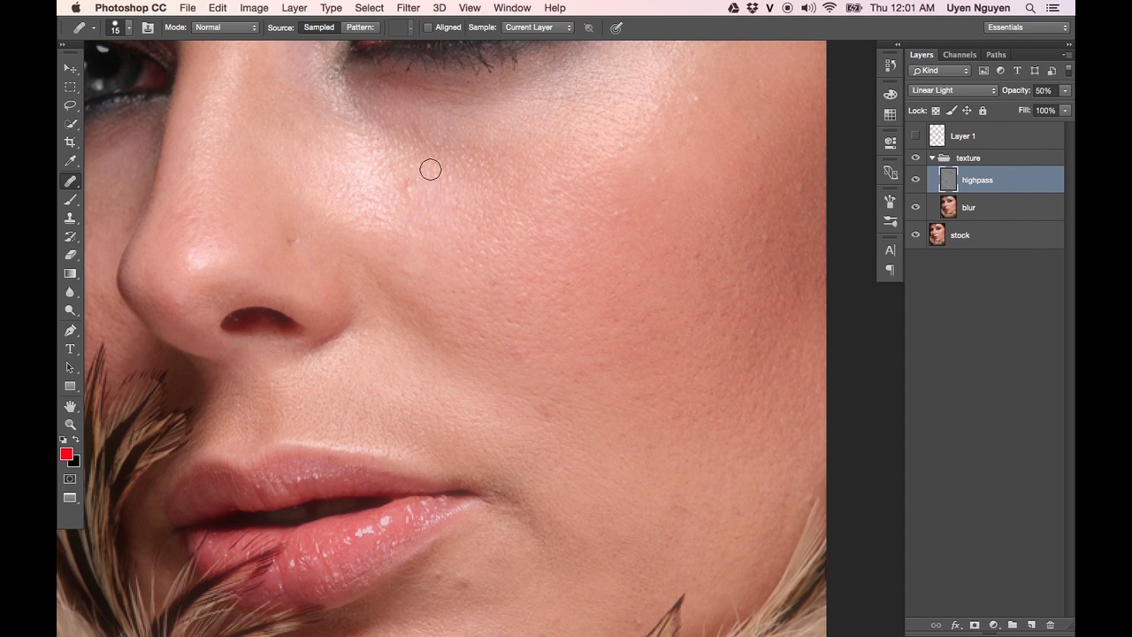
Examine the skin texture around the nose, under the eye and on the cheek up close
drag(487, 141, 565, 243)
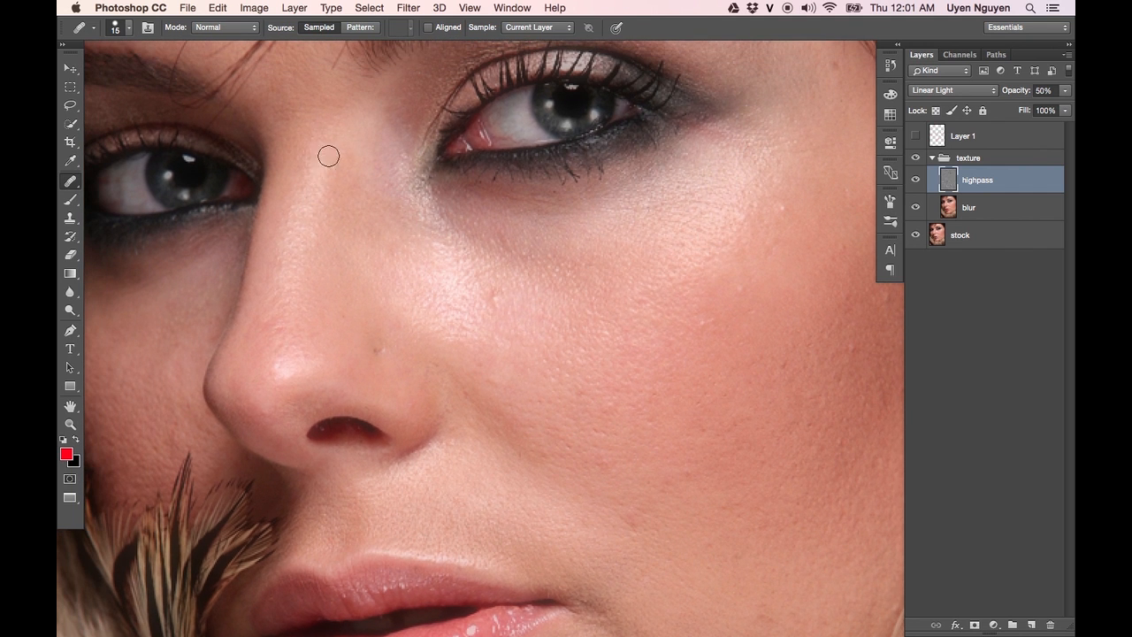
drag(430, 127, 431, 228)
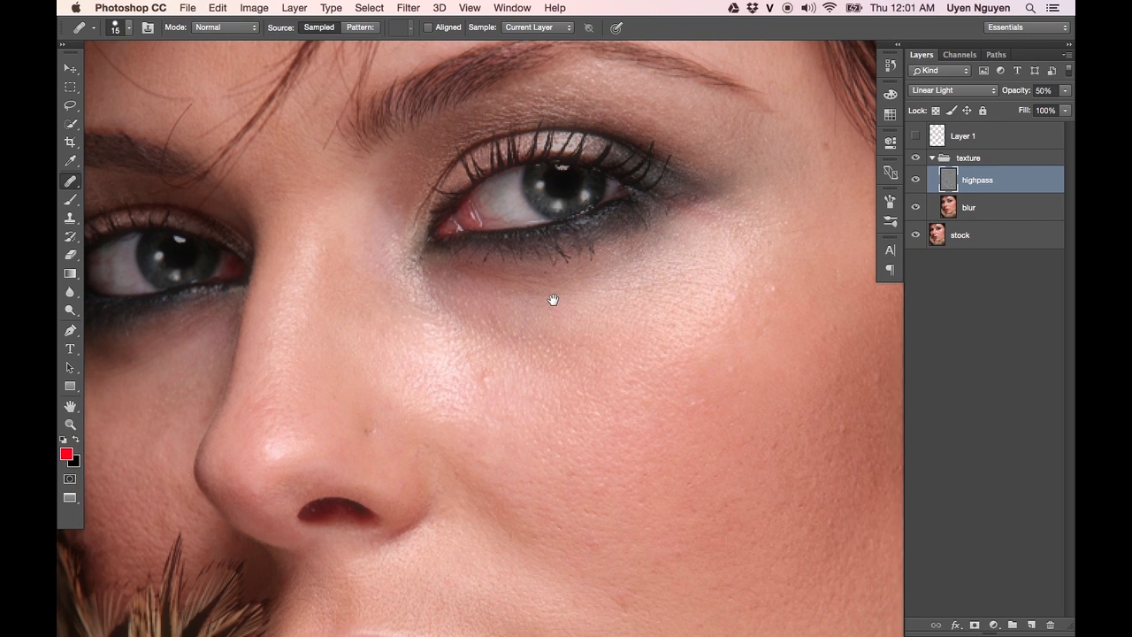
scroll(539, 283, down, 1)
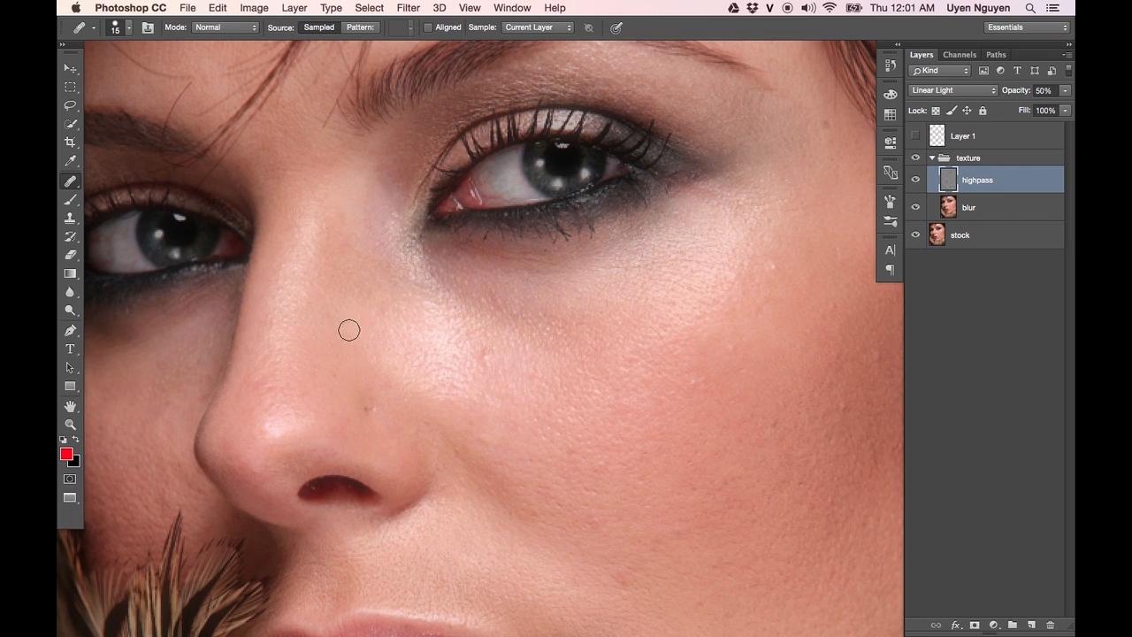
drag(528, 346, 506, 254)
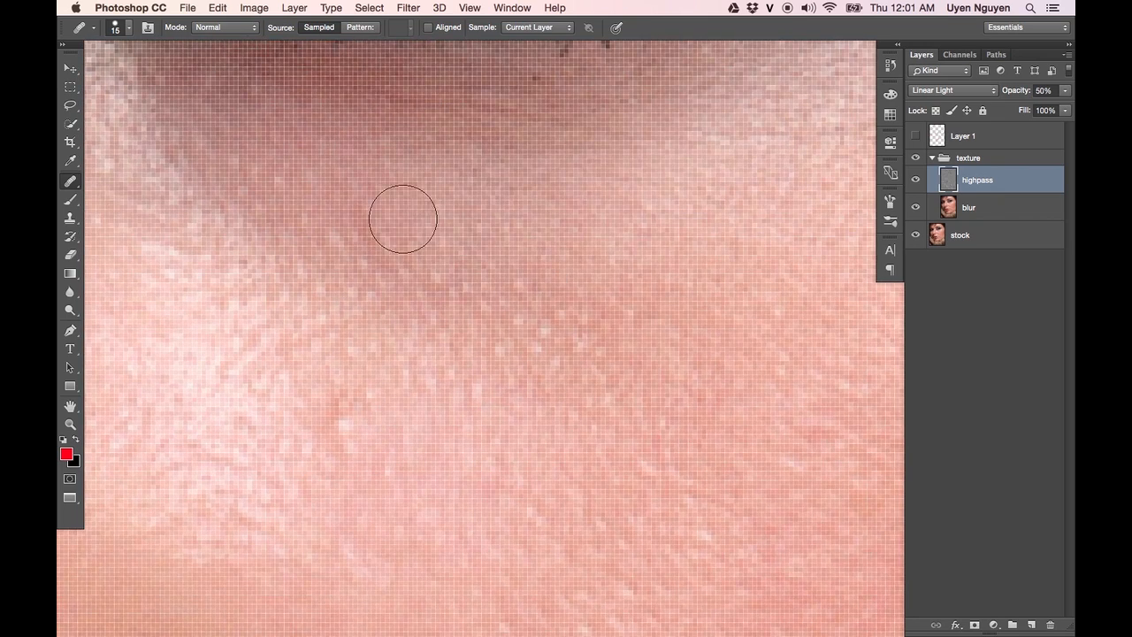
scroll(411, 190, up, 1)
scroll(411, 190, down, 1)
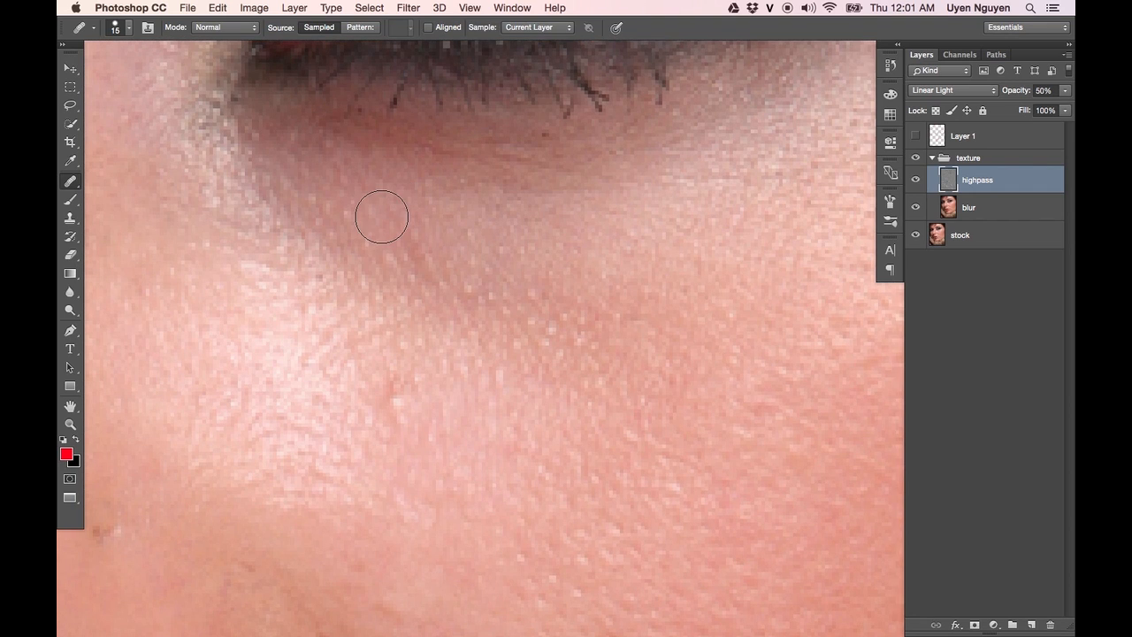
scroll(381, 216, down, 1)
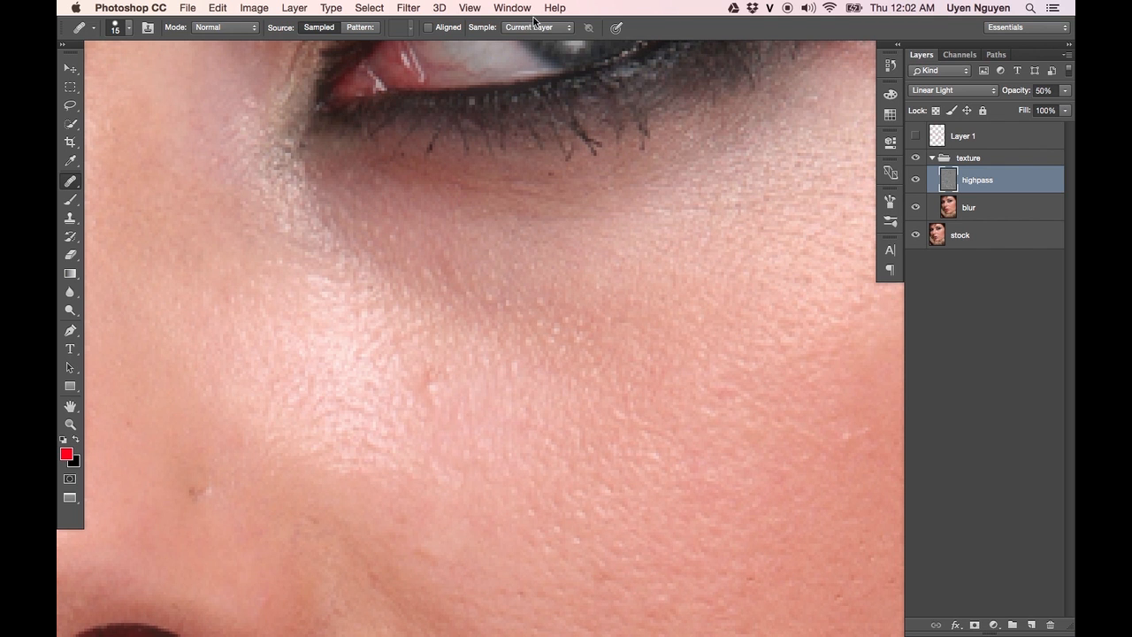
key(super+minus)
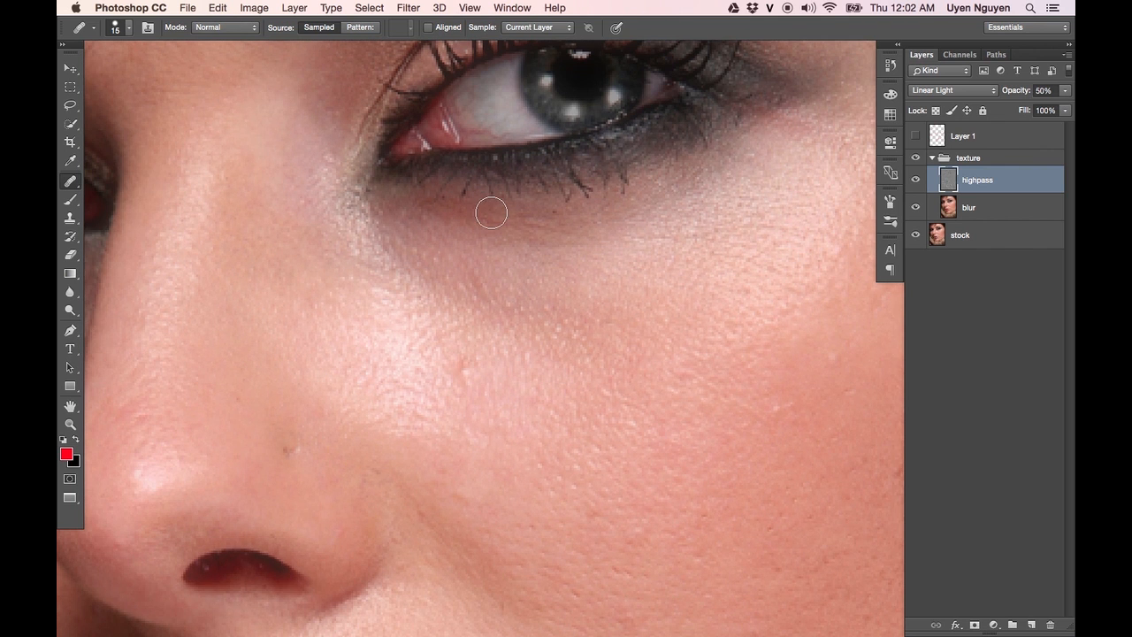
mouse_move(606, 222)
mouse_down()
mouse_move(528, 151)
mouse_move(513, 164)
mouse_move(504, 156)
mouse_up()
Set the Healing Brush to 8 px and heal the dark spot on the nose and marks on the adjacent cheek
key(bracketleft)
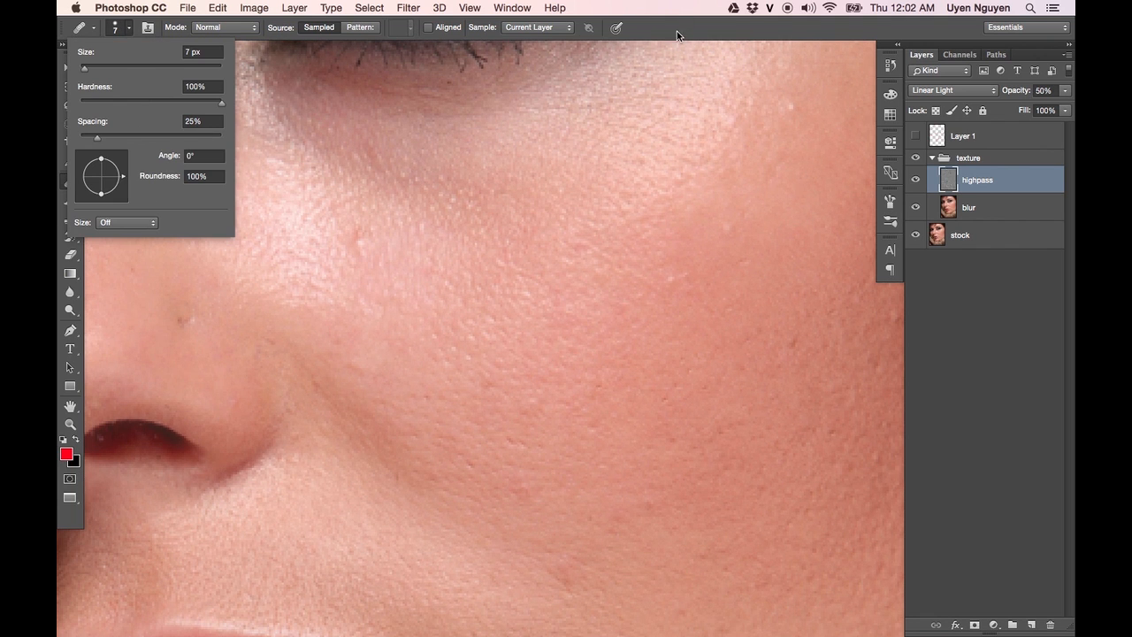
click(678, 35)
key(bracketright)
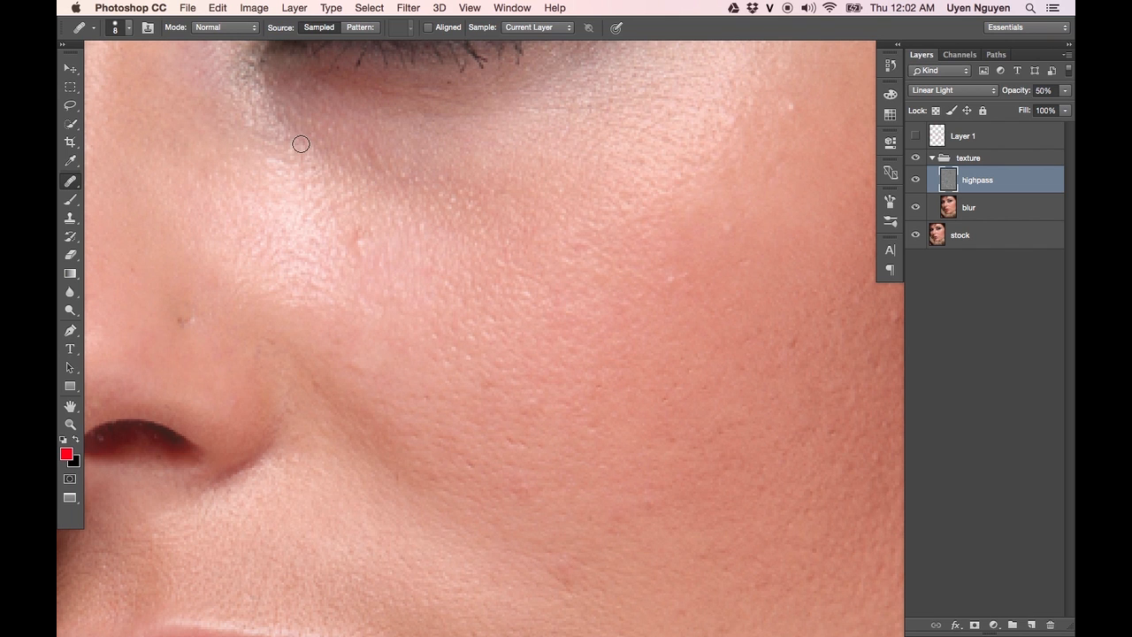
drag(438, 253, 495, 209)
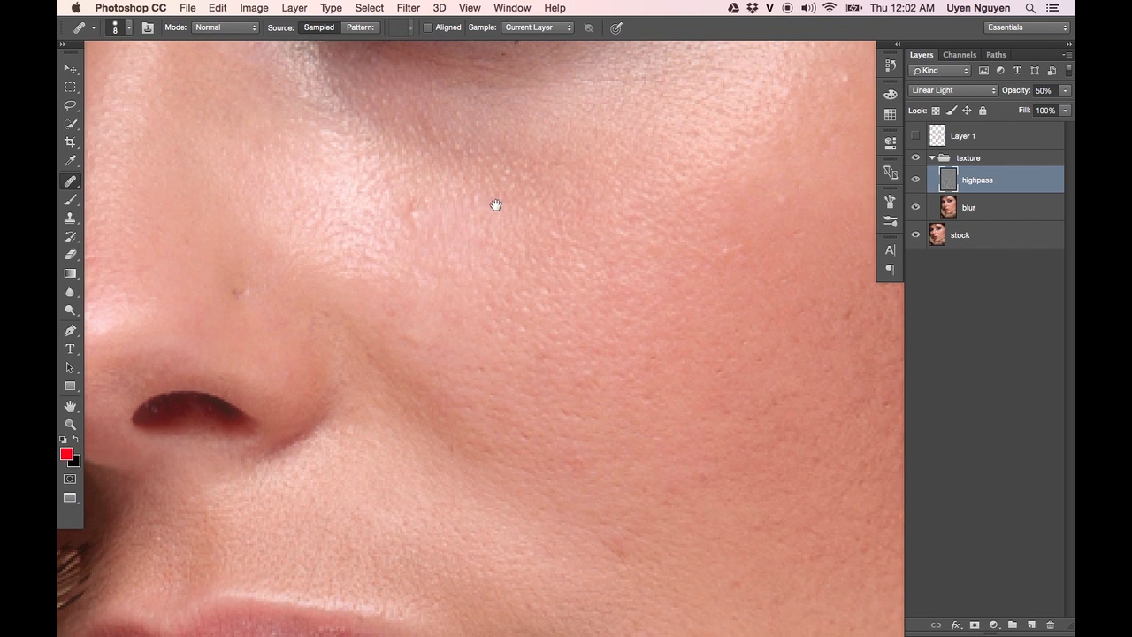
alt+click(223, 272)
drag(251, 287, 229, 286)
alt+click(242, 272)
click(317, 256)
click(413, 239)
Heal the small bumps and bright pores on the upper cheek beneath the inner half of the eye
click(346, 189)
click(368, 185)
click(390, 126)
click(408, 144)
click(421, 121)
click(473, 140)
click(437, 140)
click(525, 111)
Heal the fine lines and uneven texture on the cheekbone beneath the outer half of the eye
scroll(614, 209, up, 3)
scroll(613, 209, right, 3)
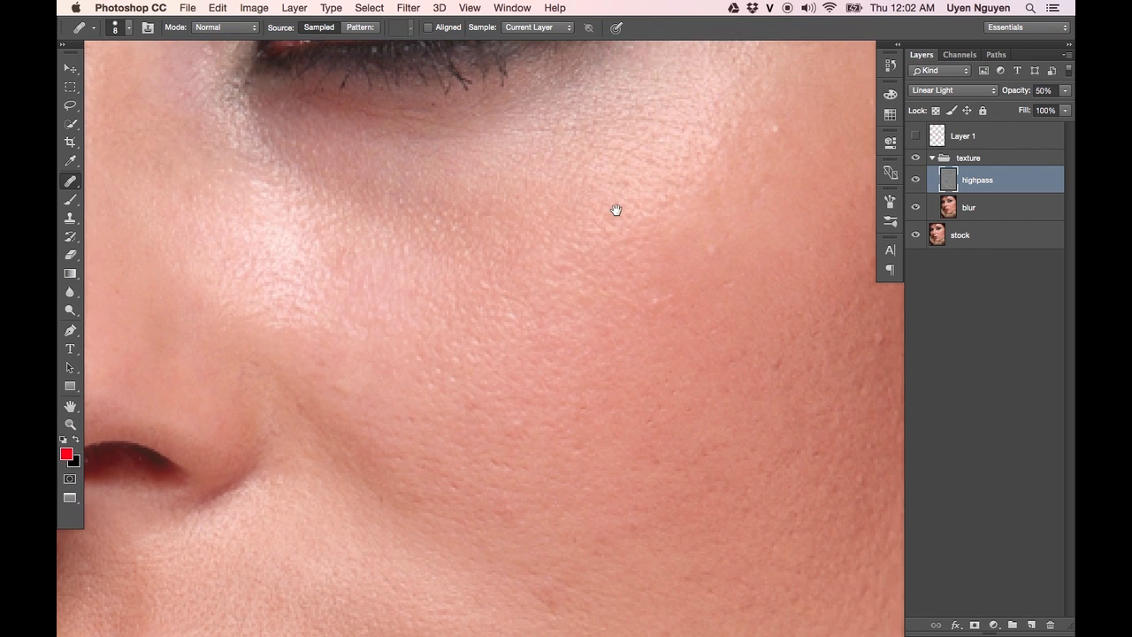
click(518, 156)
click(563, 140)
click(608, 146)
click(588, 146)
click(607, 157)
click(591, 159)
drag(590, 165, 644, 176)
click(497, 144)
click(616, 116)
click(611, 130)
click(618, 158)
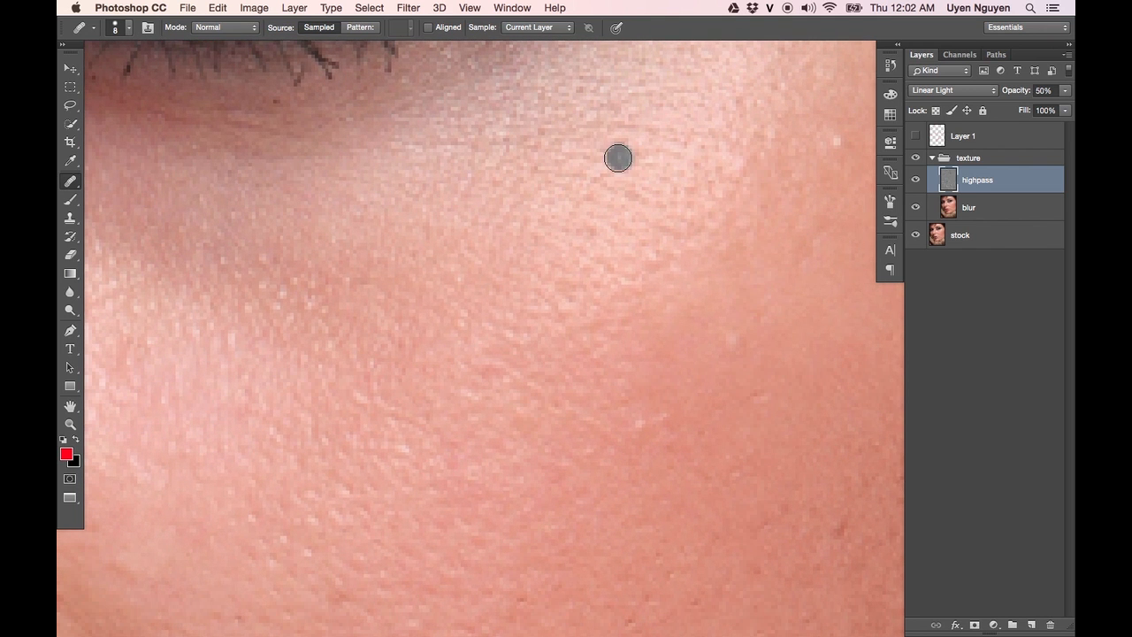
Heal the bright bumps on the outer cheekbone near the eye corner, using nearby clean skin as the source
key(super+minus)
key(super+minus)
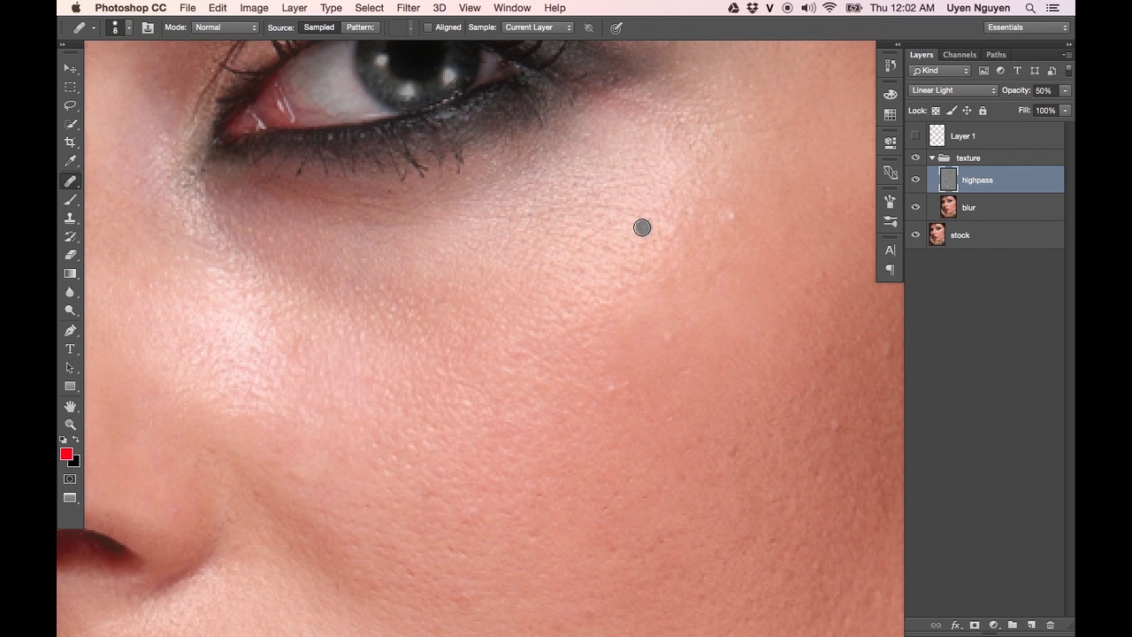
alt+click(746, 208)
drag(732, 215, 742, 222)
alt+click(683, 248)
drag(672, 230, 689, 232)
alt+click(664, 270)
Heal the light flecks and small marks across the middle of the cheek below the cheekbone
scroll(689, 172, right, 5)
scroll(689, 171, down, 3)
click(519, 253)
click(529, 271)
alt+click(468, 297)
drag(447, 267, 439, 266)
click(457, 275)
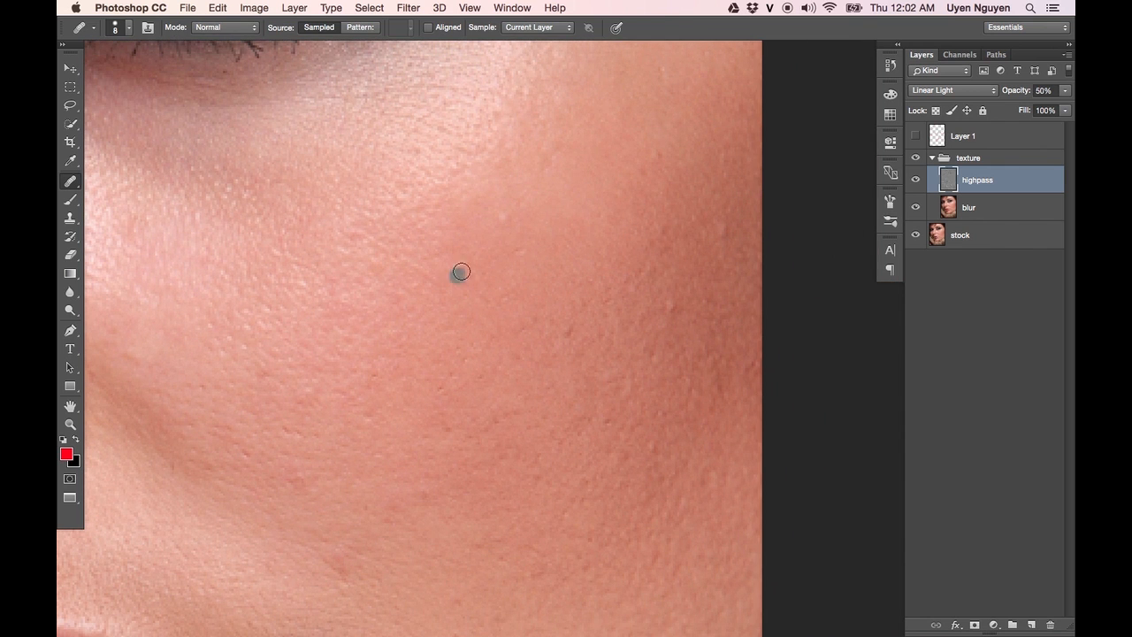
click(486, 253)
click(500, 221)
Heal the remaining spots on the cheekbone highlight and the blemishes on the shadowed outer cheek
alt+click(433, 165)
click(409, 151)
click(431, 157)
alt+click(467, 184)
click(460, 168)
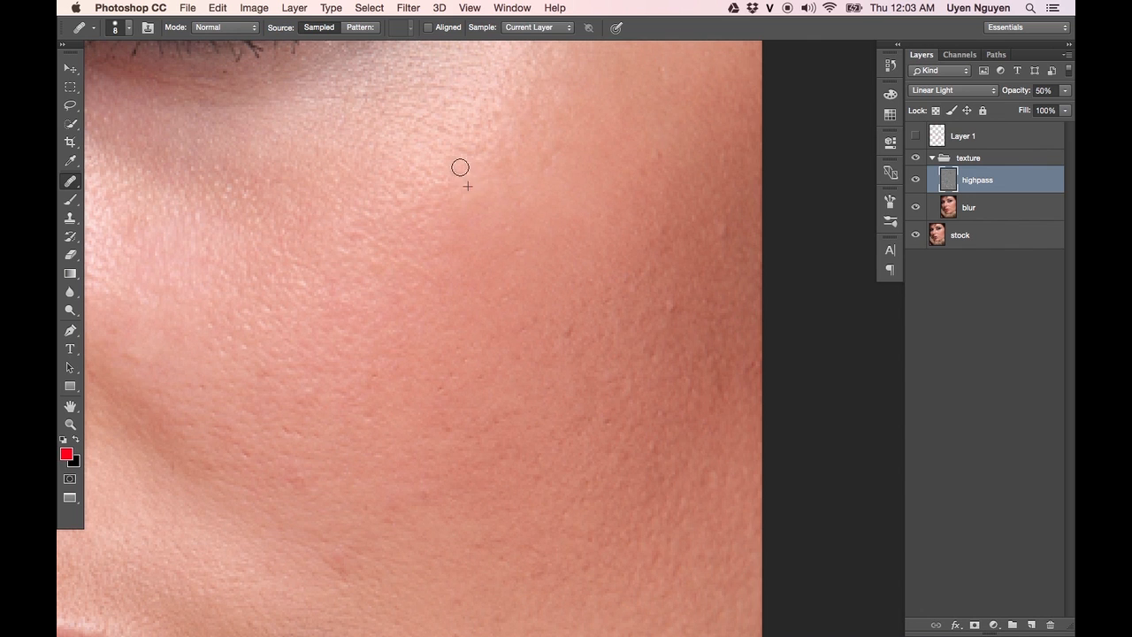
click(731, 235)
alt+click(672, 218)
drag(659, 233, 667, 235)
Heal the reddish spot on the lower cheek above the mouth corner and the small marks around it
scroll(672, 267, down, 5)
scroll(672, 267, right, 3)
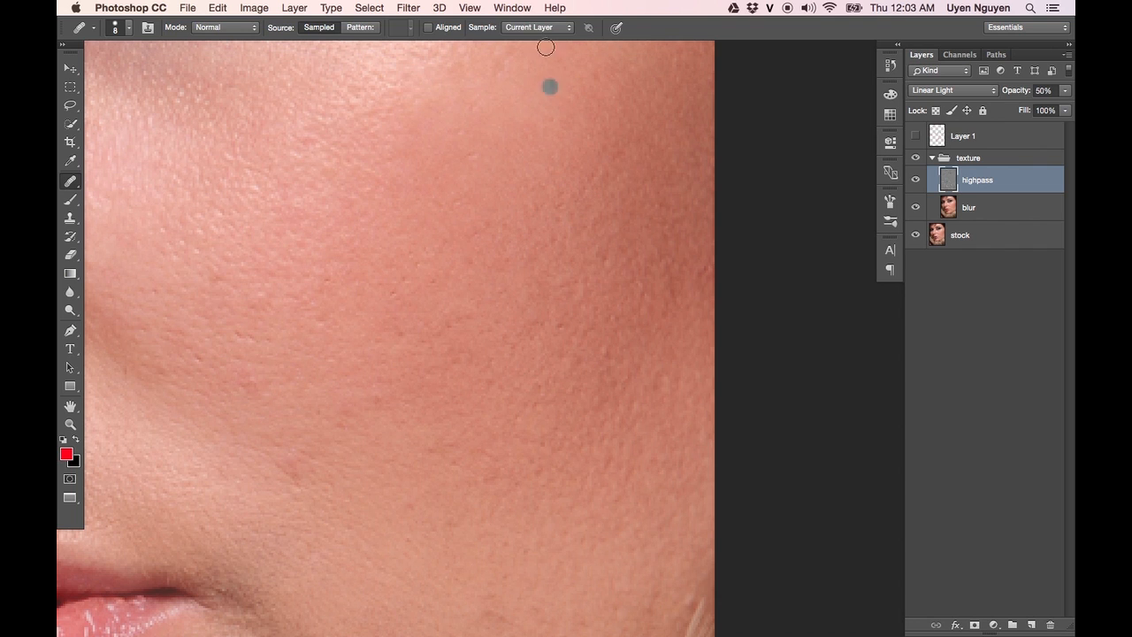
alt+click(566, 189)
drag(394, 294, 421, 202)
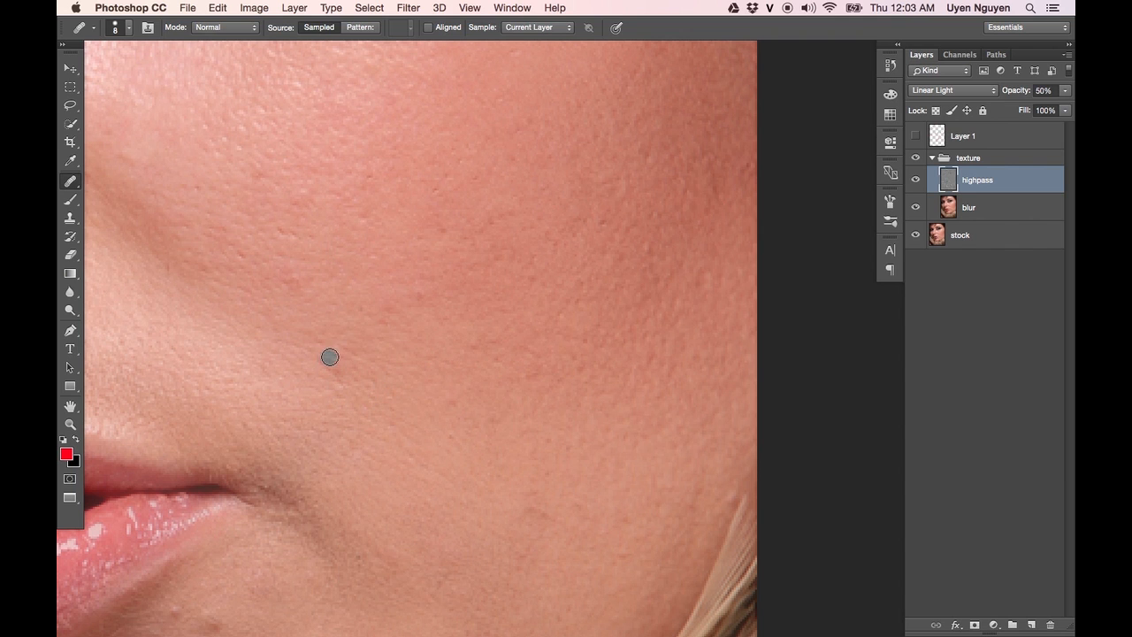
drag(332, 360, 347, 397)
drag(386, 306, 388, 308)
click(408, 291)
click(333, 327)
click(306, 398)
click(409, 209)
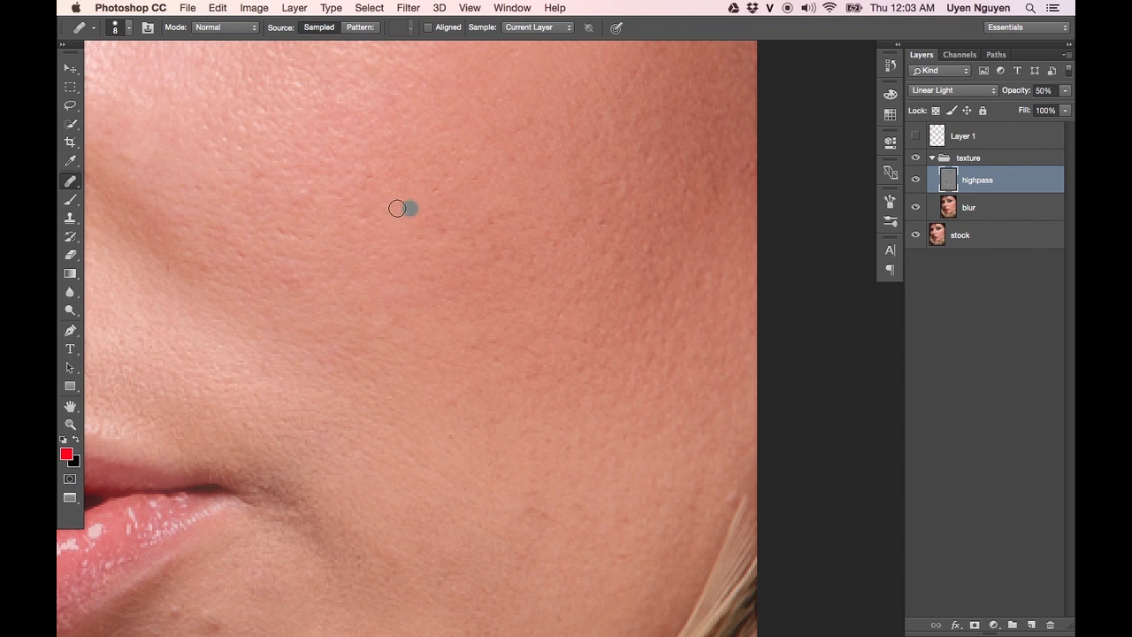
Heal the red mark and enlarged pores on the inner cheek beside the smile line, resampling nearby skin
alt+click(308, 302)
mouse_move(288, 275)
mouse_down()
mouse_move(390, 225)
mouse_move(346, 239)
mouse_move(298, 285)
mouse_move(288, 310)
mouse_up()
alt+click(238, 174)
mouse_move(259, 178)
mouse_down()
mouse_move(248, 175)
mouse_move(266, 184)
mouse_up()
alt+click(377, 221)
click(344, 195)
Heal the small flaws along the smile line and on the cheek beside the nostril
mouse_move(194, 146)
mouse_down()
mouse_move(303, 156)
mouse_move(486, 198)
mouse_up()
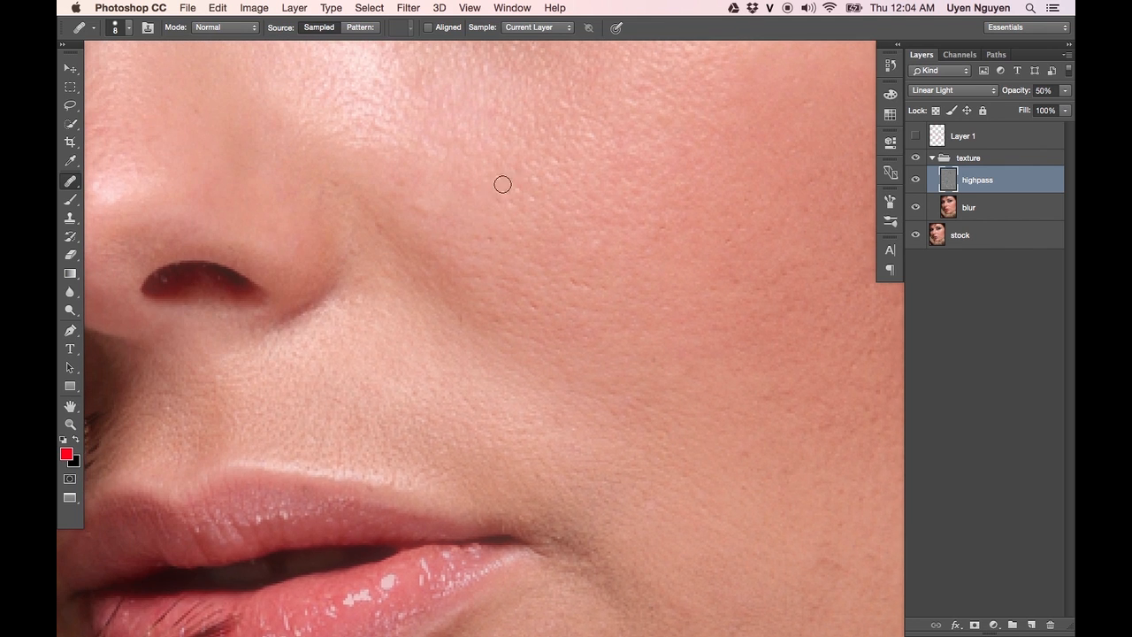
alt+click(441, 223)
click(436, 219)
click(554, 182)
drag(538, 269, 519, 264)
scroll(522, 265, down, 8)
scroll(521, 266, right, 5)
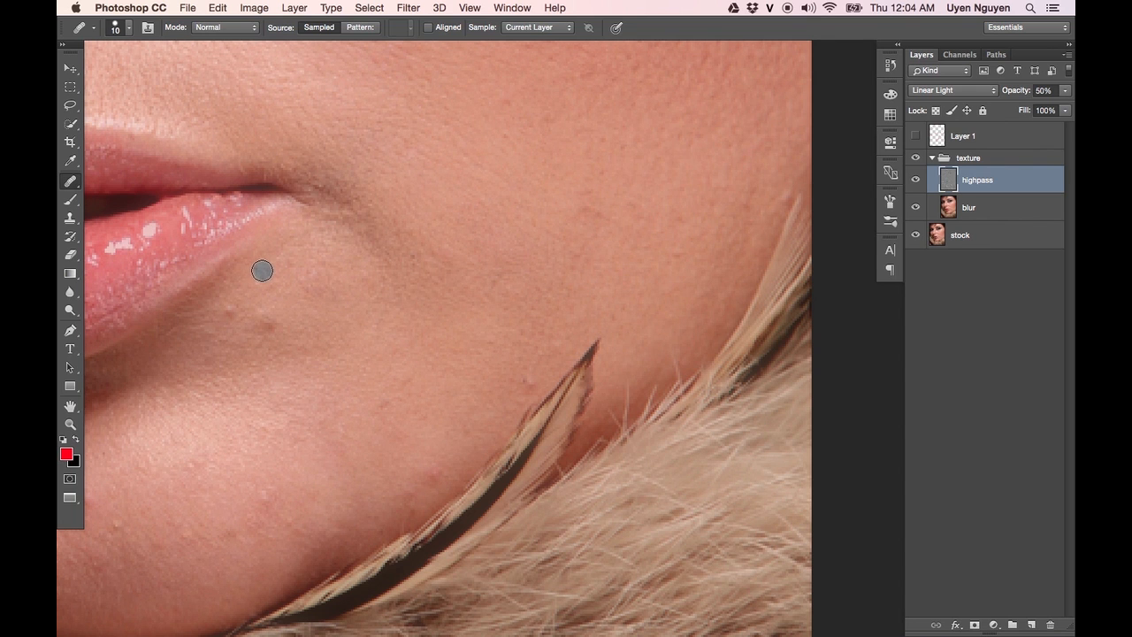
Heal the two small blemishes below the mouth corner on the highpass layer, resampling clean skin beside each one
key(bracketright)
alt+click(296, 324)
click(267, 321)
click(284, 327)
alt+click(253, 325)
click(227, 311)
Heal the reddish spot on the chin near the feathers with a smaller brush and freshly sampled skin
alt+click(286, 334)
key(bracketleft)
key(bracketleft)
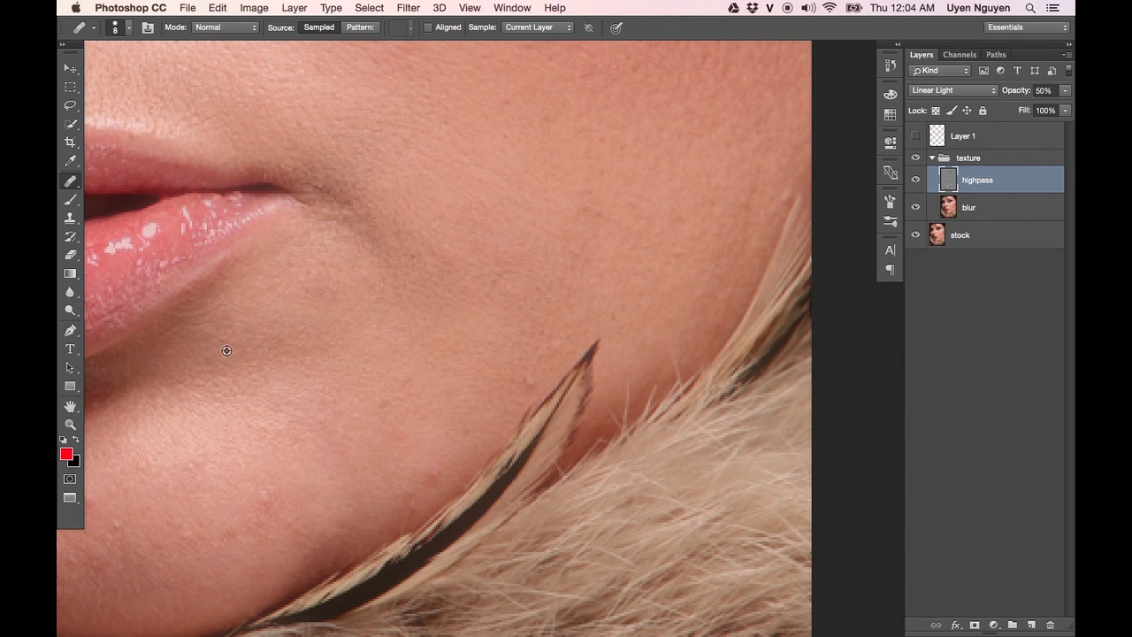
scroll(448, 288, down, 3)
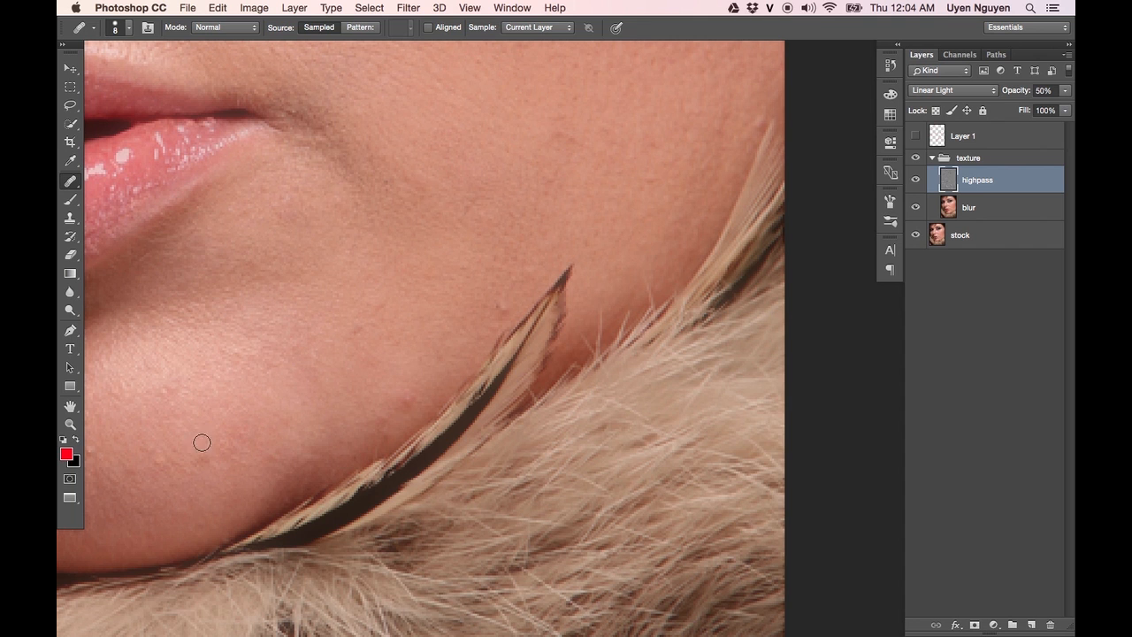
scroll(155, 457, left, 5)
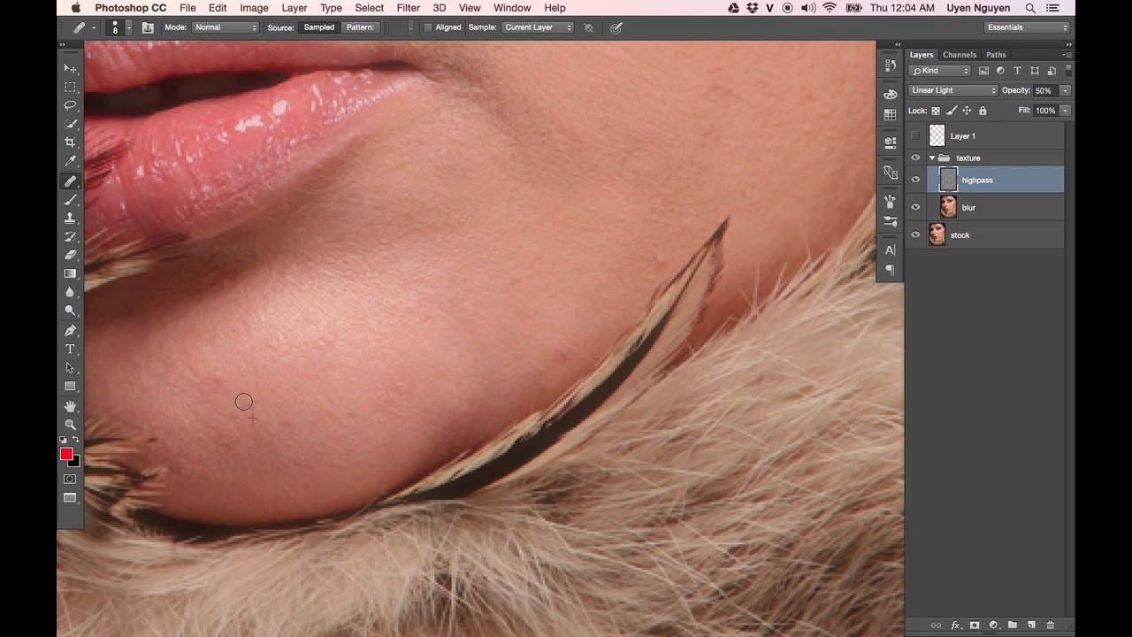
alt+click(226, 375)
drag(213, 380, 223, 371)
Heal the blemishes on the jaw edge beside the long feather with a slightly larger brush
key(bracketright)
key(bracketright)
alt+click(581, 336)
mouse_move(557, 357)
mouse_down()
mouse_move(584, 330)
mouse_move(541, 358)
mouse_up()
alt+click(550, 346)
Heal the small marks on the skin below and beside the mouth corner, reducing the brush to 9
click(544, 193)
key(bracketleft)
key(bracketleft)
click(469, 192)
click(405, 177)
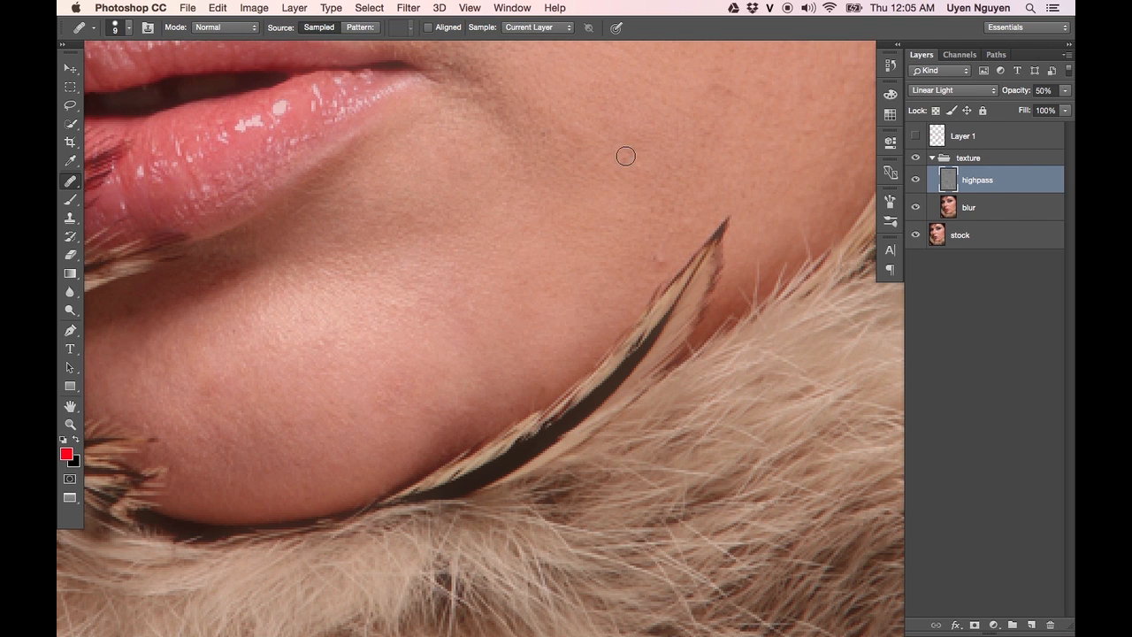
Heal the reddish spot beside the feather tip and the small marks on the lower cheek above it
click(659, 263)
click(639, 225)
click(664, 173)
click(796, 133)
Heal the remaining small spots on the chin below the lower lip
scroll(535, 220, down, 3)
scroll(536, 220, left, 2)
click(356, 273)
click(469, 254)
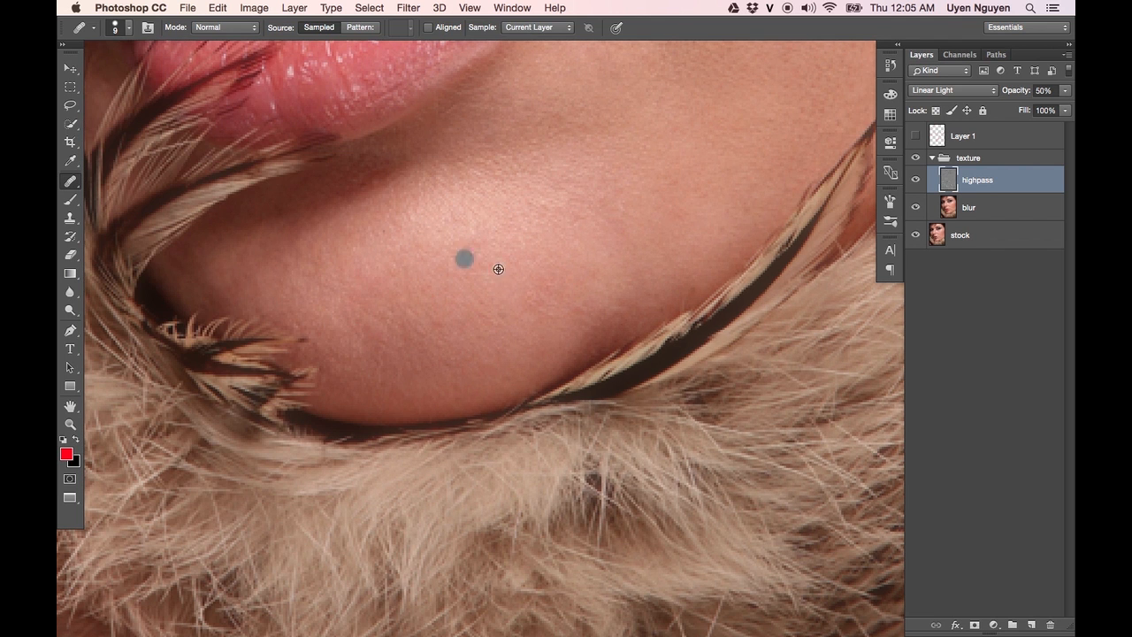
Examine the nose, the shadowed far cheek and the skin around the near eye for remaining flaws
scroll(520, 207, up, 8)
click(505, 161)
scroll(505, 162, left, 4)
click(283, 191)
scroll(371, 179, left, 5)
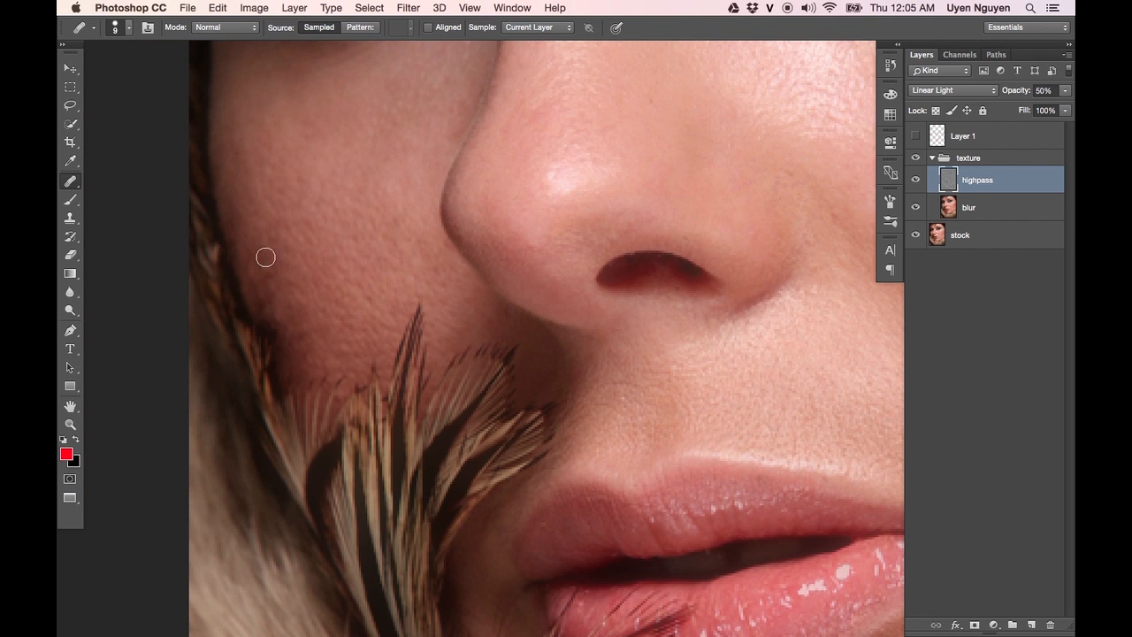
drag(409, 167, 375, 379)
drag(862, 97, 220, 408)
click(715, 384)
drag(669, 274, 847, 318)
click(409, 258)
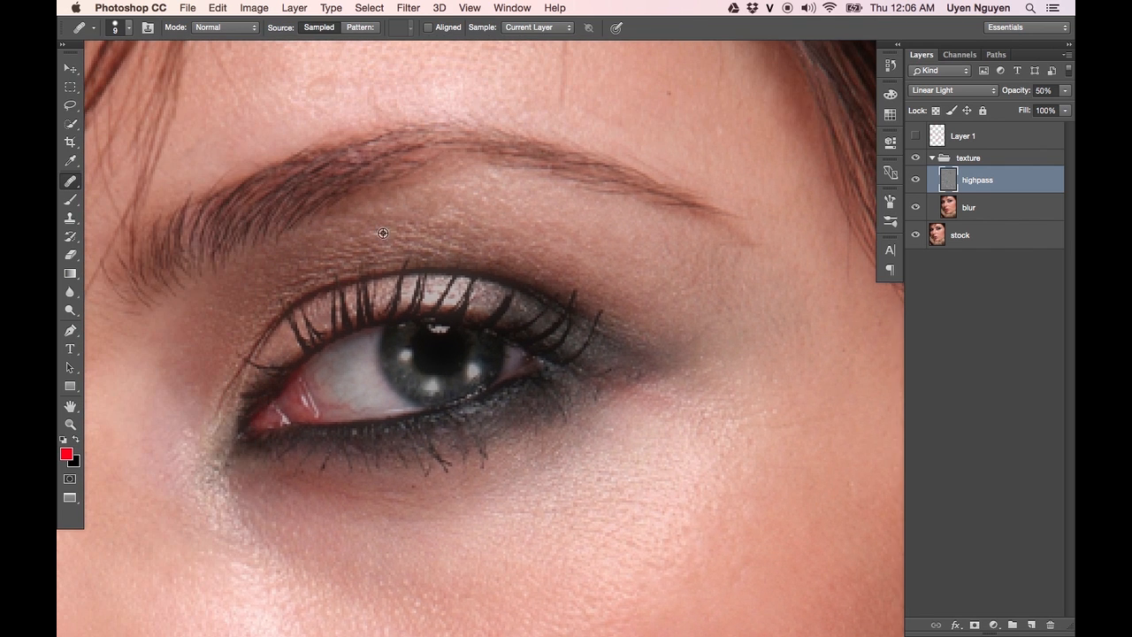
drag(381, 232, 207, 406)
scroll(594, 309, down, 5)
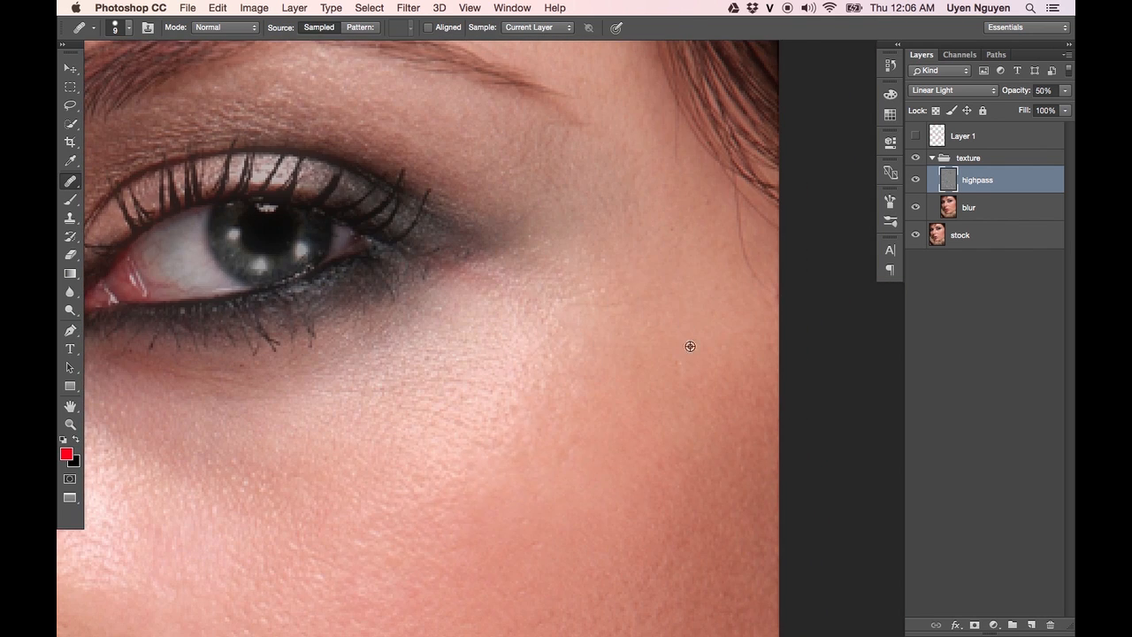
drag(462, 191, 646, 336)
drag(463, 233, 394, 518)
Heal the vertical stray-hair line on the forehead above the near eyebrow, using texture sampled beside it
alt+click(550, 309)
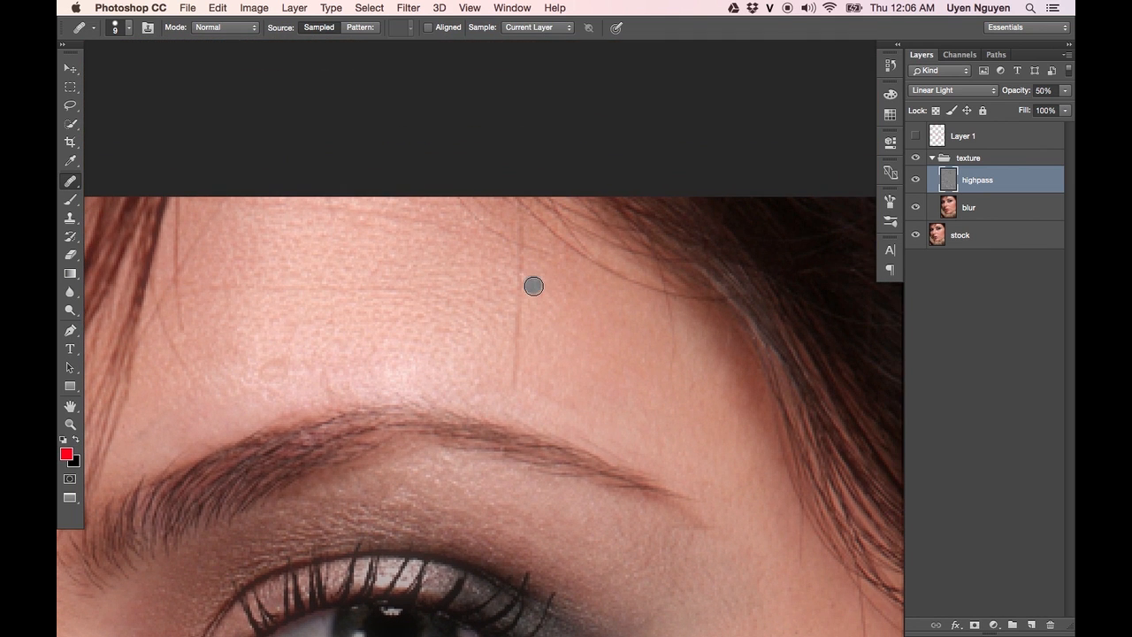
drag(516, 354, 516, 378)
drag(520, 276, 521, 340)
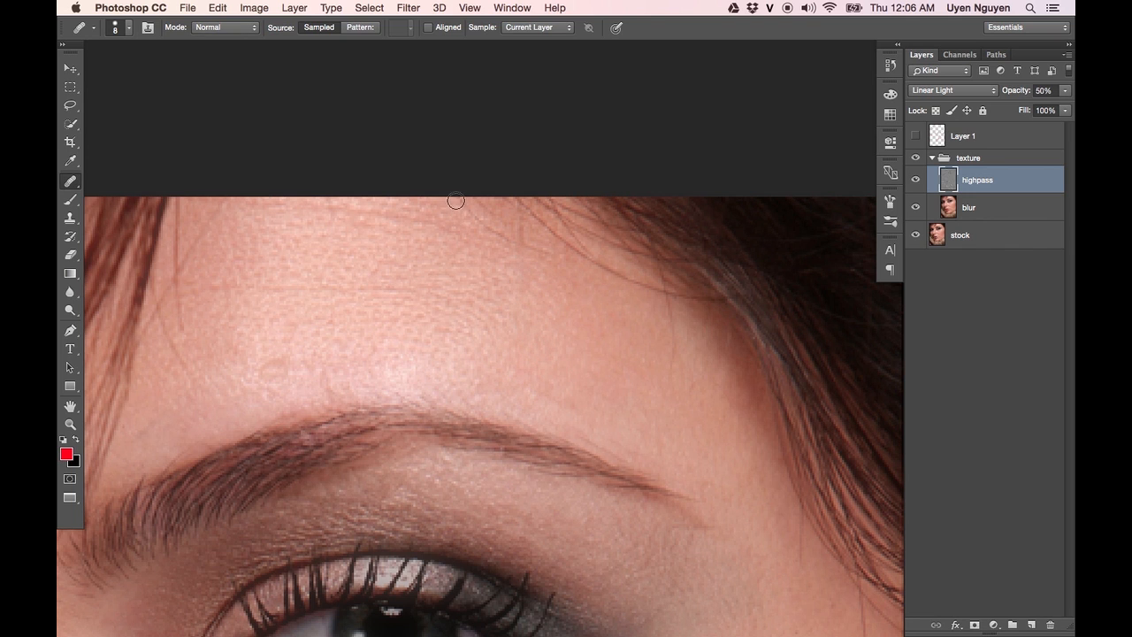
Heal the fine stray hairs crossing the upper forehead next to the hairline with a brush size of 8
drag(489, 225, 534, 250)
mouse_move(477, 199)
mouse_down()
mouse_move(519, 238)
mouse_move(518, 265)
mouse_up()
alt+click(497, 245)
click(505, 246)
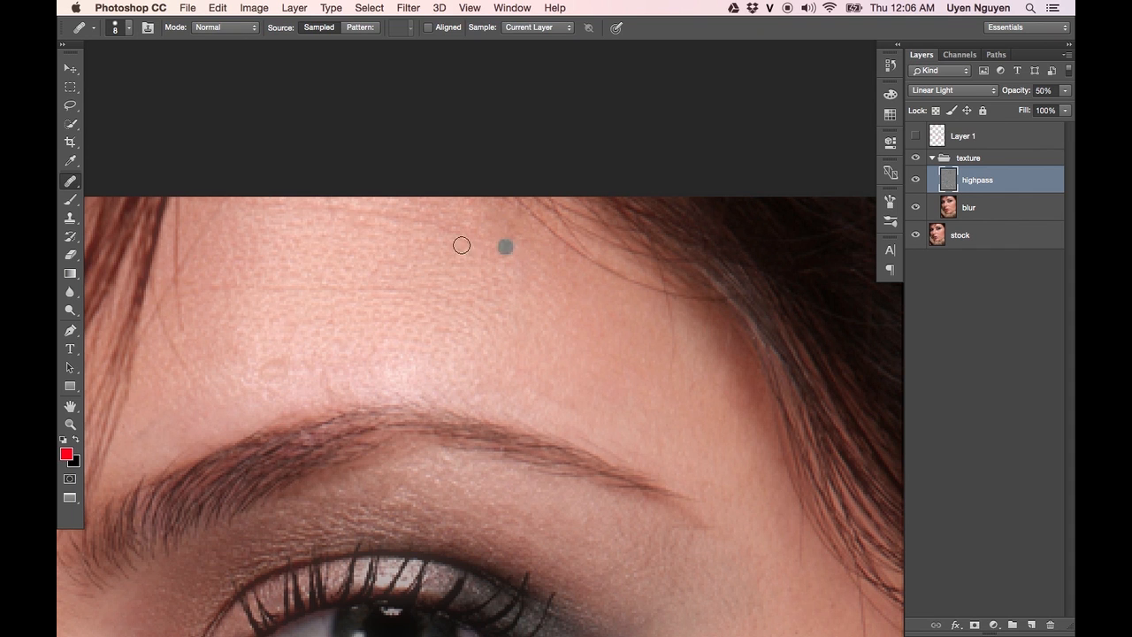
Heal the horizontal crease across the forehead and the mark just above the eyebrow
click(268, 287)
alt+click(305, 273)
drag(270, 290, 366, 287)
alt+click(273, 346)
mouse_move(277, 366)
mouse_down()
mouse_move(268, 375)
mouse_move(324, 376)
mouse_up()
Remove the thin hairs along the image's upper edge over the forehead, resampling clean skin below them
alt+click(352, 237)
drag(363, 221, 334, 213)
alt+click(445, 246)
drag(401, 221, 438, 221)
drag(454, 228, 565, 232)
Heal the loose hairs falling onto the forehead along the dark hairline, resampling the skin beneath
alt+click(575, 275)
drag(572, 248, 651, 286)
alt+click(574, 264)
click(581, 281)
mouse_move(558, 215)
mouse_down()
mouse_move(591, 252)
mouse_move(573, 272)
mouse_move(591, 294)
mouse_move(628, 259)
mouse_move(598, 232)
mouse_up()
alt+click(601, 266)
Heal the stray hairs over the temple beside the hairline, resampling nearby texture for each stroke
alt+click(665, 311)
drag(661, 293, 692, 301)
drag(670, 340, 673, 355)
alt+click(665, 309)
drag(665, 284, 674, 281)
alt+click(703, 318)
drag(699, 305, 721, 313)
drag(588, 208, 647, 245)
Heal the stray hairs on the forehead beside the fringe and the dark mole between the hair strands
drag(200, 277, 473, 234)
drag(495, 161, 512, 182)
alt+click(471, 187)
drag(449, 163, 449, 211)
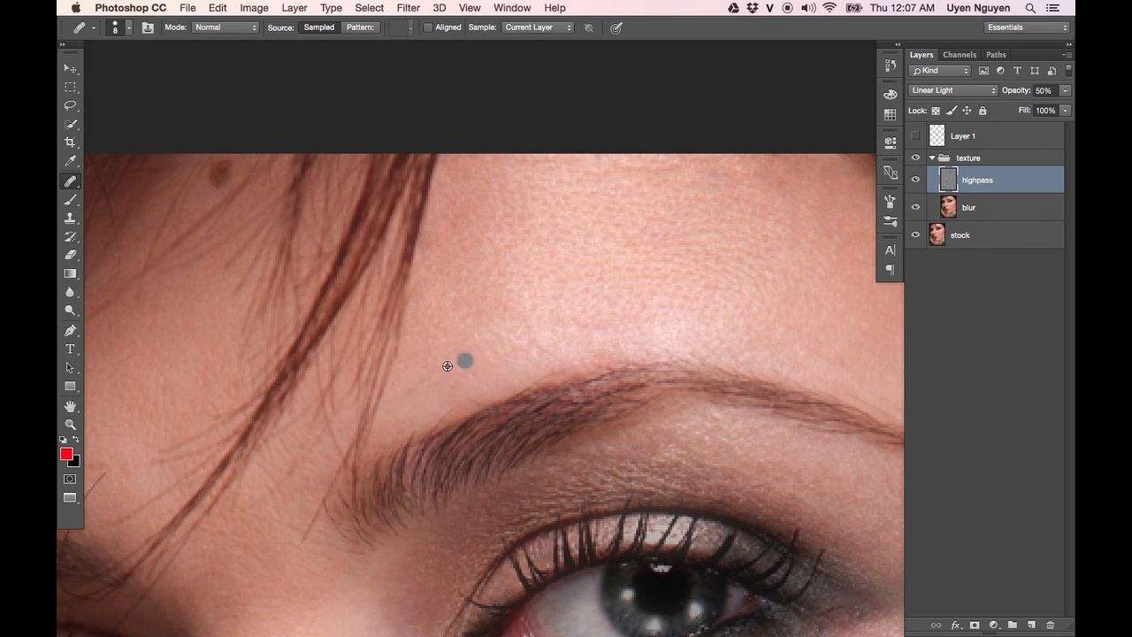
mouse_move(373, 381)
mouse_down()
mouse_move(611, 343)
mouse_move(611, 382)
mouse_up()
drag(461, 168, 449, 190)
alt+click(381, 239)
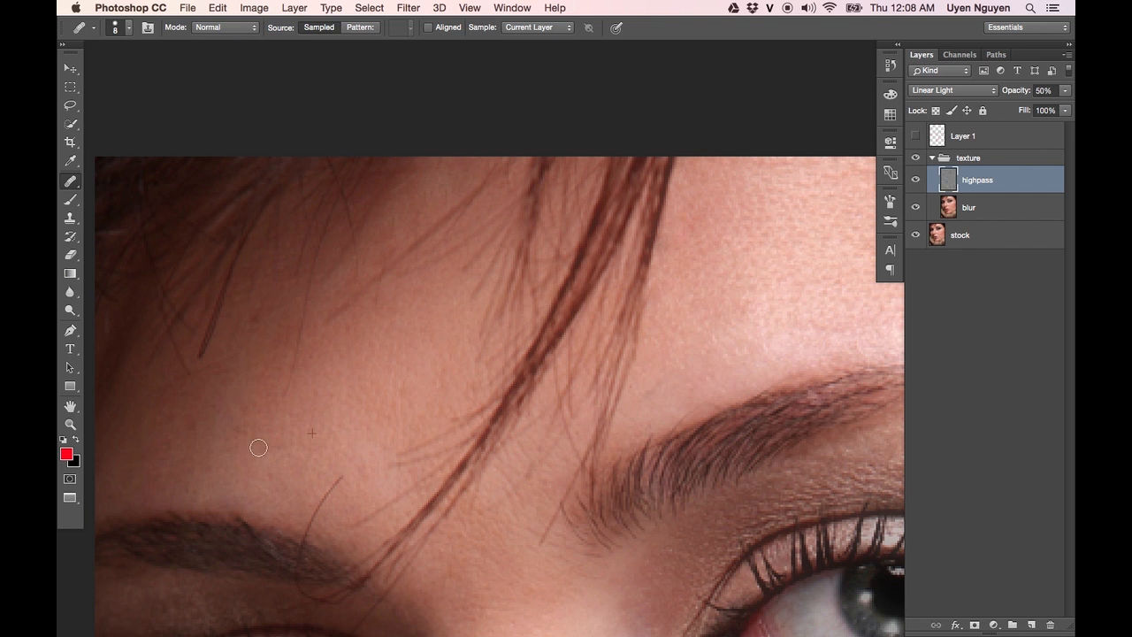
Inspect the far eyebrow, far eye, nose and whole face for remaining blemishes
scroll(227, 177, down, 5)
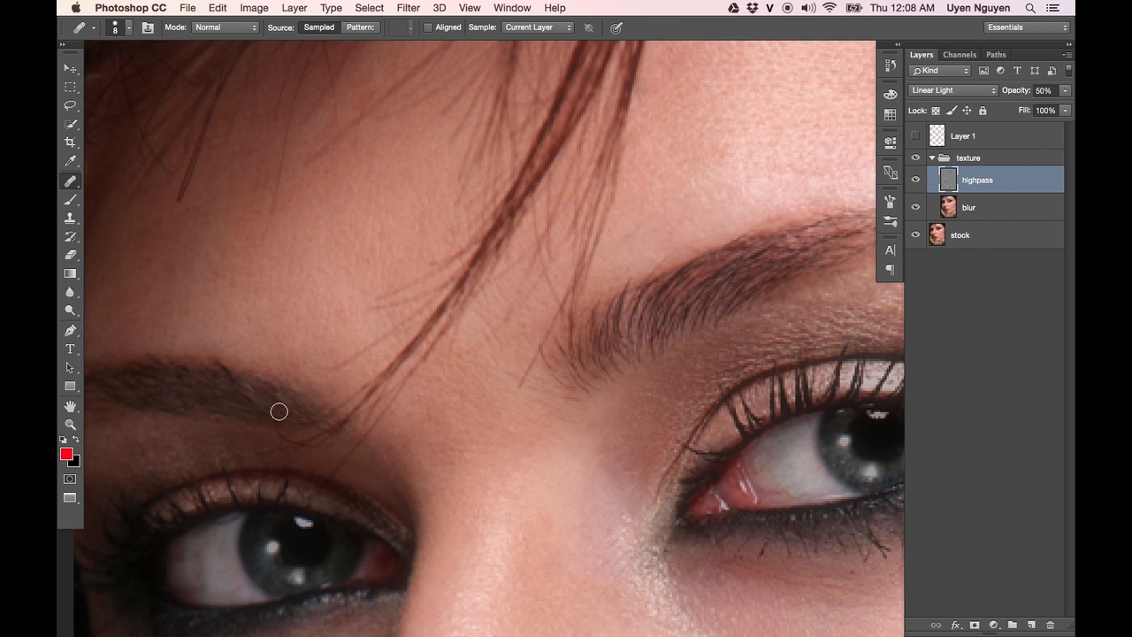
scroll(273, 279, down, 3)
scroll(265, 292, left, 5)
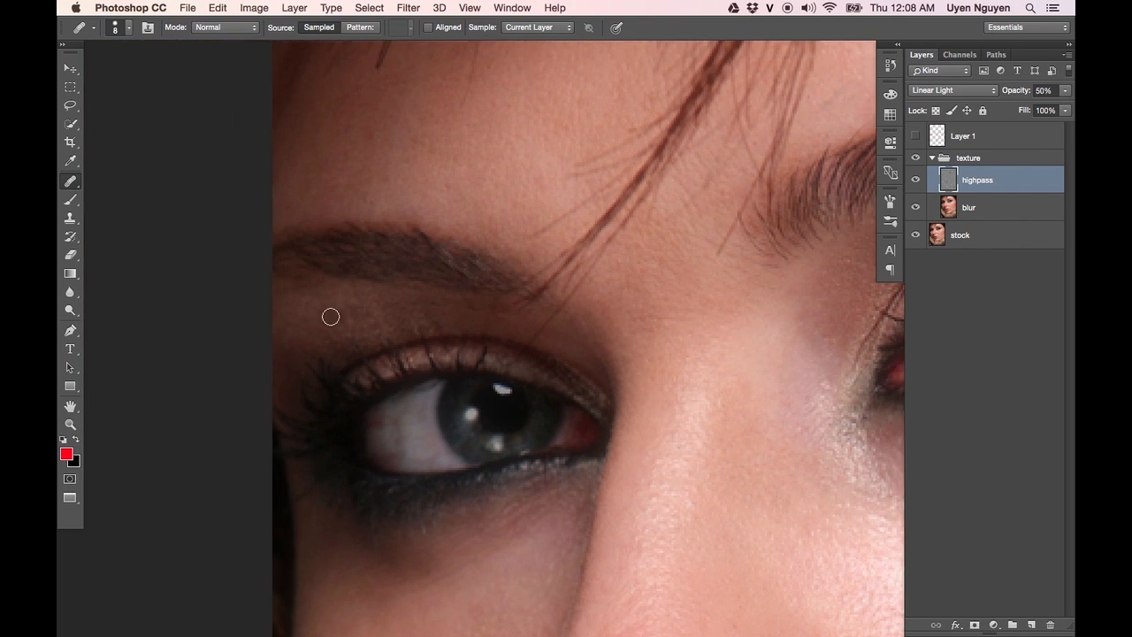
scroll(334, 308, down, 8)
scroll(368, 285, right, 6)
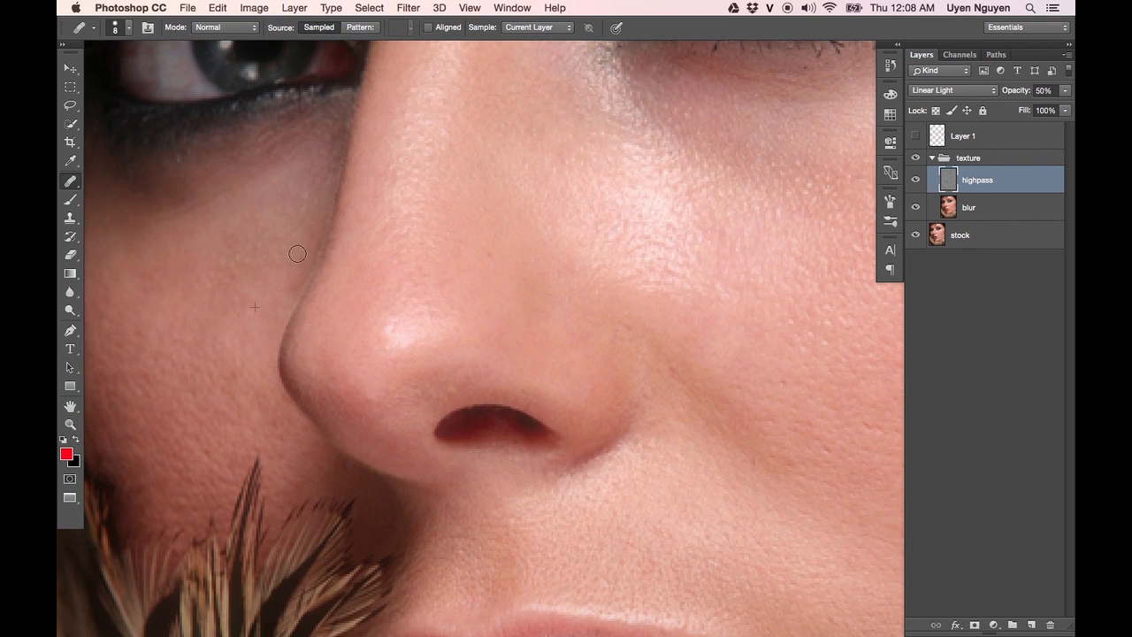
key(super+minus)
key(super+minus)
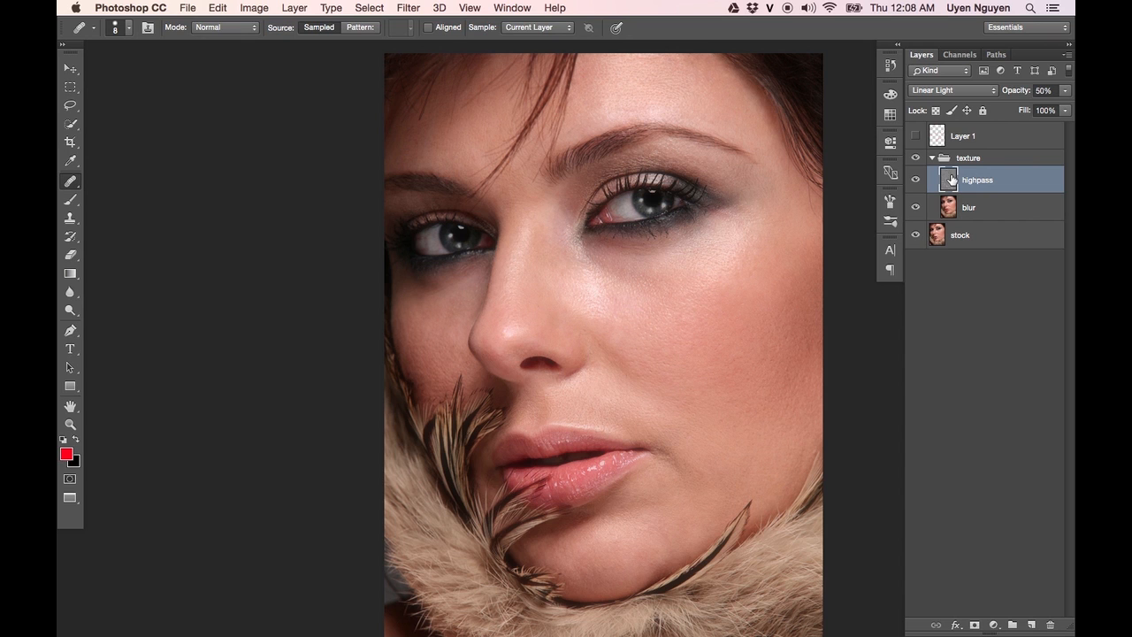
Compare the whole face before and after healing by toggling the texture group's visibility
click(916, 159)
click(916, 158)
click(916, 158)
click(916, 158)
click(916, 158)
click(916, 159)
click(916, 159)
click(916, 159)
click(915, 160)
click(915, 163)
click(915, 159)
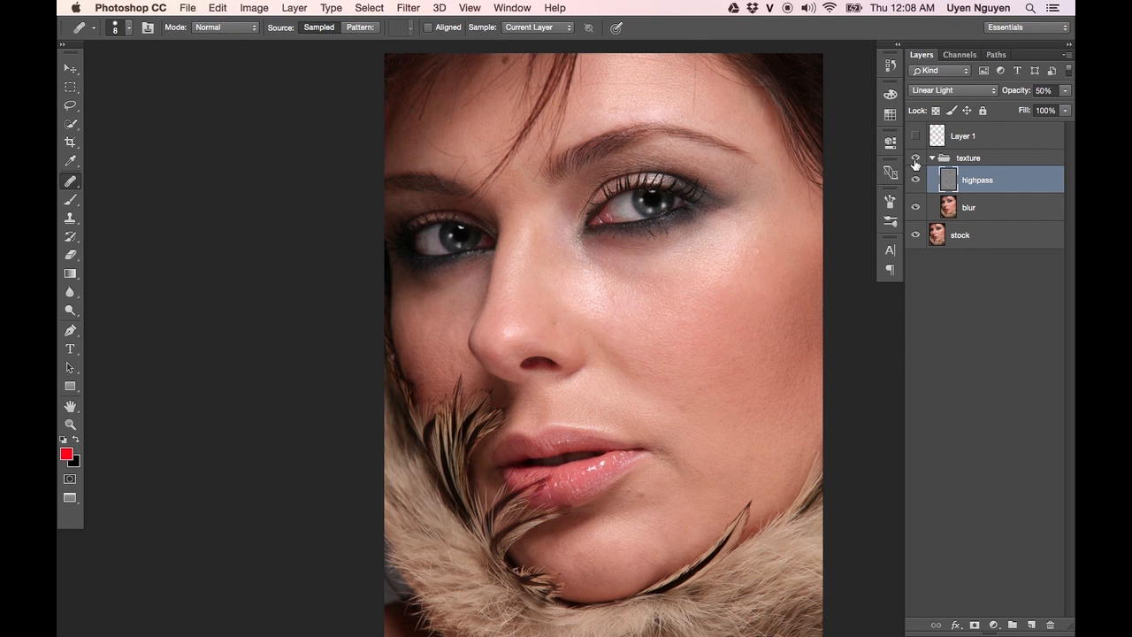
Compare the cheek, nose and mouth skin up close with the texture group hidden and shown
key(super+plus)
key(super+plus)
mouse_move(642, 264)
mouse_down()
mouse_move(387, 133)
mouse_move(383, 120)
mouse_up()
click(915, 158)
click(915, 158)
click(915, 157)
click(915, 157)
click(915, 158)
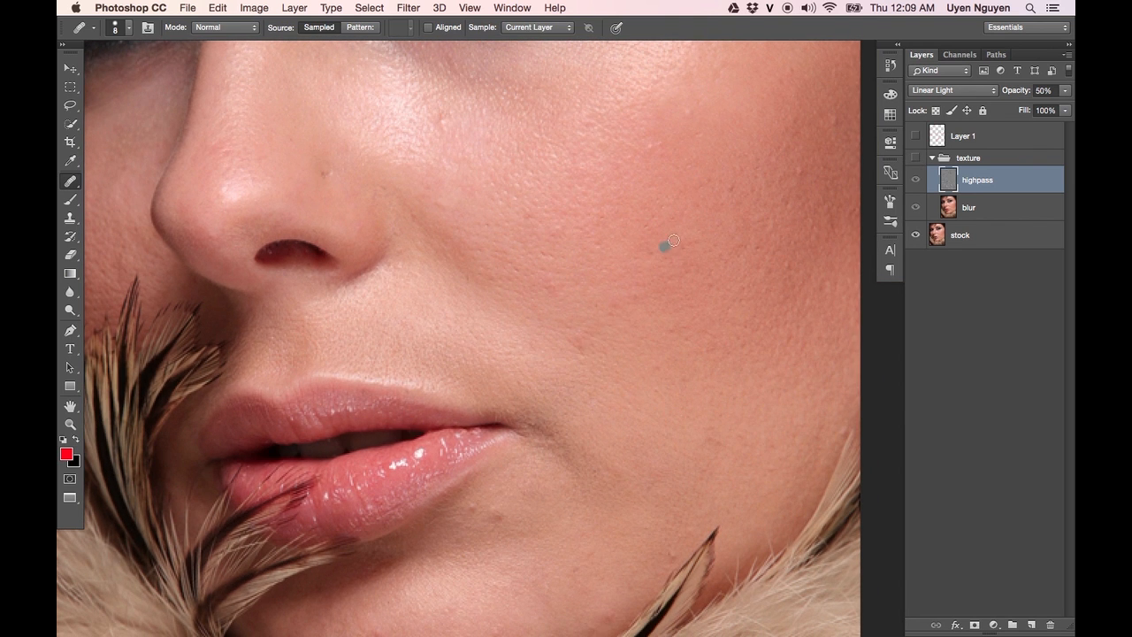
drag(673, 241, 657, 286)
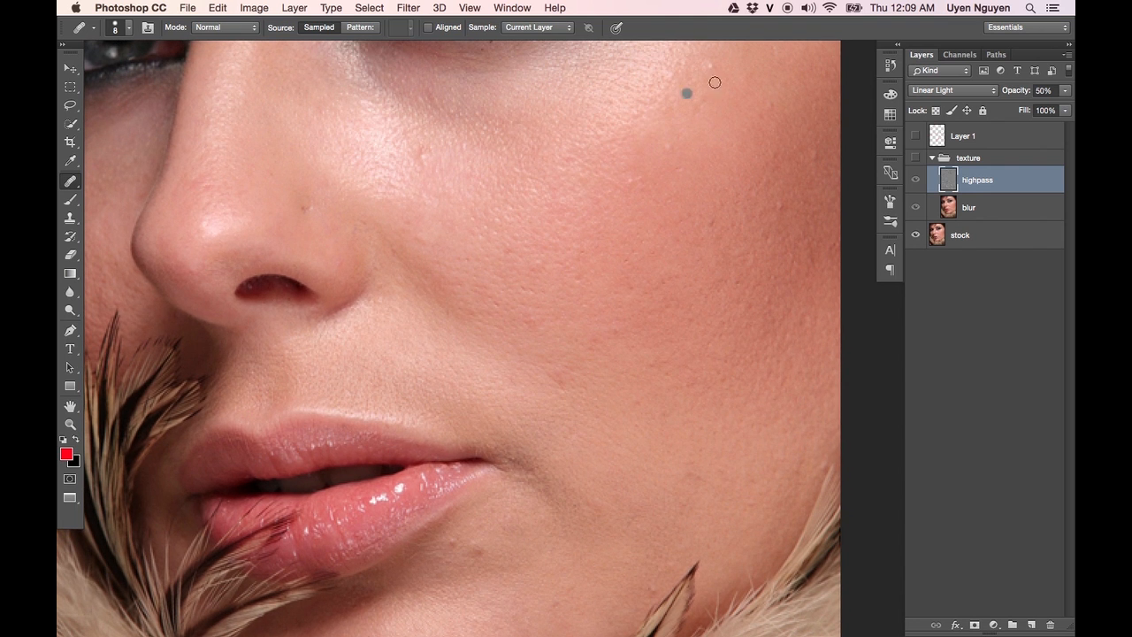
click(916, 159)
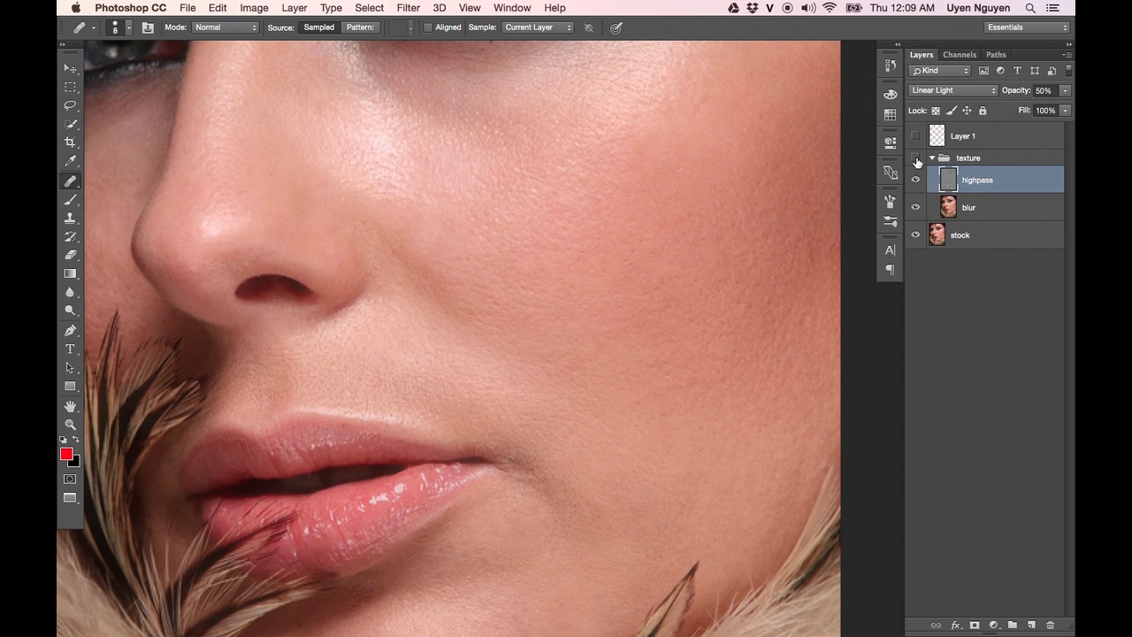
click(915, 159)
click(916, 160)
click(916, 159)
click(916, 159)
click(916, 159)
click(916, 159)
Heal the leftover spot on the outer cheek near the image edge with a brush size of 10
key(bracketright)
key(bracketright)
alt+click(759, 355)
click(779, 351)
Collapse the texture group and compare the full portrait with the group hidden and shown
key(super+0)
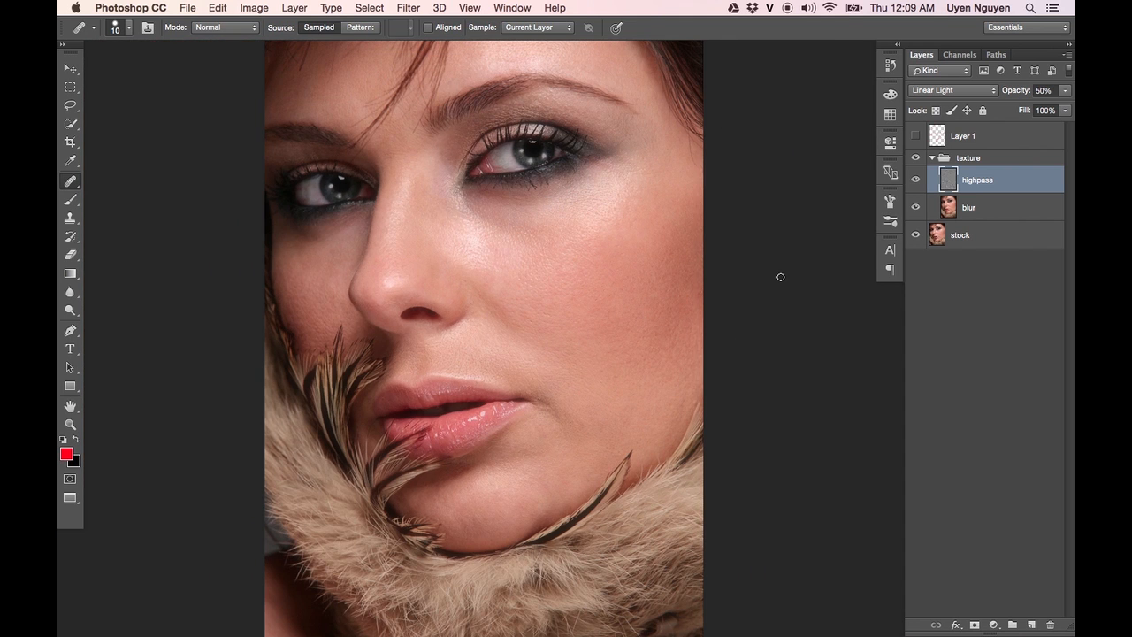
key(v)
click(933, 158)
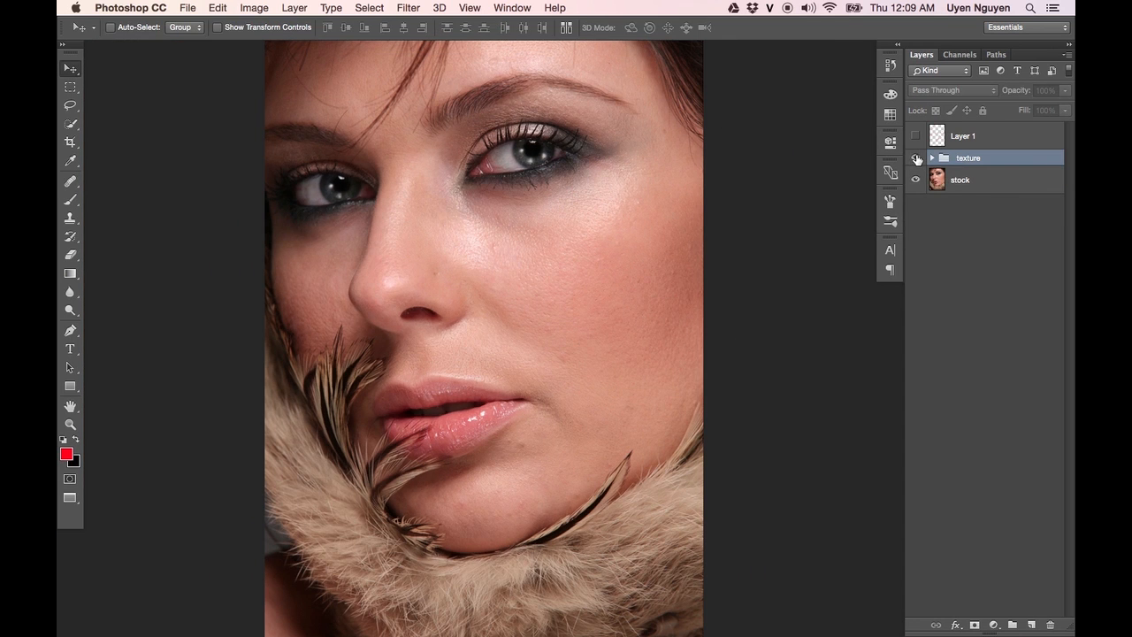
click(915, 158)
click(915, 158)
click(915, 157)
click(915, 157)
drag(743, 154, 748, 211)
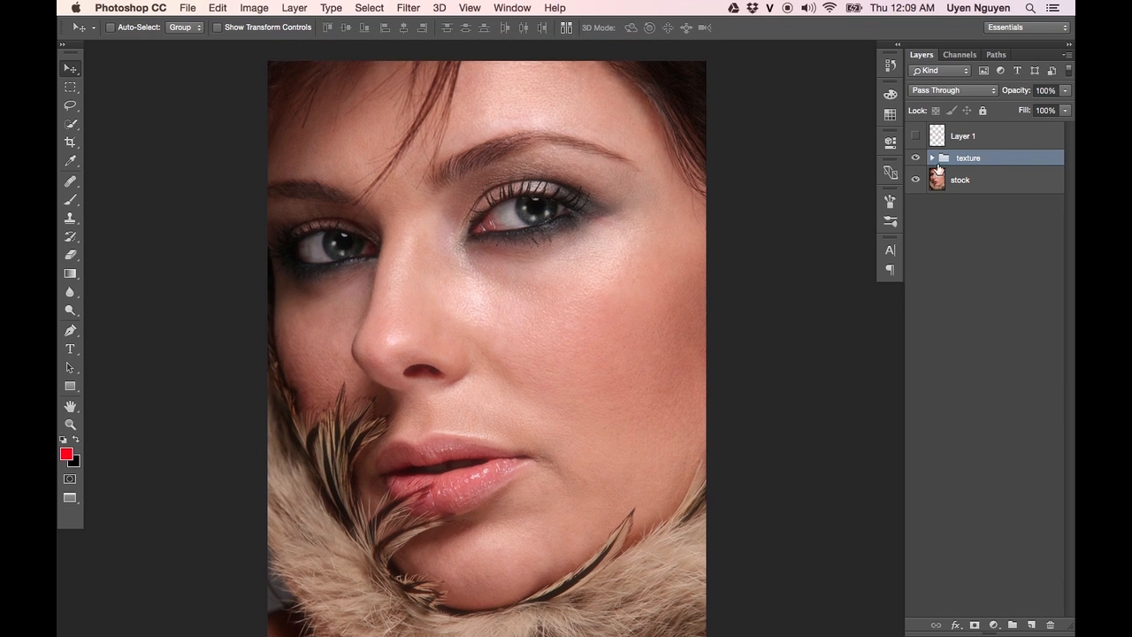
Delete the hidden empty Layer 1 and stamp all visible layers into a new layer above the texture group
click(998, 137)
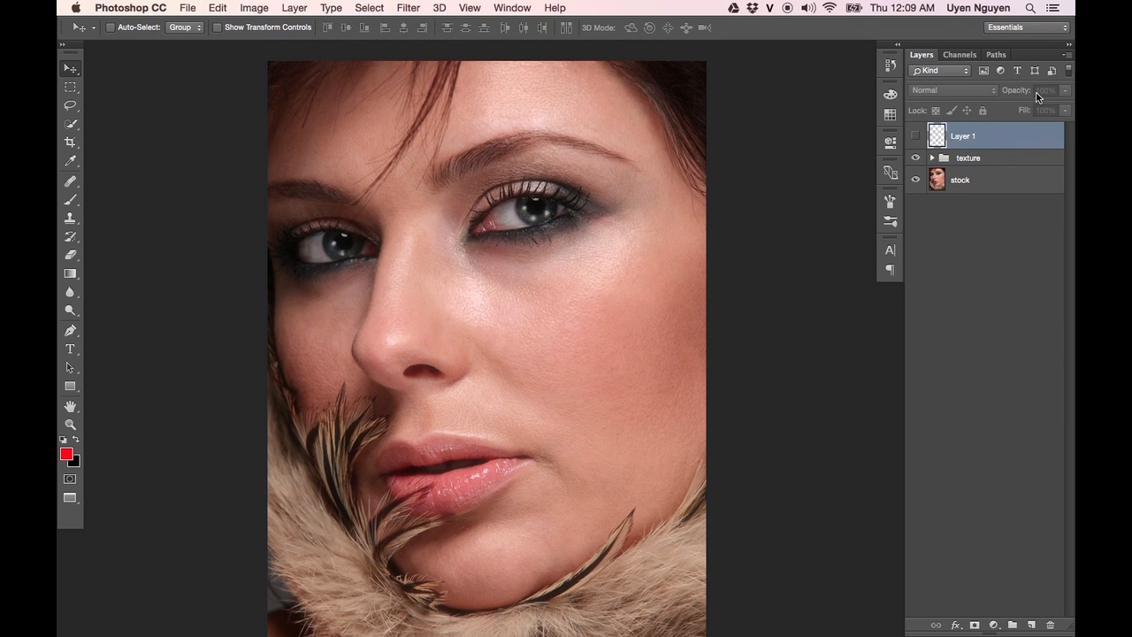
key(Delete)
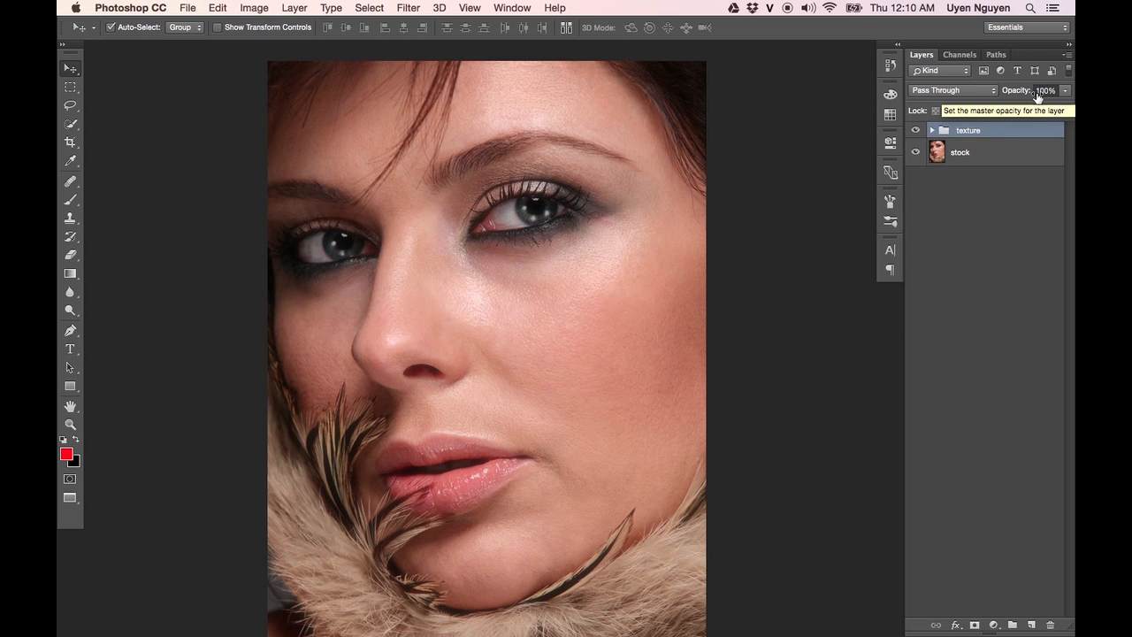
key(super+z)
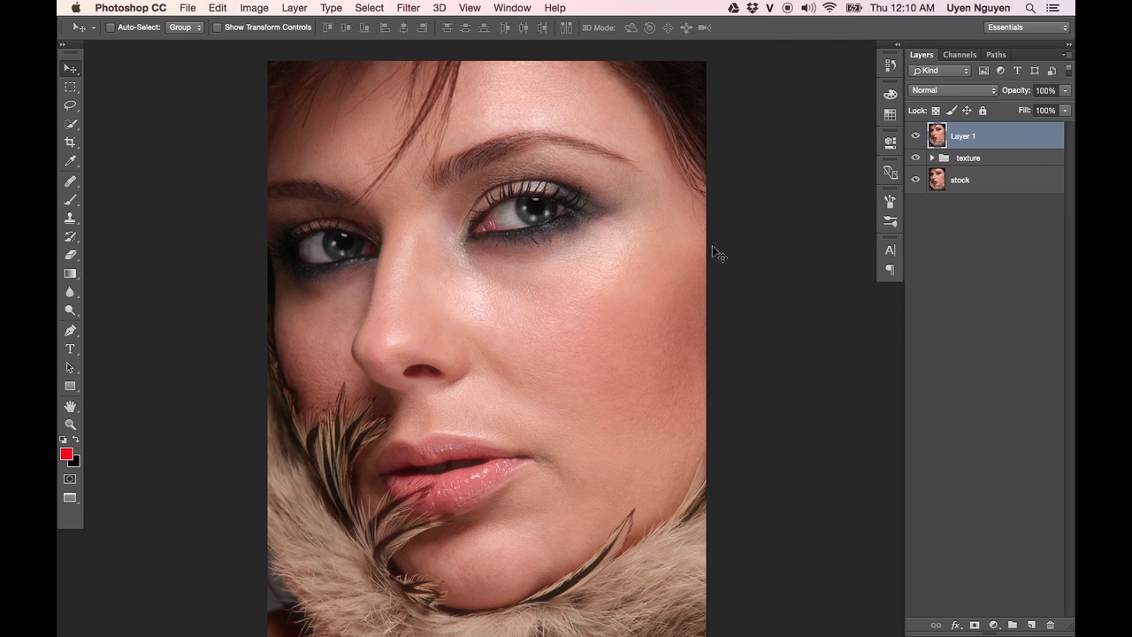
Add a new blank layer above the stamped portrait layer, keeping the stamped layer visible
click(914, 136)
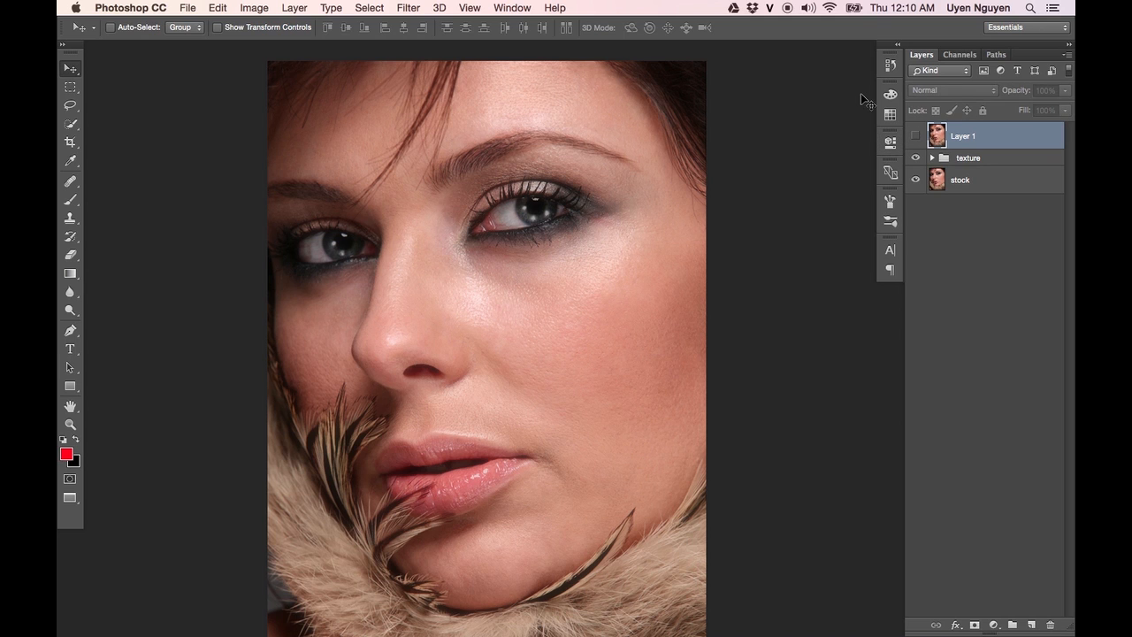
click(1031, 624)
click(915, 163)
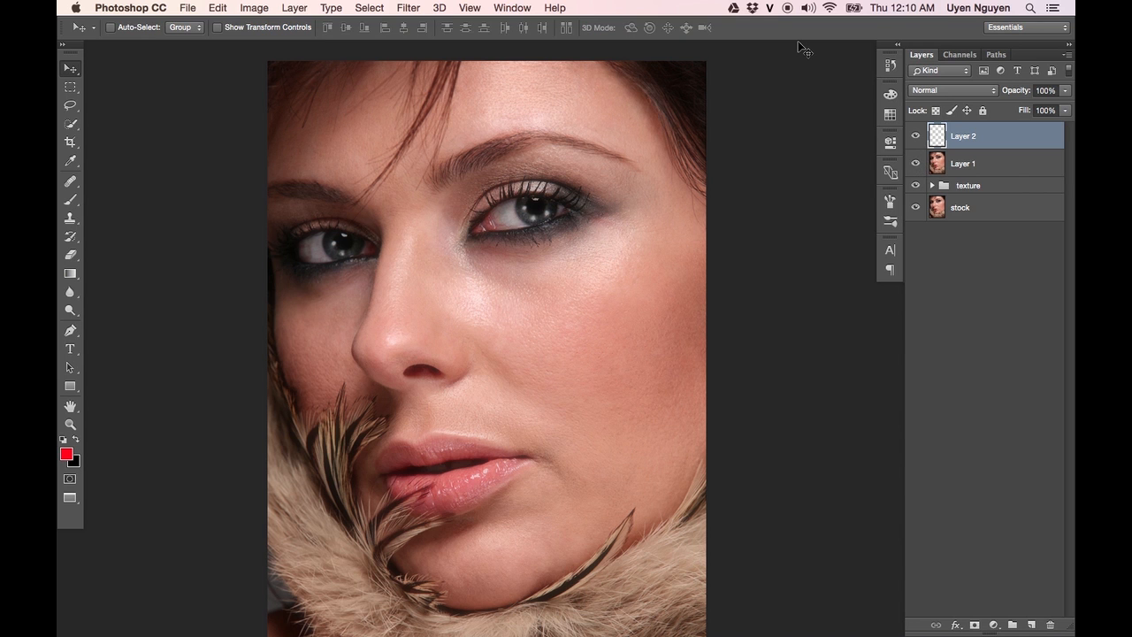
Mark the highlight areas under the near eye, beside the nose and on the cheekbone with red Brush strokes
key(b)
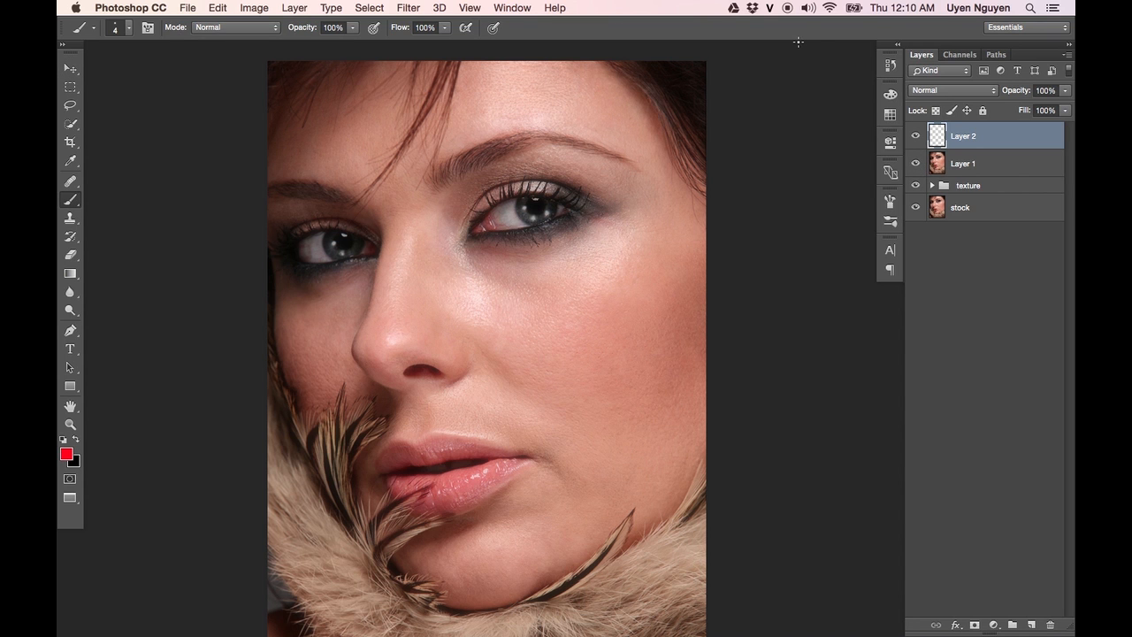
key(super+equal)
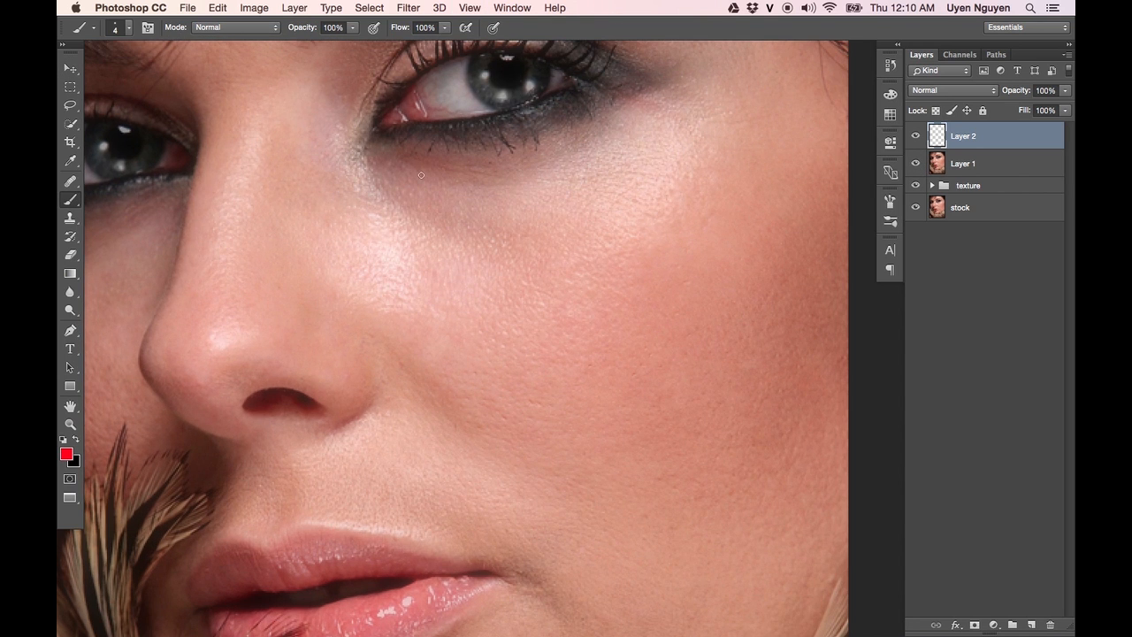
drag(381, 188, 530, 251)
drag(475, 199, 571, 168)
drag(361, 231, 444, 288)
drag(394, 323, 507, 399)
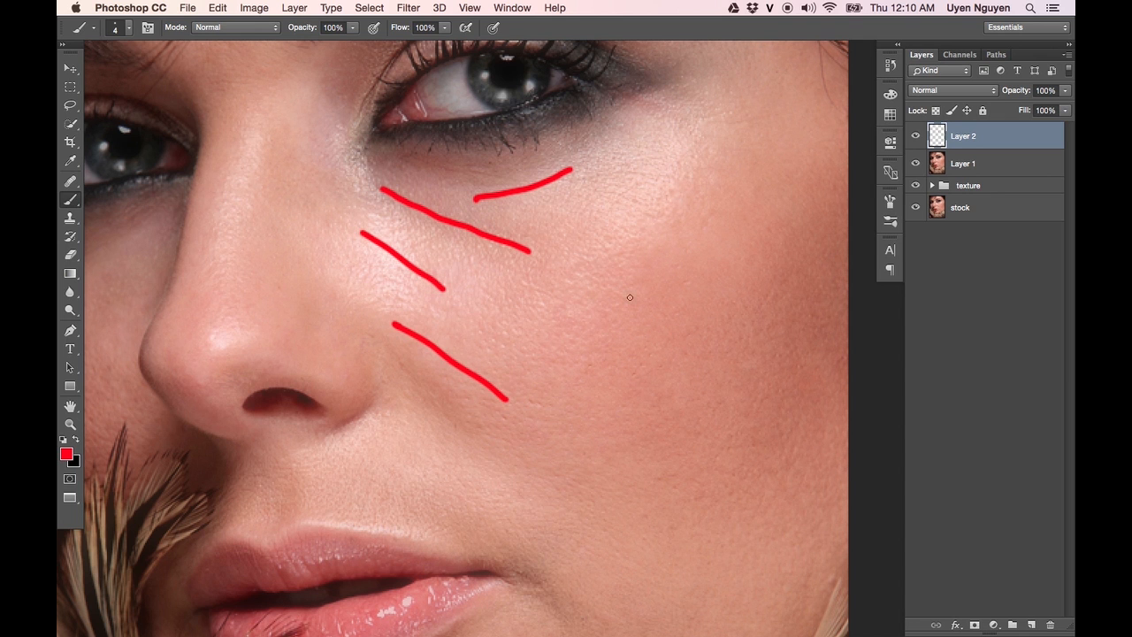
drag(688, 136, 608, 251)
drag(744, 165, 657, 286)
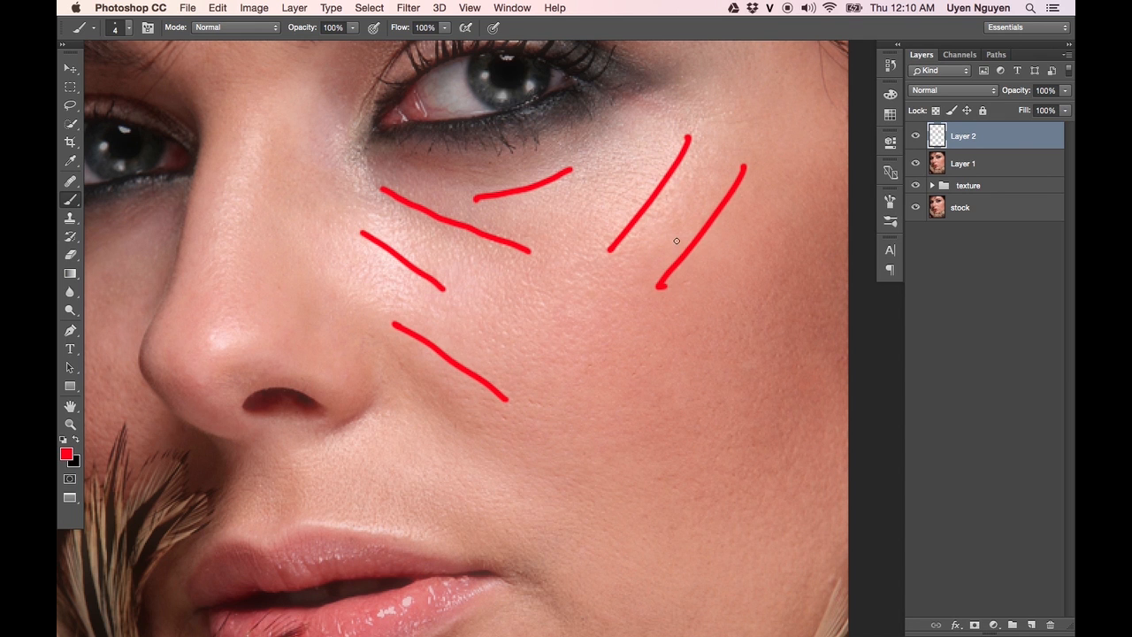
Mark the highlights on the nose bridge, nose tip and both sides of the forehead with short red strokes
key(super+0)
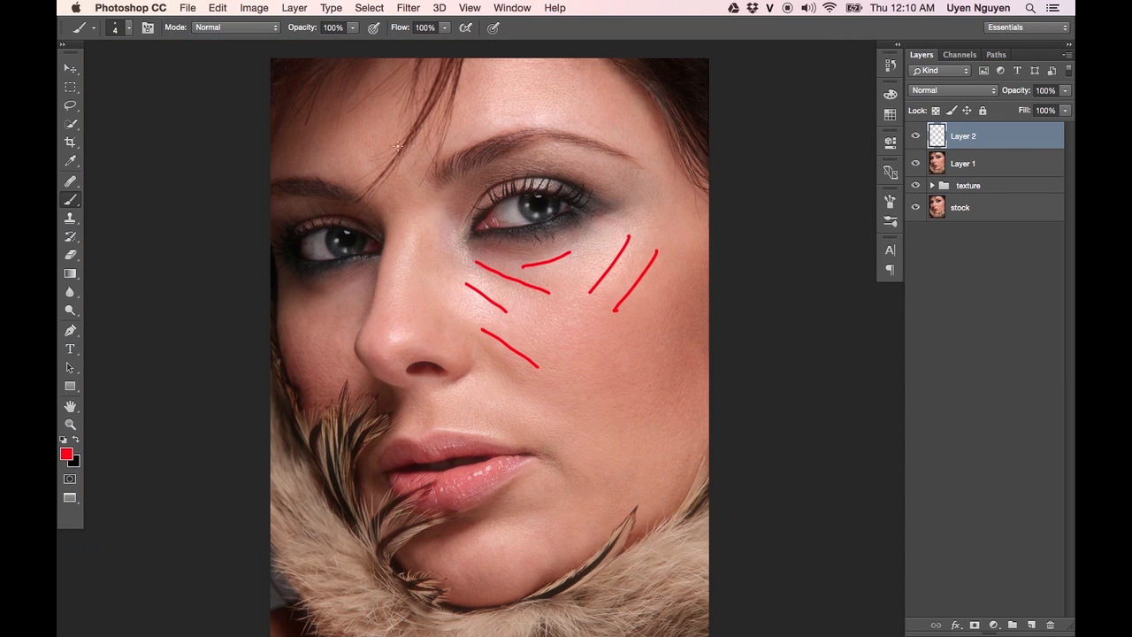
drag(416, 233, 400, 286)
drag(430, 237, 427, 288)
drag(389, 333, 419, 333)
drag(414, 309, 435, 330)
mouse_move(505, 72)
mouse_down()
mouse_move(496, 115)
mouse_move(557, 122)
mouse_up()
drag(551, 81, 590, 108)
mouse_move(354, 135)
mouse_down()
mouse_move(372, 166)
mouse_move(334, 166)
mouse_up()
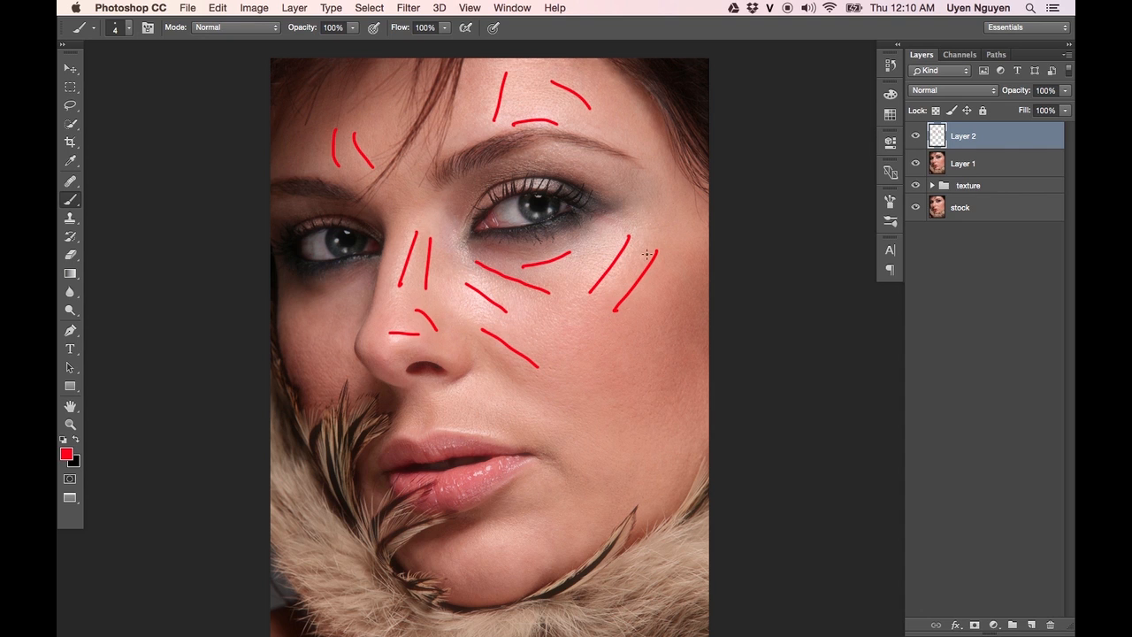
Mark the highlights on the lower cheek, jaw, mouth corner, chin and far cheek with short red strokes
drag(517, 401, 583, 444)
drag(496, 364, 534, 379)
drag(681, 319, 662, 394)
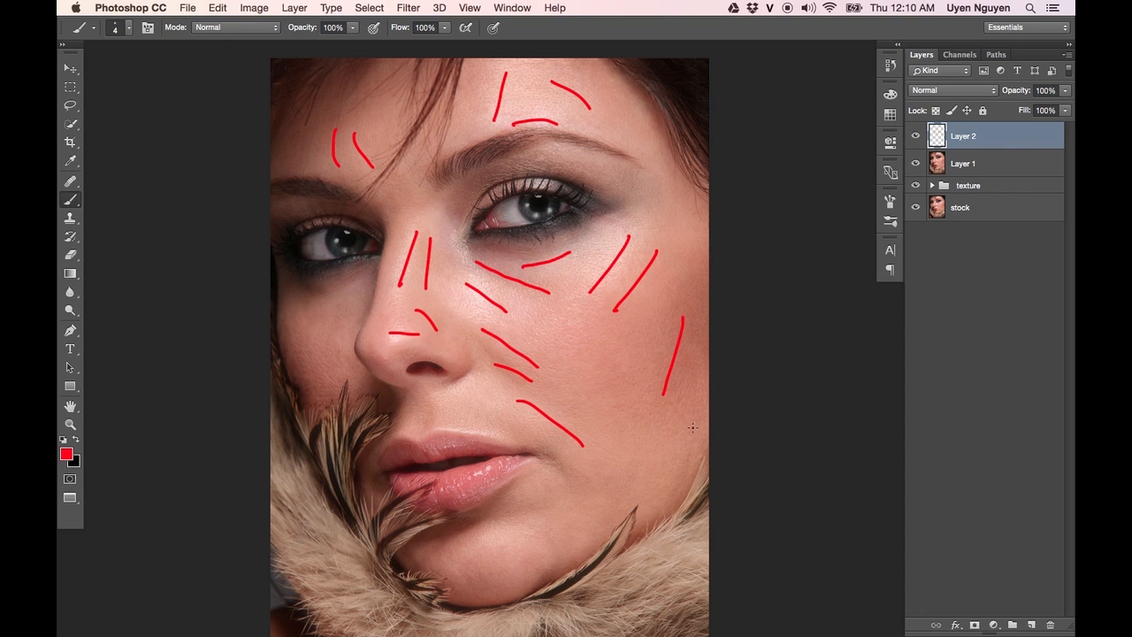
drag(624, 437, 696, 436)
drag(509, 515, 576, 513)
mouse_move(552, 461)
mouse_down()
mouse_move(551, 541)
mouse_move(604, 517)
mouse_up()
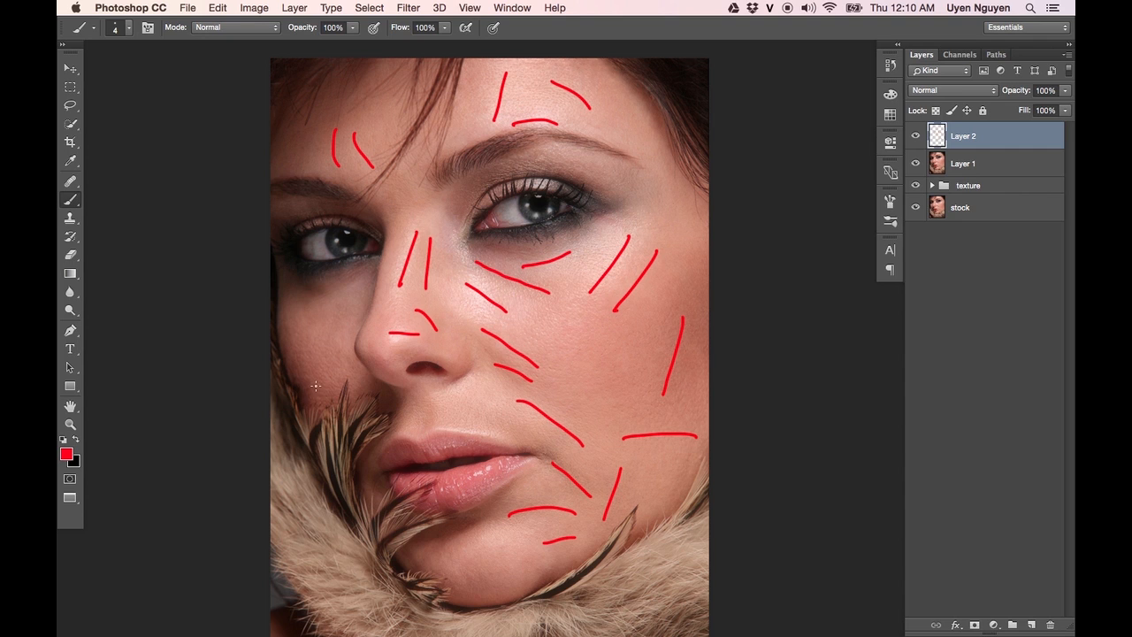
drag(339, 294, 330, 361)
Delete the layer holding the red marks and toggle the stamped portrait layer's visibility to compare before and after
click(915, 136)
key(Delete)
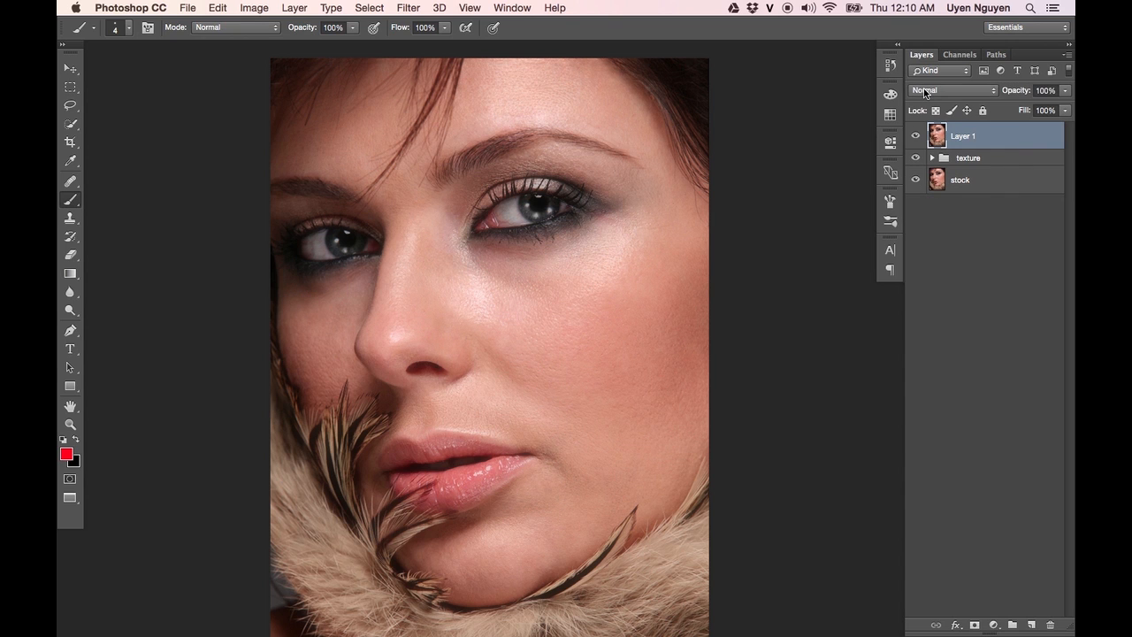
click(915, 138)
click(915, 138)
click(914, 138)
click(914, 138)
click(915, 138)
click(915, 141)
Apply a High Pass filter with a radius of 12 pixels to the stamped portrait layer
key(v)
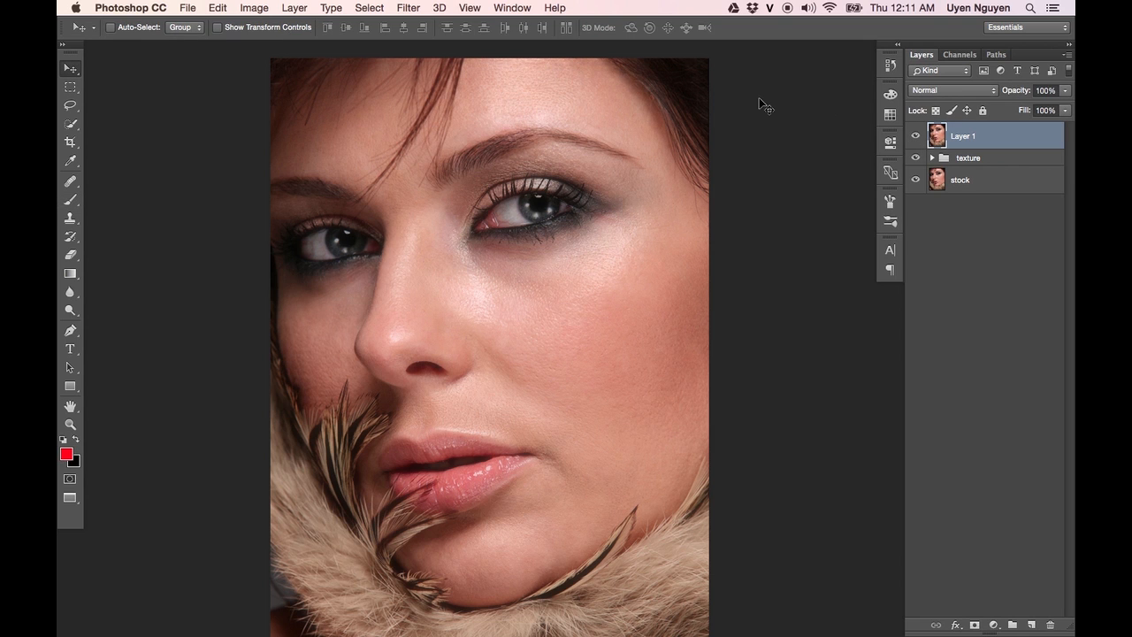
click(410, 8)
mouse_move(495, 297)
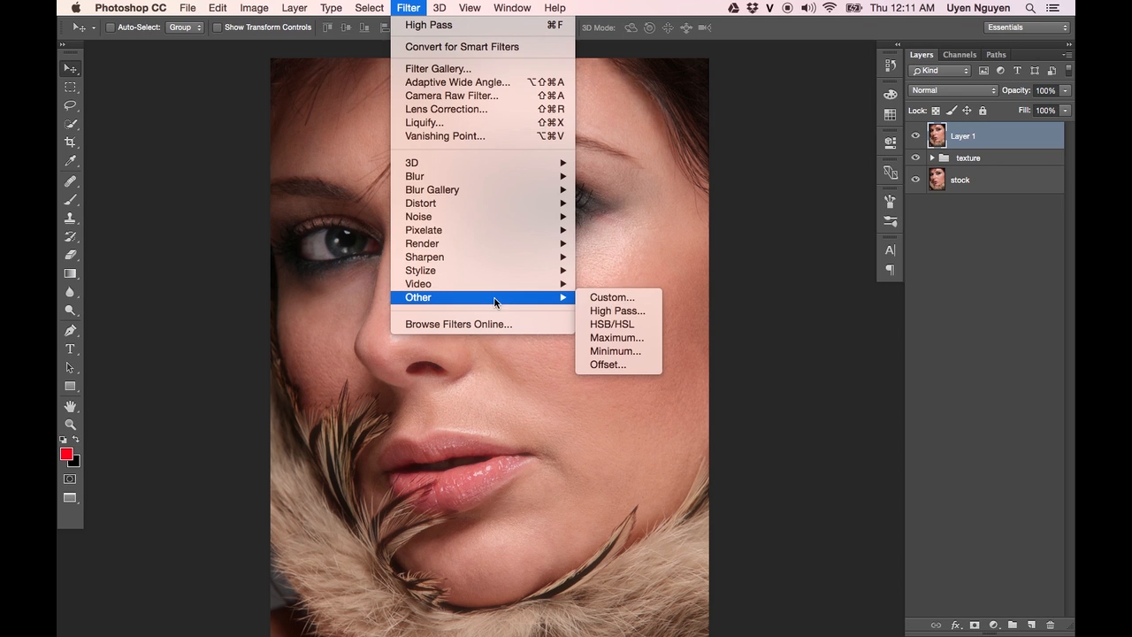
click(613, 311)
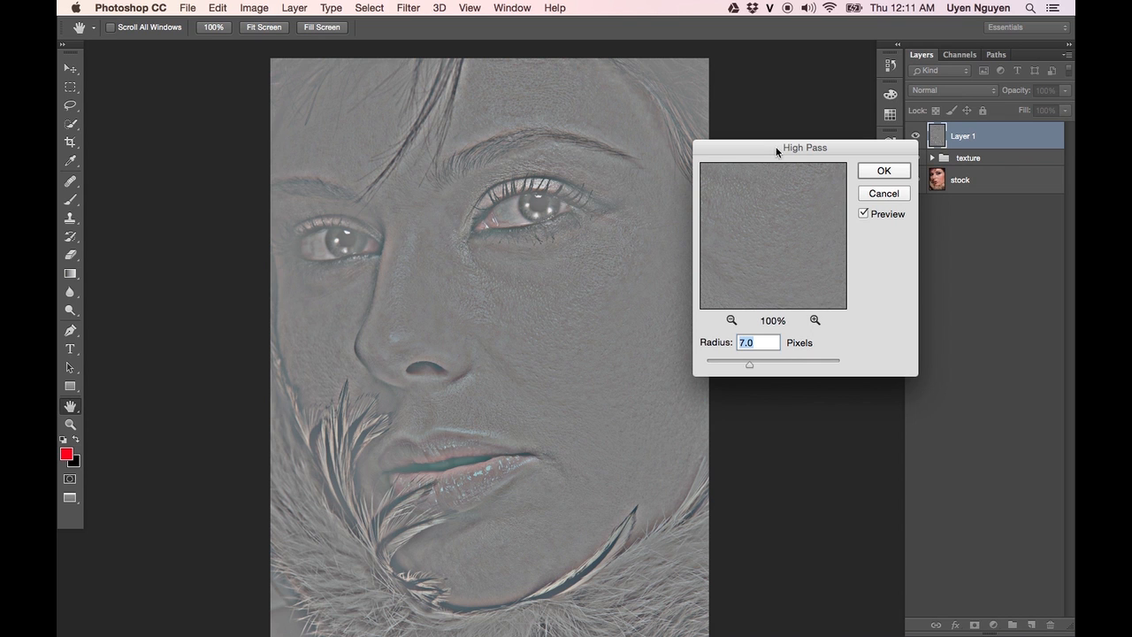
drag(785, 156, 804, 152)
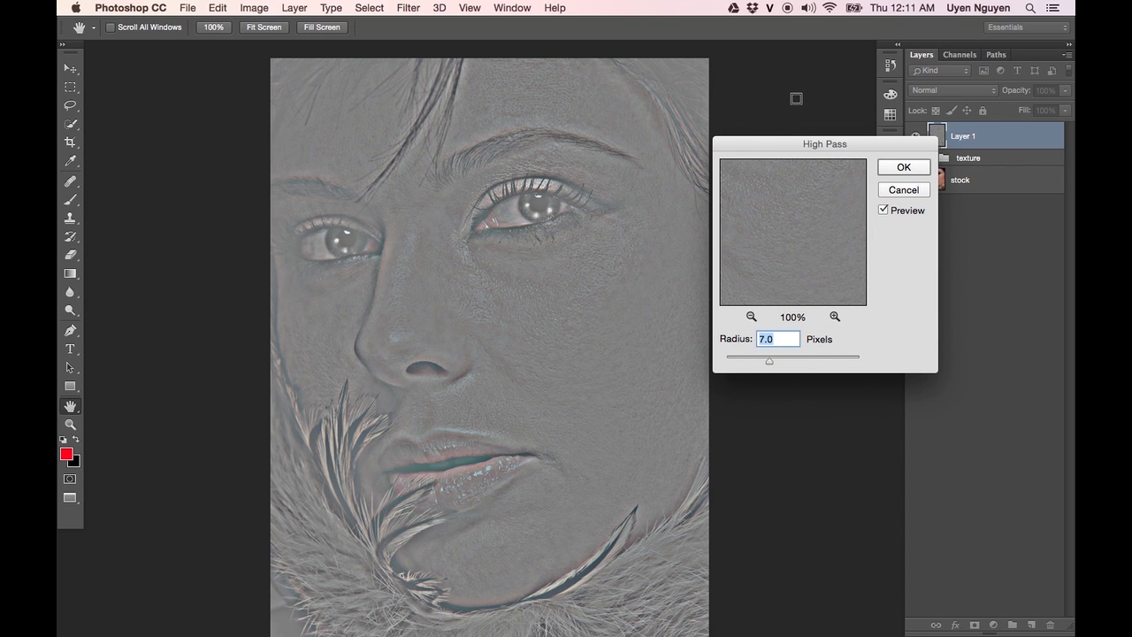
key(super+equal)
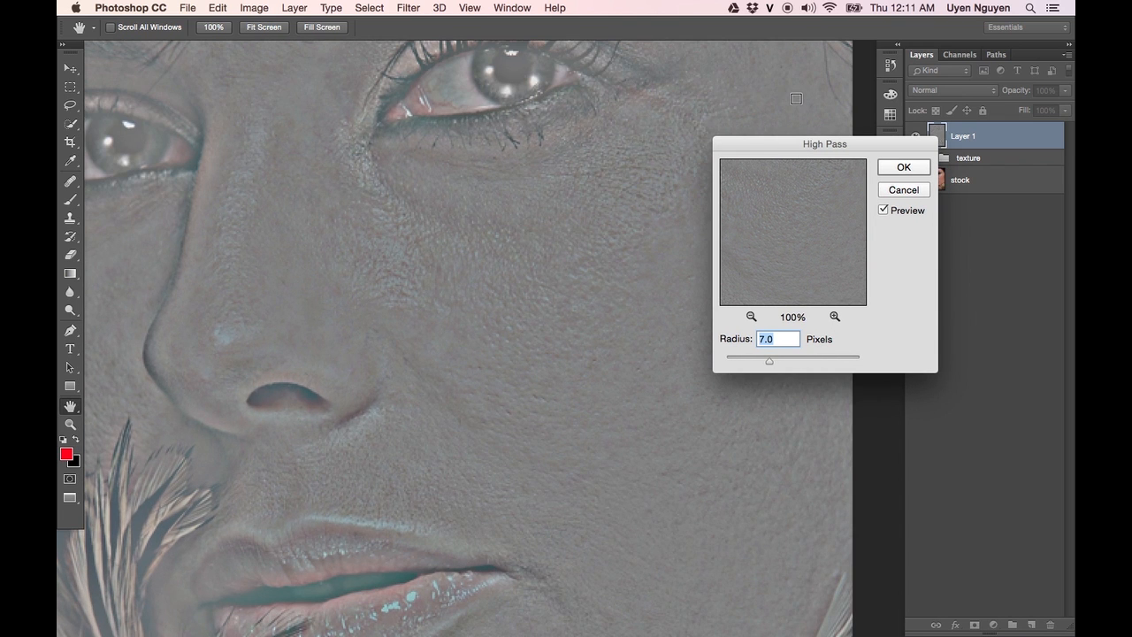
drag(519, 258, 467, 238)
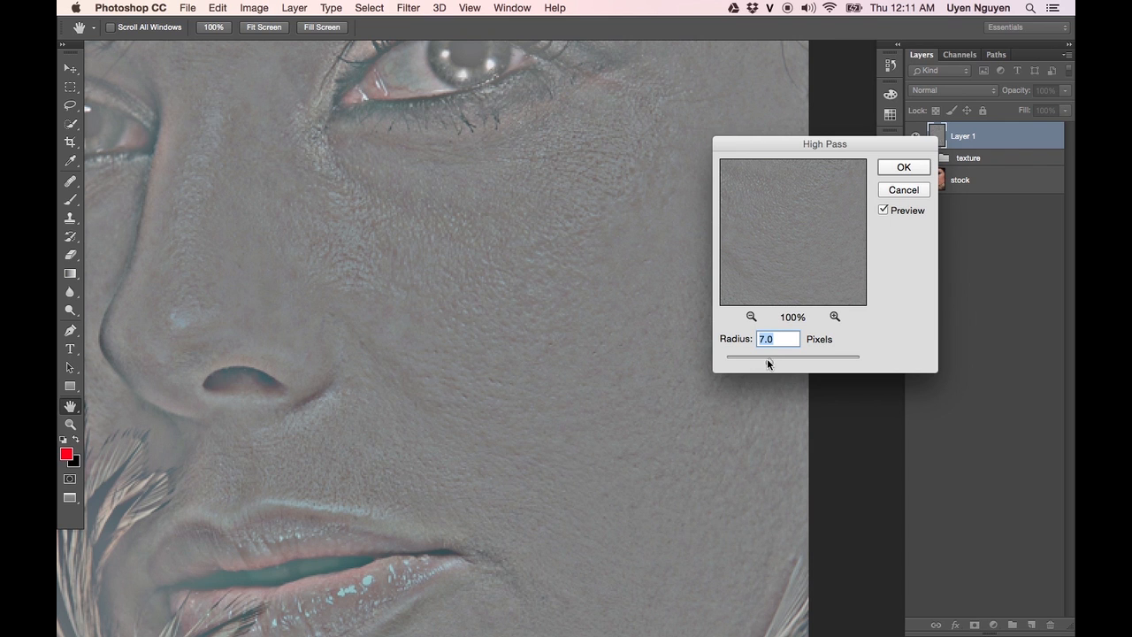
drag(777, 357, 780, 364)
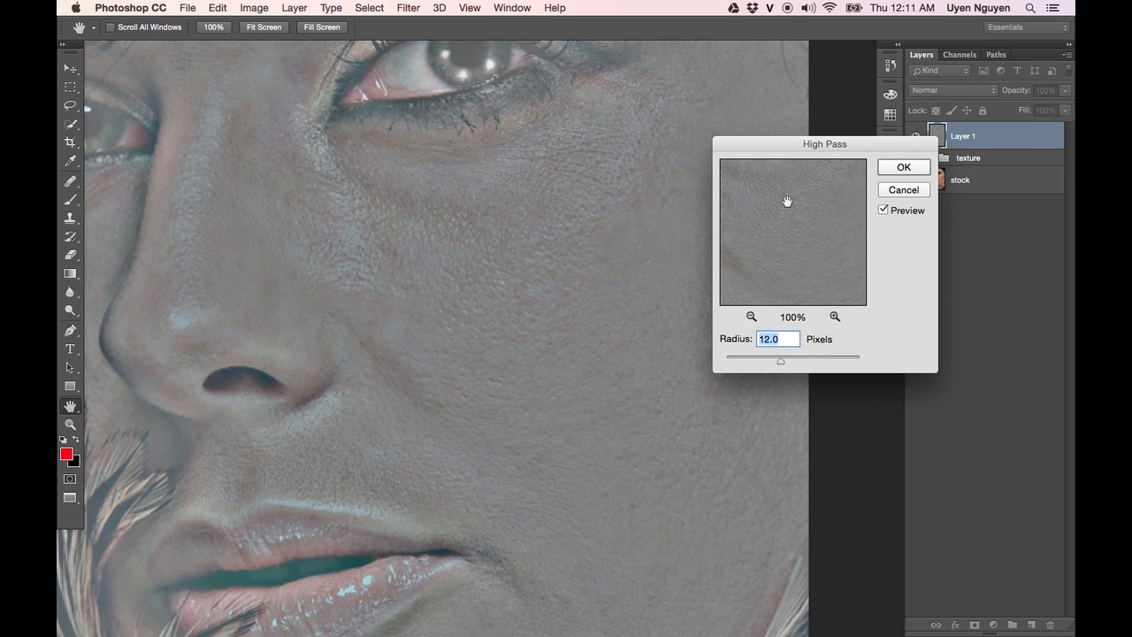
key(super+minus)
key(super+minus)
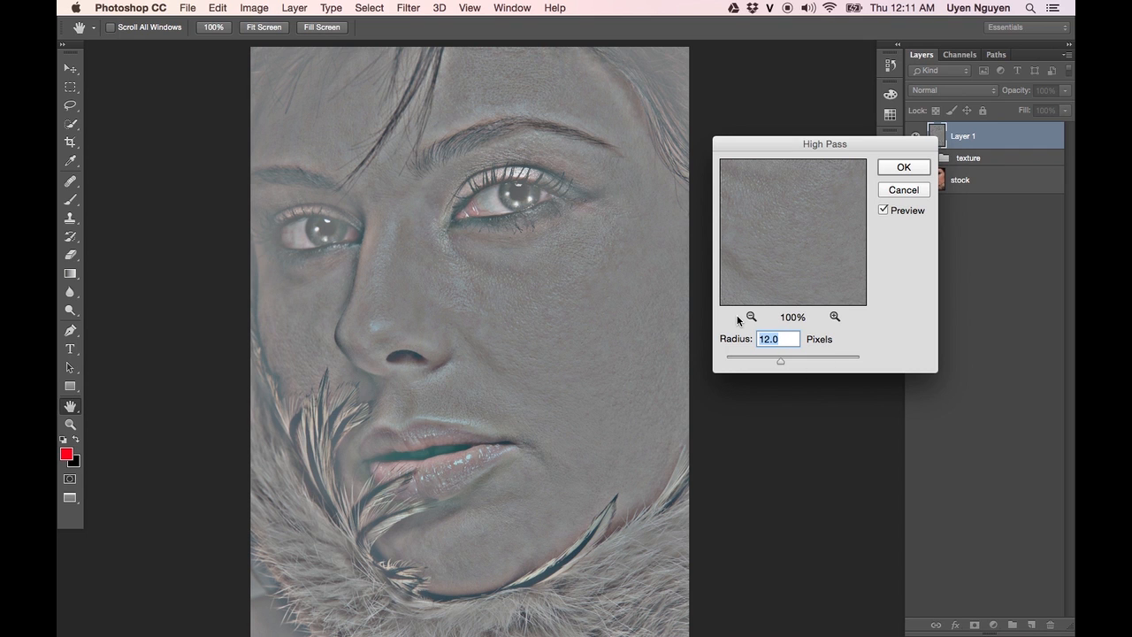
text(15)
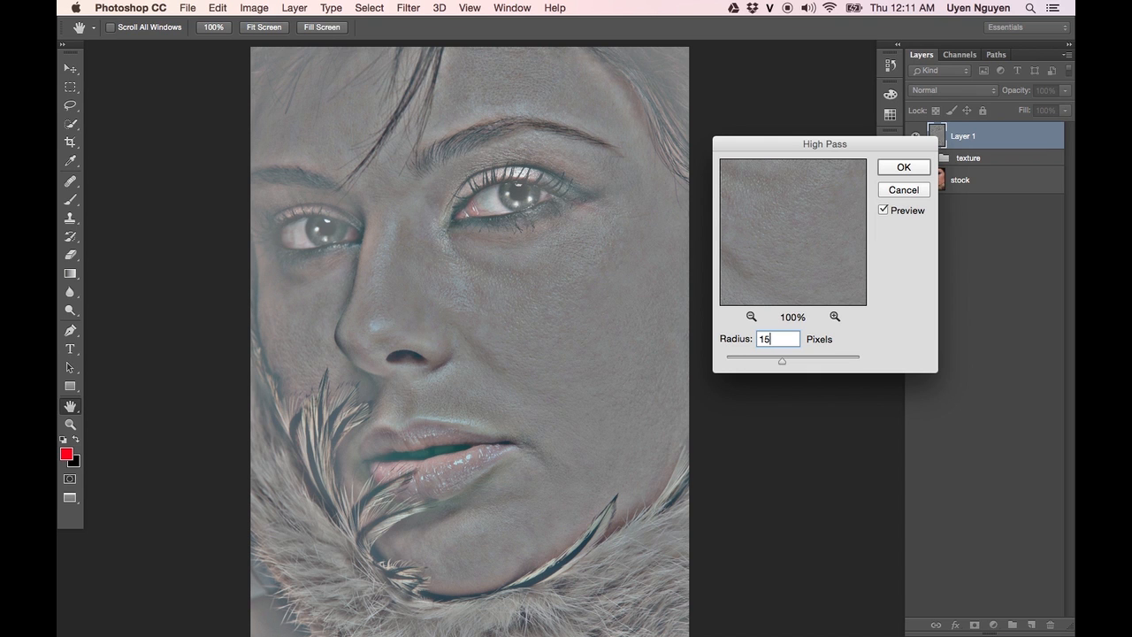
key(BackSpace)
text(2)
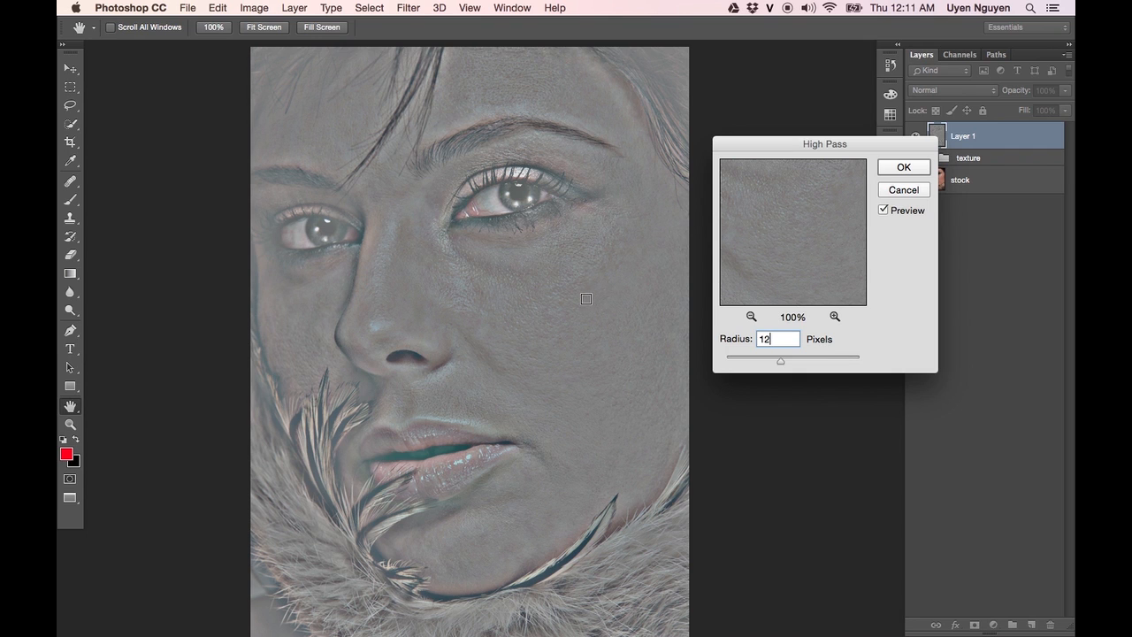
click(903, 167)
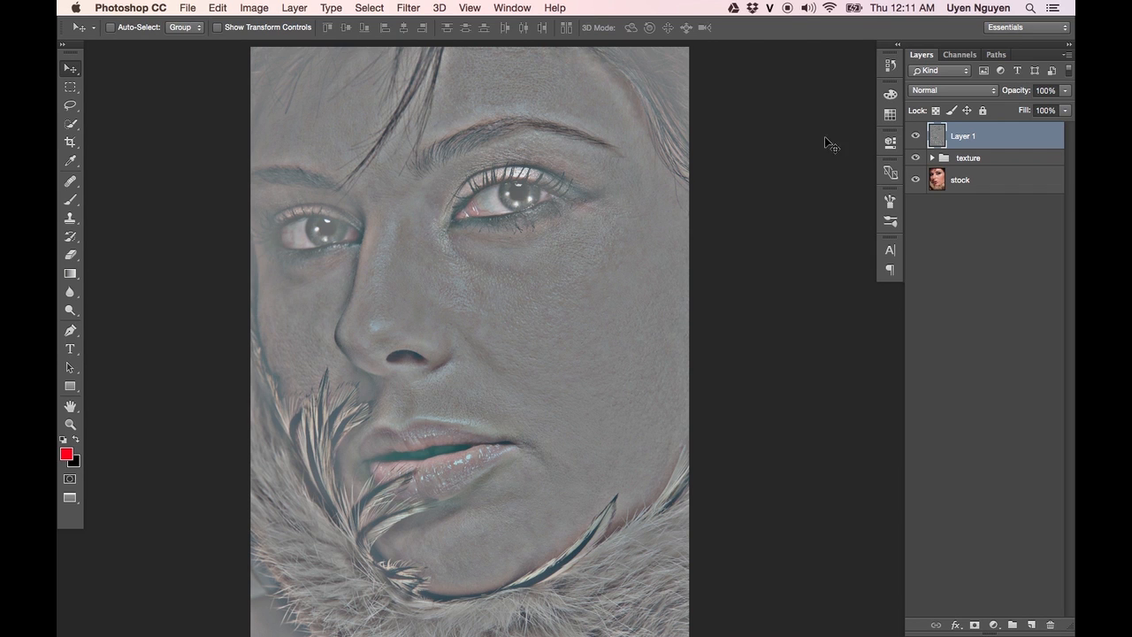
Apply a Gaussian Blur with a radius of 4 pixels to the high-pass layer
click(407, 8)
mouse_move(504, 176)
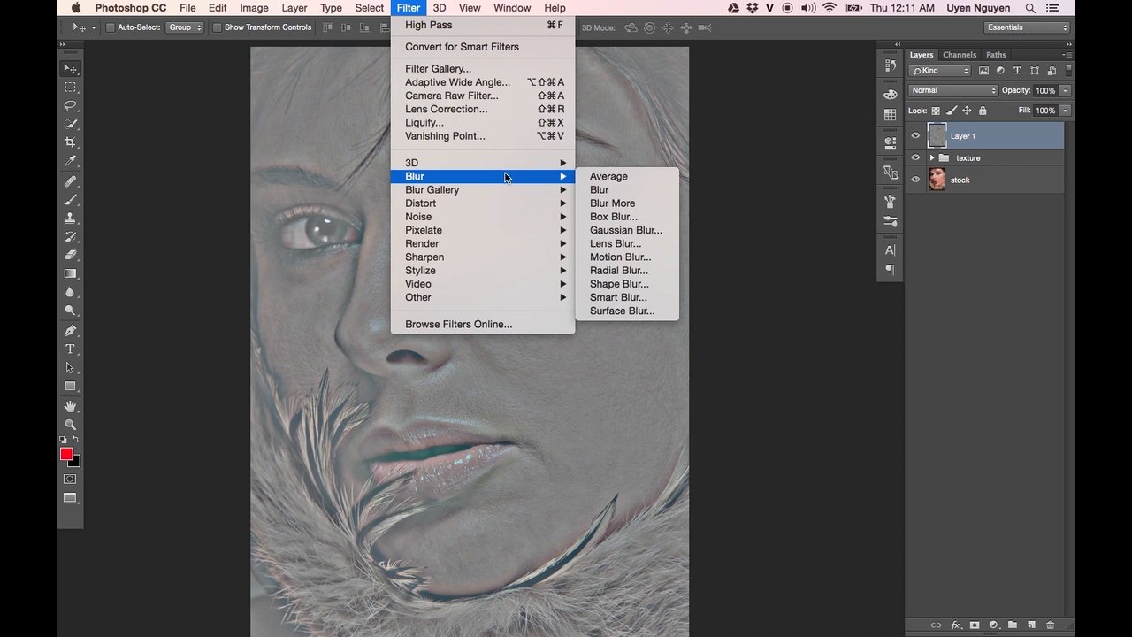
click(626, 232)
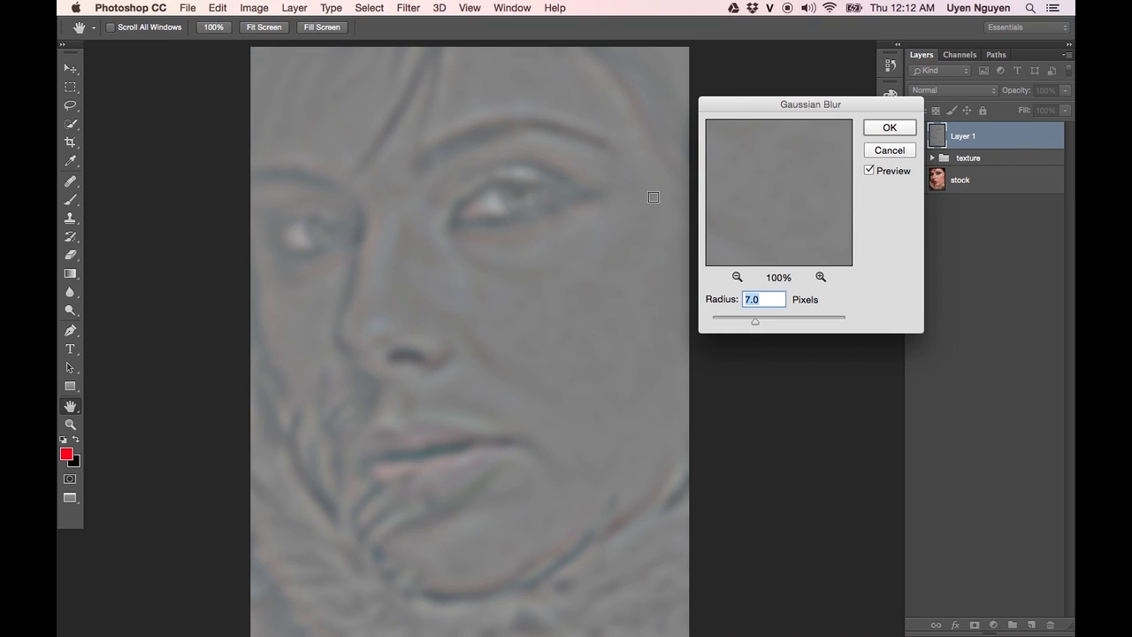
drag(804, 113, 811, 192)
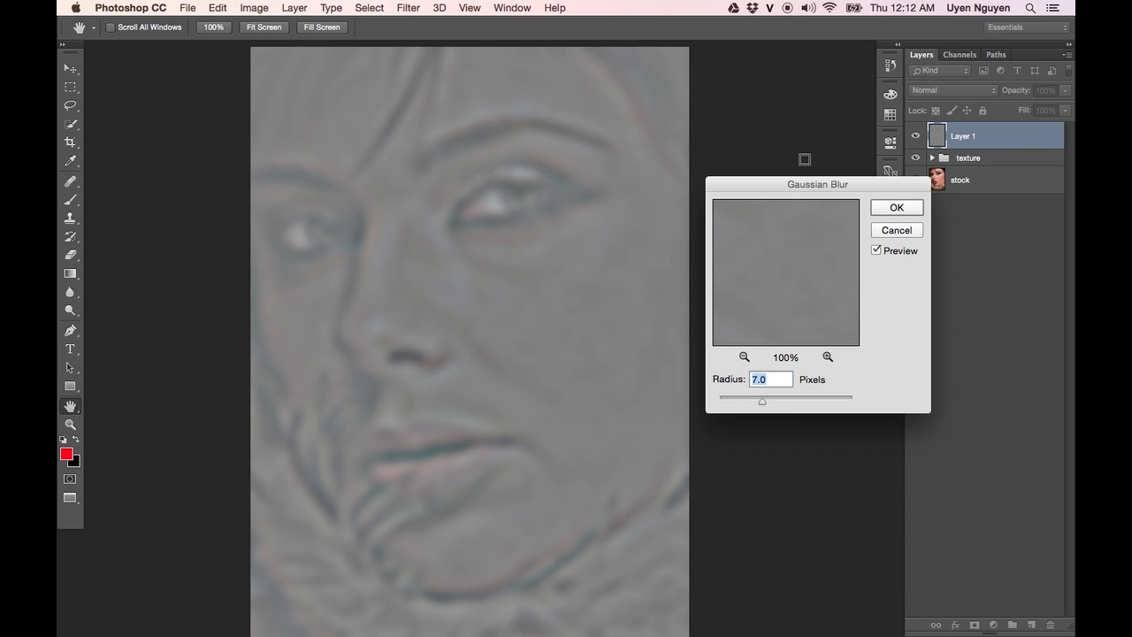
text(4)
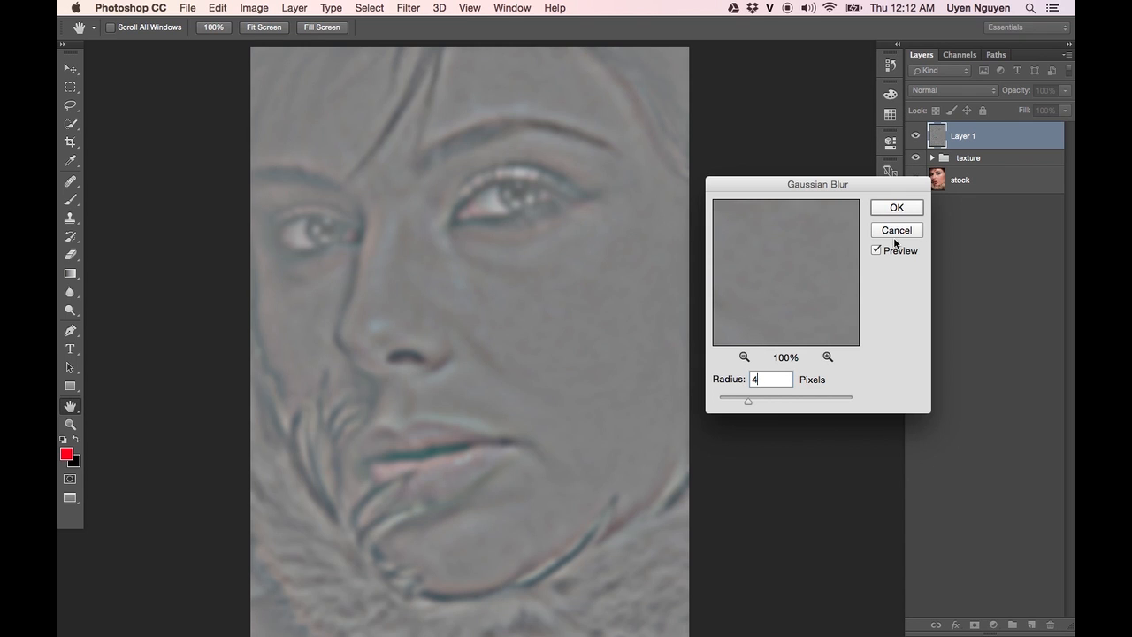
click(896, 210)
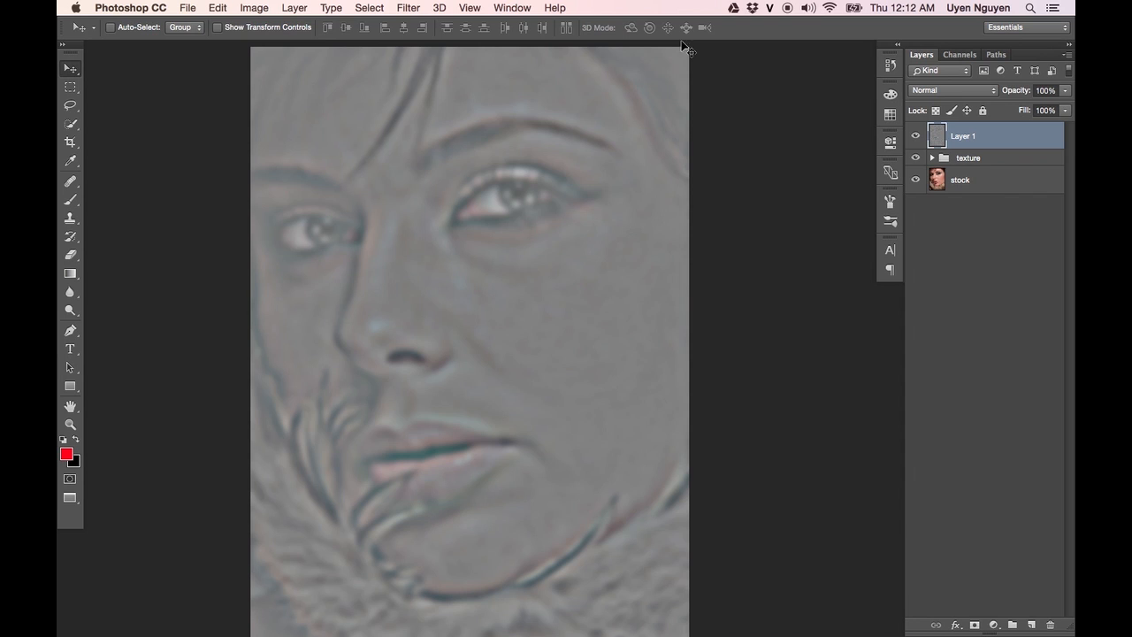
Set the blurred high-pass layer's blend mode to Linear Light and invert its colours
click(947, 91)
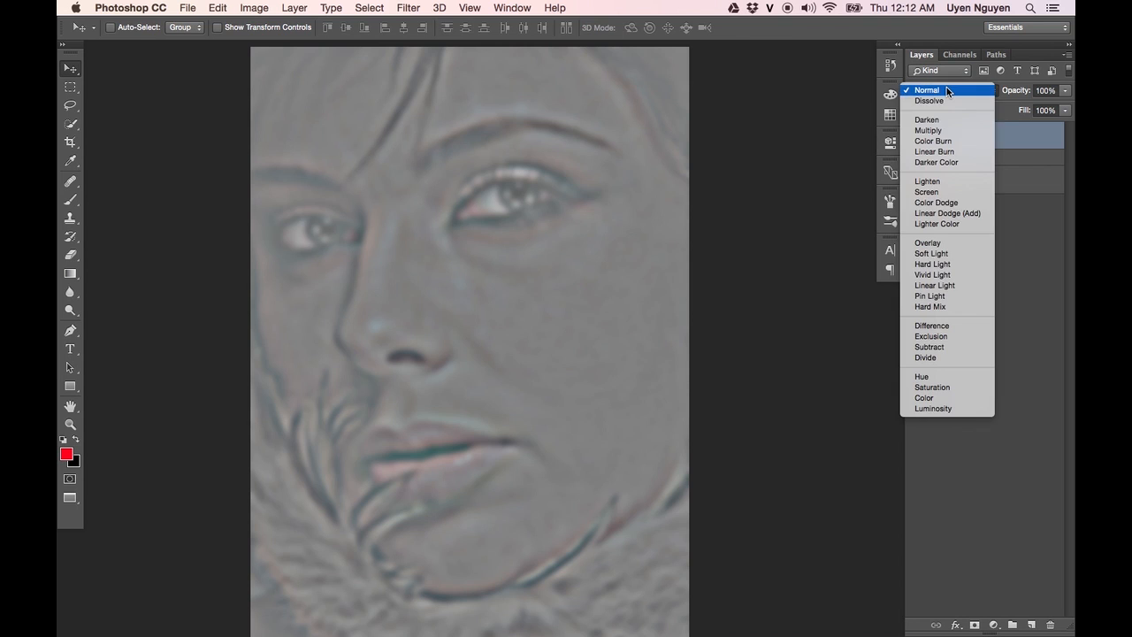
click(945, 286)
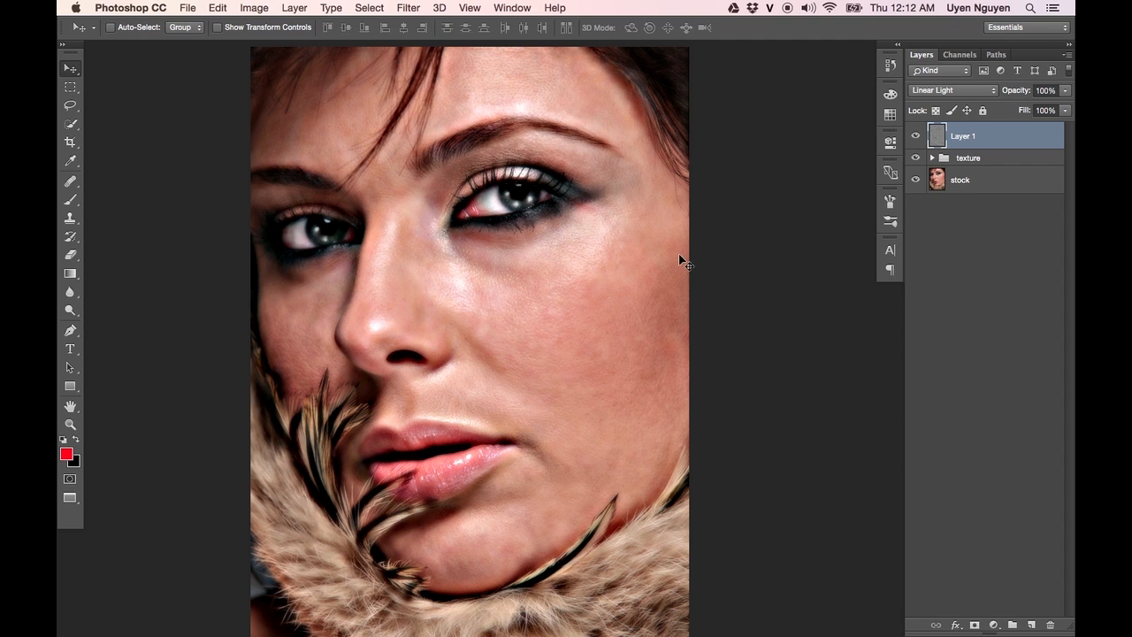
click(254, 9)
mouse_move(271, 51)
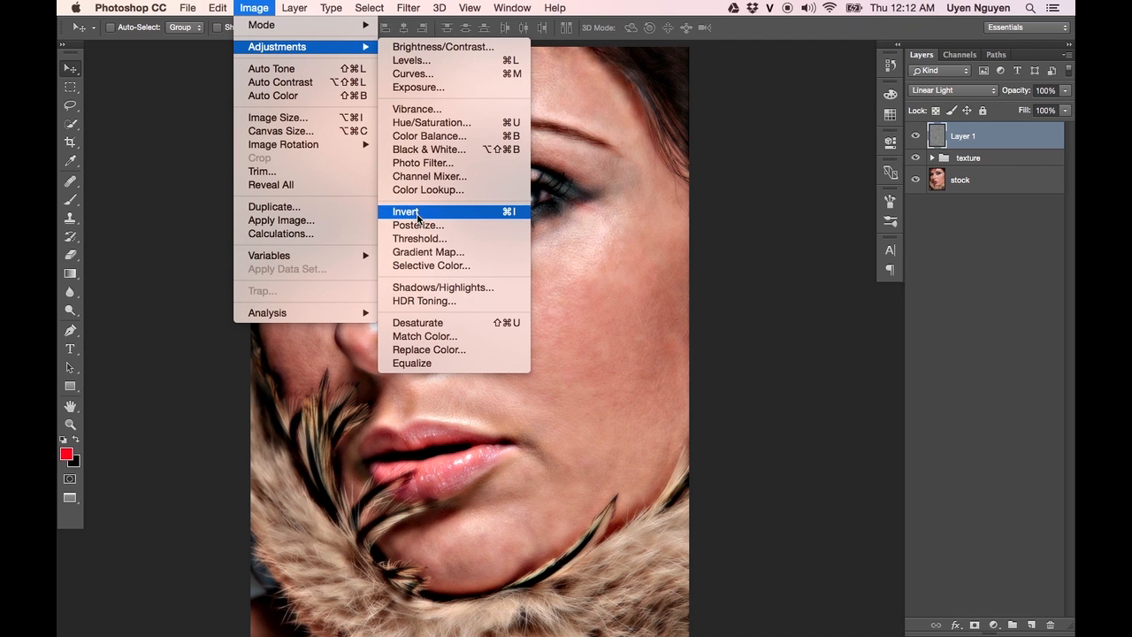
click(498, 213)
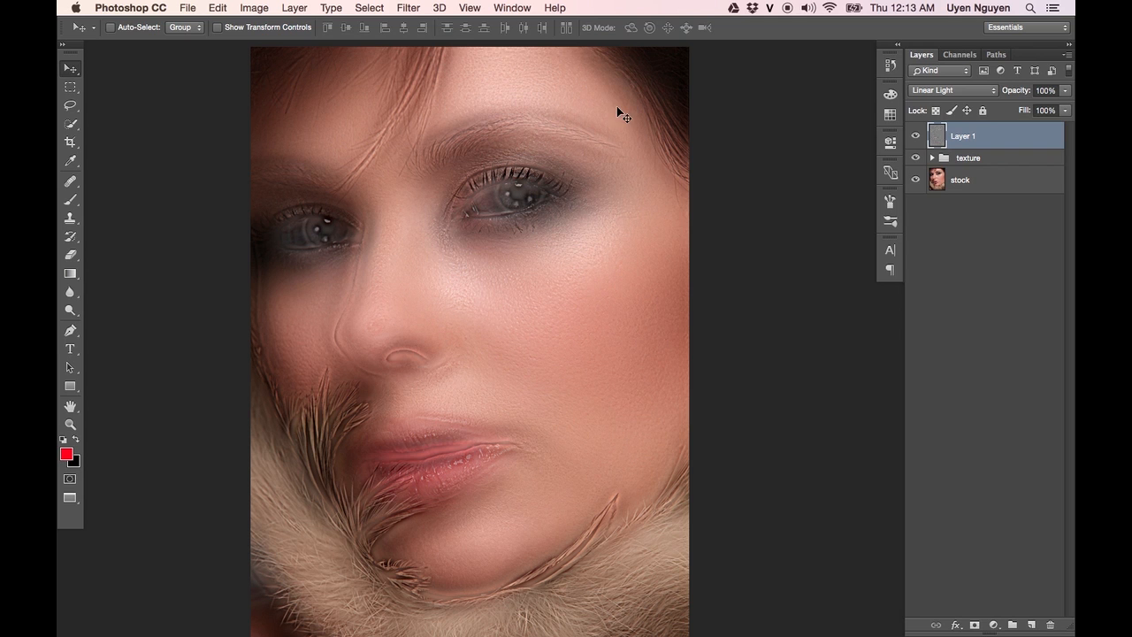
Turn off the computer's Wi-Fi to stop incoming notifications
key(super)
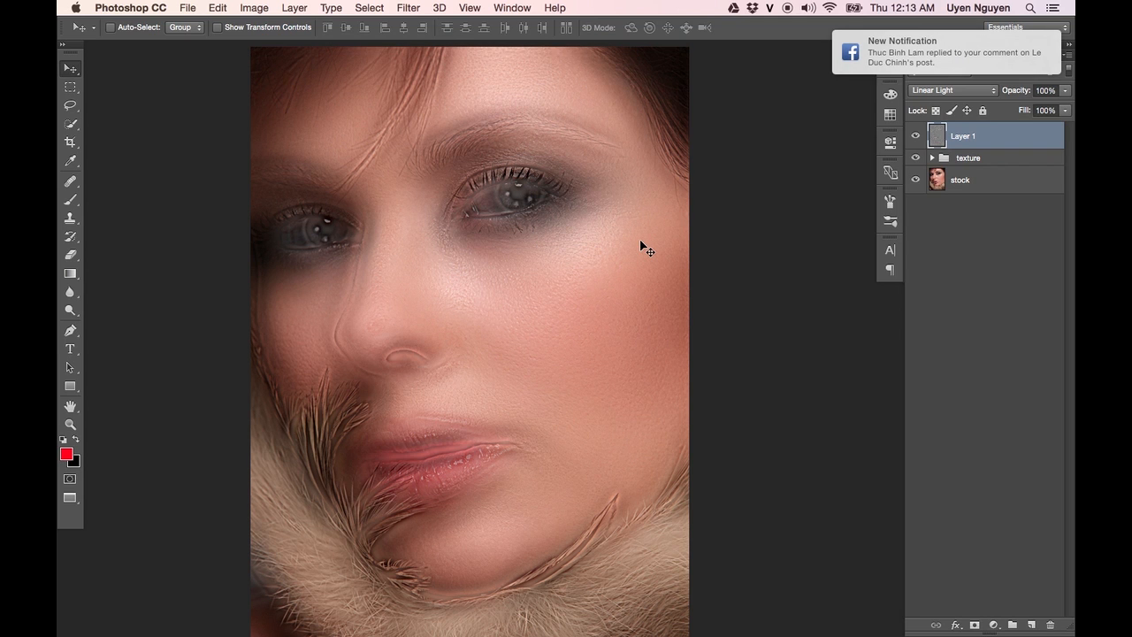
click(830, 7)
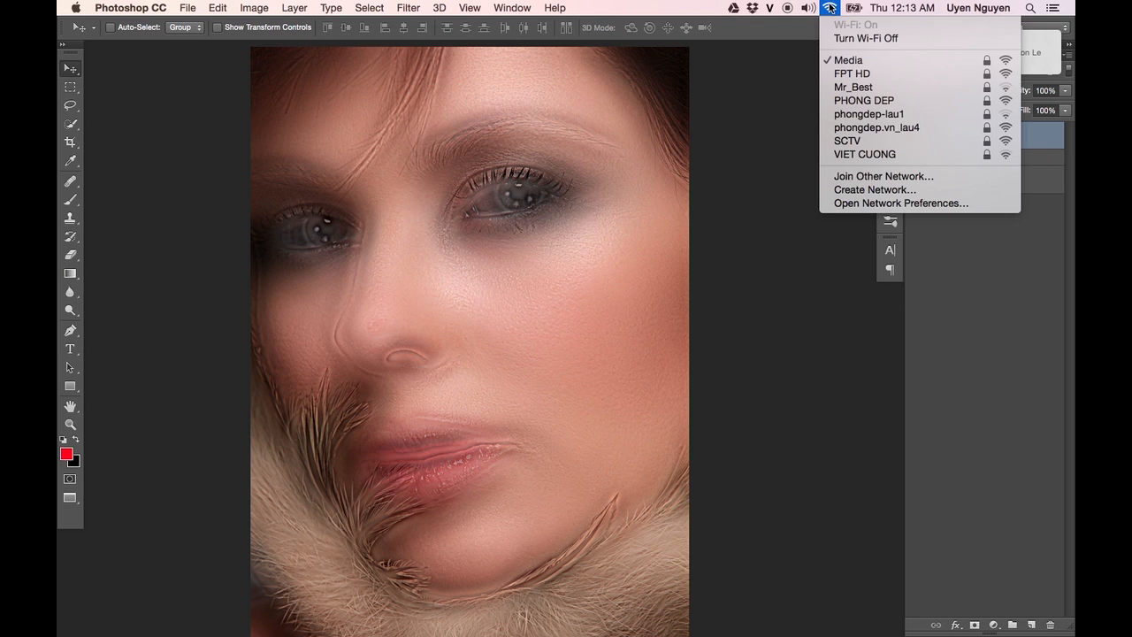
click(845, 38)
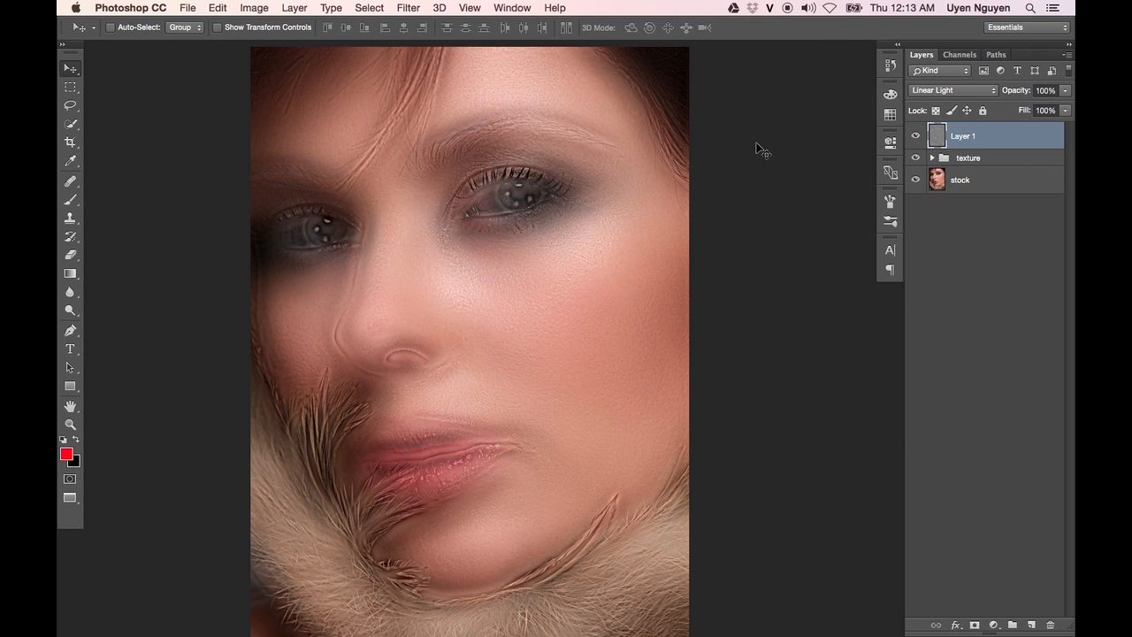
Lower the inverted high-pass layer's opacity to 70% and check the softened skin
click(1066, 90)
click(1066, 95)
click(1045, 90)
text(1)
text(0)
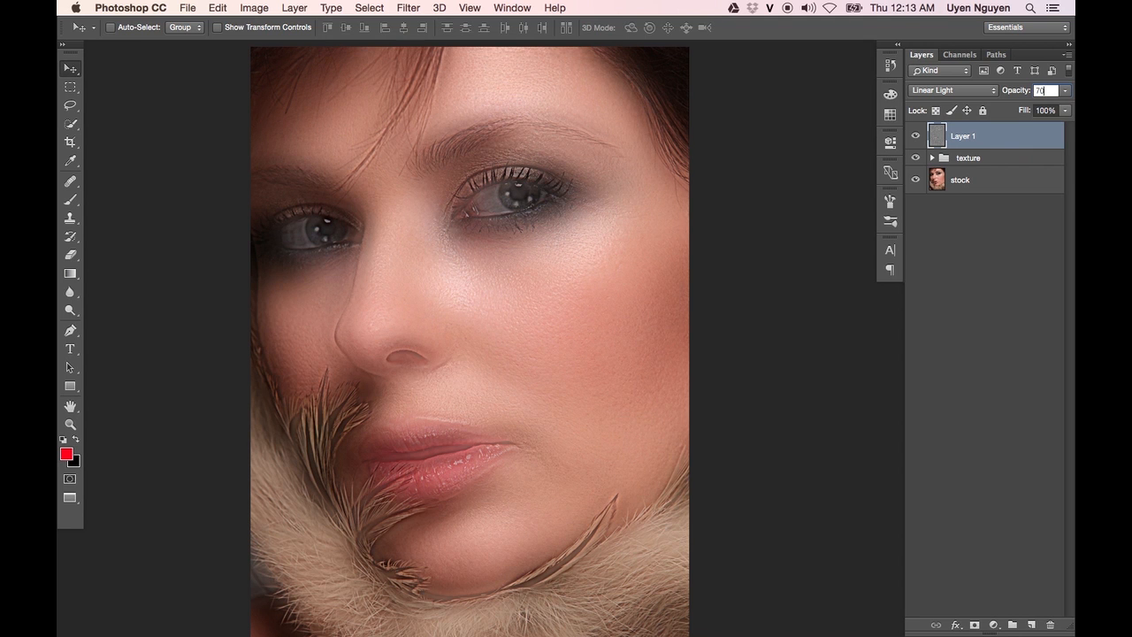
key(Return)
key(super+equal)
key(super+equal)
key(super+equal)
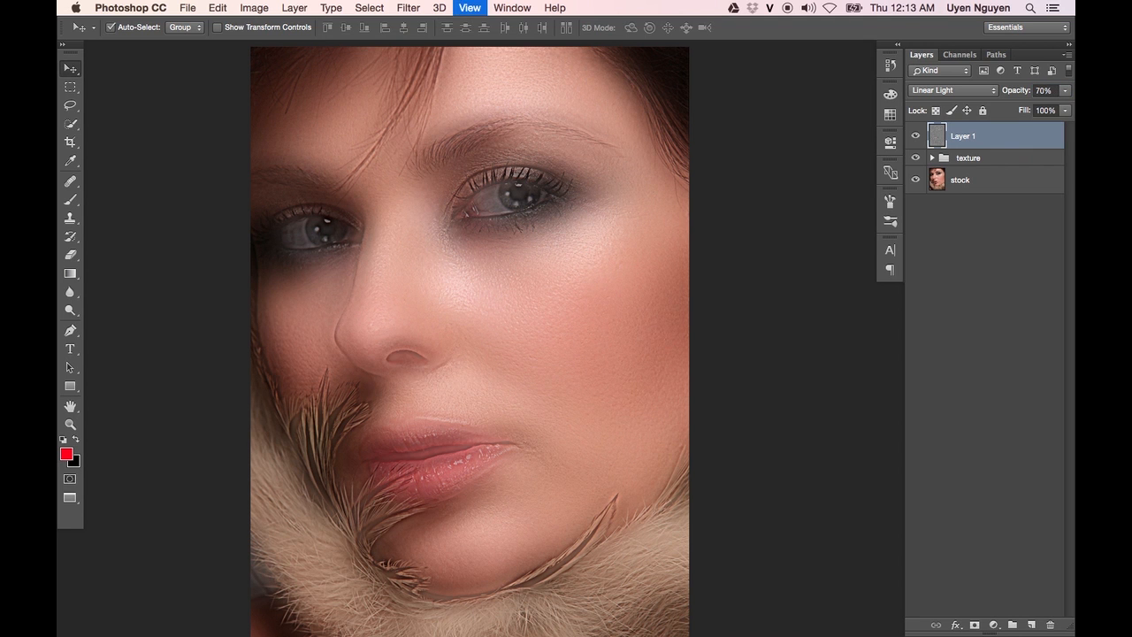
key(super+minus)
key(super+minus)
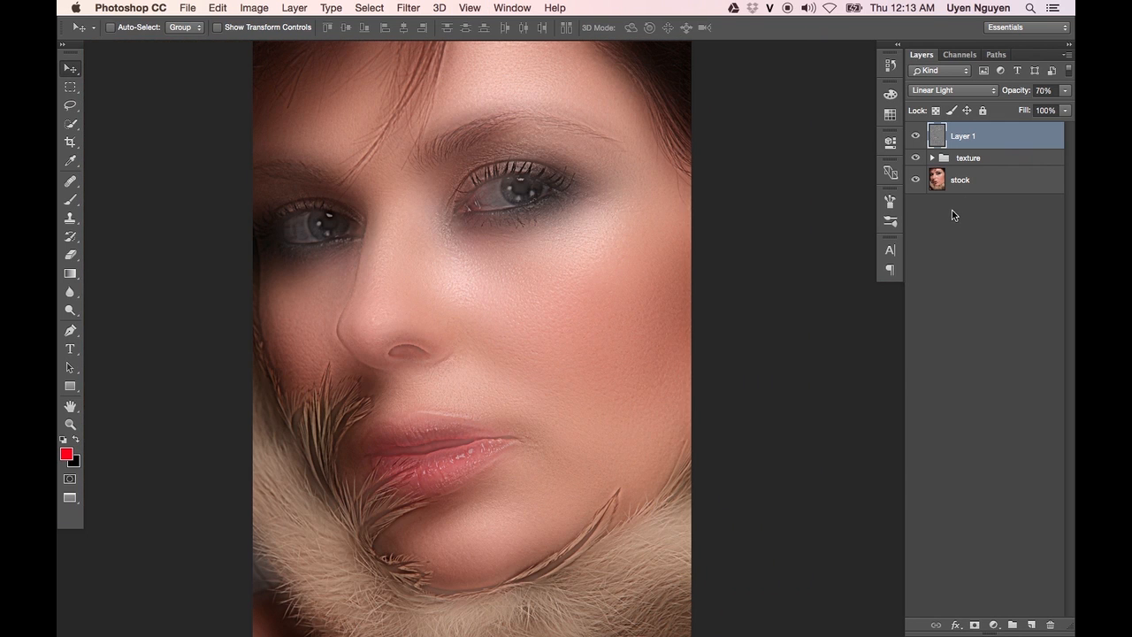
Reduce the inverted layer's opacity to 44% and inspect the cheek's skin texture up close
click(1063, 92)
drag(1048, 109, 1036, 110)
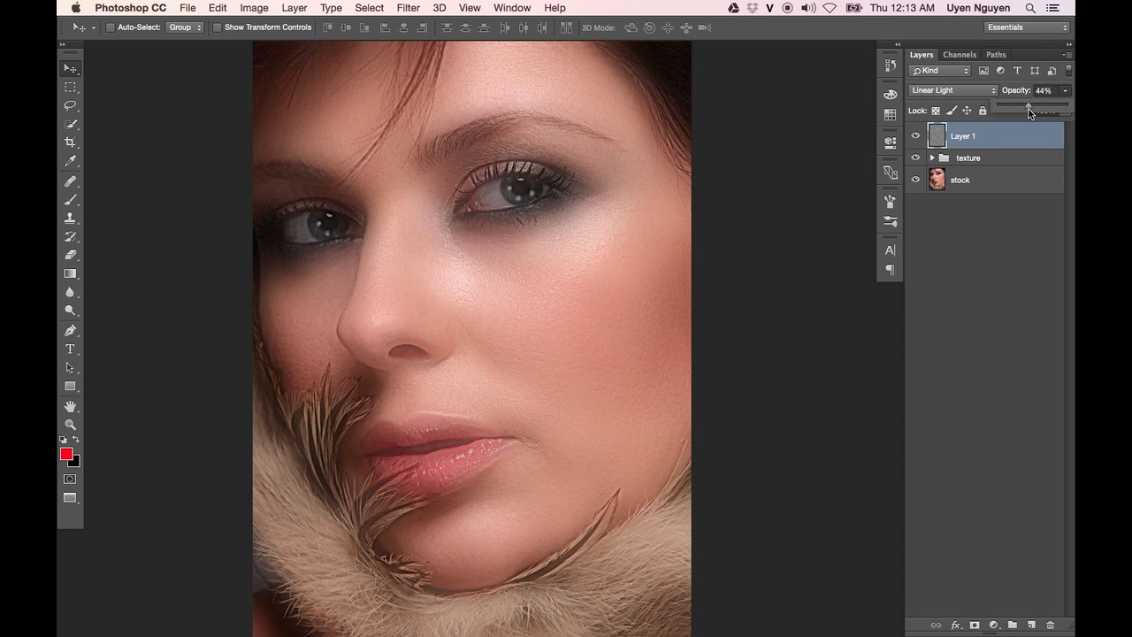
key(super+equal)
key(super+equal)
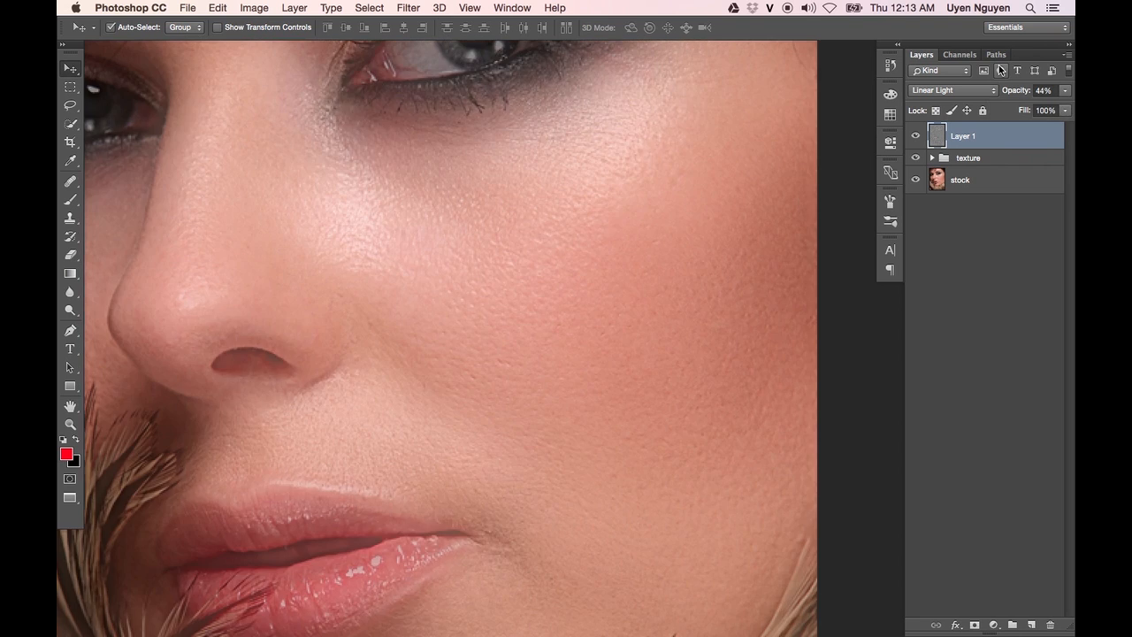
key(super+minus)
key(super+minus)
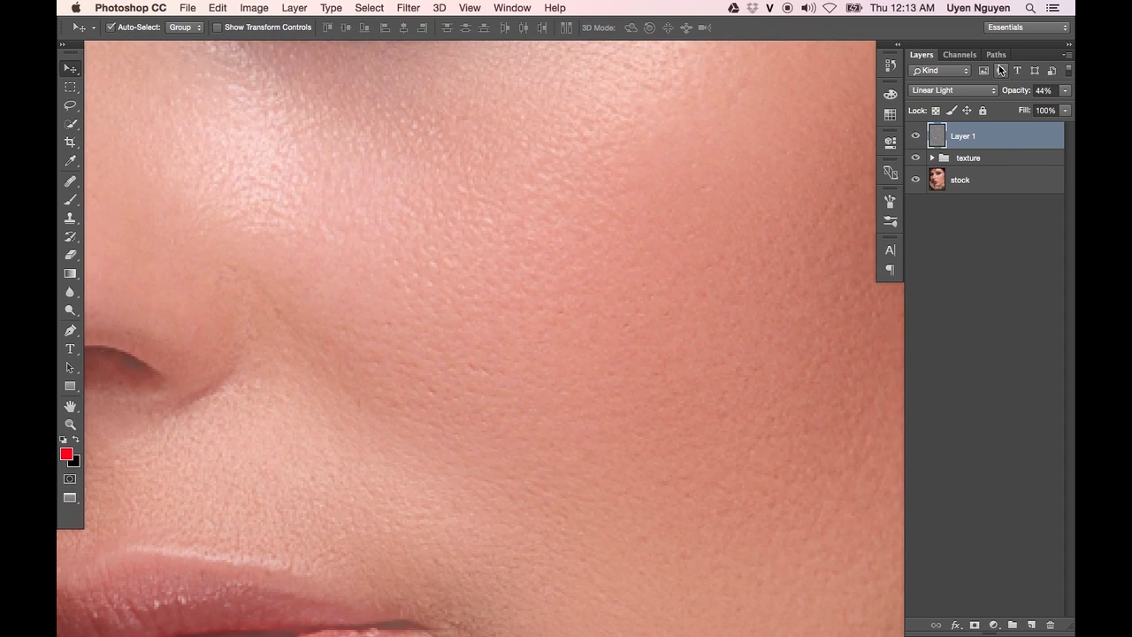
key(super+minus)
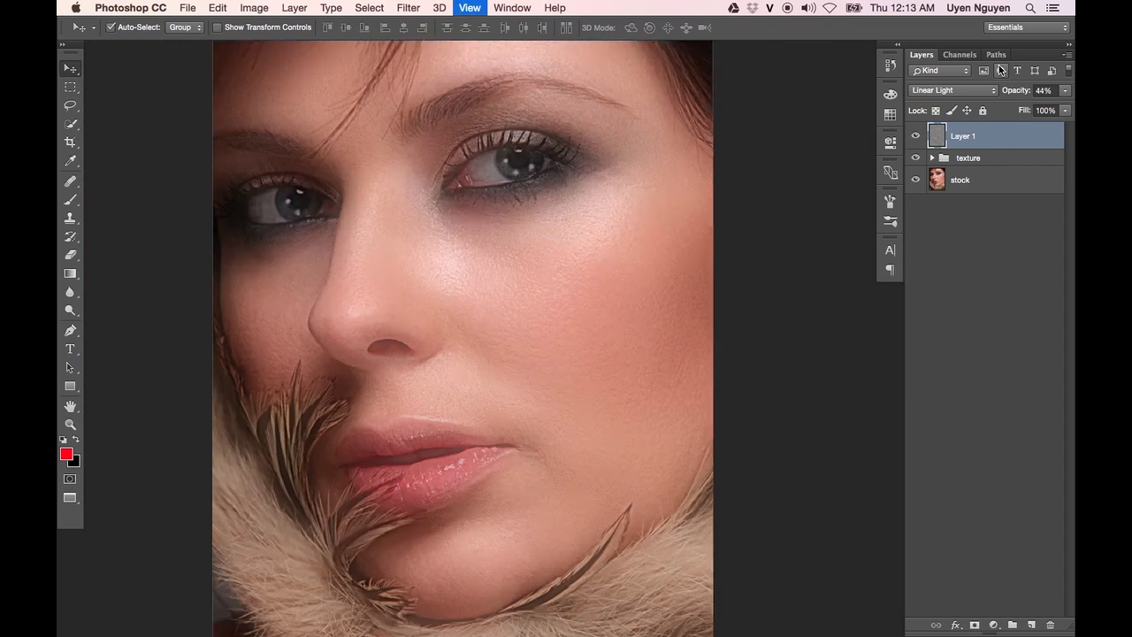
Set Layer 1's opacity to 45% and add a black layer mask that hides the smoothing effect
click(1043, 90)
text(45)
key(Return)
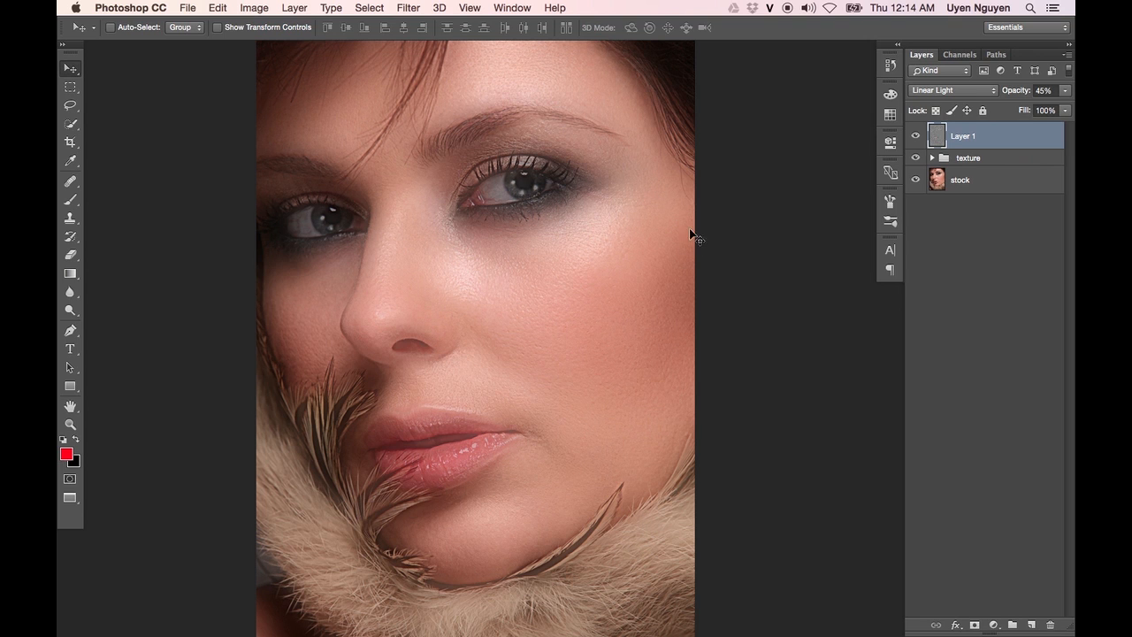
alt+click(973, 624)
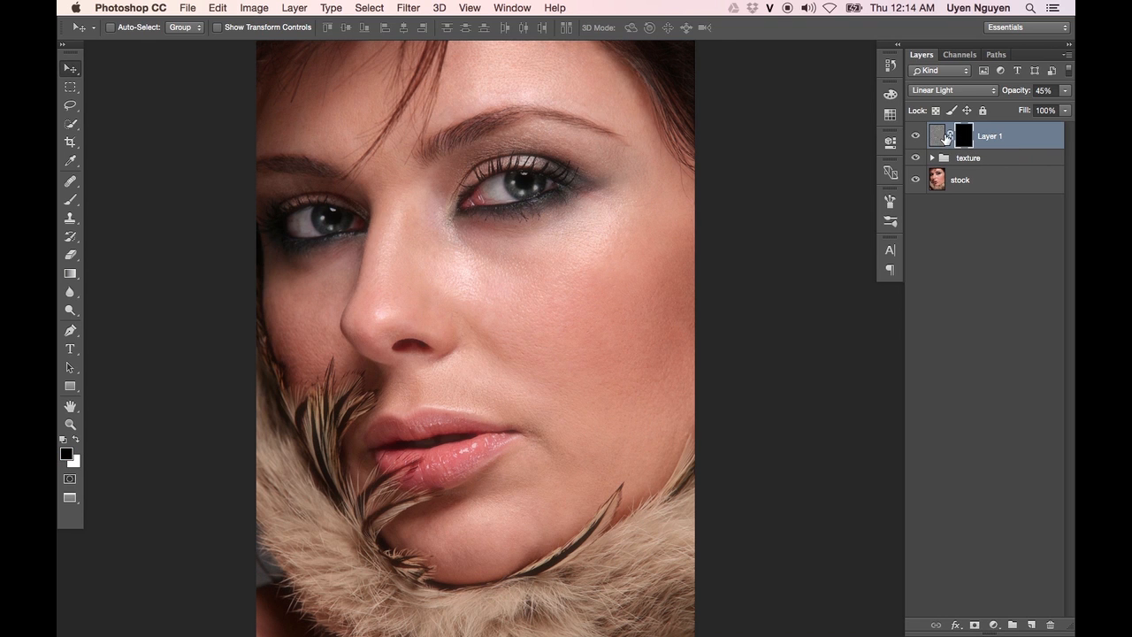
Set up the Brush tool with a soft 40 px tip at 70% opacity
key(b)
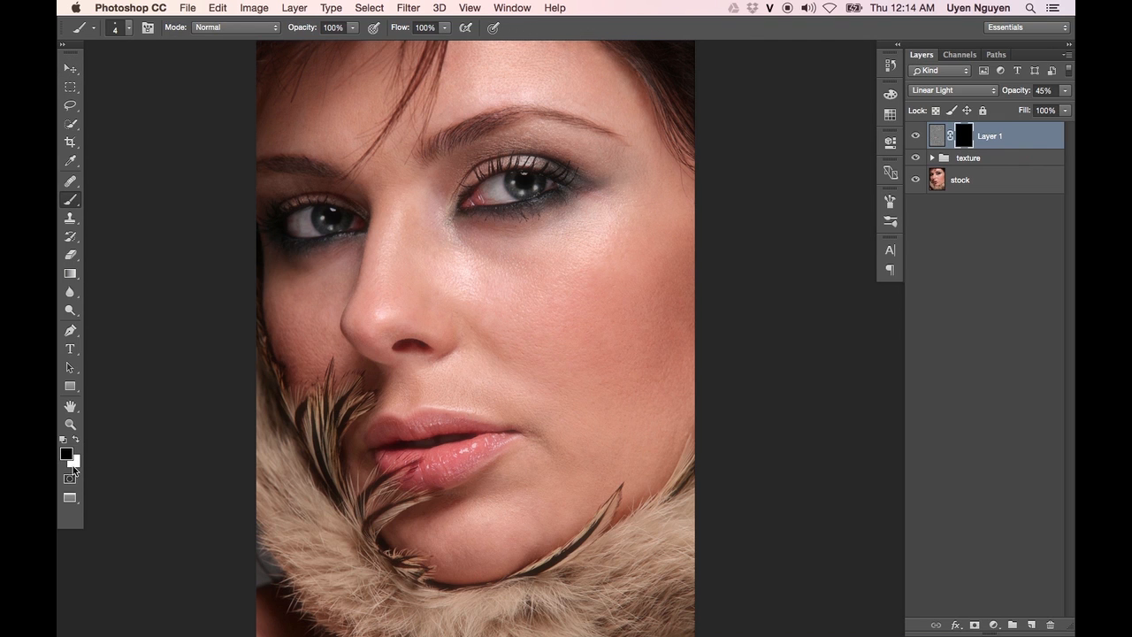
key(x)
key(bracketright)
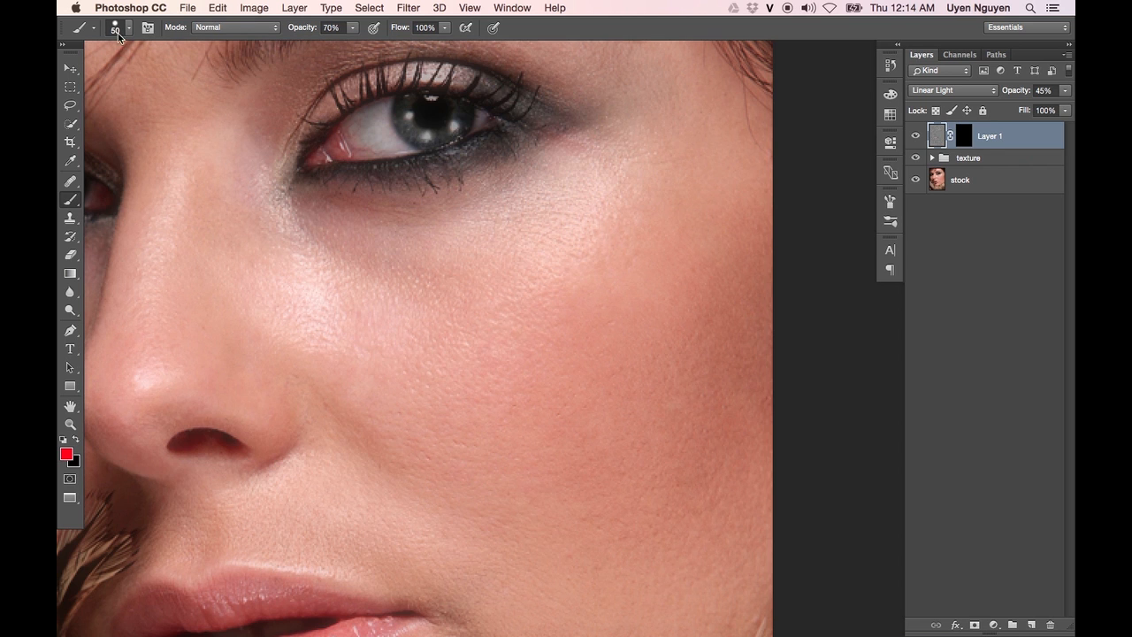
click(129, 29)
drag(226, 106, 131, 107)
key(Return)
key(bracketleft)
key(bracketleft)
Step back to before Layer 1 had a mask and add a fresh black layer mask to it
key(alt+super+z)
key(alt+super+z)
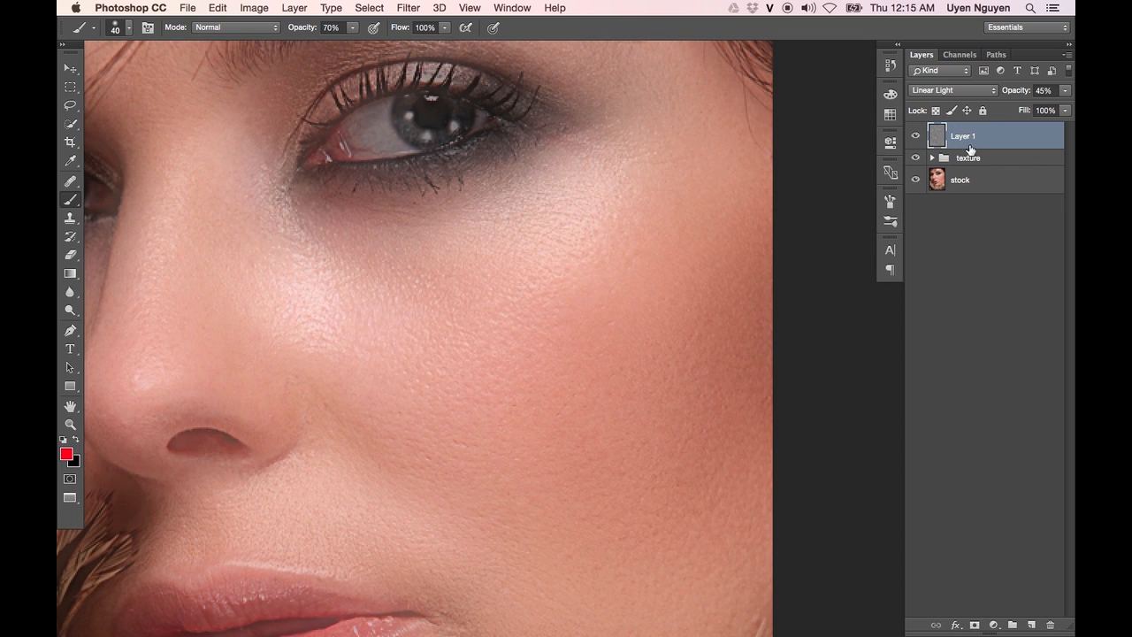
alt+click(975, 624)
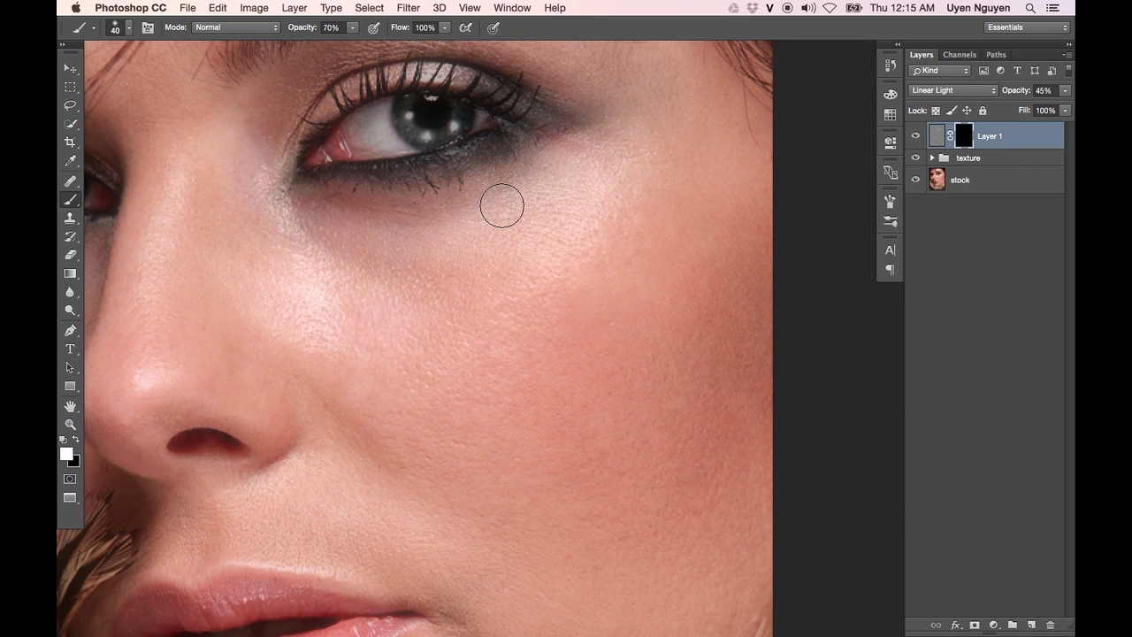
Paint white on Layer 1's mask with a 50 px brush over the skin below the eye and the upper cheek
key(bracketright)
mouse_move(266, 211)
mouse_down()
mouse_move(257, 163)
mouse_move(271, 218)
mouse_up()
mouse_move(448, 292)
mouse_down()
mouse_move(331, 255)
mouse_move(497, 224)
mouse_move(464, 238)
mouse_move(478, 221)
mouse_move(601, 178)
mouse_move(548, 151)
mouse_move(568, 170)
mouse_move(607, 141)
mouse_move(588, 150)
mouse_move(632, 149)
mouse_move(587, 228)
mouse_move(374, 263)
mouse_move(492, 295)
mouse_move(279, 281)
mouse_move(406, 356)
mouse_up()
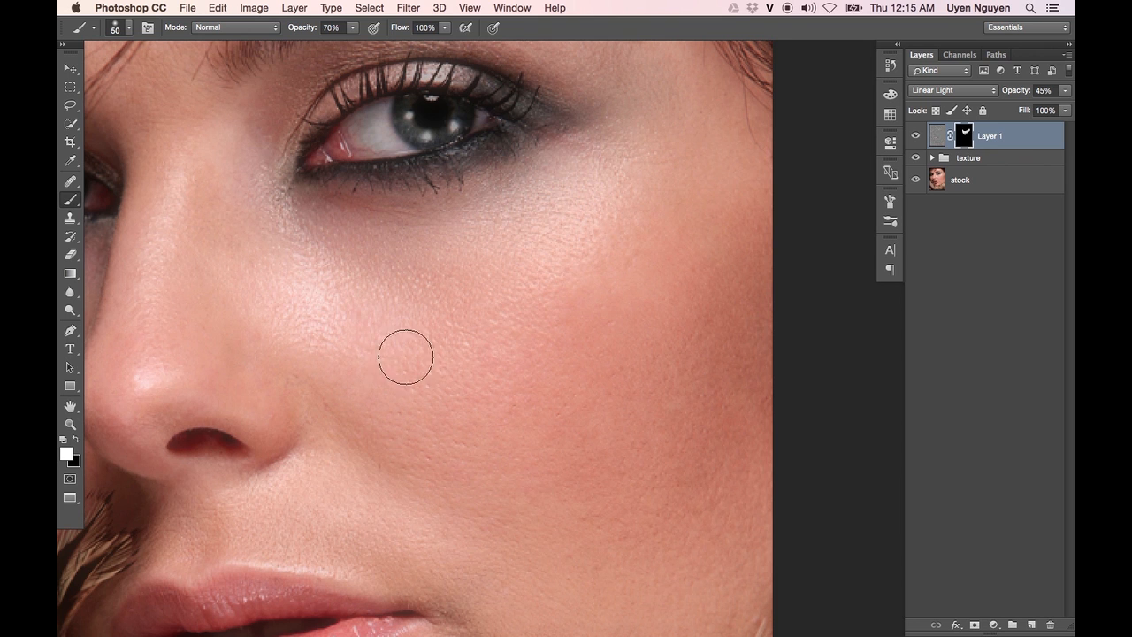
Enlarge the brush to 90 px and paint white on the mask across the larger cheek area
key(super+minus)
key(bracketright)
key(bracketright)
key(bracketright)
key(bracketright)
mouse_move(558, 253)
mouse_down()
mouse_move(628, 300)
mouse_move(566, 313)
mouse_move(654, 253)
mouse_move(638, 254)
mouse_move(652, 267)
mouse_move(563, 382)
mouse_move(563, 402)
mouse_move(624, 321)
mouse_move(650, 363)
mouse_move(642, 352)
mouse_move(628, 406)
mouse_move(650, 366)
mouse_move(614, 512)
mouse_move(630, 483)
mouse_move(466, 382)
mouse_move(475, 363)
mouse_move(455, 350)
mouse_move(485, 400)
mouse_move(511, 344)
mouse_up()
key(super+plus)
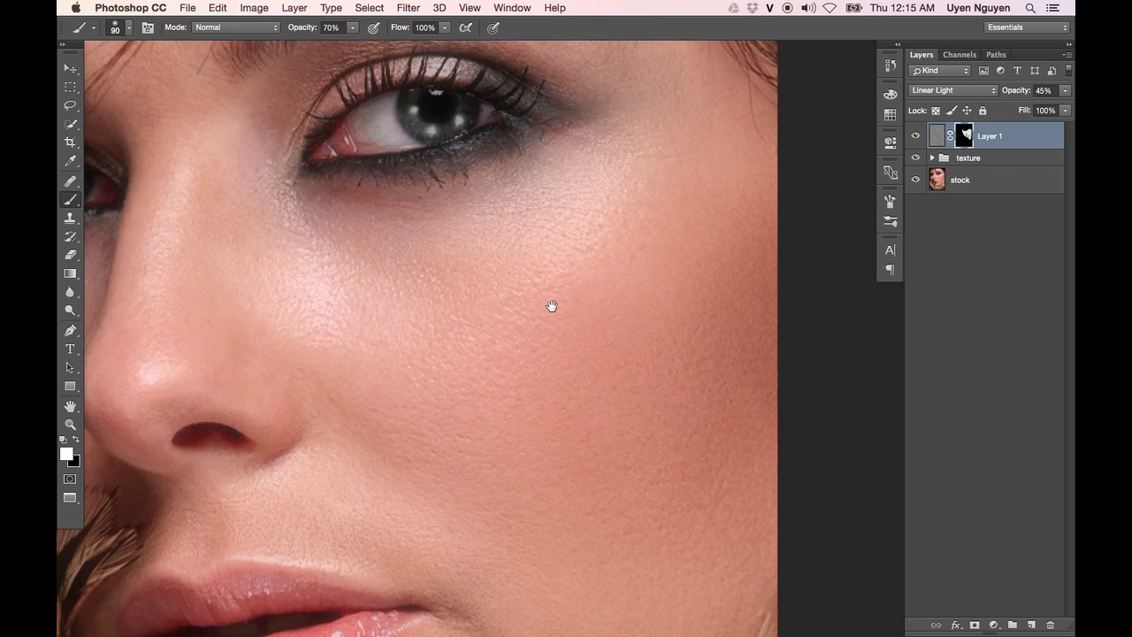
Paint the lower cheek and chin white on the mask at 90 px, covering the tighter skin around the mouth with a 40 px brush
drag(551, 306, 593, 81)
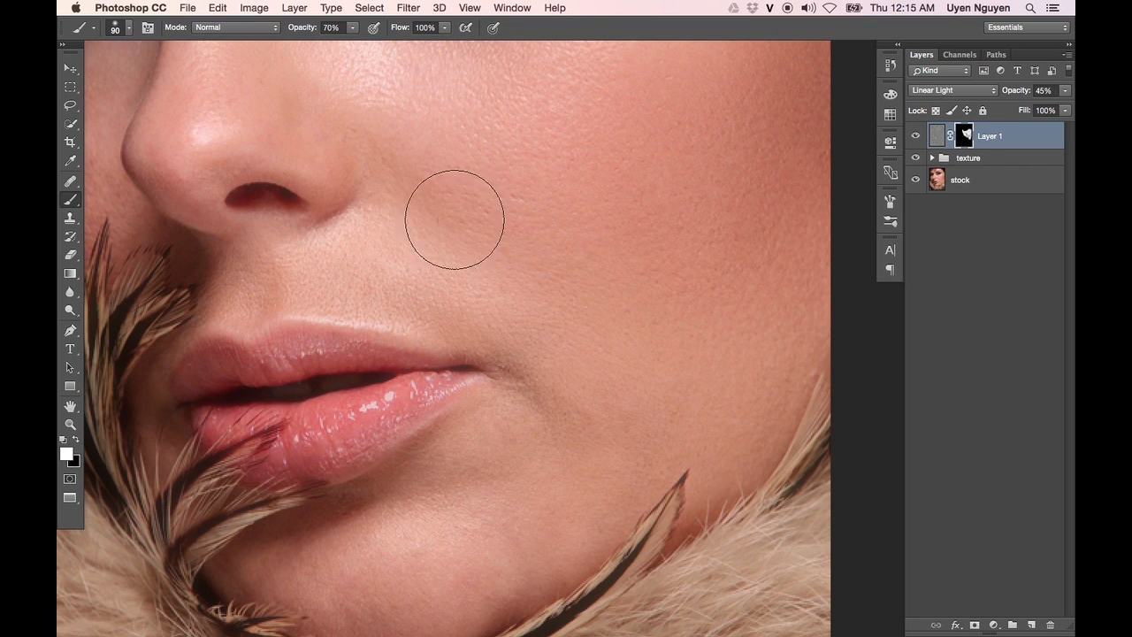
scroll(556, 398, down, 3)
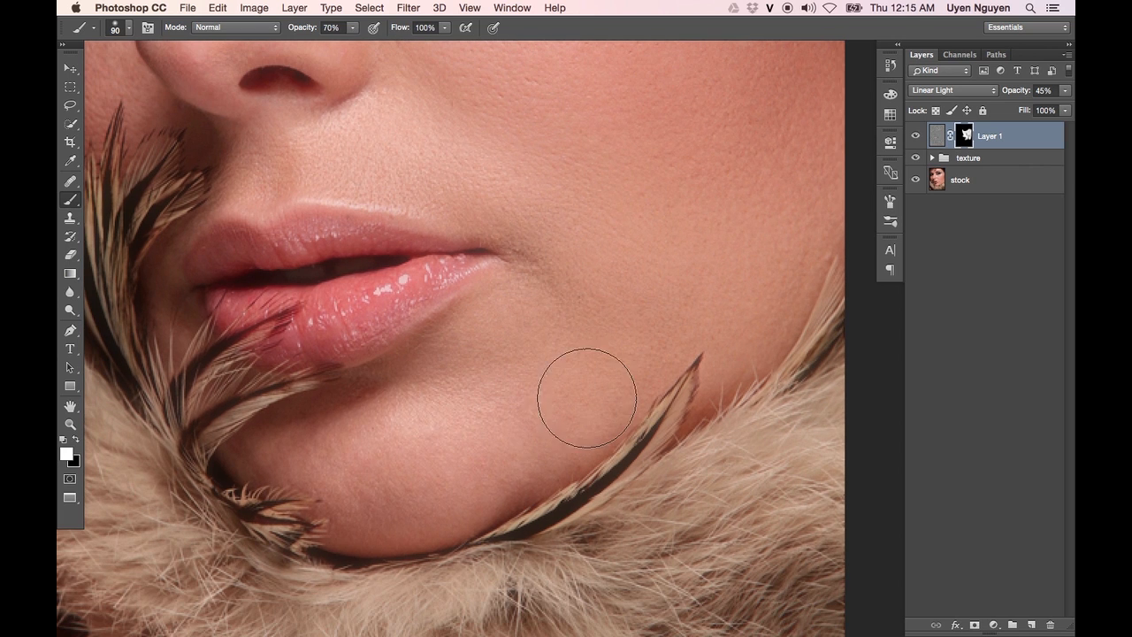
key(bracketleft)
key(bracketleft)
key(bracketleft)
key(bracketleft)
key(bracketleft)
key(bracketleft)
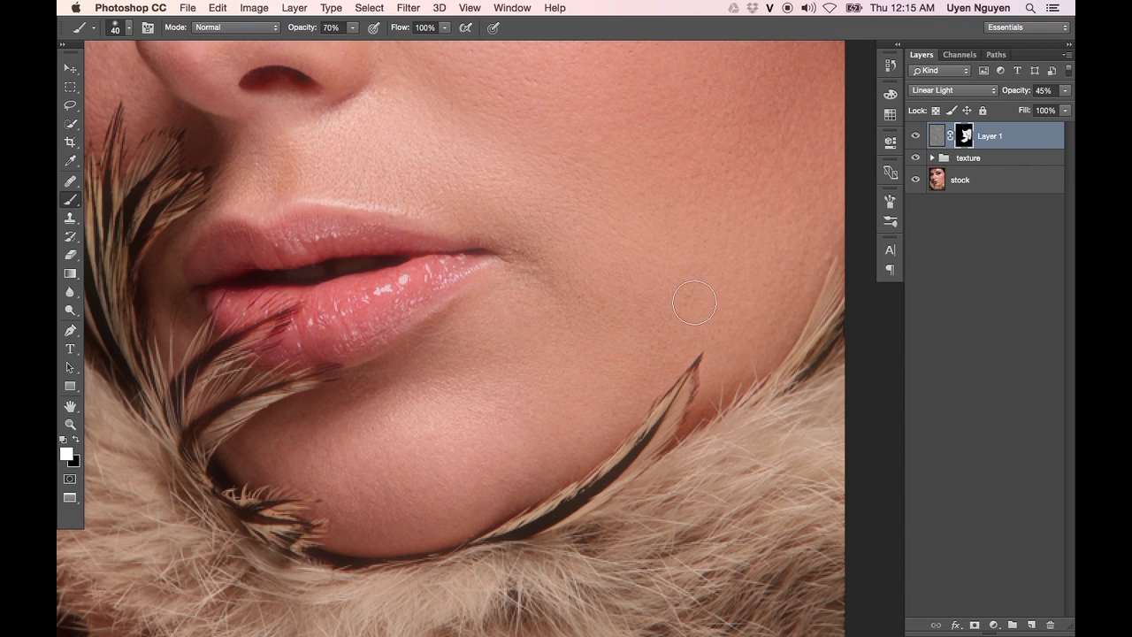
Paint white on the mask over the nose and the far cheek with the 40 px brush
scroll(328, 368, up, 5)
scroll(452, 309, up, 5)
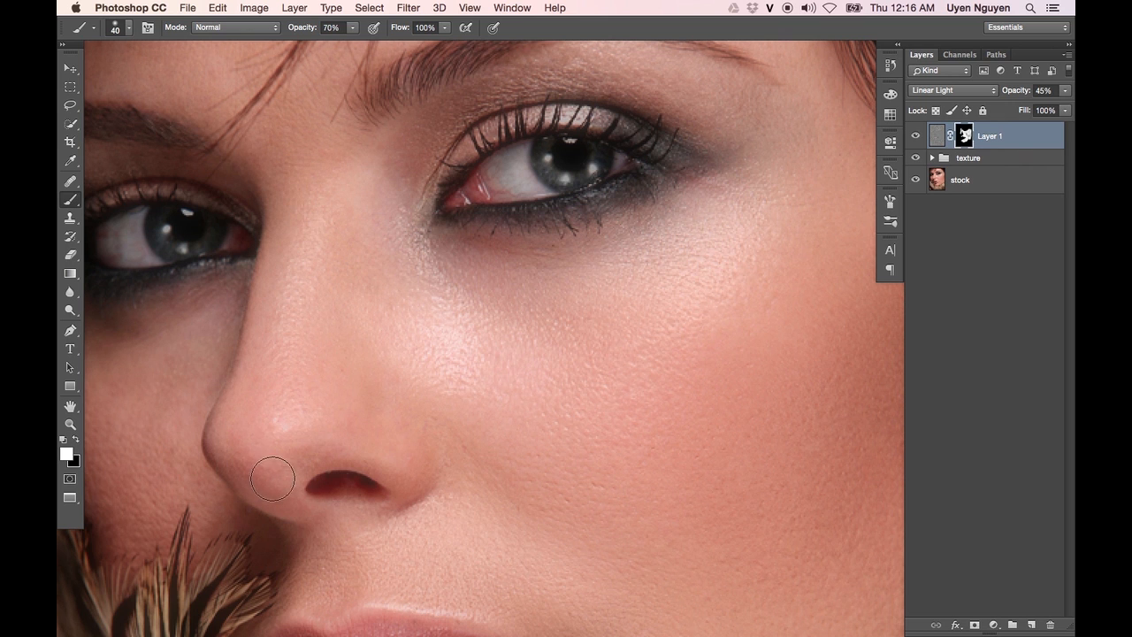
scroll(345, 336, left, 5)
scroll(345, 336, down, 2)
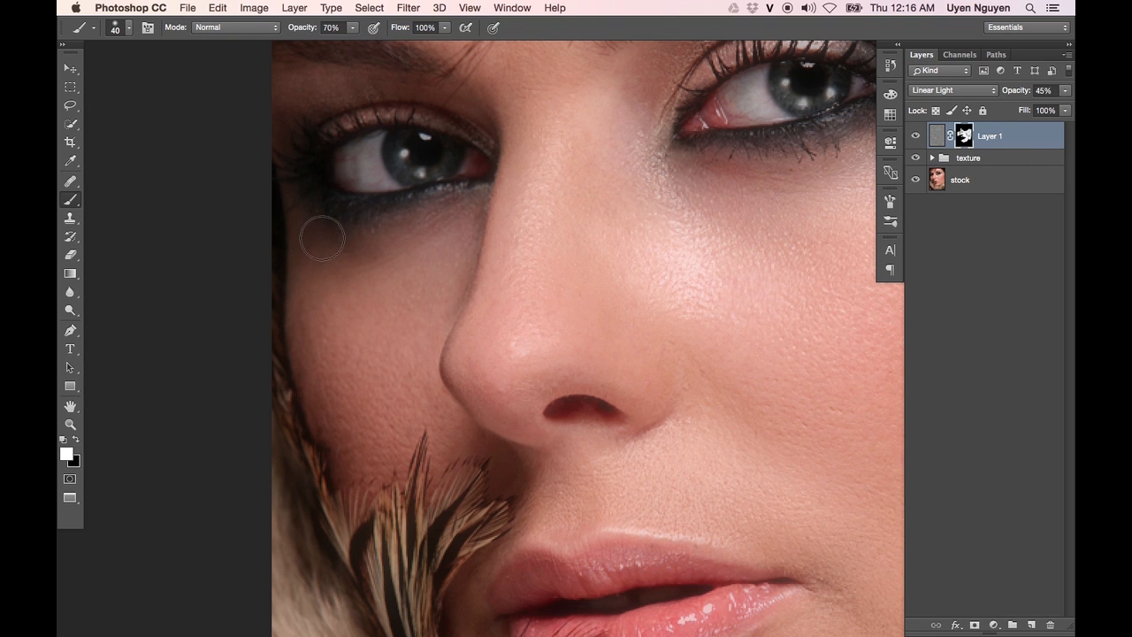
Reveal the smoothing on the forehead and temple by painting white on the mask with a 50 px brush
drag(674, 176, 583, 446)
key(])
drag(323, 216, 277, 283)
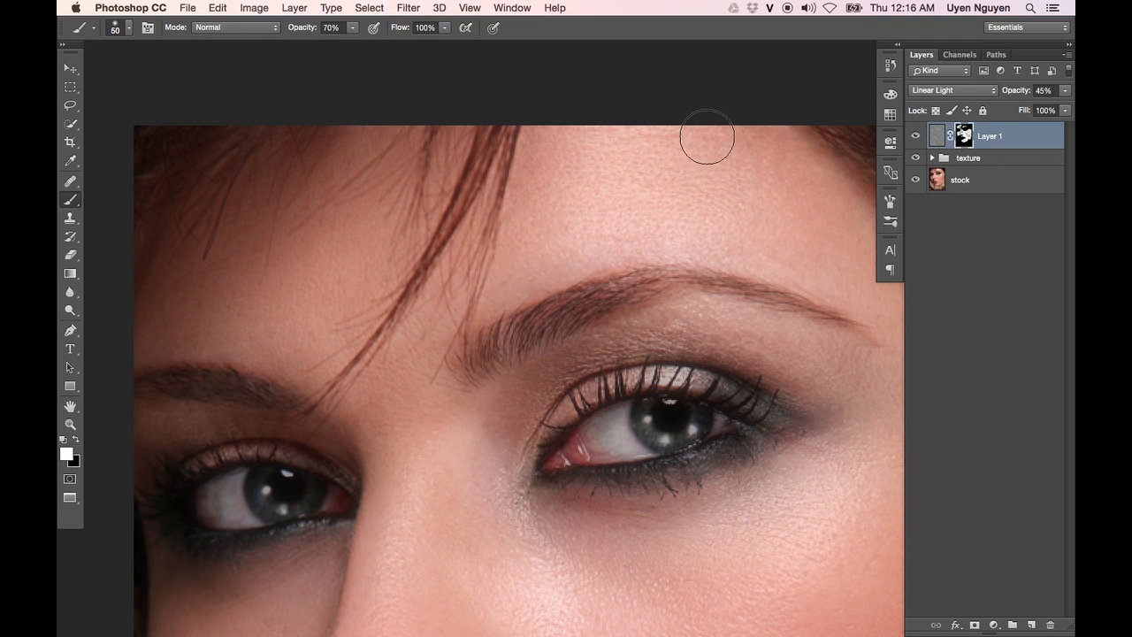
drag(657, 182, 434, 127)
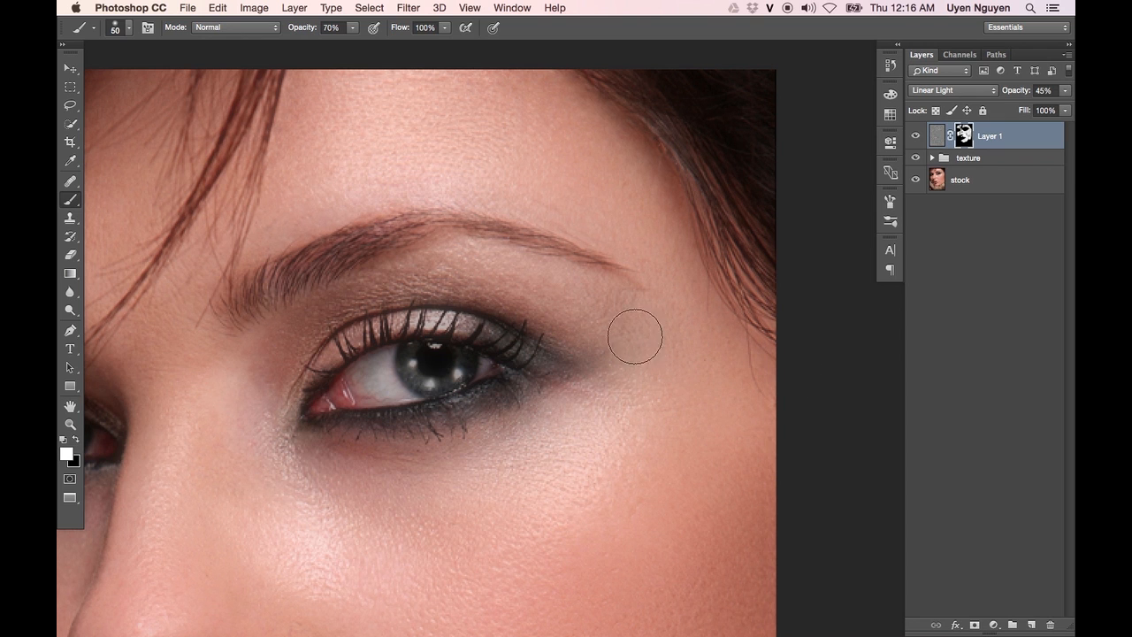
Reduce the brush to 25 px and paint white on the mask over the narrow skin areas around the eye and brow
key(bracketleft)
key(bracketleft)
key(bracketleft)
key(bracketleft)
key(bracketleft)
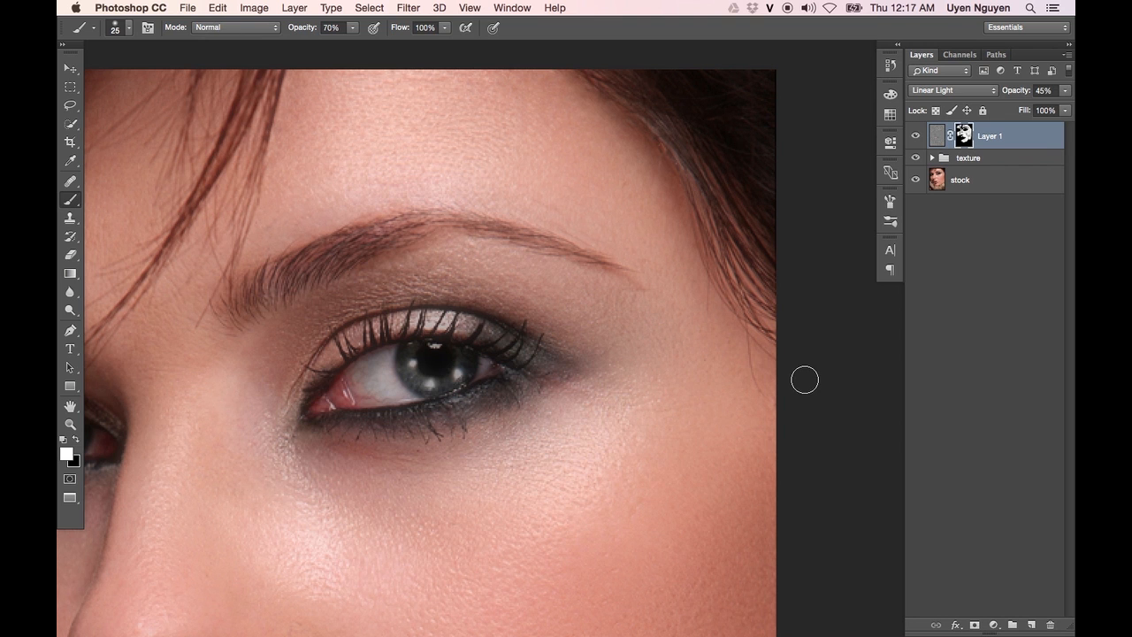
Enlarge the brush to 70 px and fill in the remaining skin along the outer cheek on the mask
key(super+minus)
drag(556, 383, 425, 140)
key(bracketright)
key(bracketright)
key(bracketright)
key(bracketright)
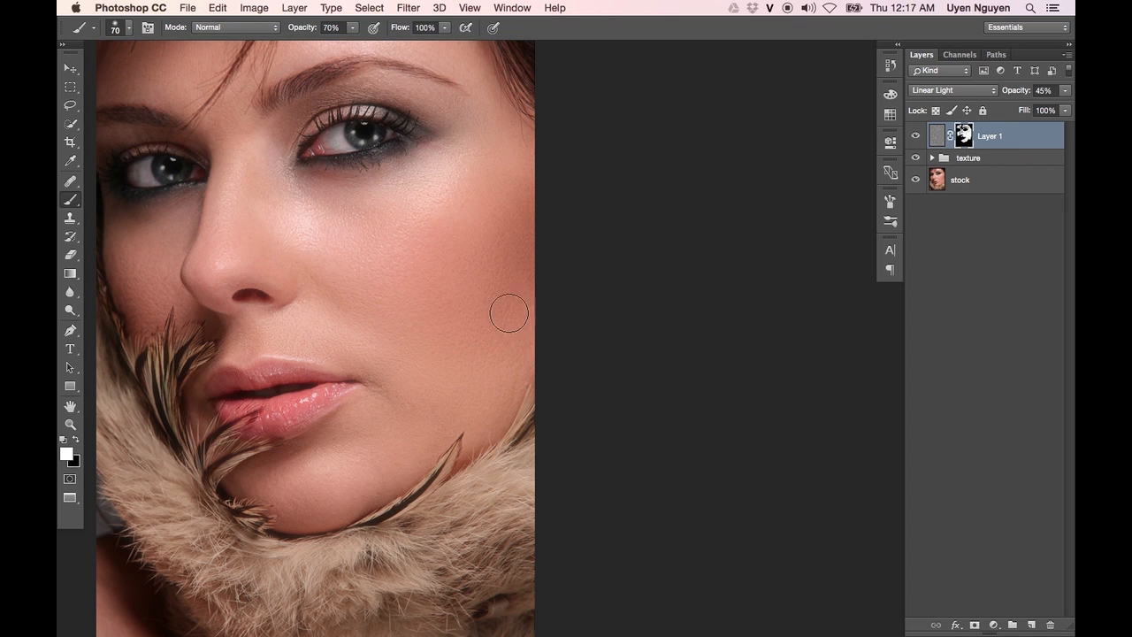
Toggle Layer 1's visibility repeatedly to compare the face with and without the masked smoothing
drag(516, 267, 647, 313)
key(v)
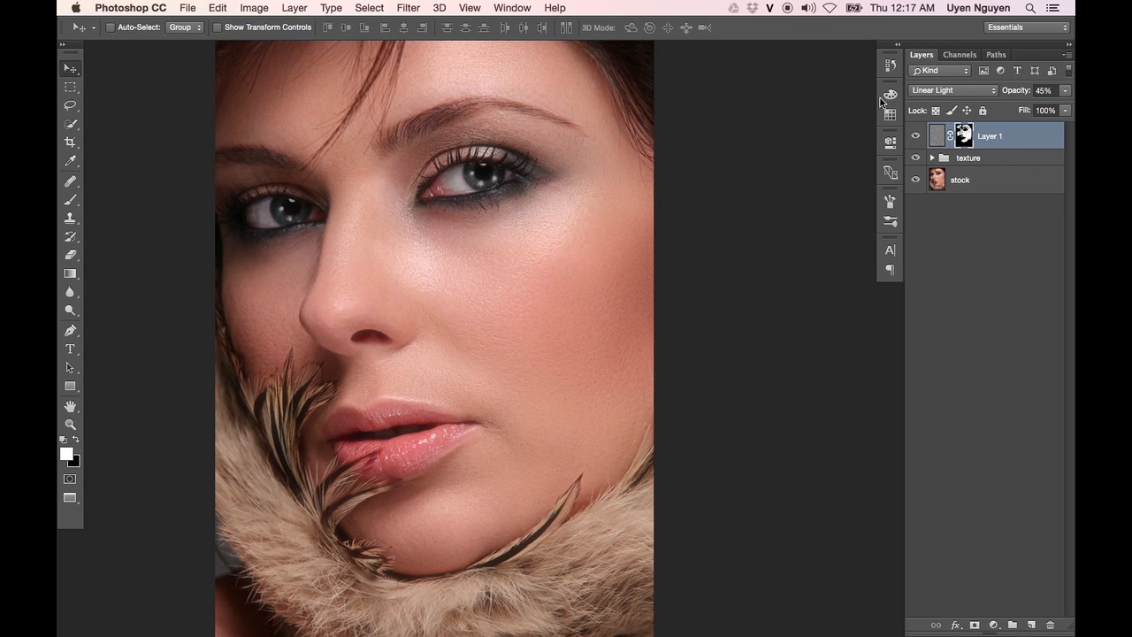
click(916, 138)
click(916, 137)
click(916, 138)
click(915, 138)
click(915, 139)
click(915, 139)
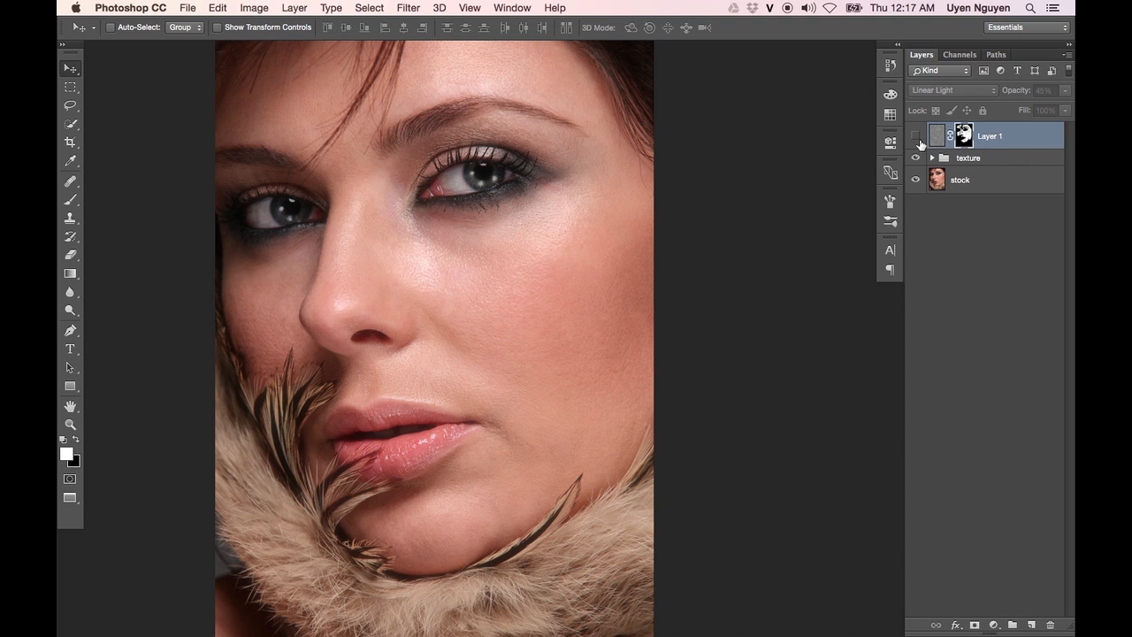
click(915, 136)
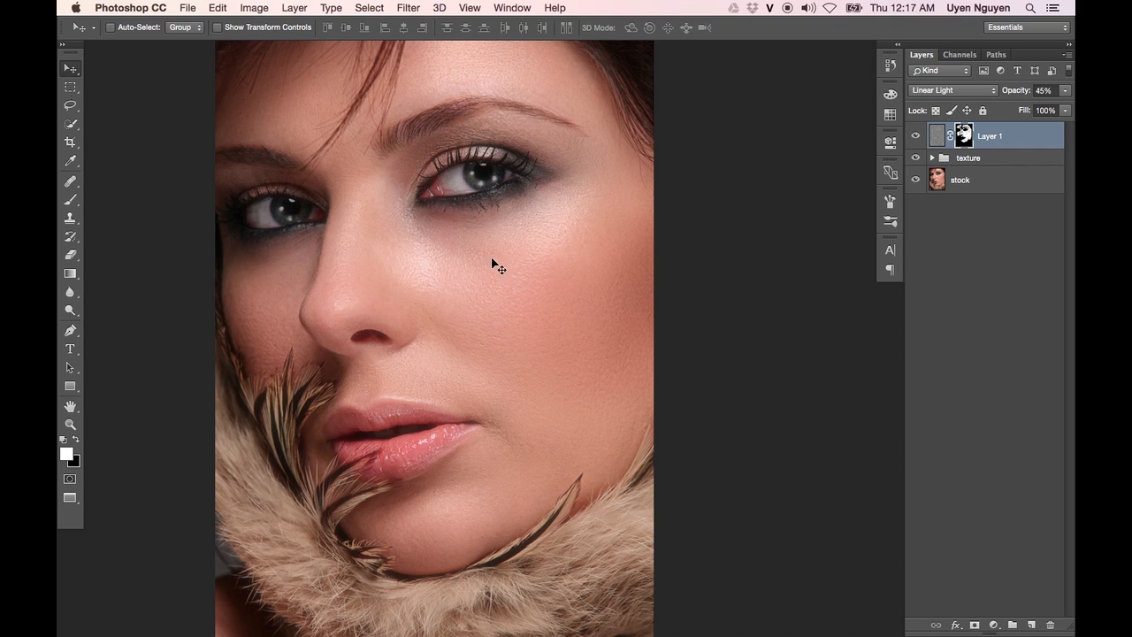
key(super+0)
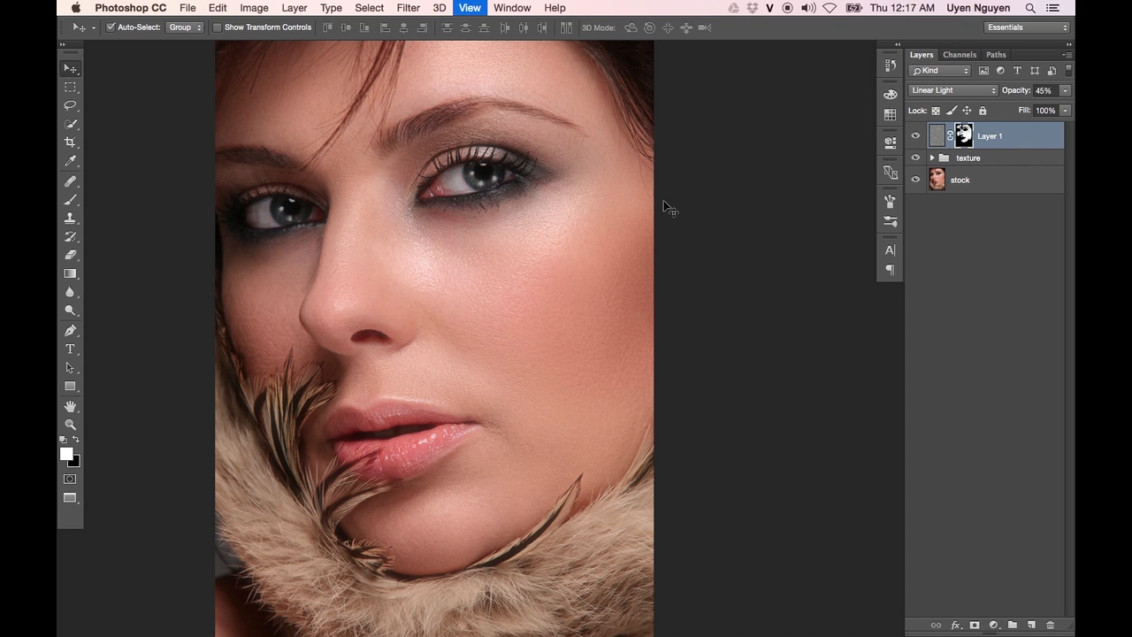
key(super+1)
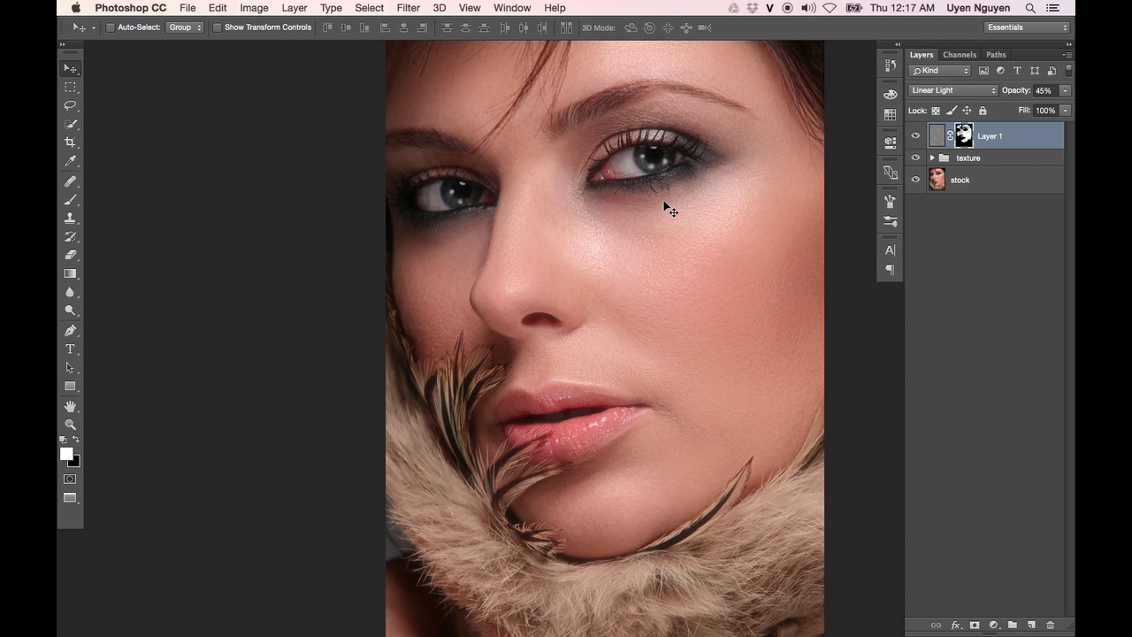
drag(681, 212, 491, 187)
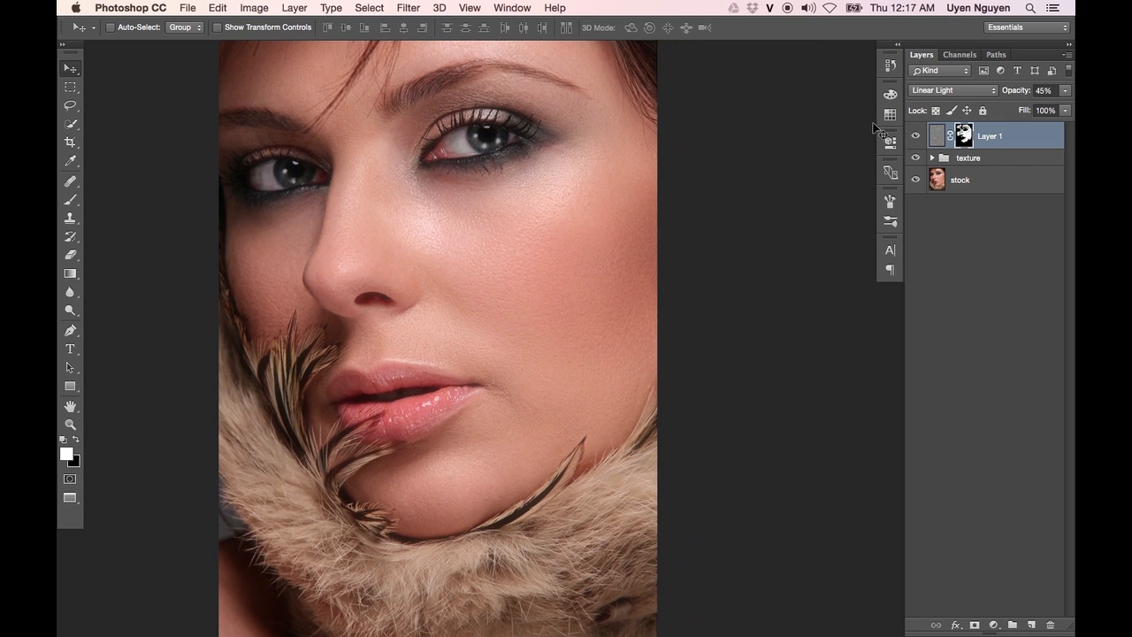
click(915, 136)
click(915, 136)
click(915, 137)
click(915, 136)
click(912, 136)
click(911, 136)
click(915, 137)
click(915, 137)
click(915, 137)
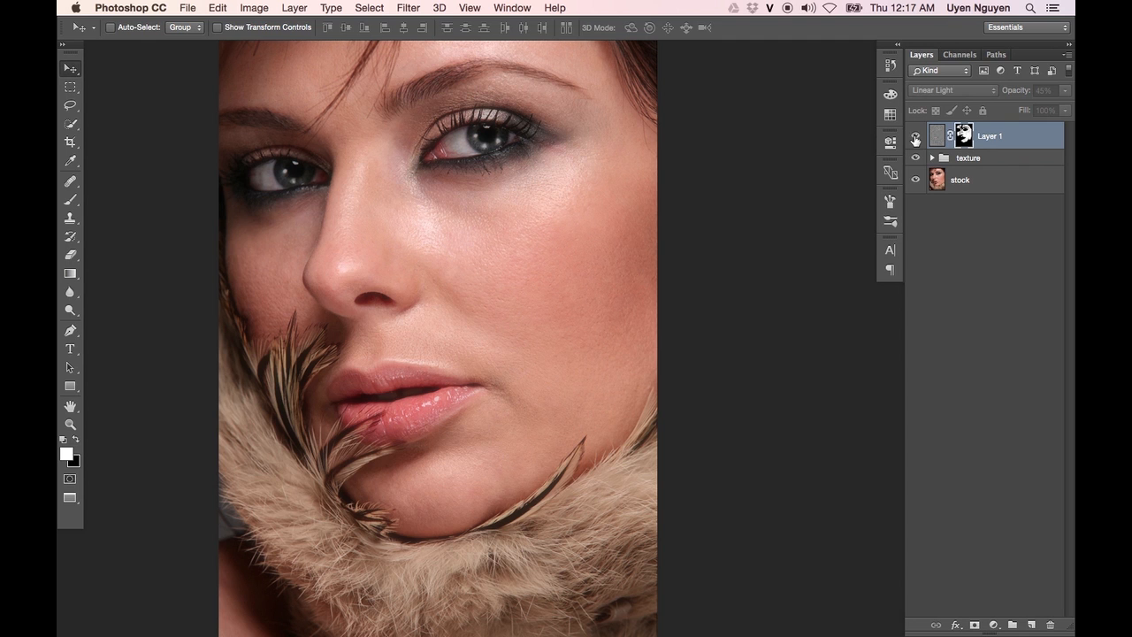
click(915, 137)
scroll(652, 189, right, 2)
scroll(652, 189, up, 2)
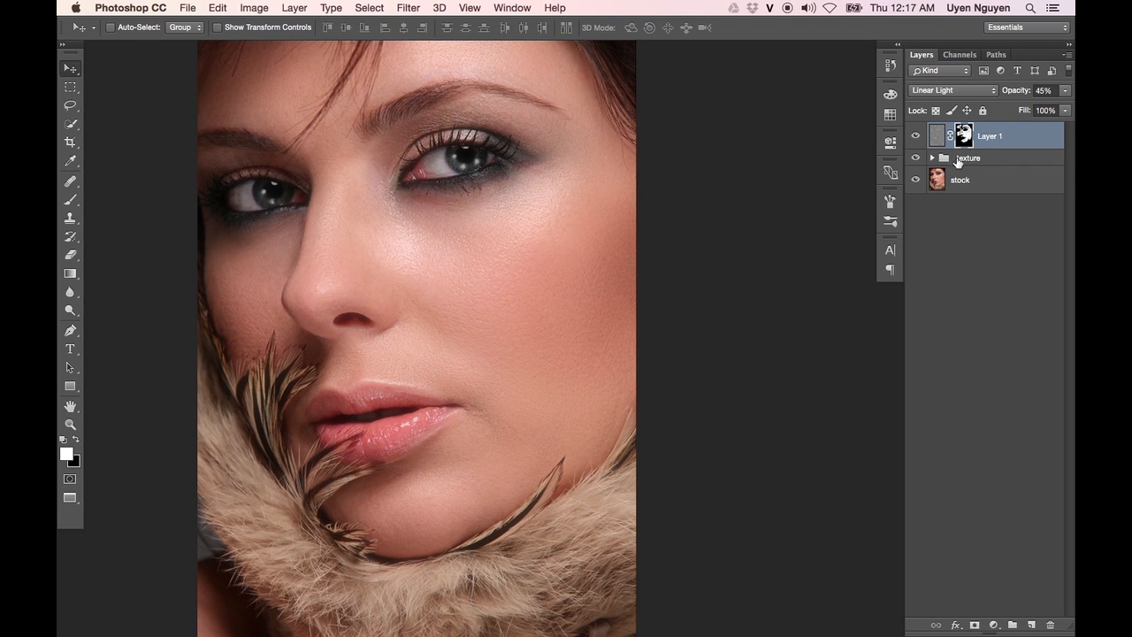
Put Layer 1 into its own layer group and collapse the group
key(super+g)
click(931, 130)
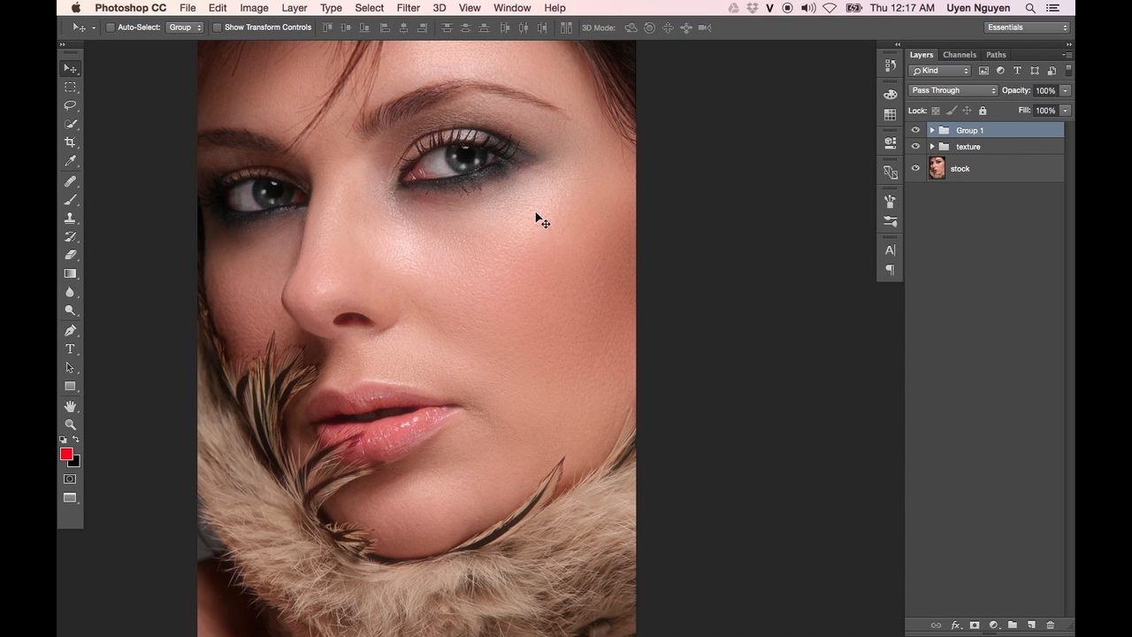
drag(556, 177, 550, 227)
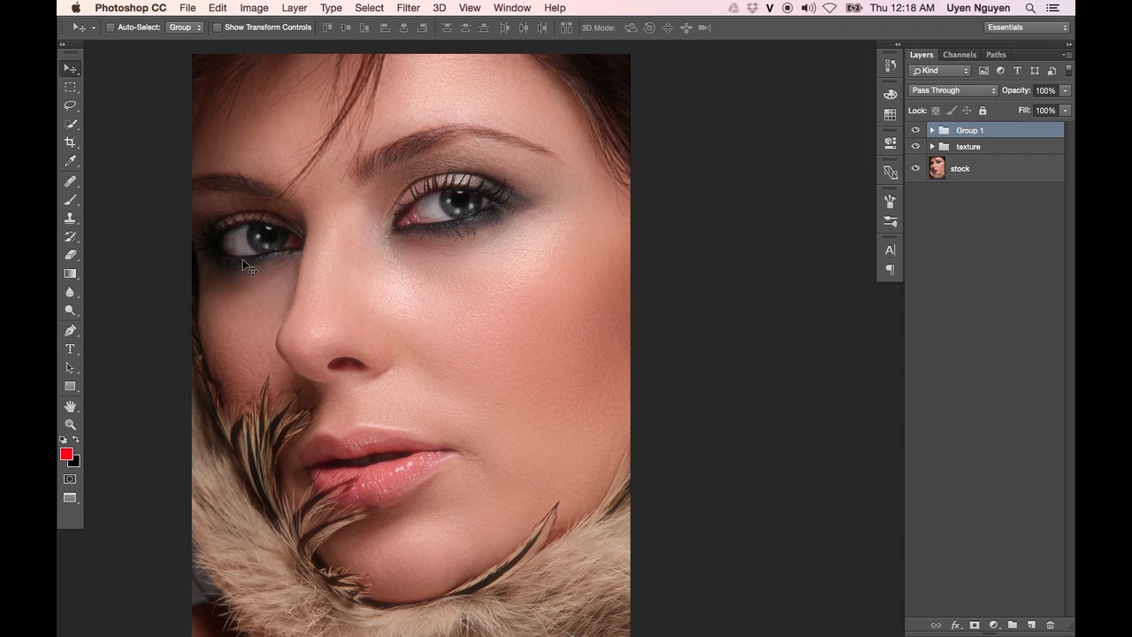
Activate the Dodge tool and view the related Burn and Sponge tools
click(77, 314)
right_click(76, 313)
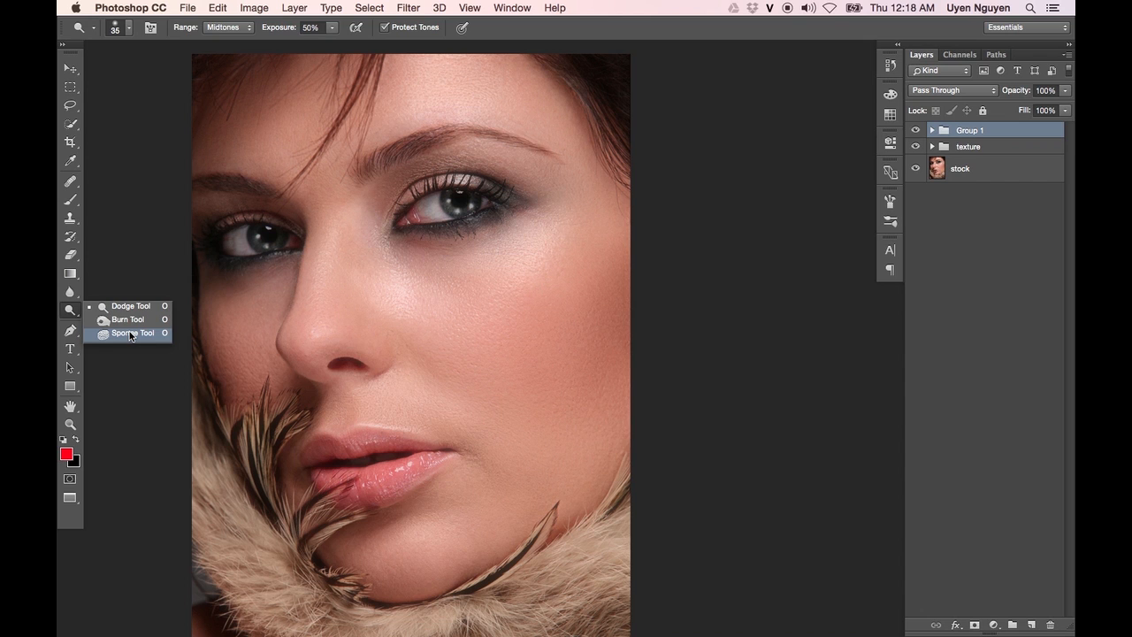
click(1001, 197)
Add a new layer above Group 1 and fill it with 50% Gray in Normal mode at 100% opacity
click(979, 133)
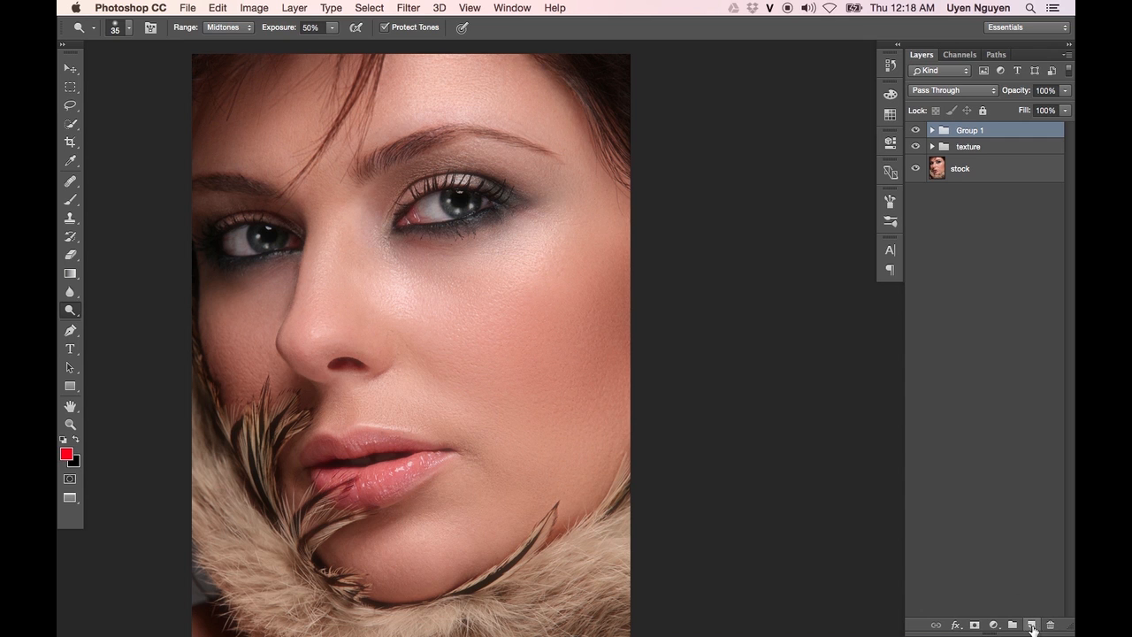
click(1033, 625)
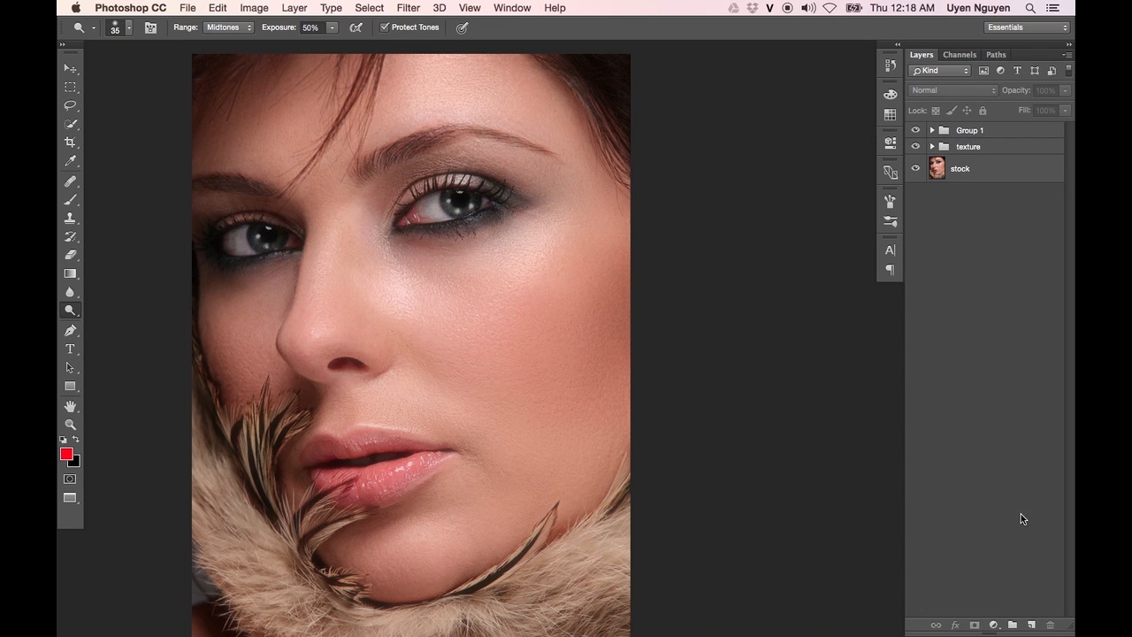
click(1031, 625)
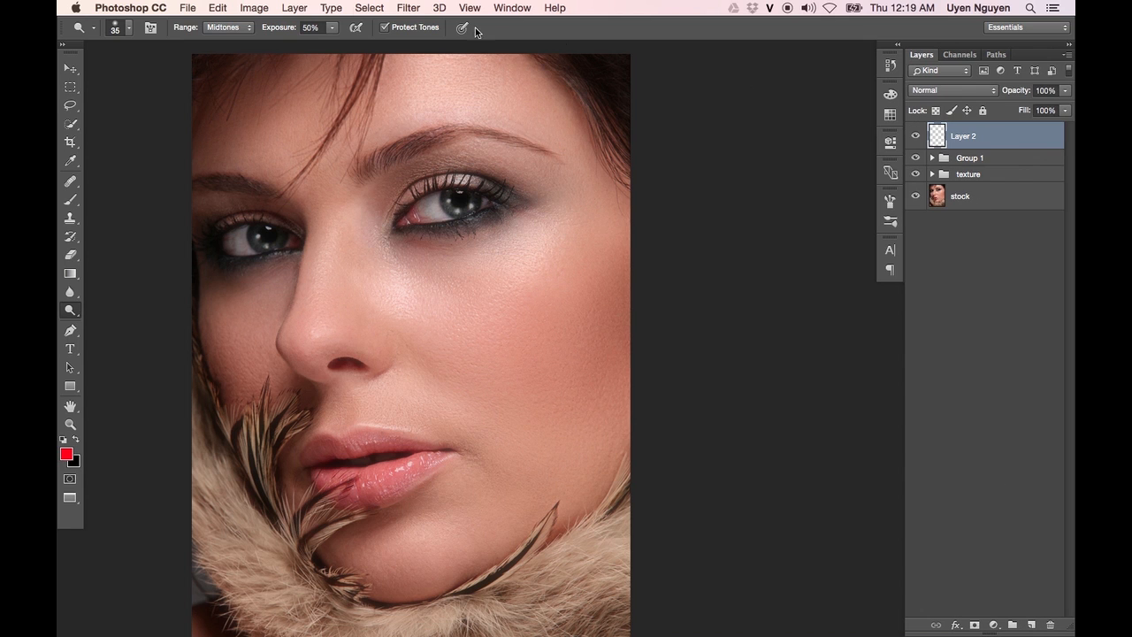
click(218, 8)
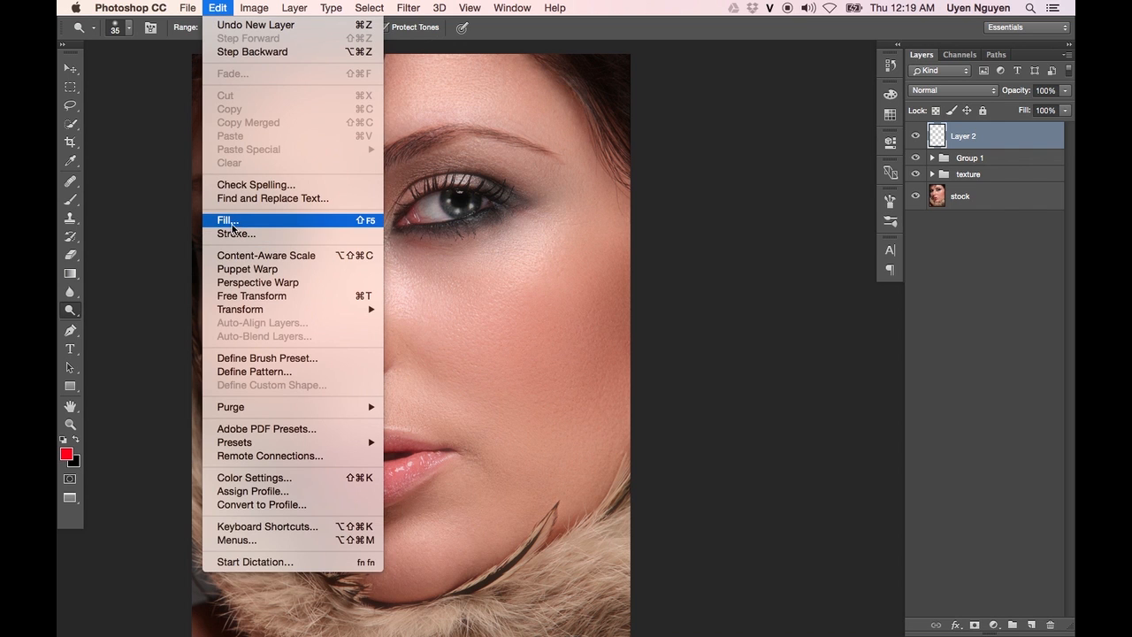
click(365, 220)
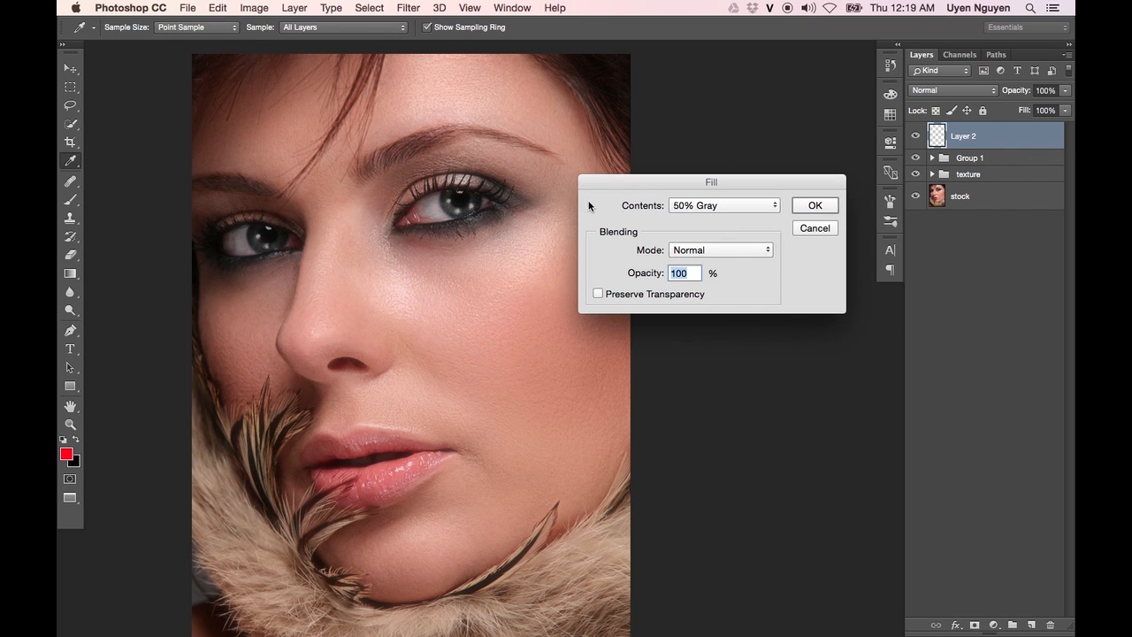
click(699, 206)
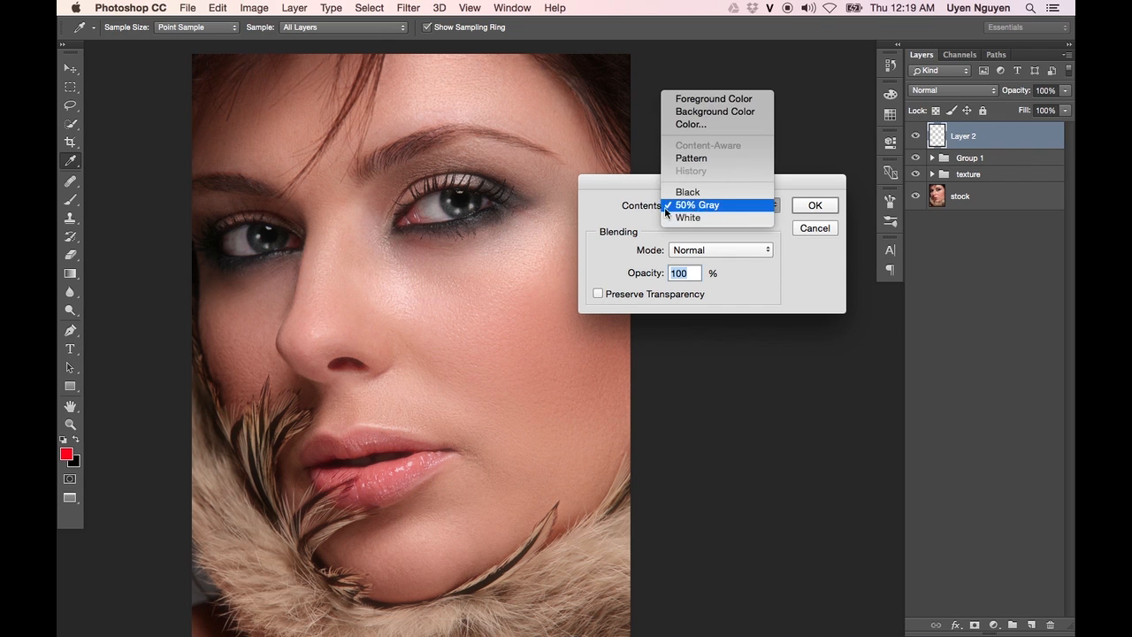
click(706, 210)
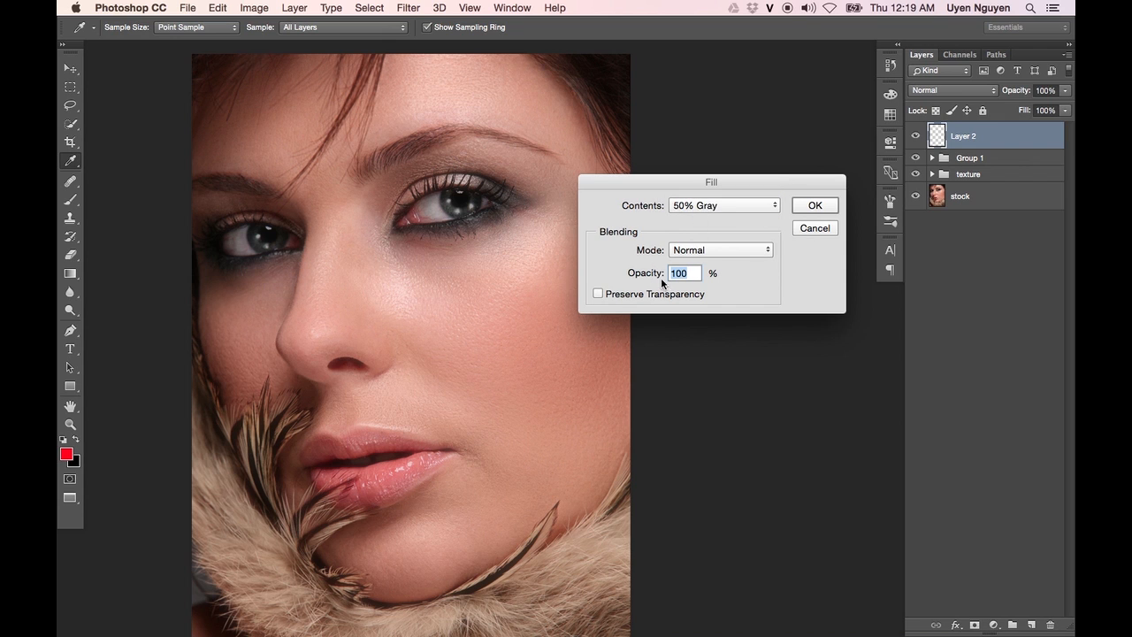
click(829, 208)
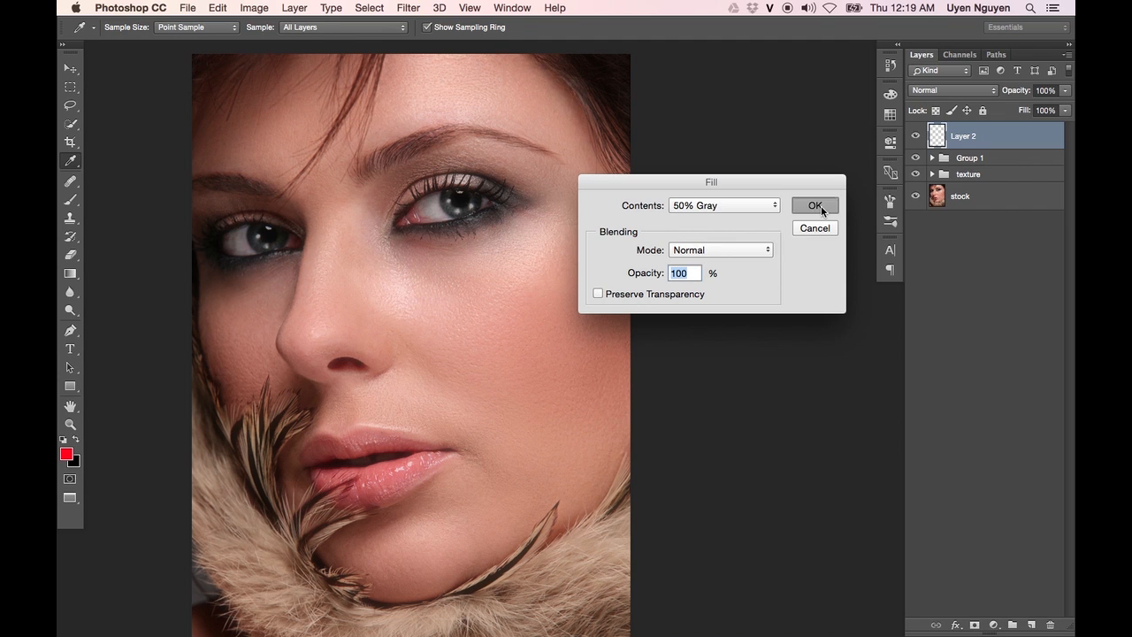
key(o)
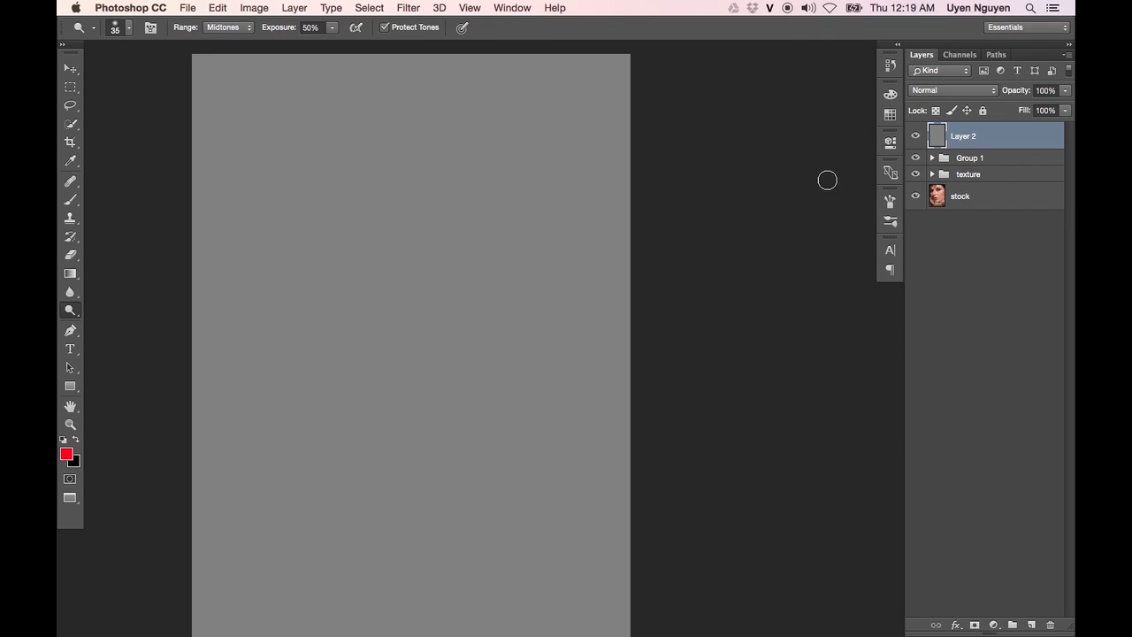
Toggle the gray Layer 2's visibility and set its blend mode to Soft Light
click(916, 136)
click(916, 136)
click(915, 136)
click(915, 136)
click(916, 136)
click(916, 136)
click(946, 91)
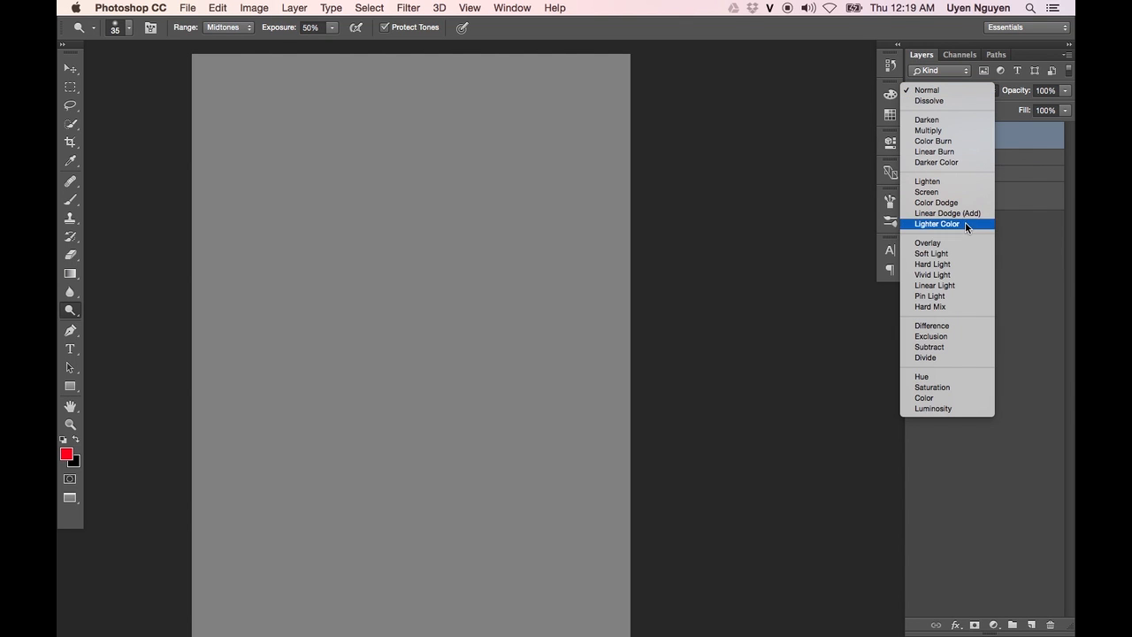
click(947, 256)
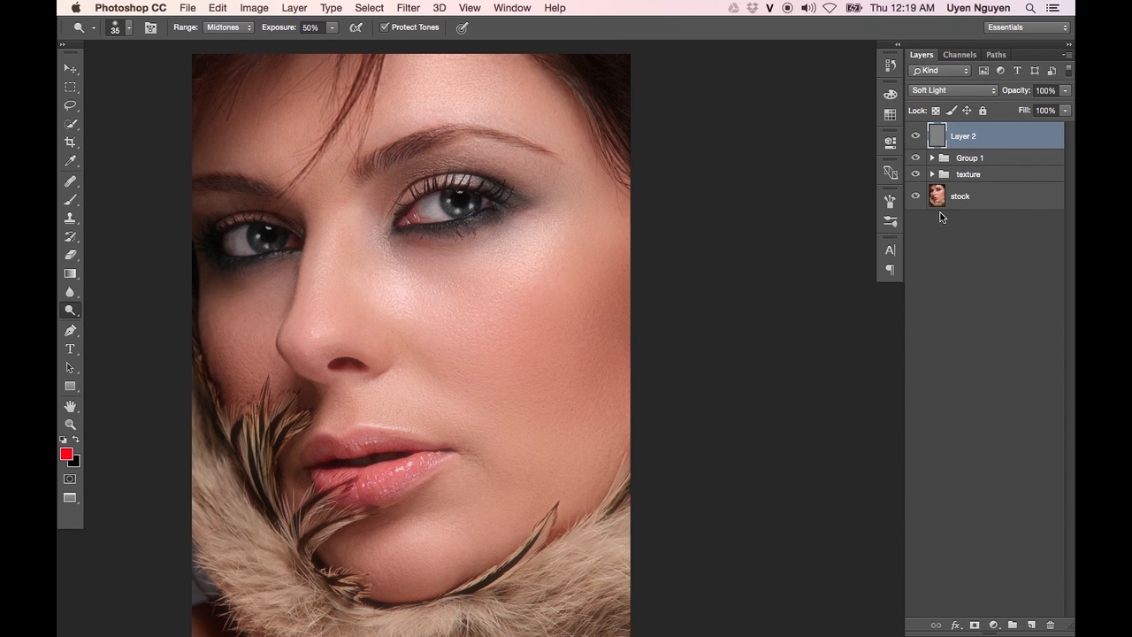
Toggle the Soft Light gray layer's visibility repeatedly to compare the portrait with and without it
click(916, 137)
click(916, 137)
click(917, 137)
click(917, 137)
click(918, 138)
click(918, 138)
click(918, 138)
click(917, 138)
click(918, 138)
click(916, 138)
click(918, 138)
click(917, 138)
click(917, 138)
click(917, 138)
Rename Layer 2 as D&B
double_click(967, 136)
text(D&B)
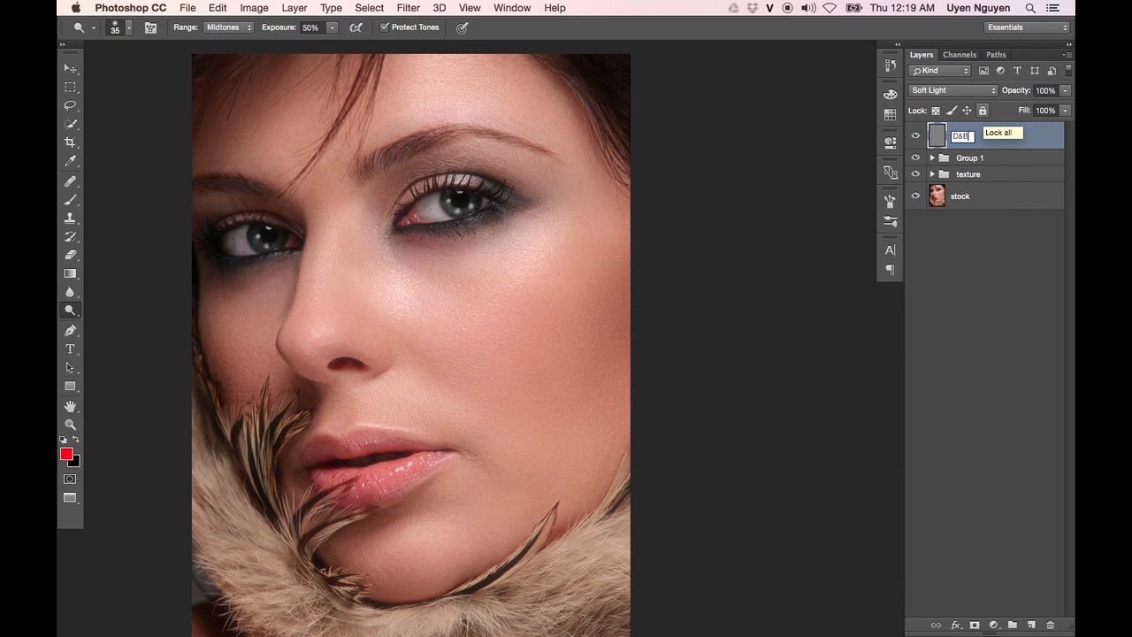
key(Return)
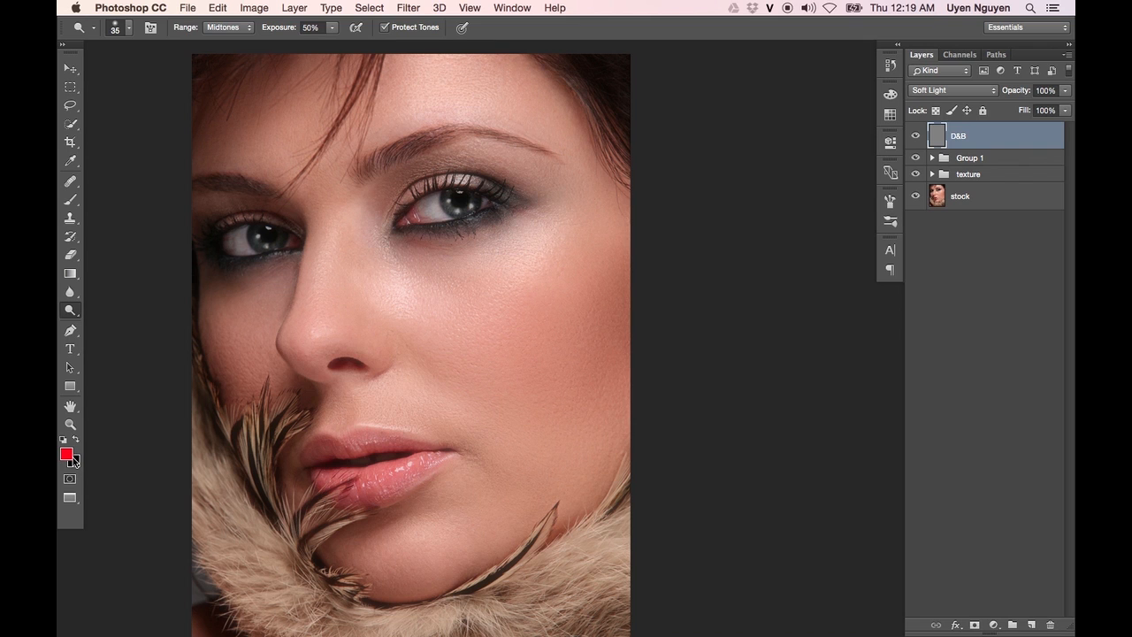
Reset the colors to black and white and activate the Brush tool at 7% opacity
key(d)
key(b)
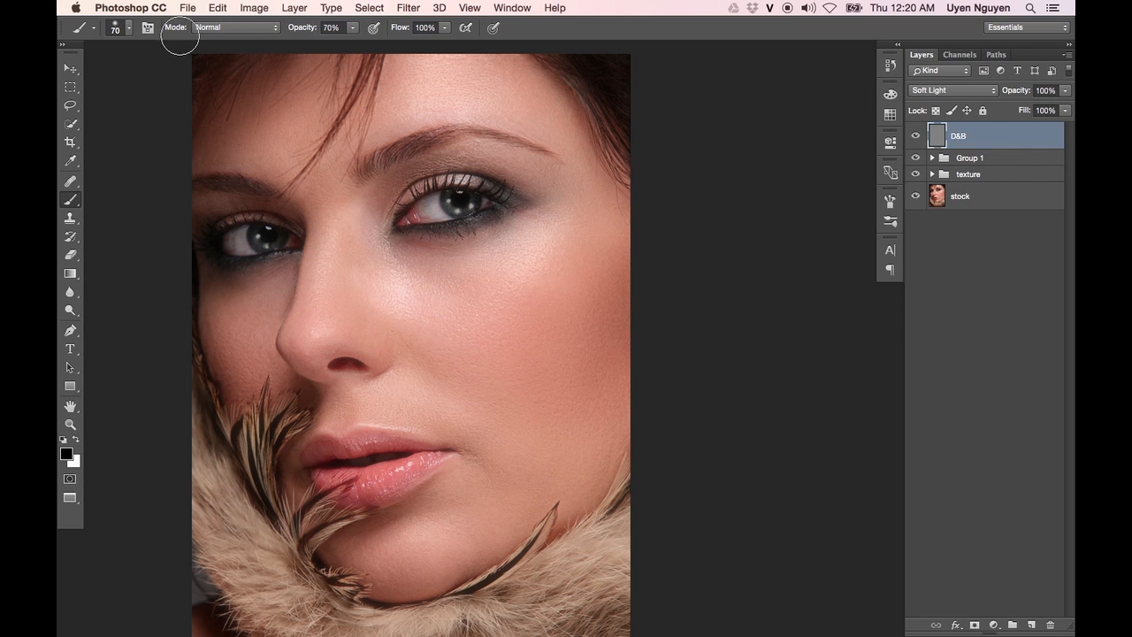
click(339, 30)
text(1)
key(Return)
Reduce the brush to 30 px and paint black over the dark makeup around the larger eye on the D&B layer
key(super+equal)
key(super+equal)
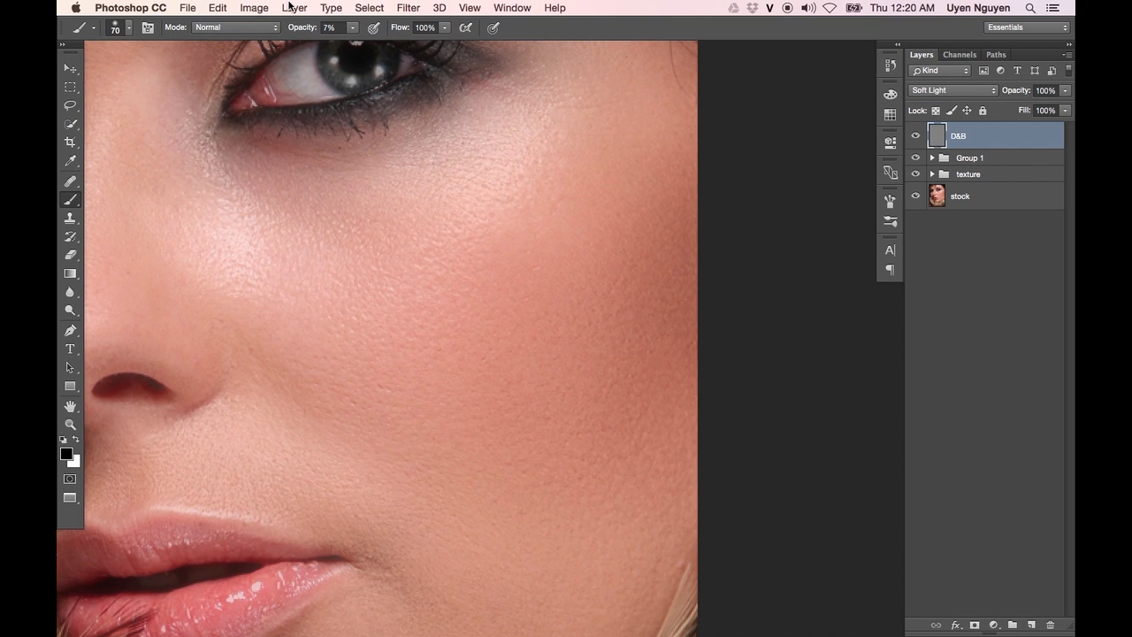
drag(463, 245, 566, 412)
drag(552, 300, 593, 369)
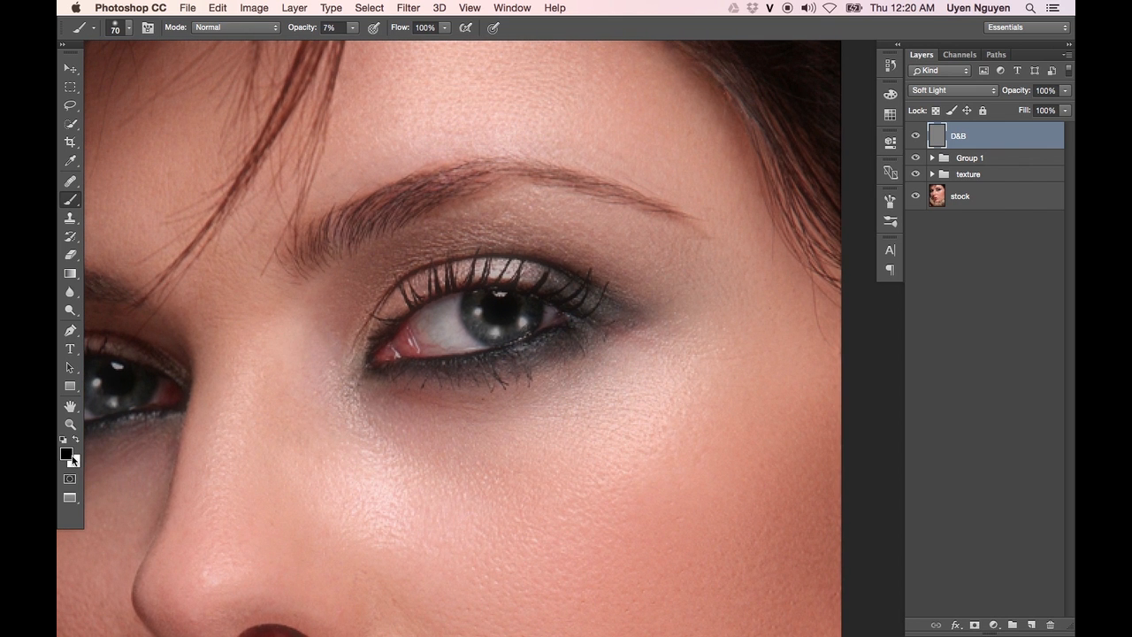
key(bracketleft)
key(bracketleft)
key(bracketleft)
key(bracketleft)
mouse_move(608, 310)
mouse_down()
mouse_move(647, 324)
mouse_move(469, 368)
mouse_move(374, 366)
mouse_up()
mouse_move(641, 323)
mouse_down()
mouse_move(531, 265)
mouse_move(481, 260)
mouse_move(420, 261)
mouse_move(385, 318)
mouse_up()
mouse_move(638, 298)
mouse_down()
mouse_move(618, 323)
mouse_move(630, 294)
mouse_up()
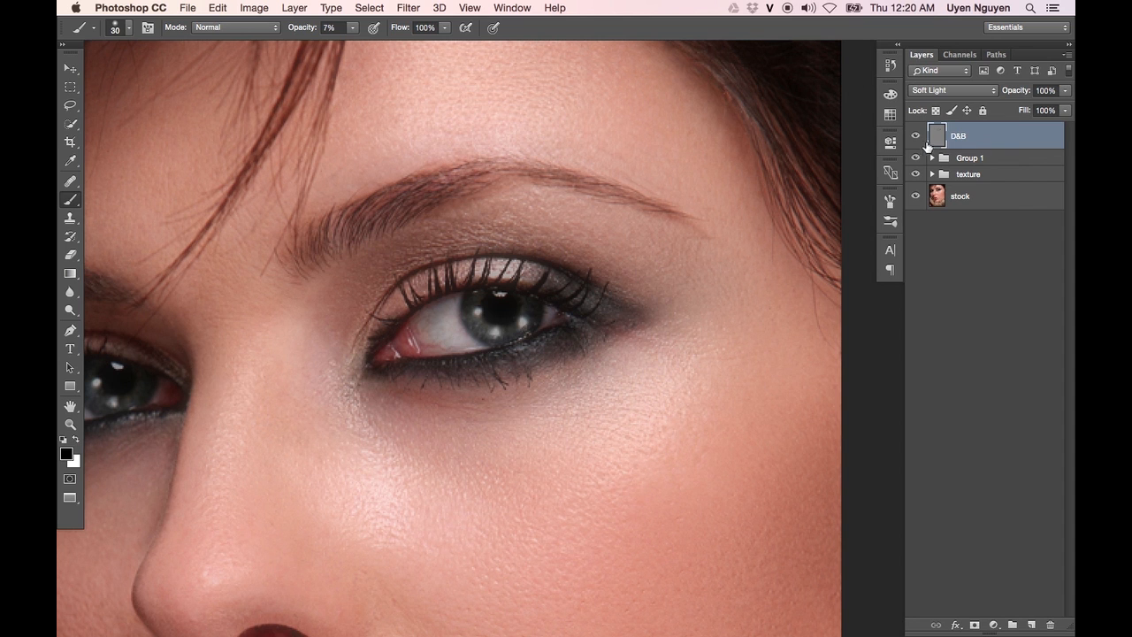
Toggle the D&B layer's visibility repeatedly to compare the eye area before and after burning
click(915, 137)
click(915, 137)
click(915, 137)
click(915, 137)
click(915, 137)
click(915, 137)
click(915, 137)
click(916, 137)
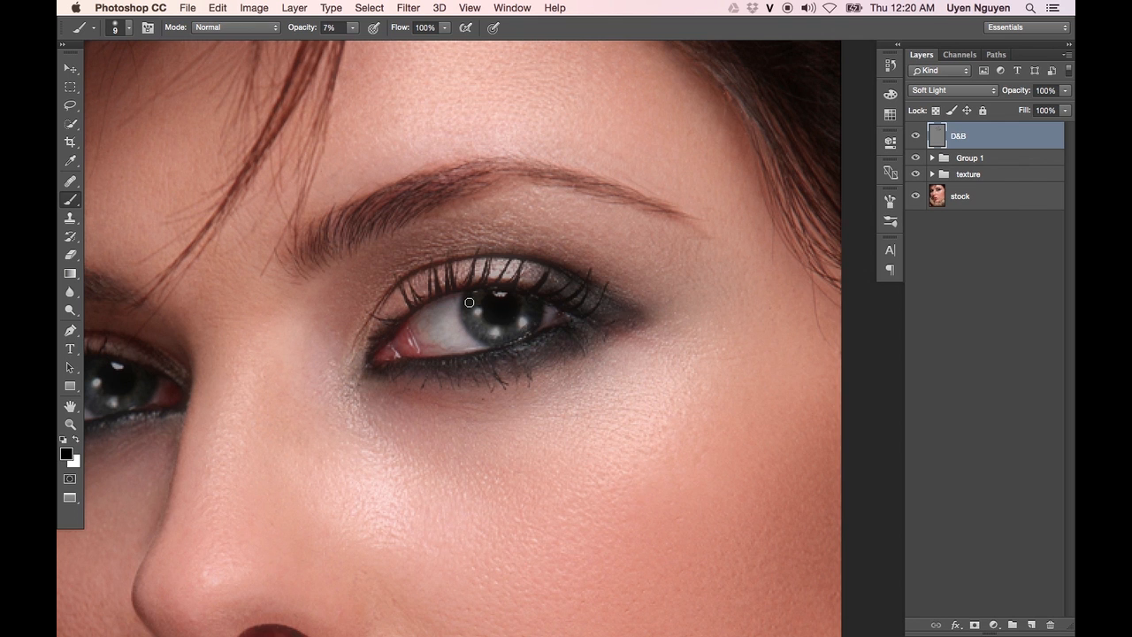
Darken the shadows around the other eye and beneath the nose with a 25 px black brush at 7% opacity
scroll(468, 302, left, 8)
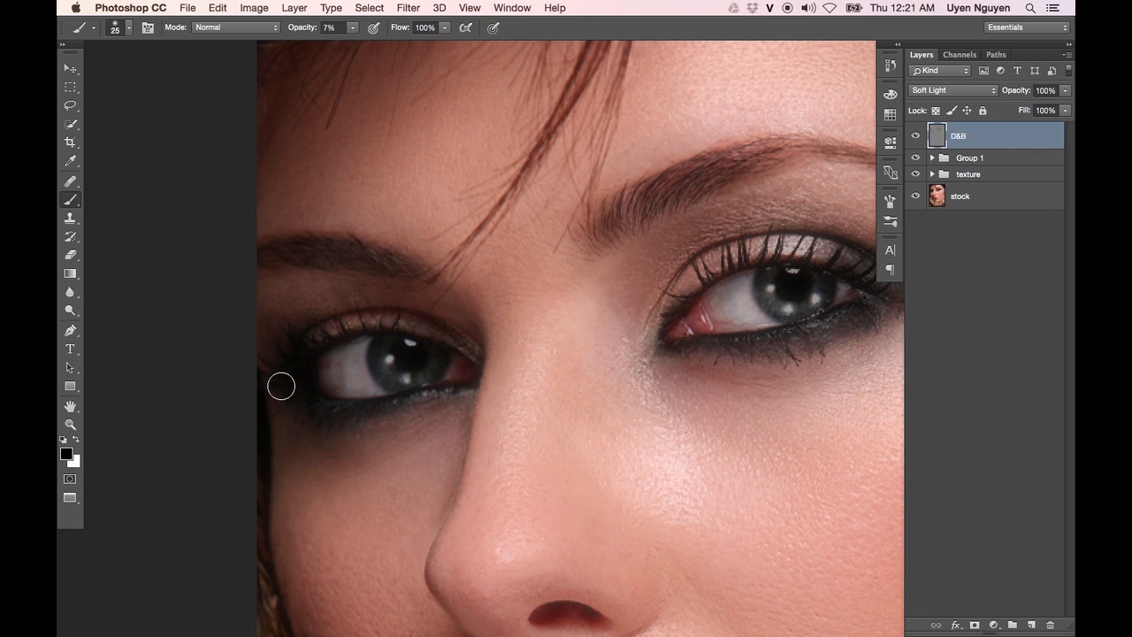
mouse_move(583, 314)
mouse_down()
mouse_move(510, 310)
mouse_move(415, 260)
mouse_move(425, 292)
mouse_up()
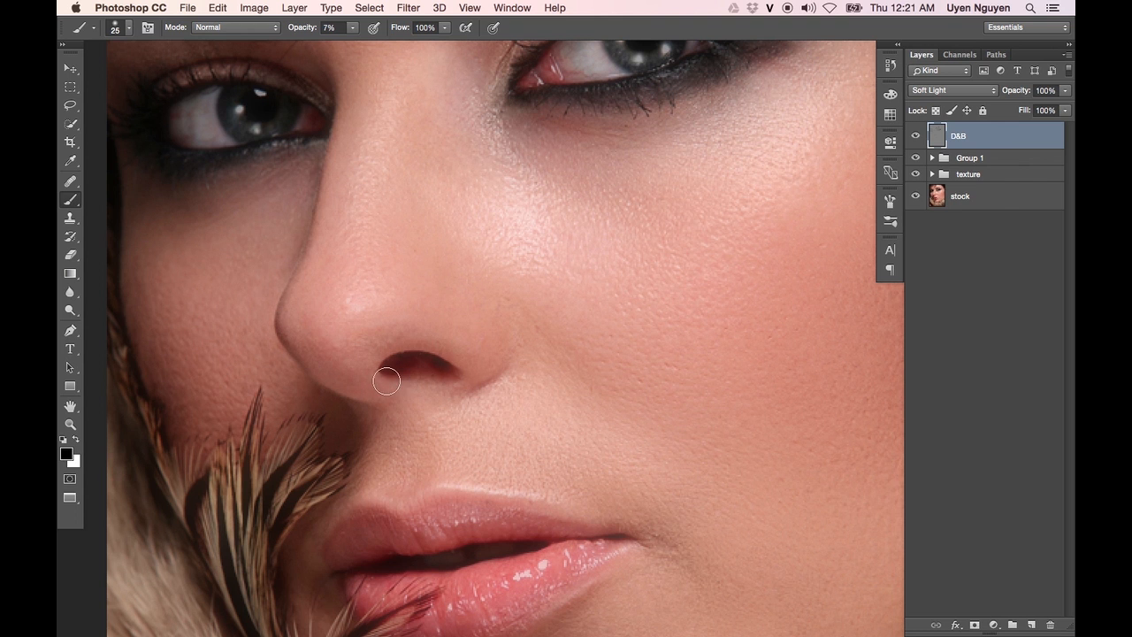
scroll(539, 333, down, 5)
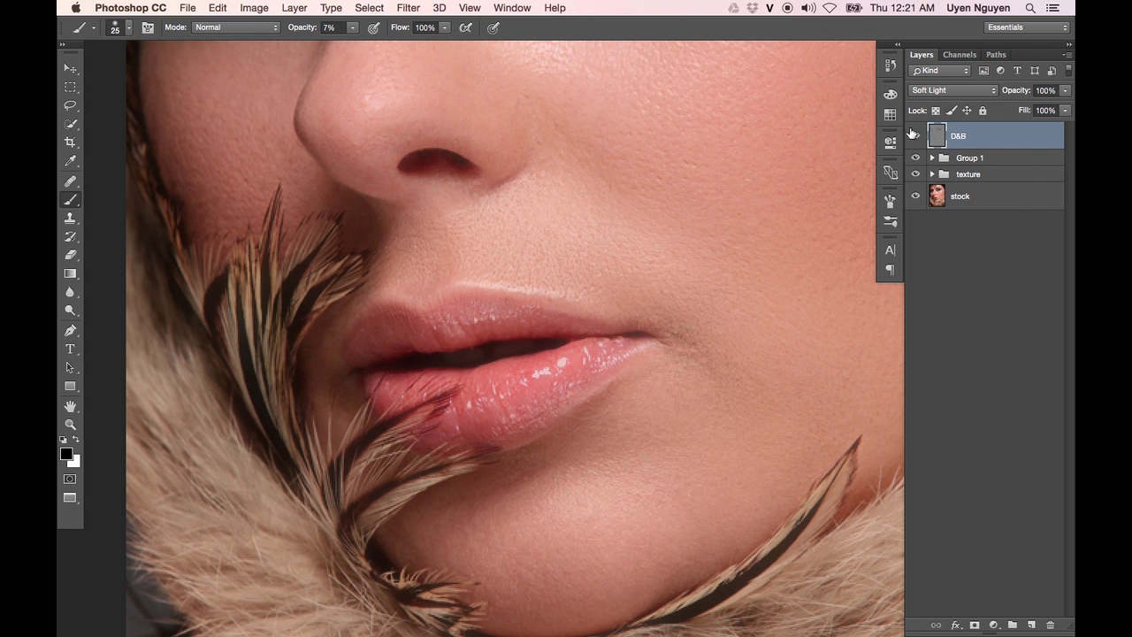
Toggle the D&B layer's visibility repeatedly to compare the lower face with and without the burning
click(916, 136)
click(916, 136)
click(915, 136)
click(916, 136)
click(916, 136)
click(916, 137)
click(916, 136)
click(916, 136)
Enlarge the brush to 100 px and darken the broad face shadows with black at 4% opacity
key(super+0)
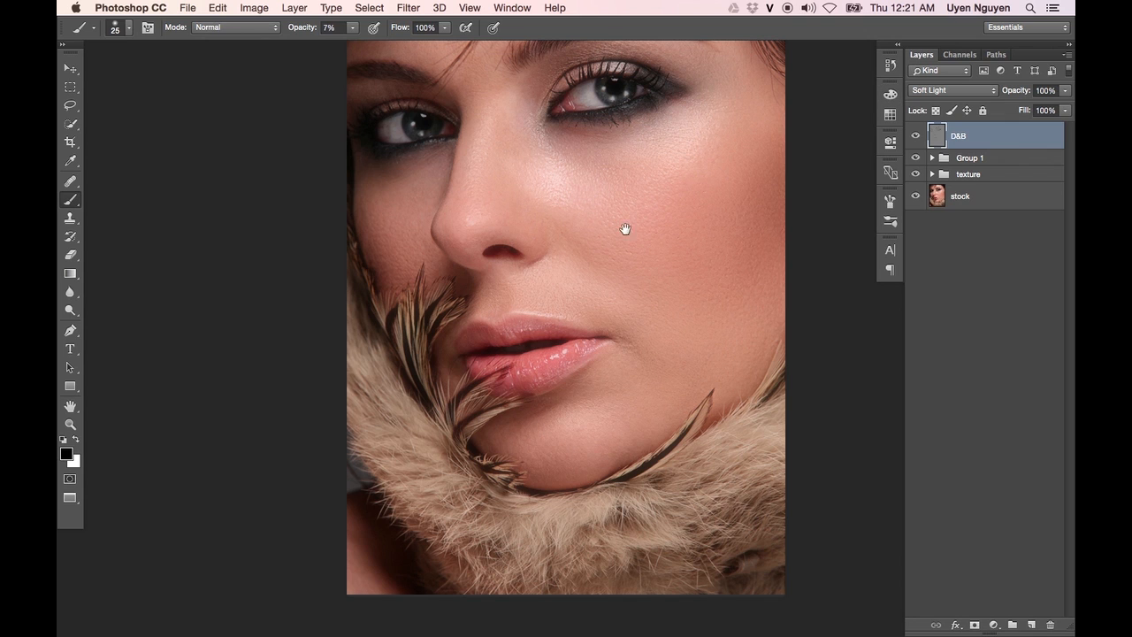
drag(625, 229, 585, 269)
key(bracketright)
key(bracketright)
key(bracketright)
key(bracketright)
key(bracketright)
key(bracketright)
key(bracketright)
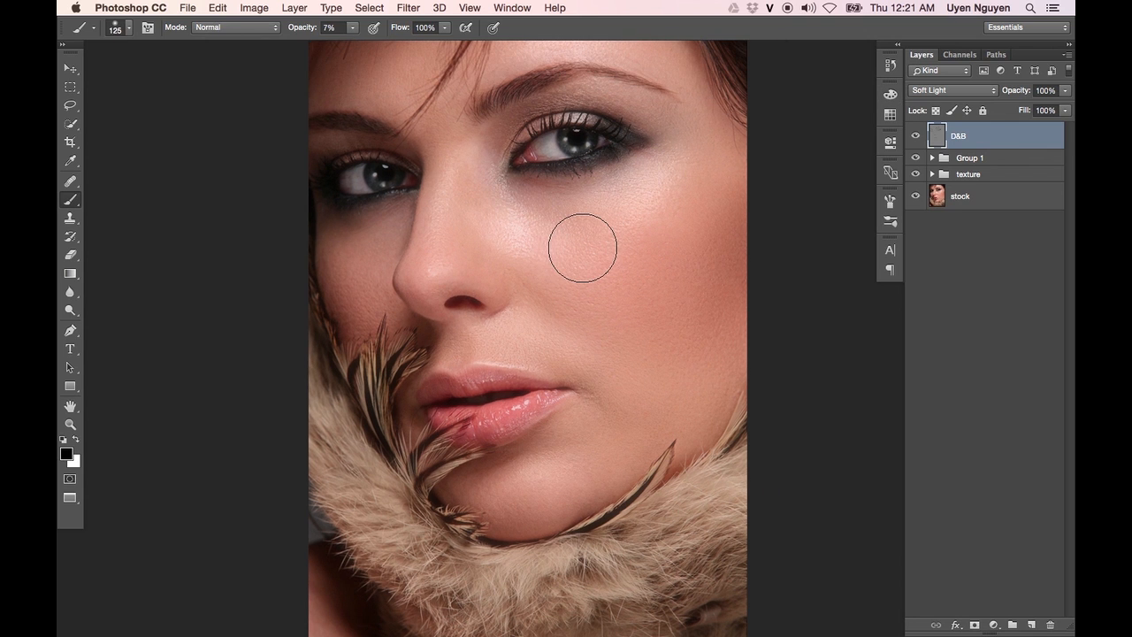
key(bracketleft)
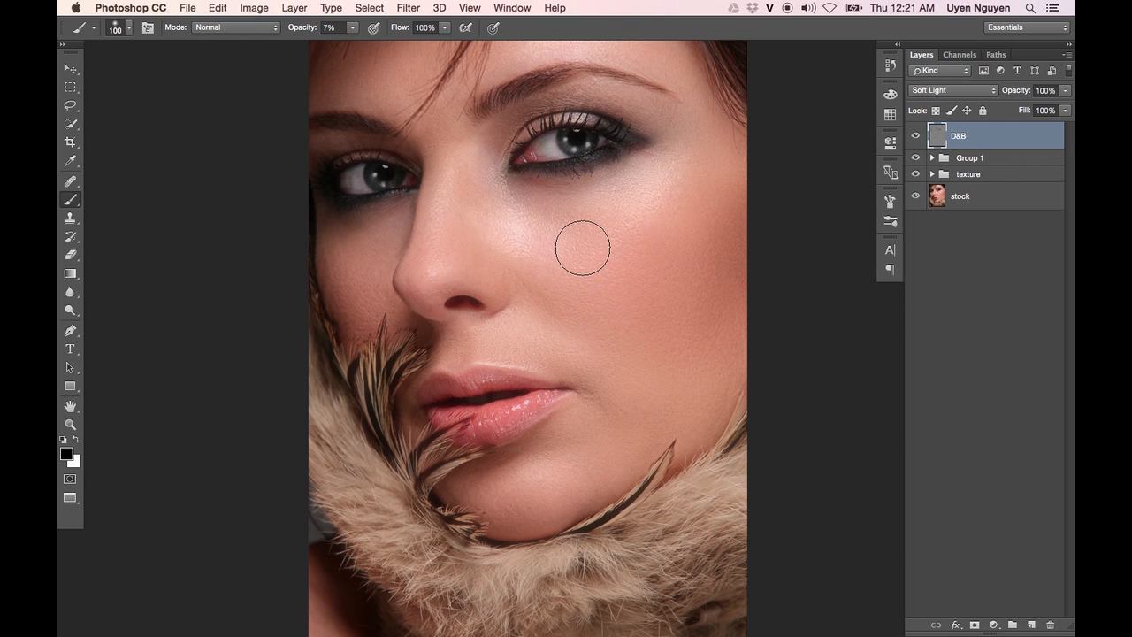
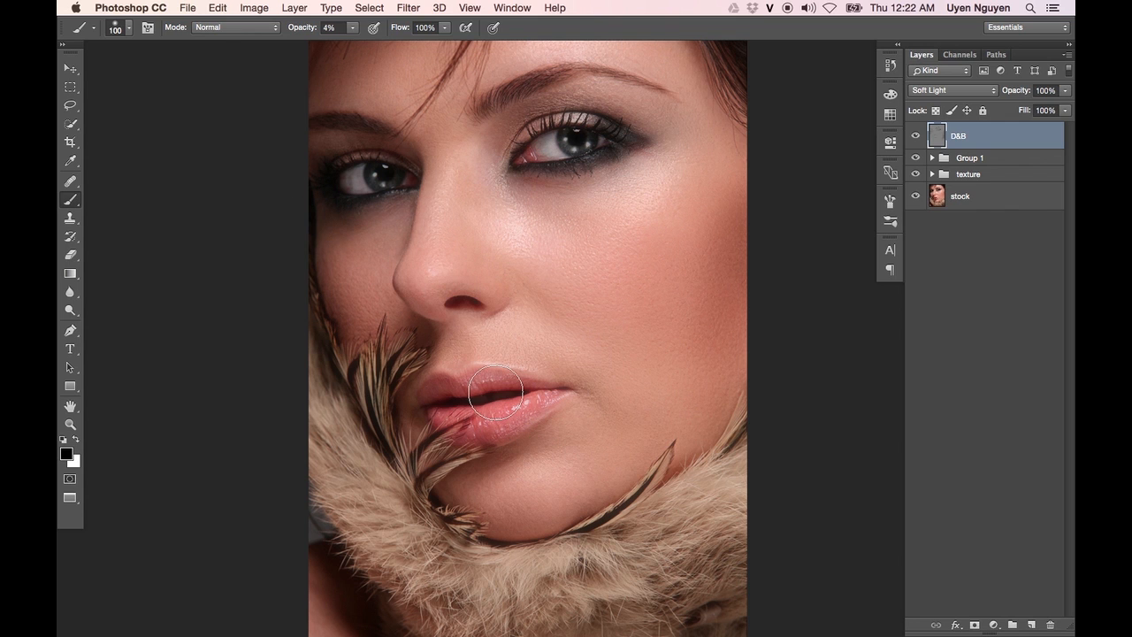
Reduce the brush to 30 px and darken the shadows below the lips and along the chin and jawline at 4% opacity
key(bracketleft)
key(bracketleft)
key(bracketleft)
key(bracketleft)
key(bracketleft)
key(bracketleft)
key(super+equal)
key(super+equal)
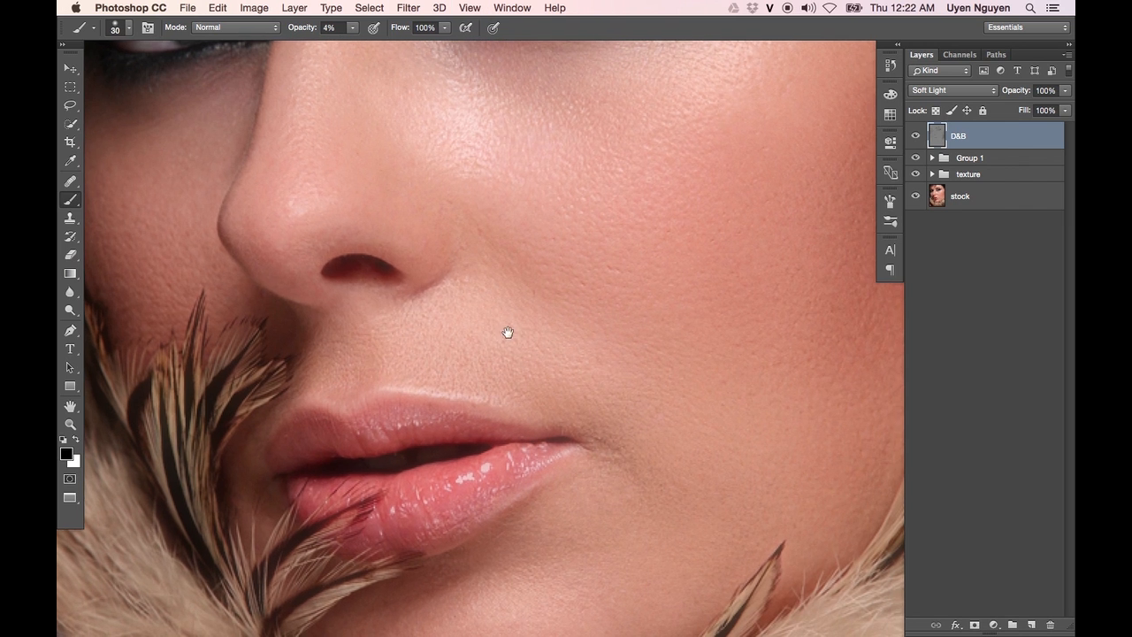
scroll(508, 331, down, 5)
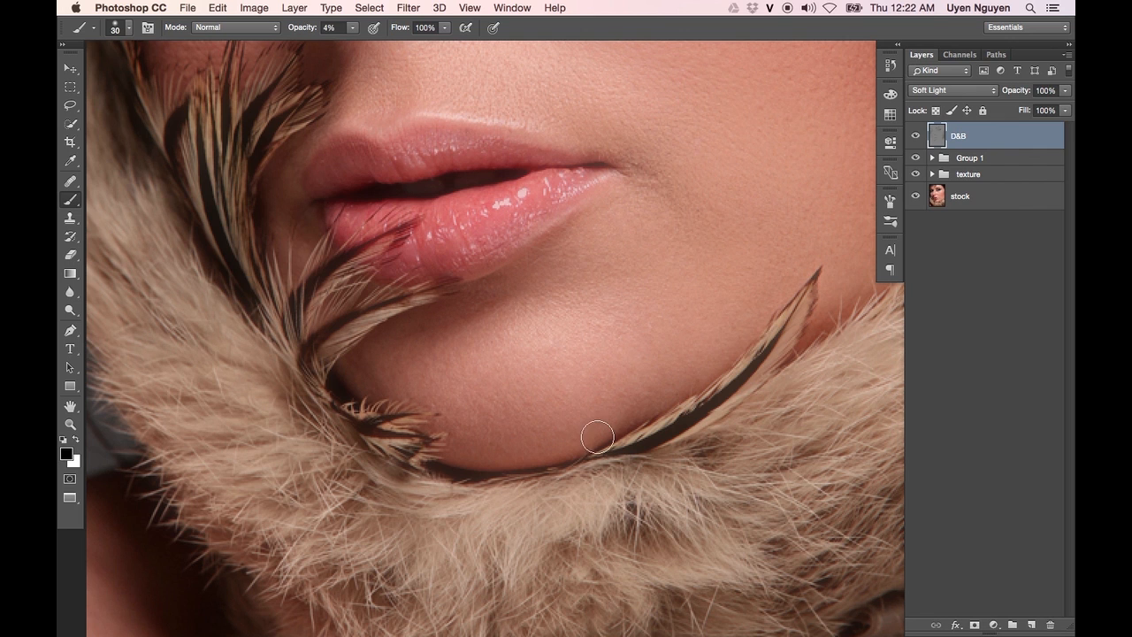
scroll(707, 371, right, 8)
scroll(708, 371, up, 2)
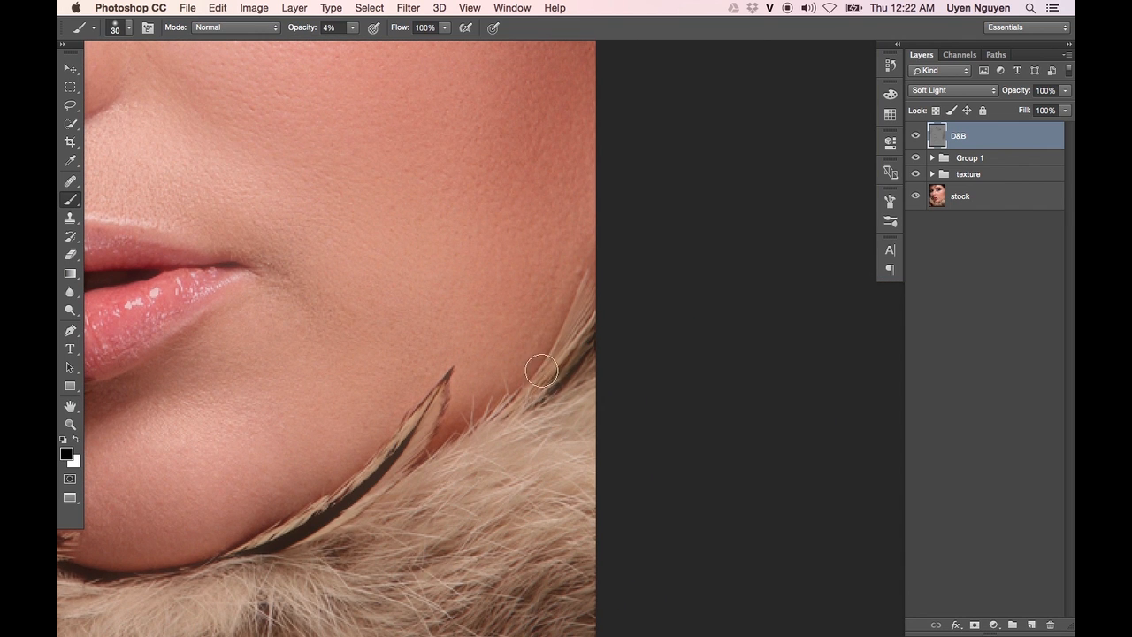
scroll(387, 395, left, 10)
scroll(386, 395, down, 3)
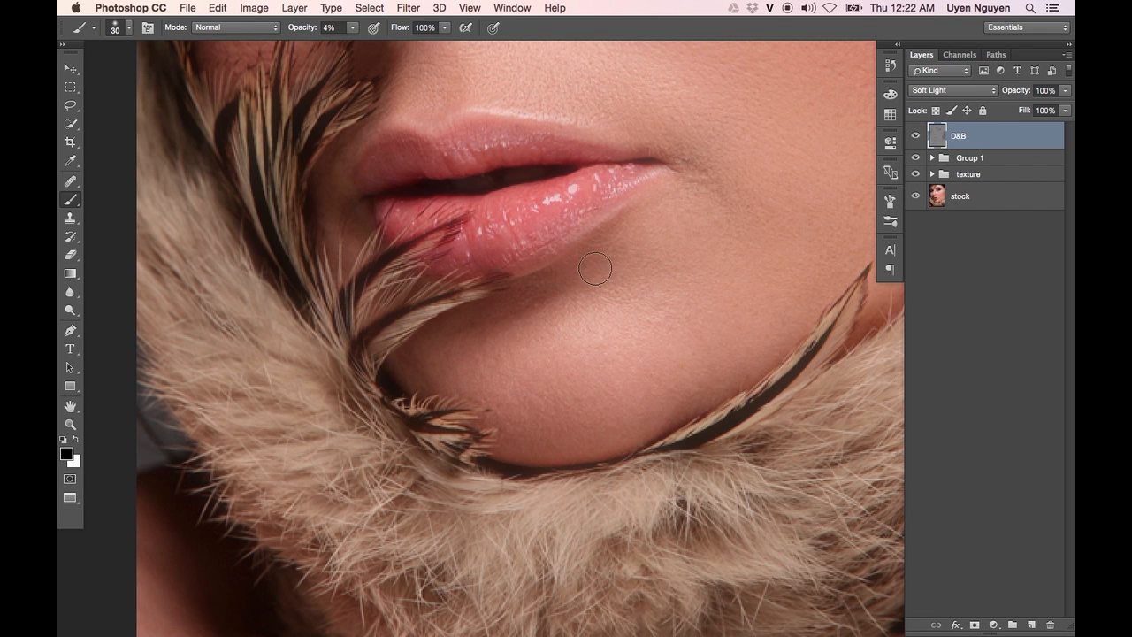
scroll(464, 315, down, 3)
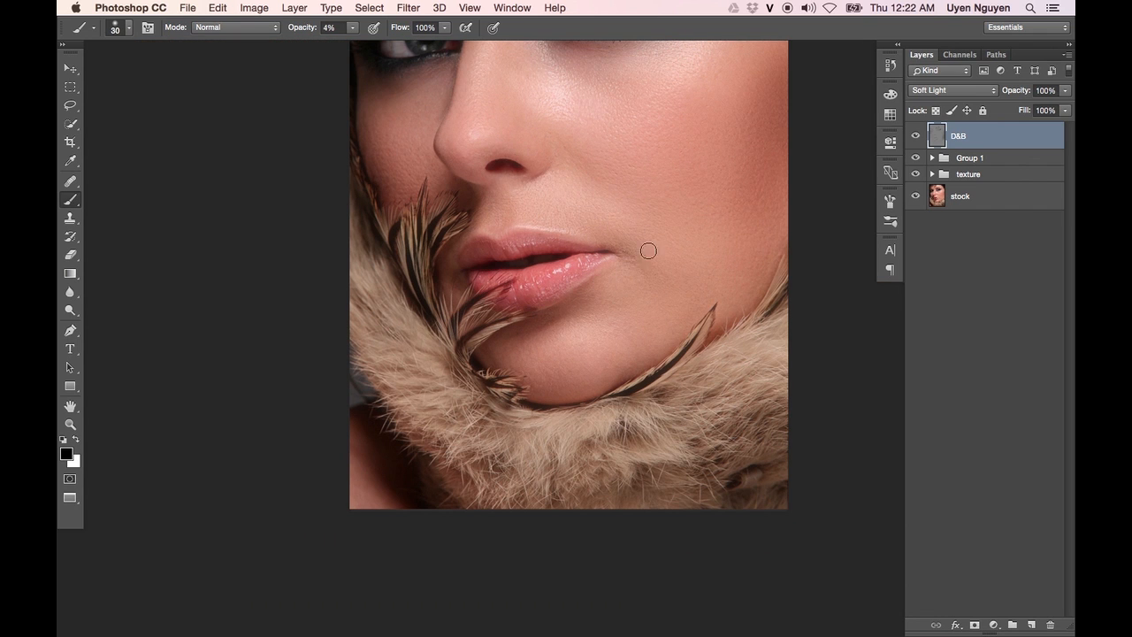
Enlarge the brush to 70 px and darken the outer contours of the face with black at 4% opacity
scroll(648, 251, up, 4)
scroll(648, 251, right, 3)
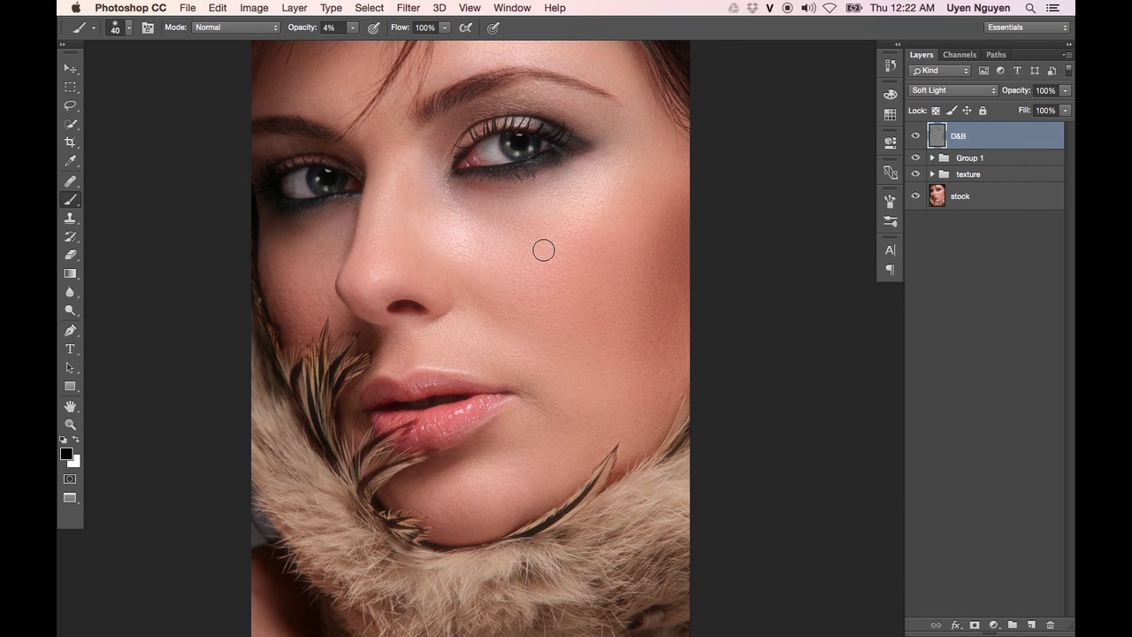
scroll(477, 113, up, 4)
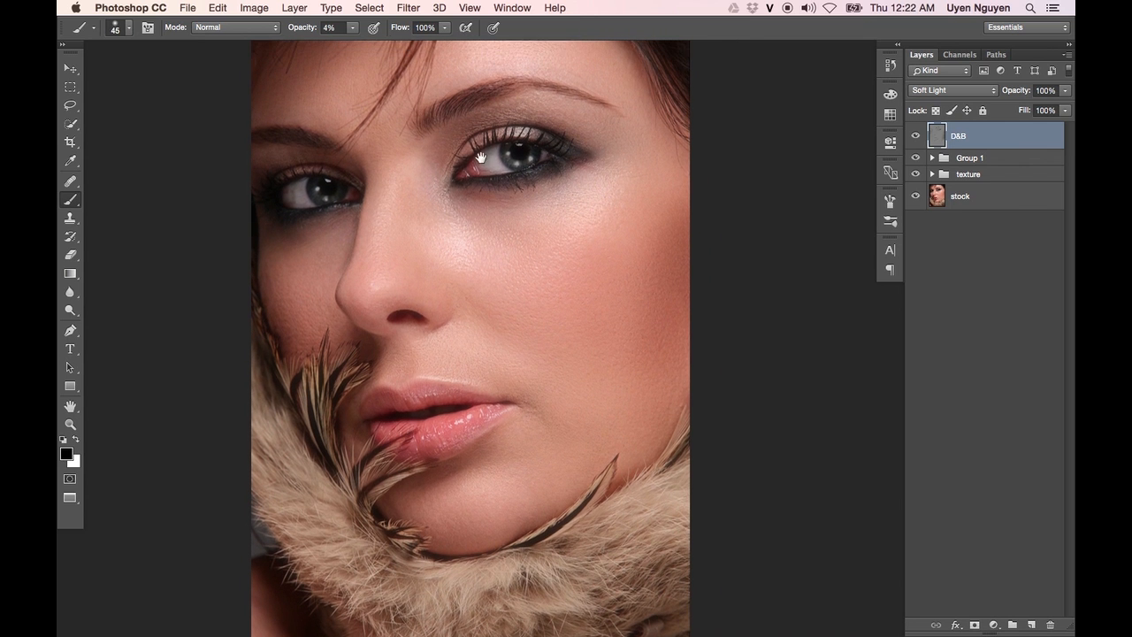
key(bracketright)
key(bracketright)
key(bracketright)
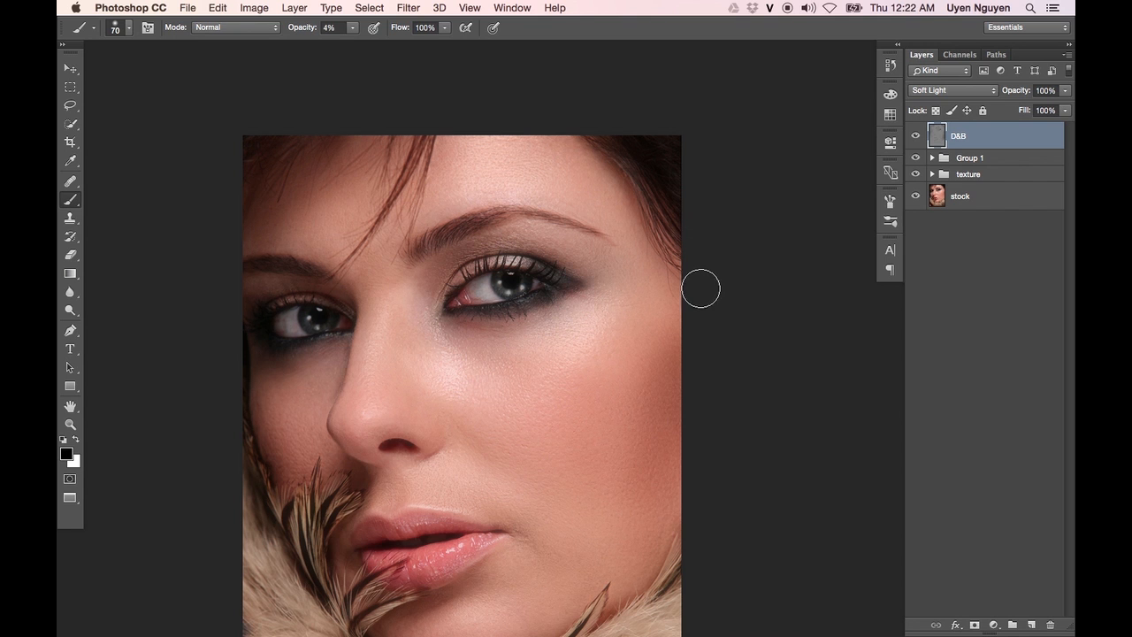
Lower the brush opacity to 2% and refine the black shading around the eye and cheek with the 70 px brush
key(super+equal)
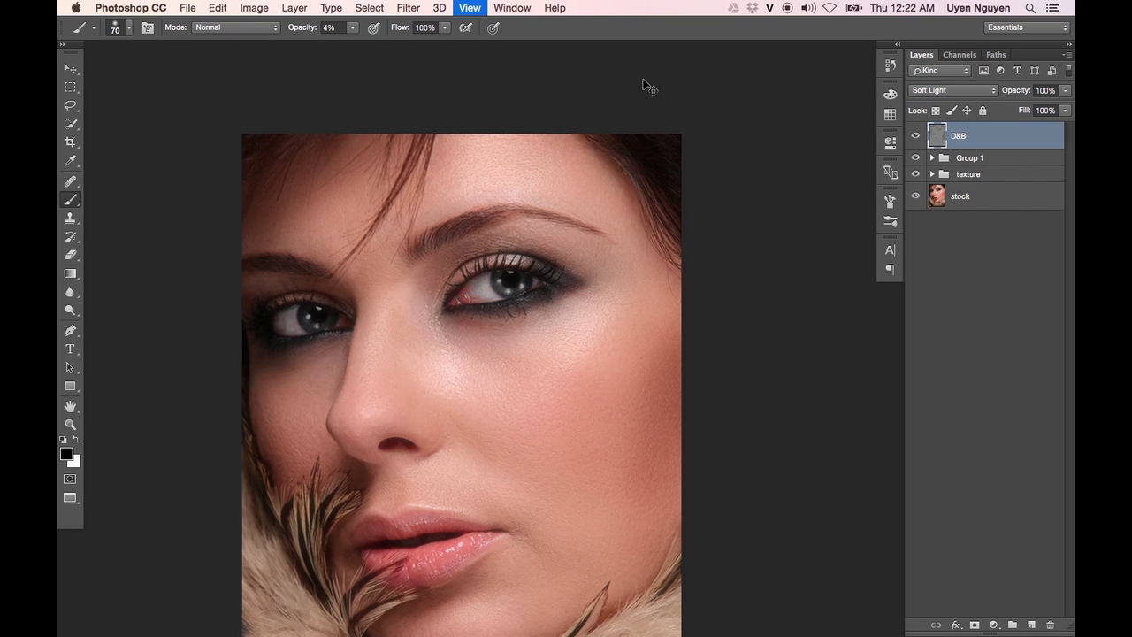
scroll(757, 168, up, 5)
scroll(757, 168, right, 4)
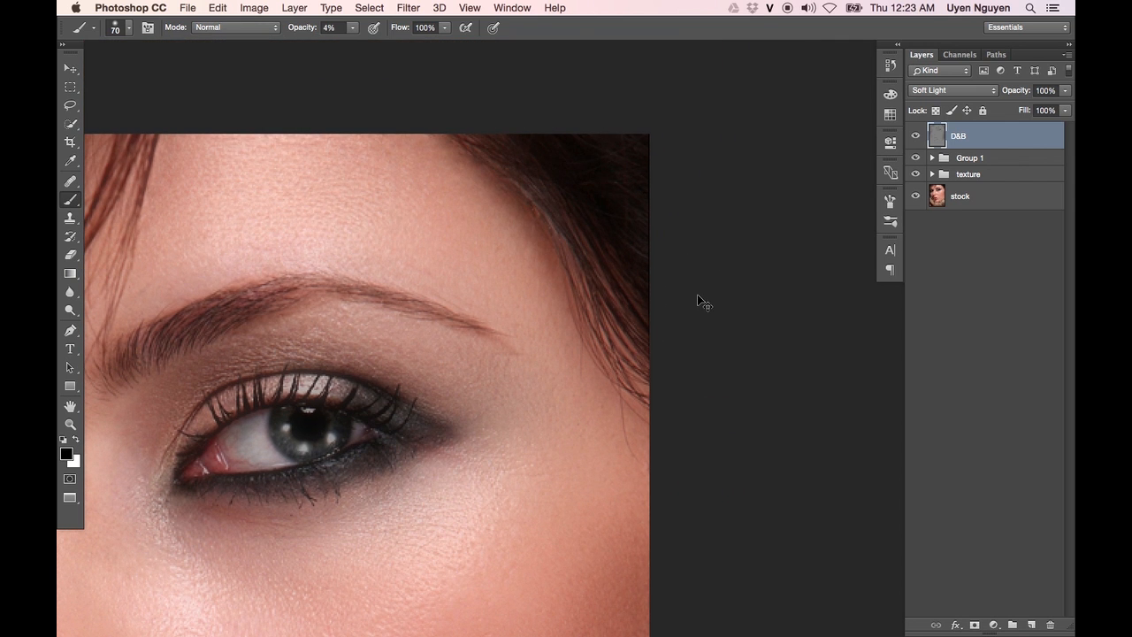
key(super+minus)
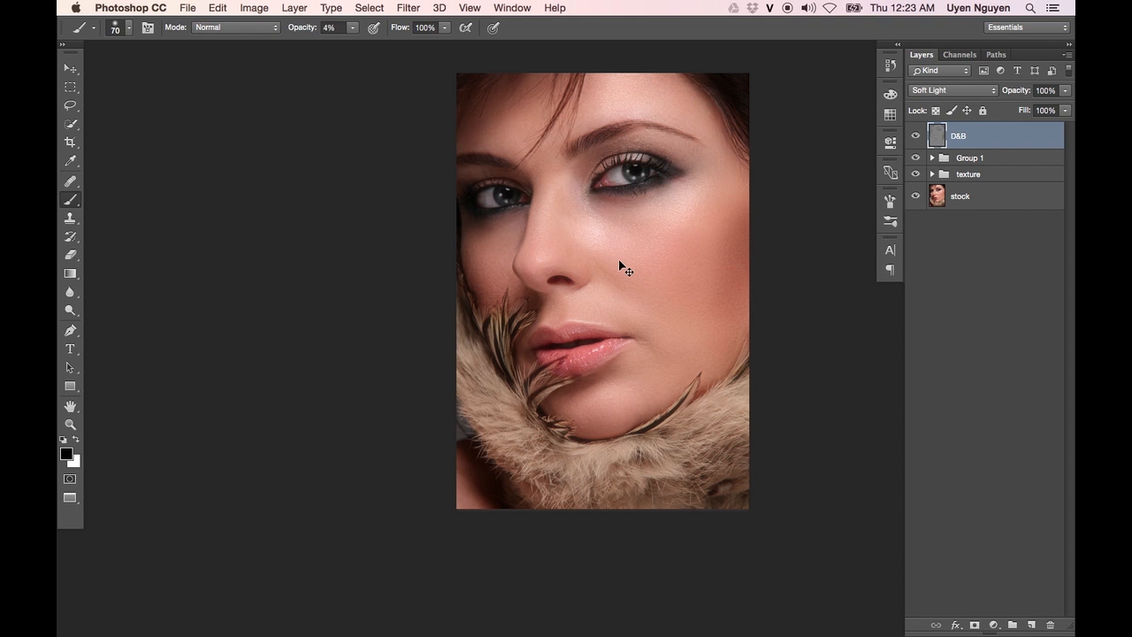
key(super+plus)
drag(647, 191, 540, 270)
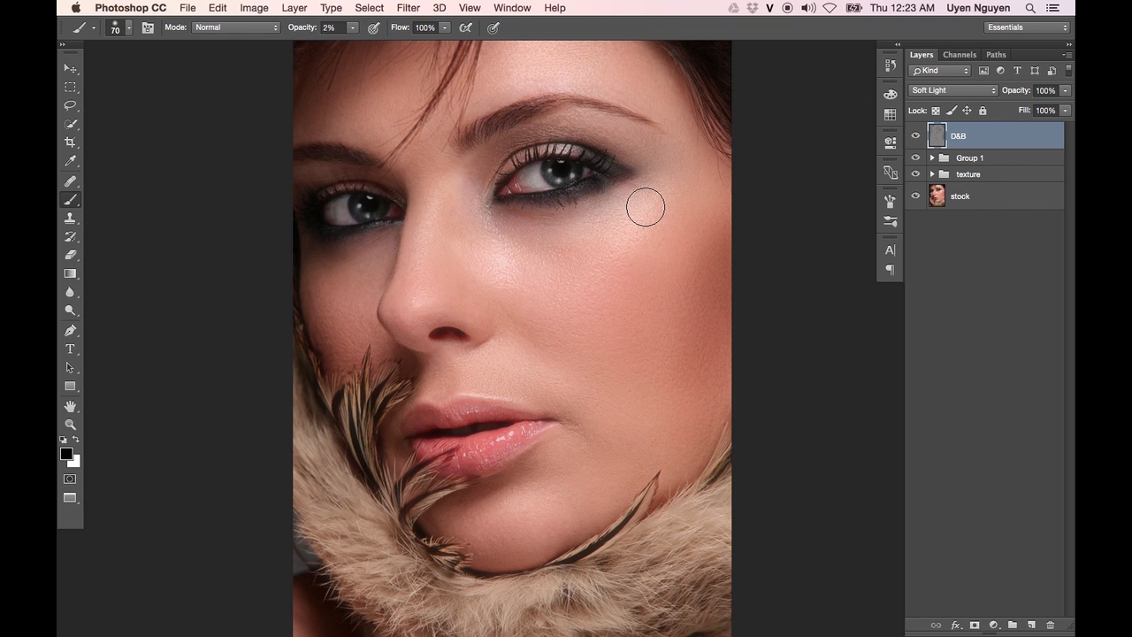
key(super+plus)
drag(695, 240, 578, 360)
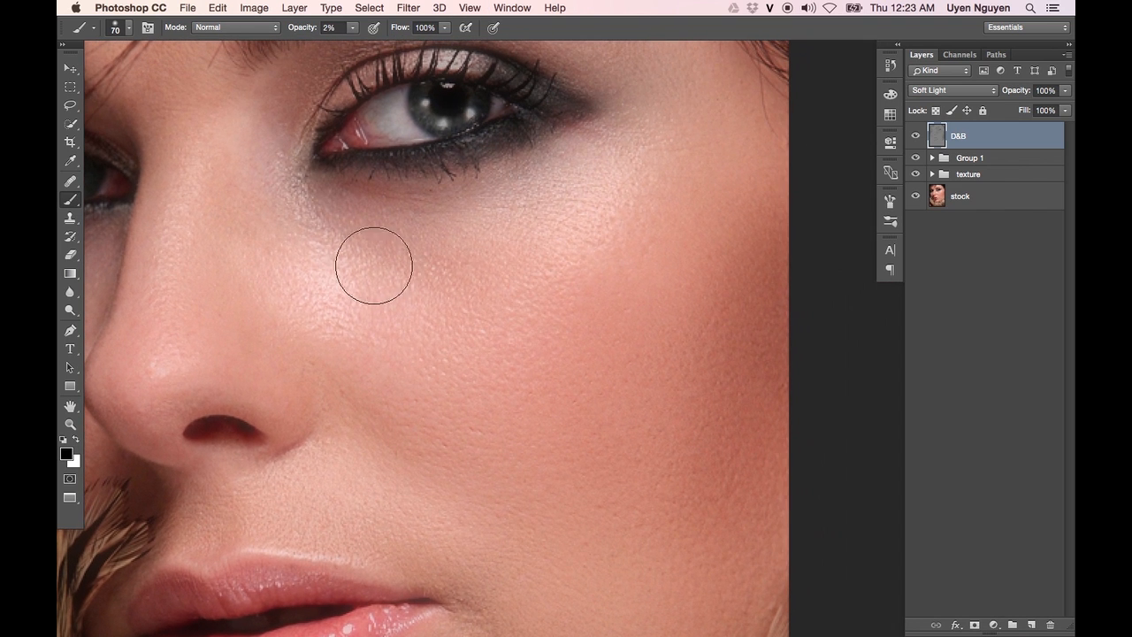
Switch to white and lighten the skin below the eye at 7% opacity, reducing the brush to 40 and 25 px
key(x)
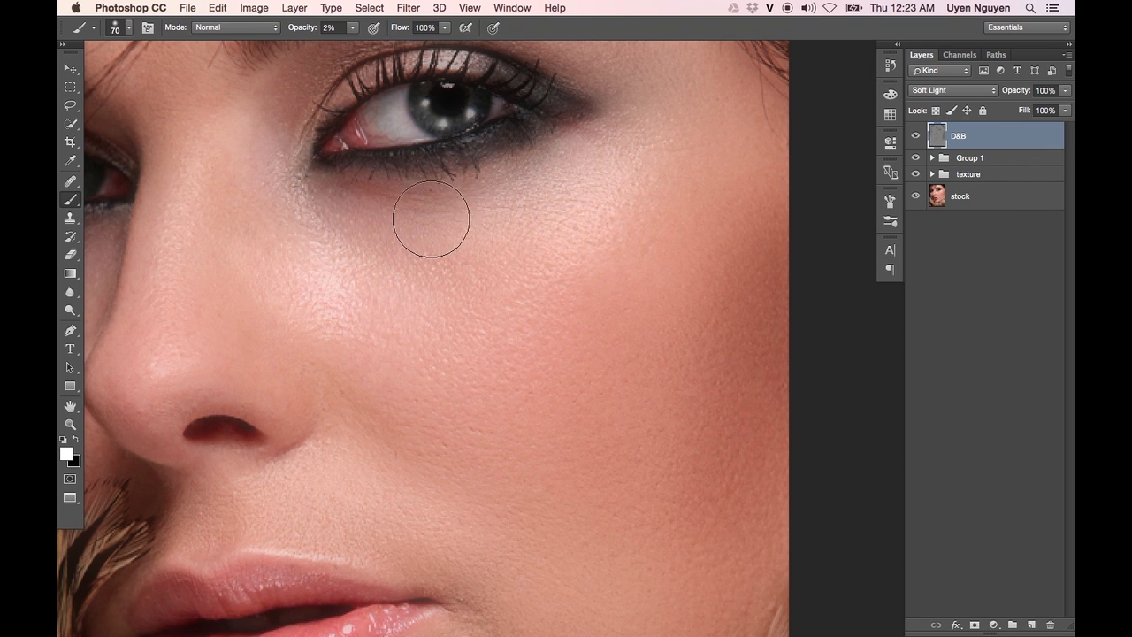
key(bracketleft)
key(bracketleft)
key(bracketleft)
key(super+plus)
drag(377, 248, 403, 340)
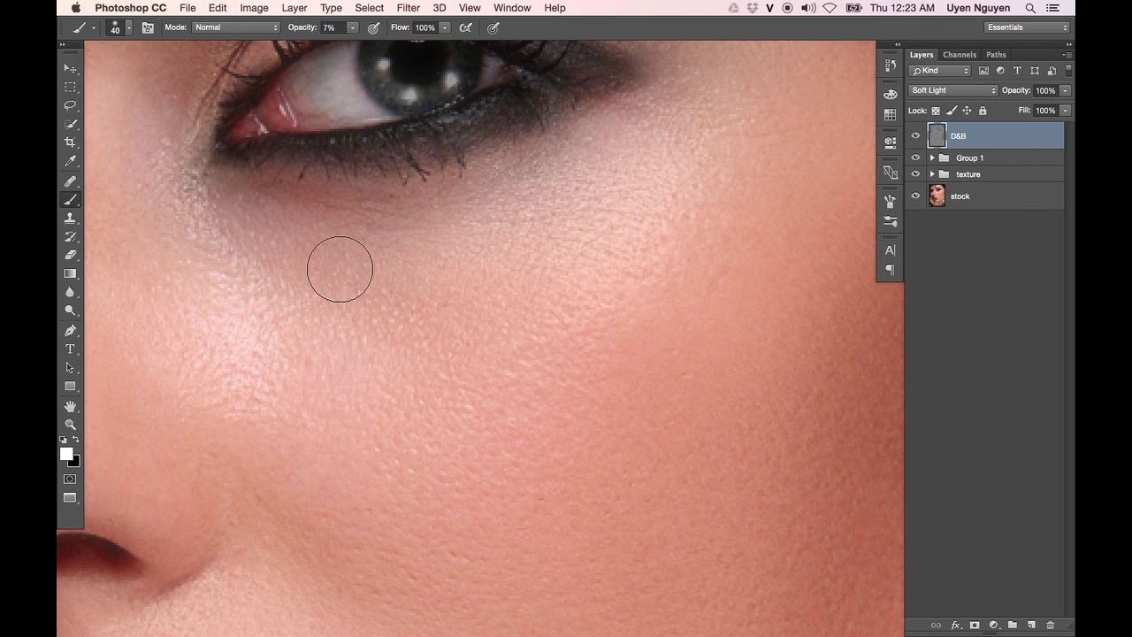
key(bracketleft)
key(bracketleft)
key(bracketleft)
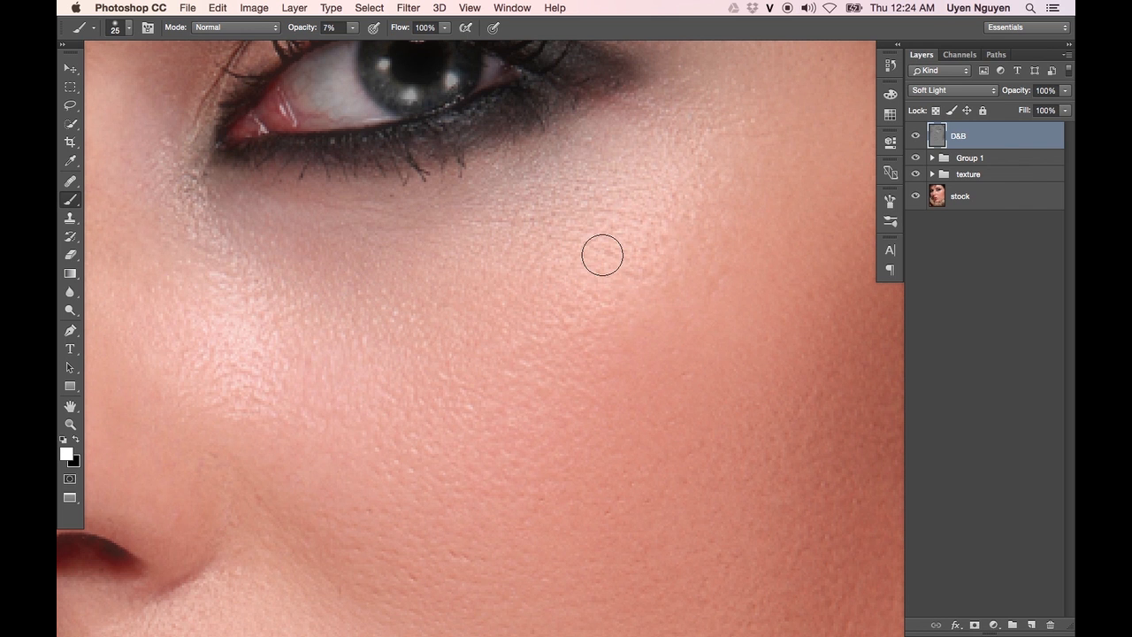
Review the whole face and switch the brush color back to black for the area below the eye
key(super+minus)
key(super+minus)
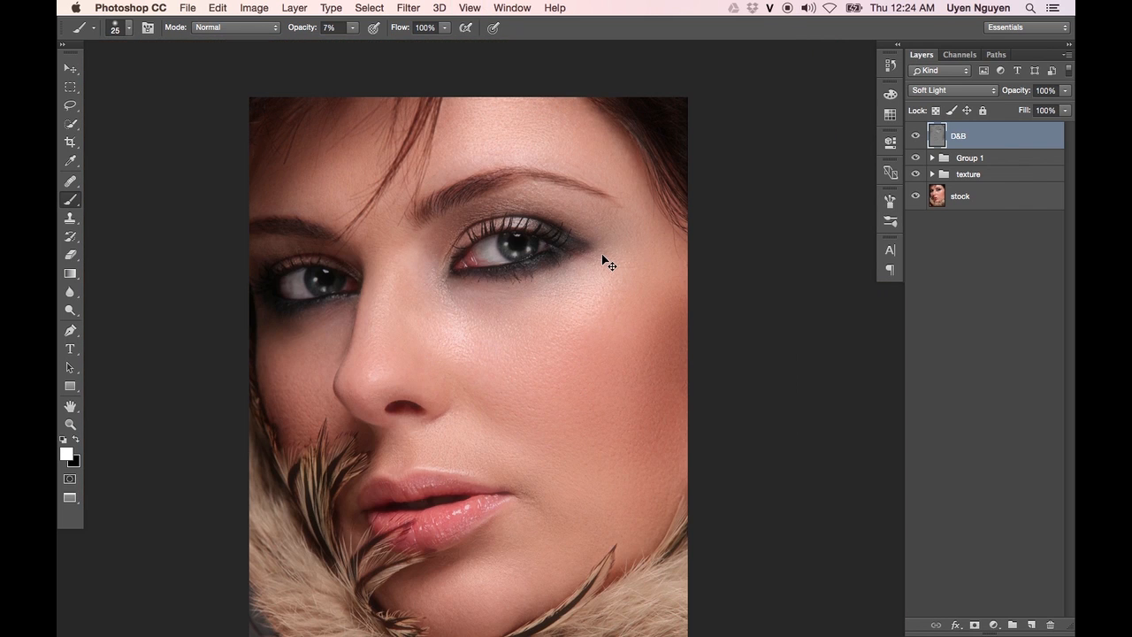
key(super+plus)
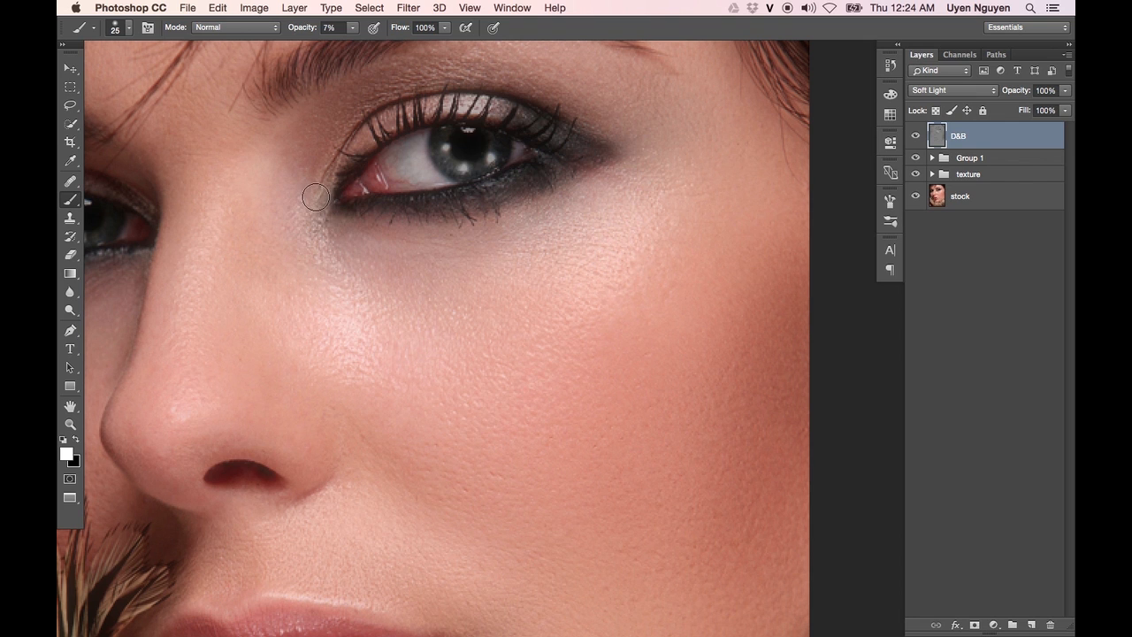
key(x)
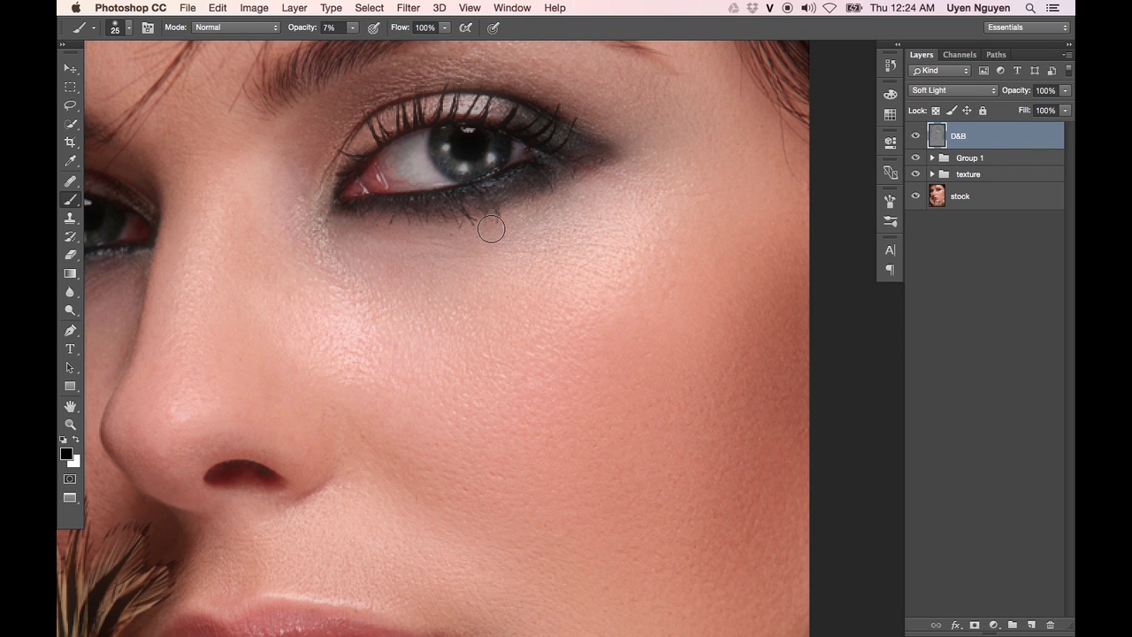
Switch to white, enlarge the brush to 45 px and lighten the ridge of the nose at 7% opacity
key(x)
key(super+minus)
key(super+minus)
drag(547, 325, 491, 194)
key(bracketright)
key(bracketright)
key(bracketright)
key(bracketright)
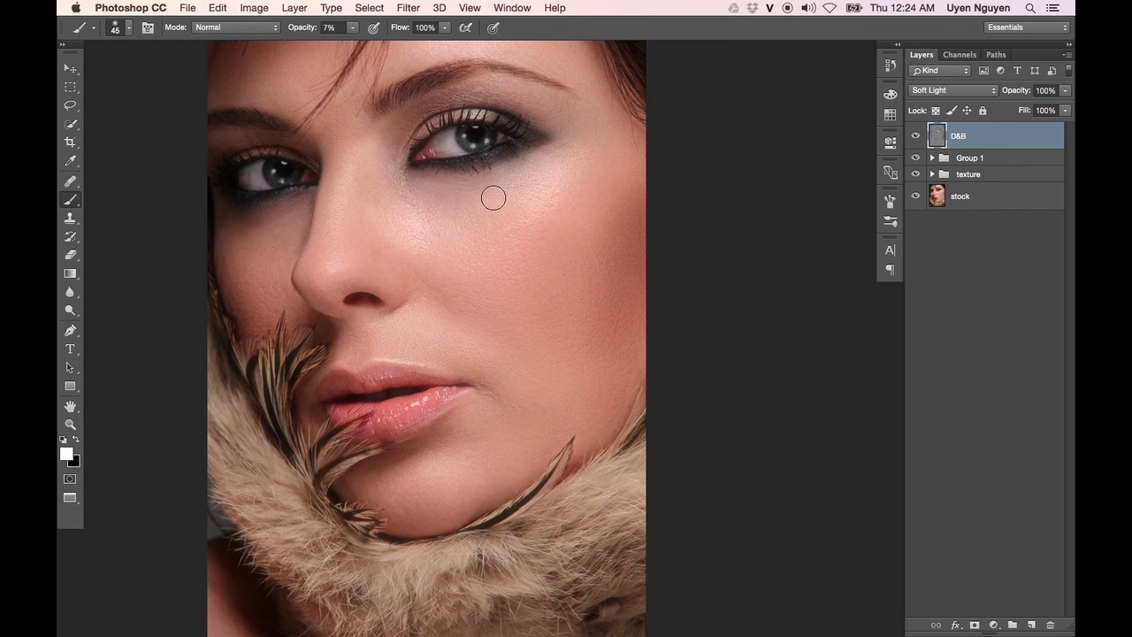
mouse_move(337, 167)
mouse_down()
mouse_move(324, 274)
mouse_move(344, 263)
mouse_move(330, 265)
mouse_move(329, 188)
mouse_move(321, 268)
mouse_up()
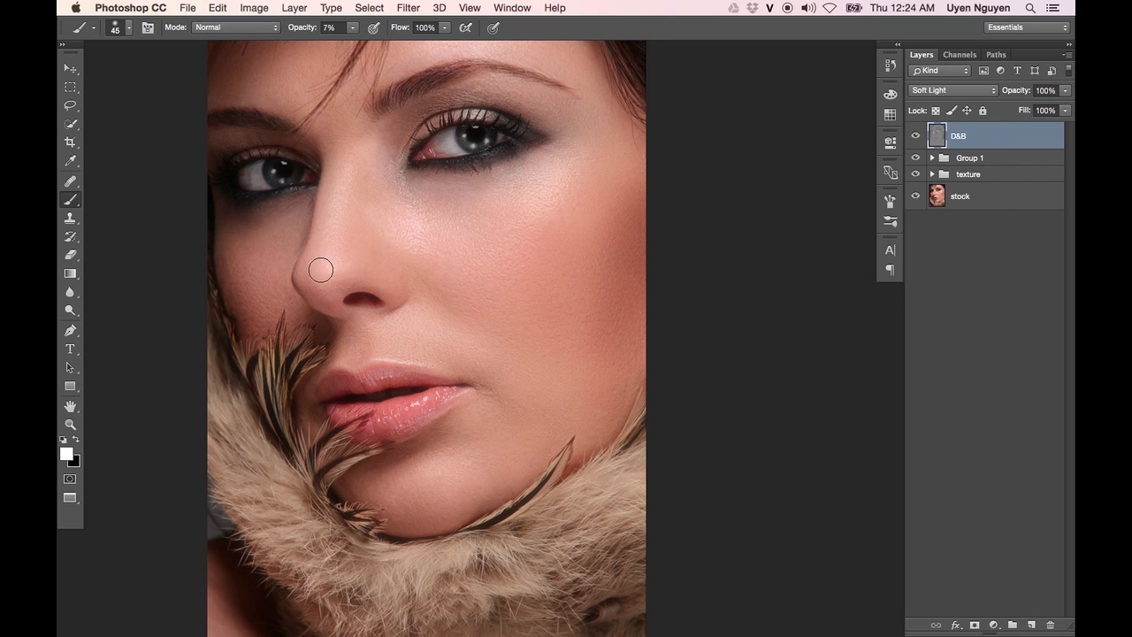
mouse_move(331, 157)
mouse_down()
mouse_move(316, 278)
mouse_move(330, 160)
mouse_move(321, 261)
mouse_up()
Lighten the lips and their edges with white at 7% opacity, reducing the brush to 30, 25 and 9 px
key(super+equal)
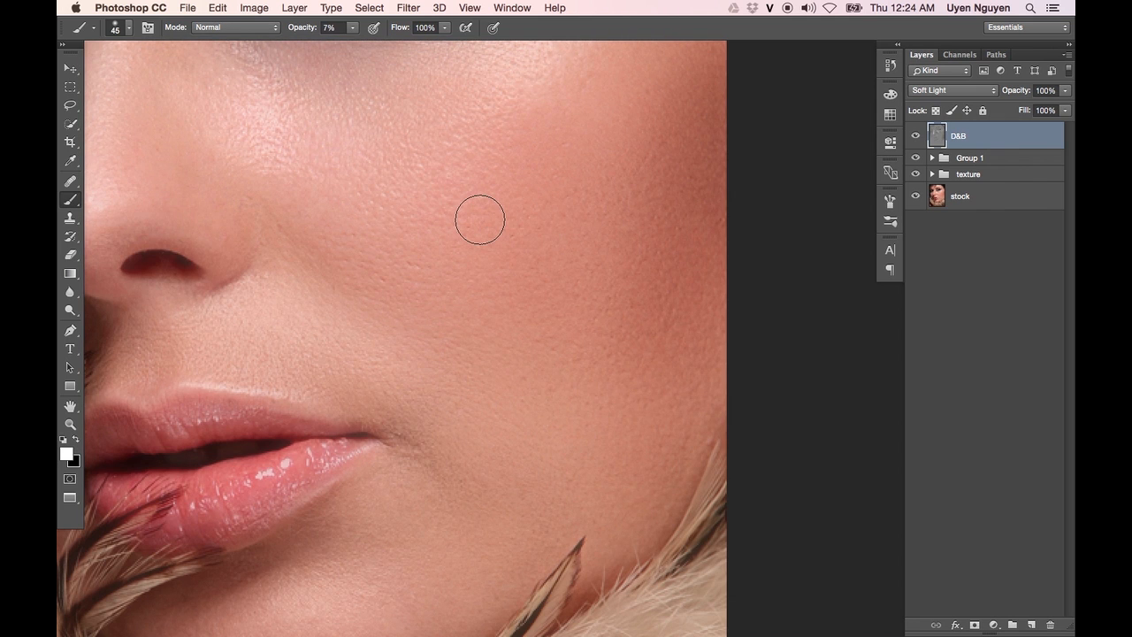
drag(460, 357, 606, 257)
key(bracketleft)
key(bracketleft)
key(super+equal)
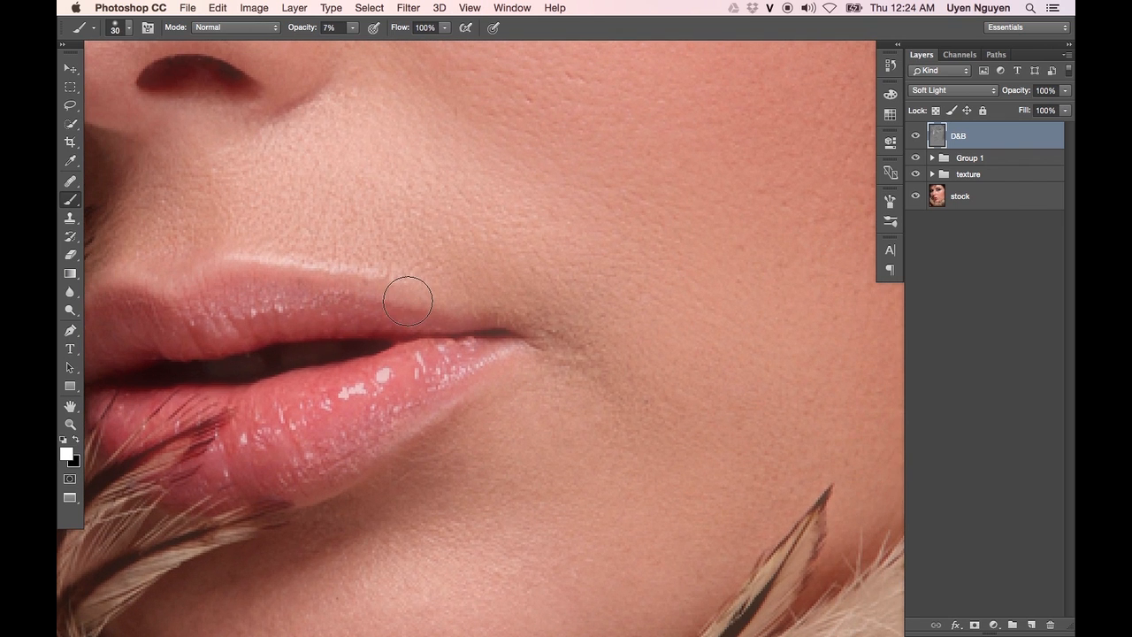
key(bracketleft)
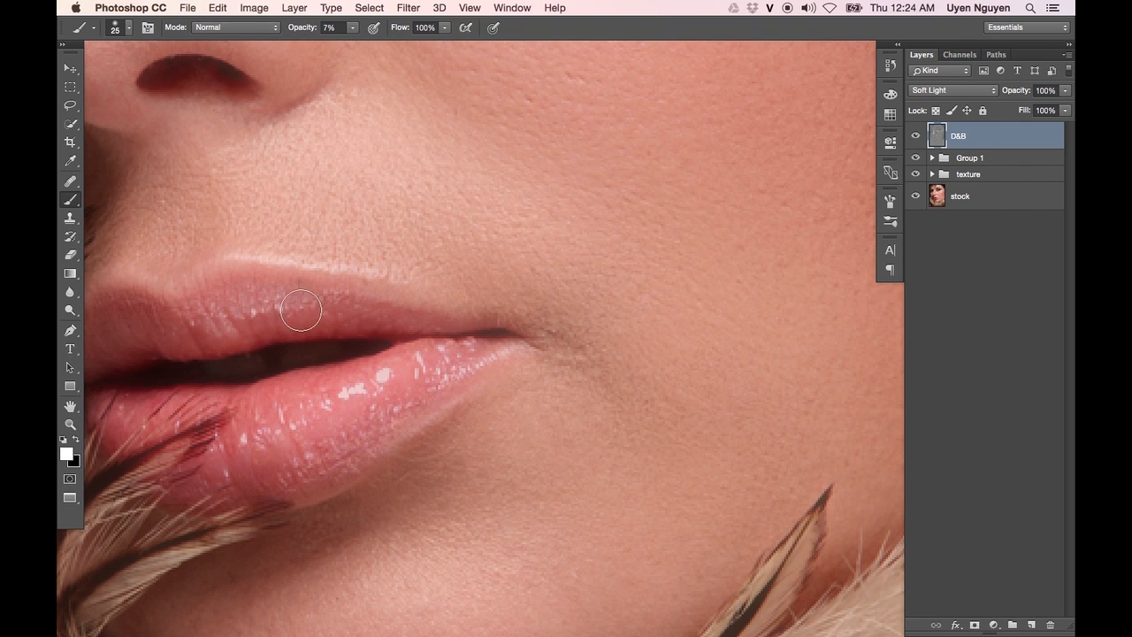
key(bracketleft)
key(bracketleft)
key(bracketleft)
key(bracketleft)
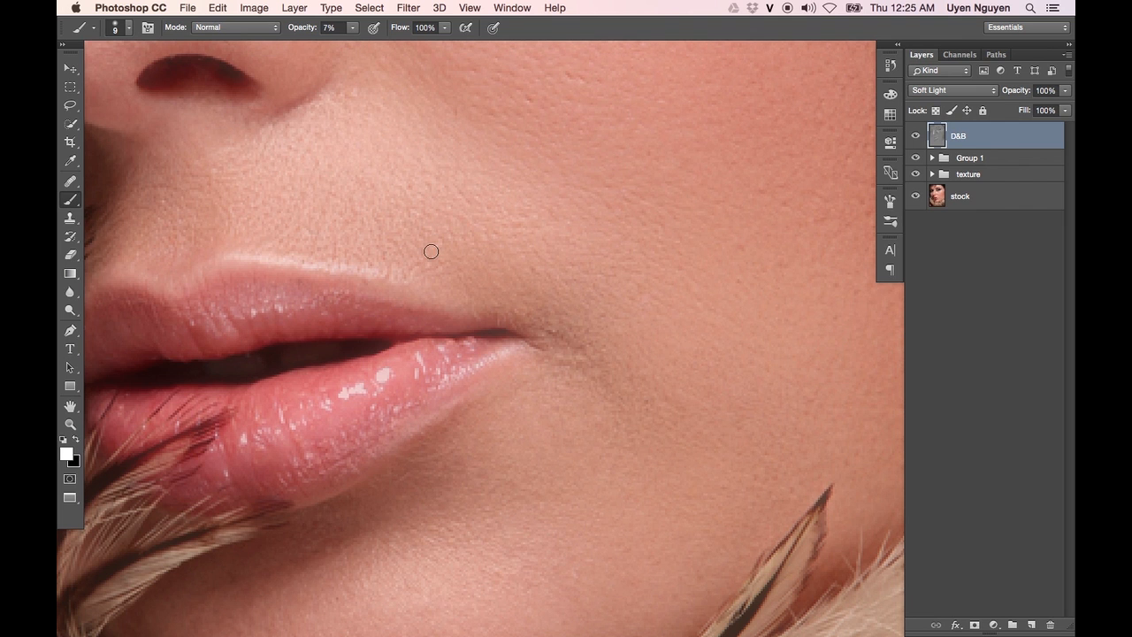
Compare the whole portrait with and without the D&B layer by toggling its visibility, leaving it visible
key(super+minus)
key(super+minus)
key(super+minus)
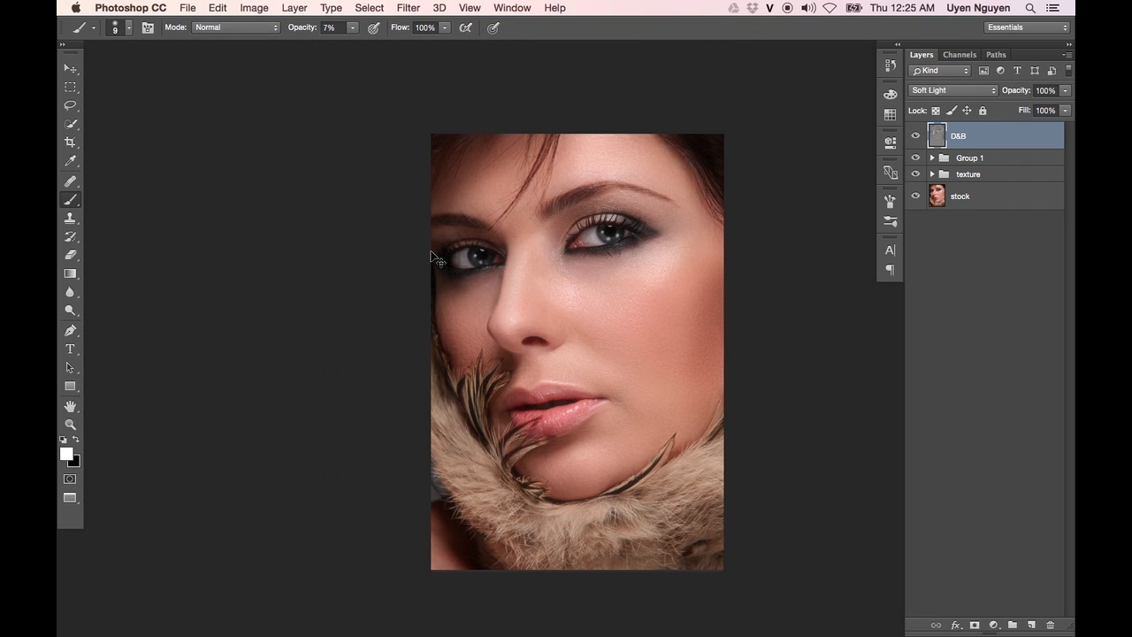
key(super+plus)
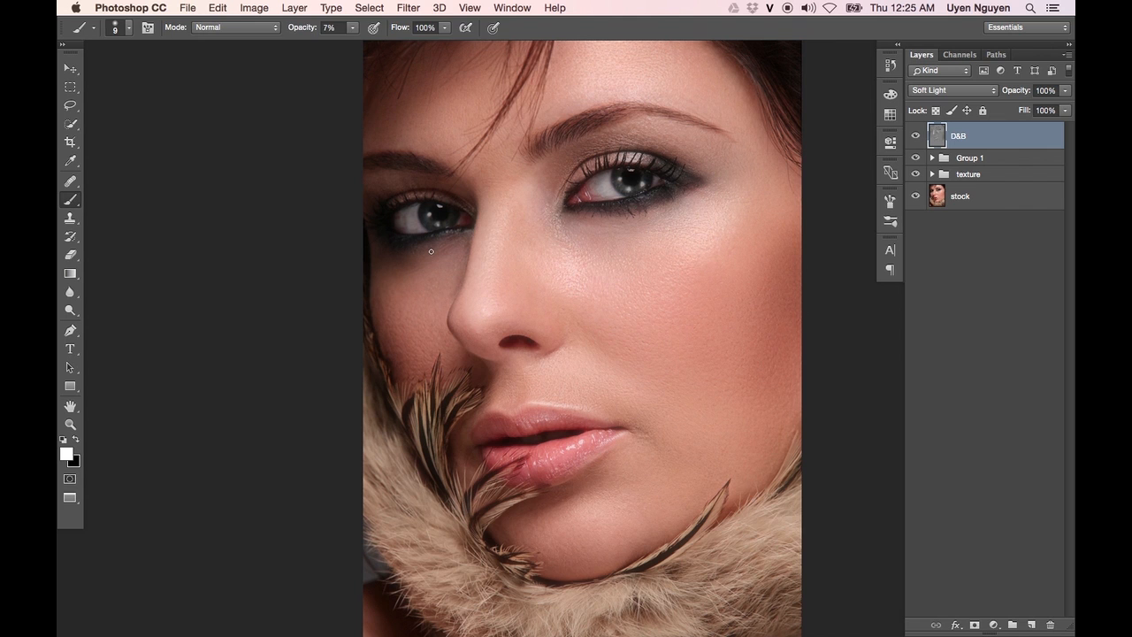
key(v)
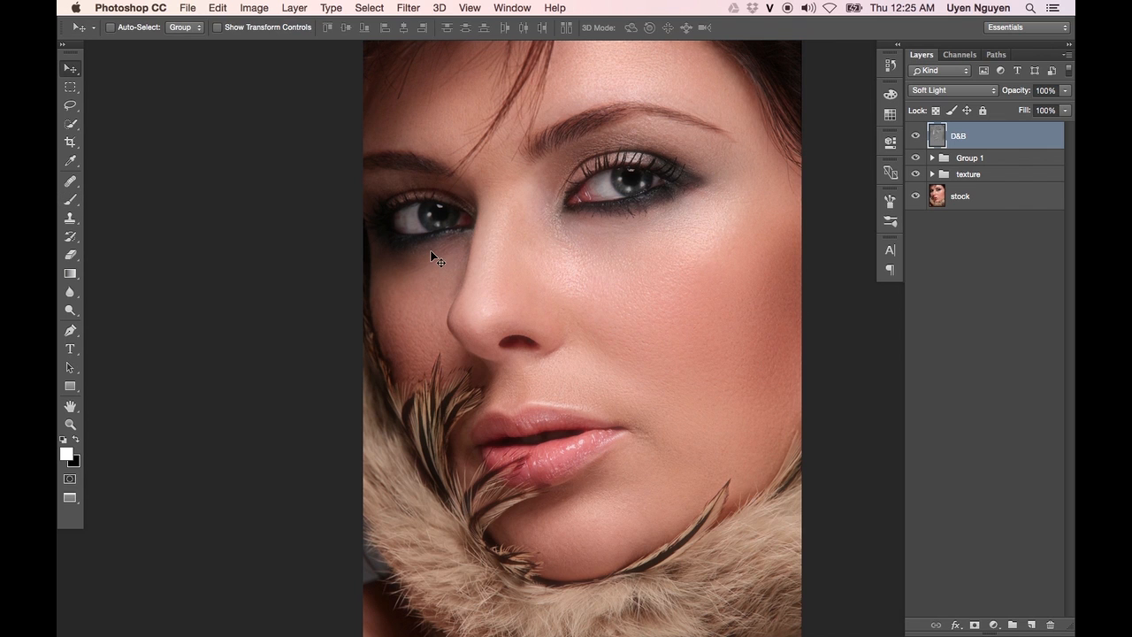
click(915, 137)
click(915, 137)
click(915, 137)
click(915, 137)
click(915, 137)
click(915, 137)
click(915, 137)
click(915, 137)
click(915, 137)
click(915, 137)
click(915, 137)
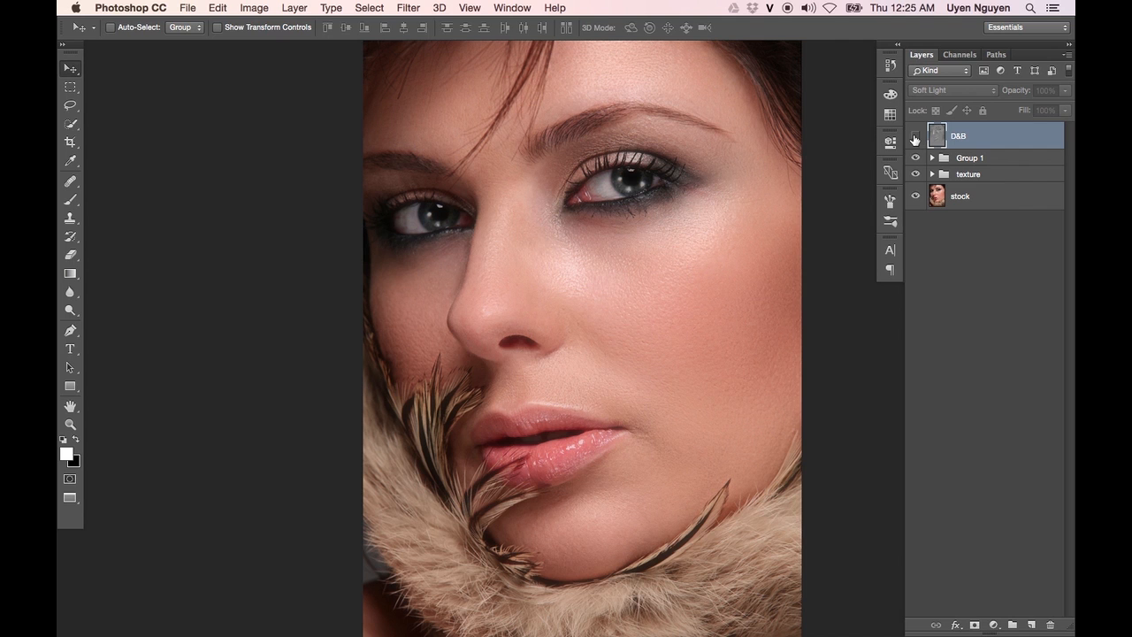
click(915, 137)
click(915, 137)
click(915, 137)
click(915, 137)
click(915, 137)
click(916, 136)
click(914, 134)
click(913, 135)
click(914, 136)
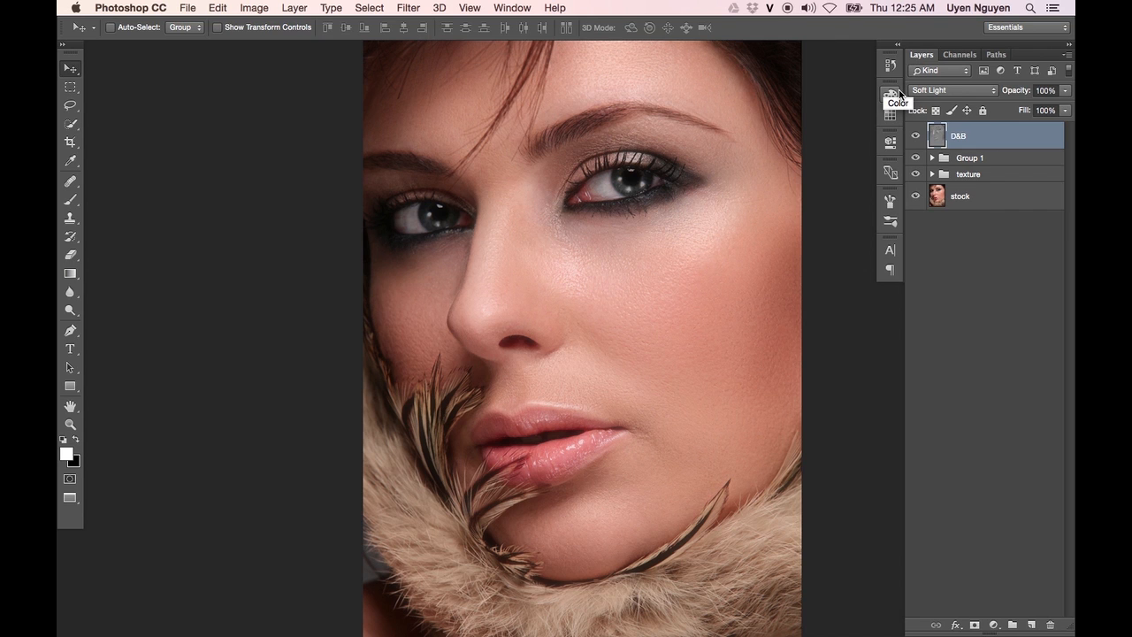
Put the D&B layer in a group named D&B and collapse the group
key(super+g)
double_click(972, 131)
text(D&B)
key(Return)
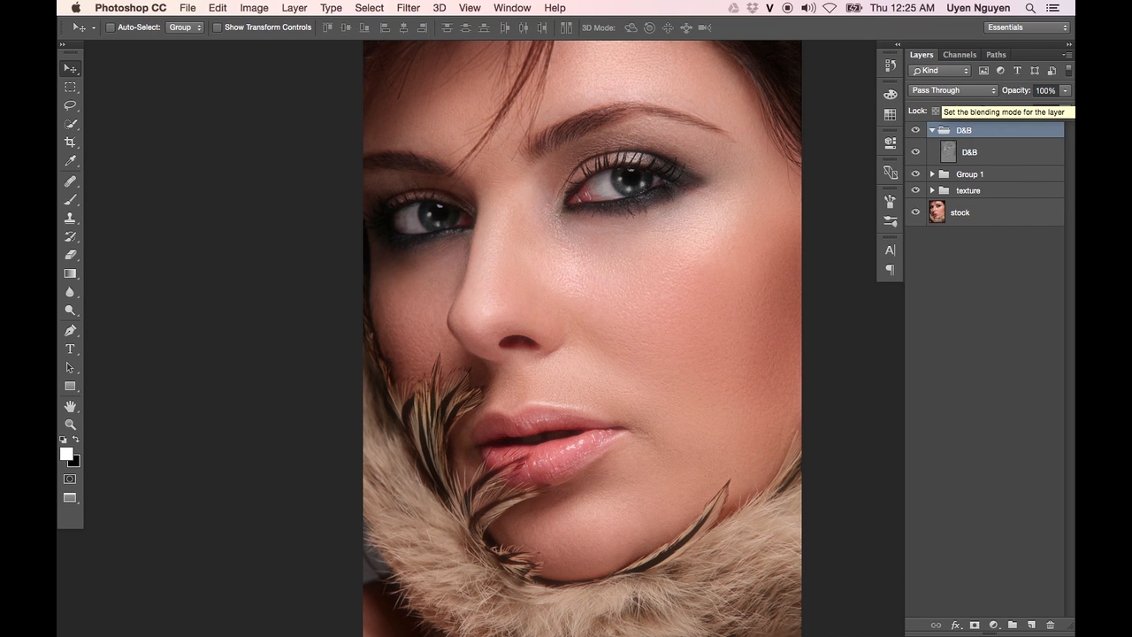
click(931, 130)
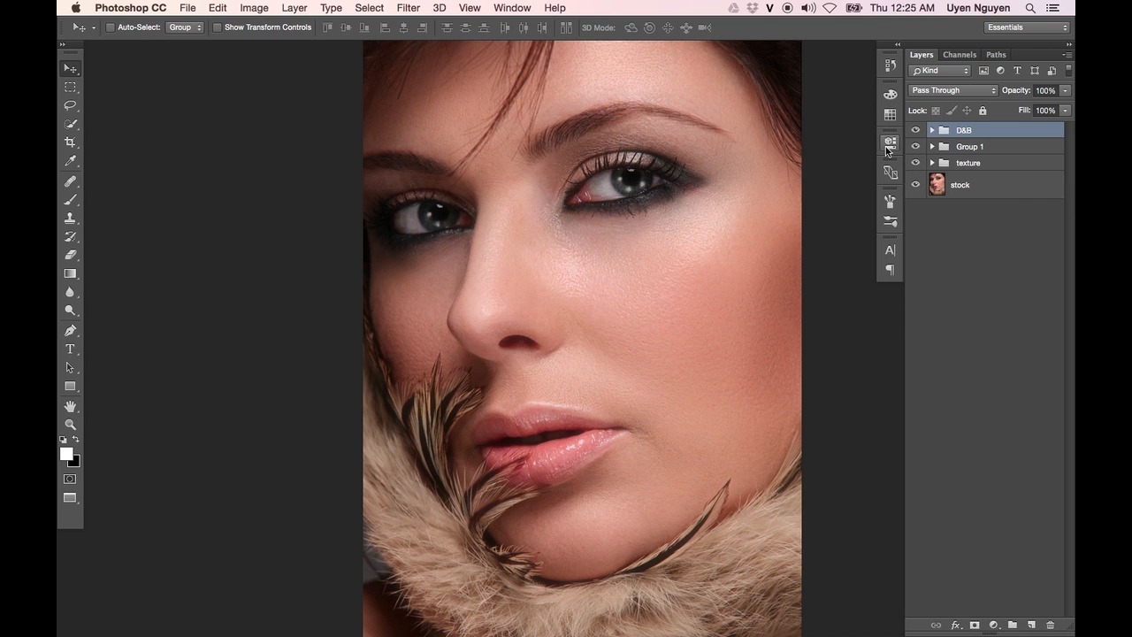
drag(709, 169, 606, 164)
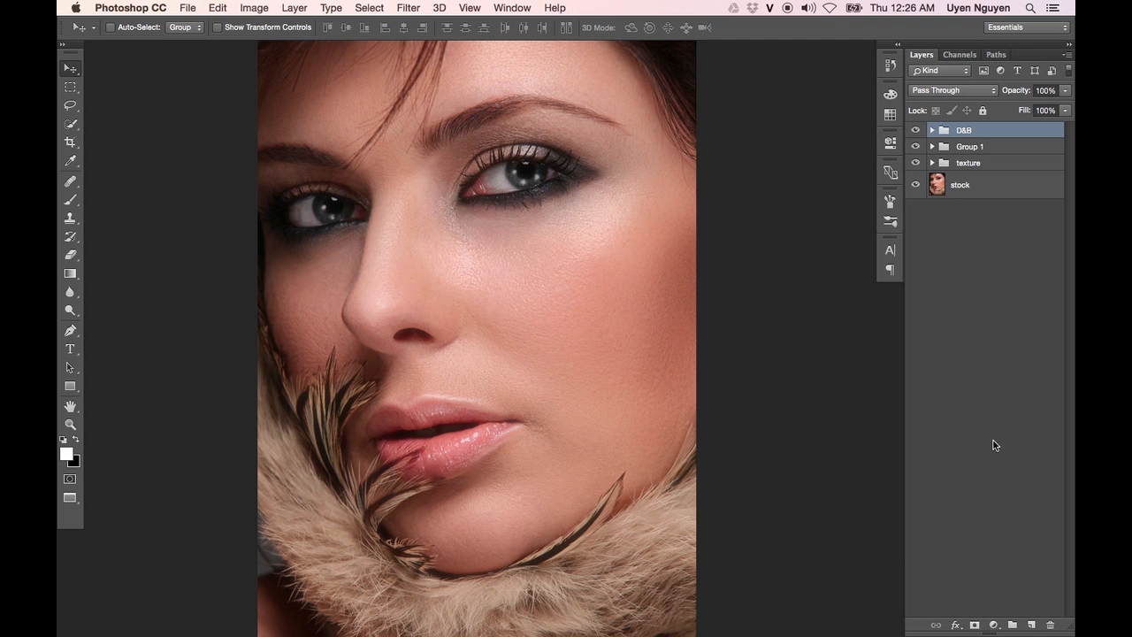
Add a Gradient Map adjustment layer above the D&B group in Soft Light mode and open its gradient presets
click(994, 625)
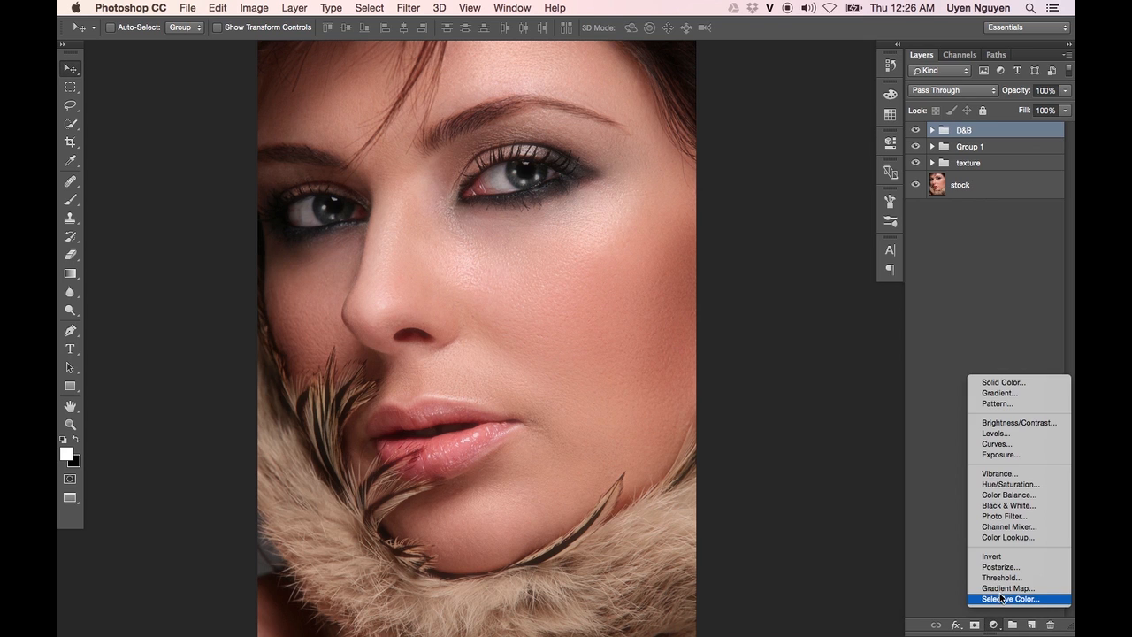
click(1009, 588)
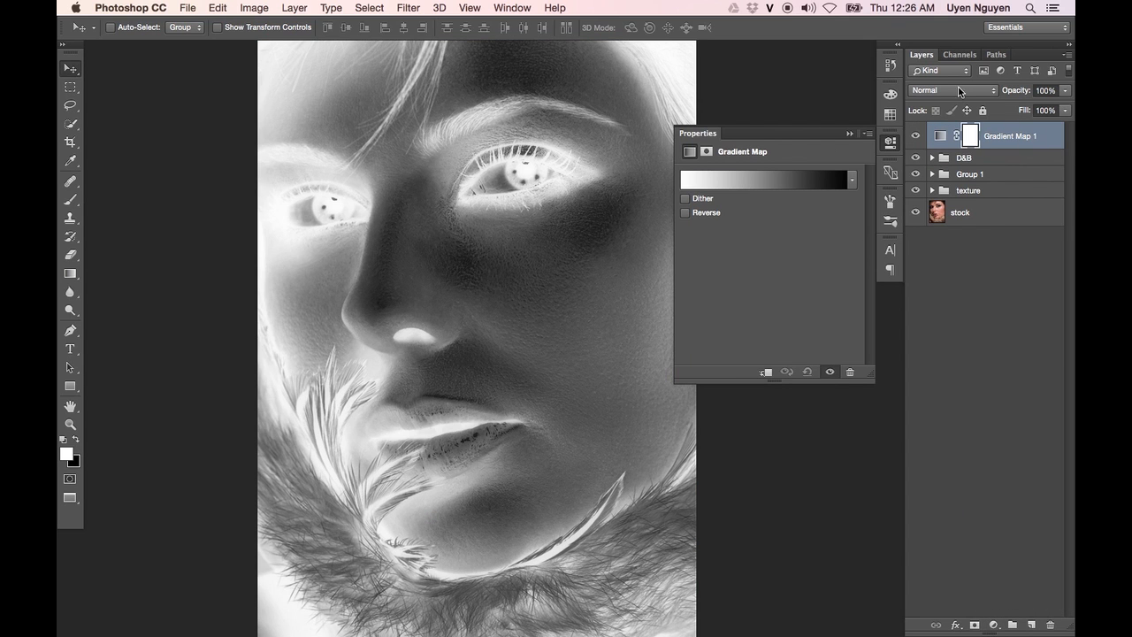
click(936, 89)
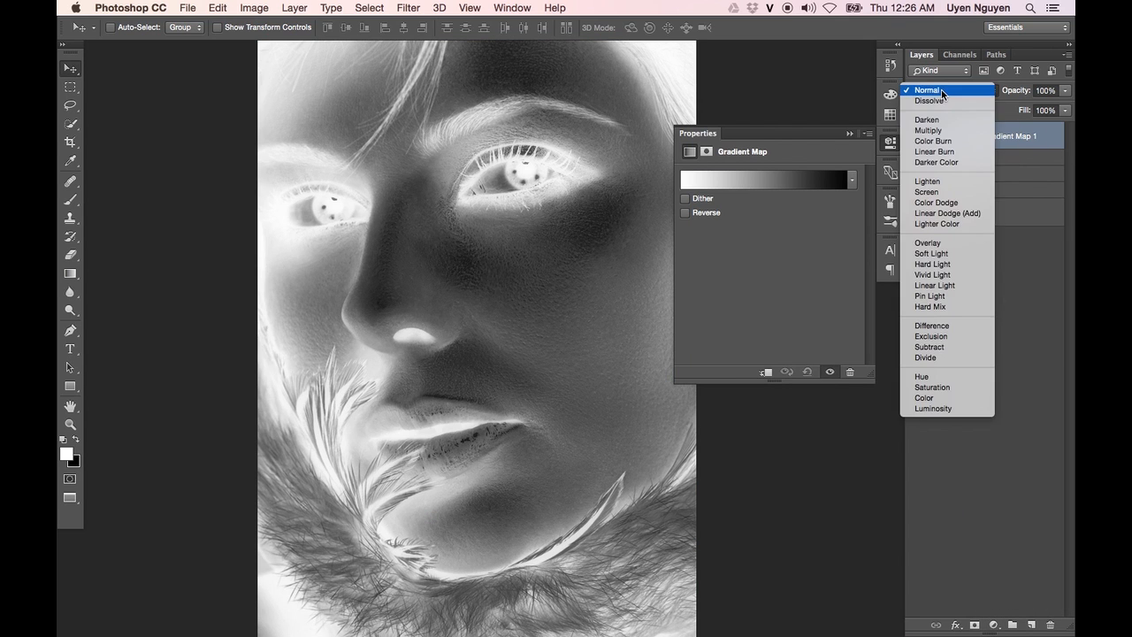
click(941, 255)
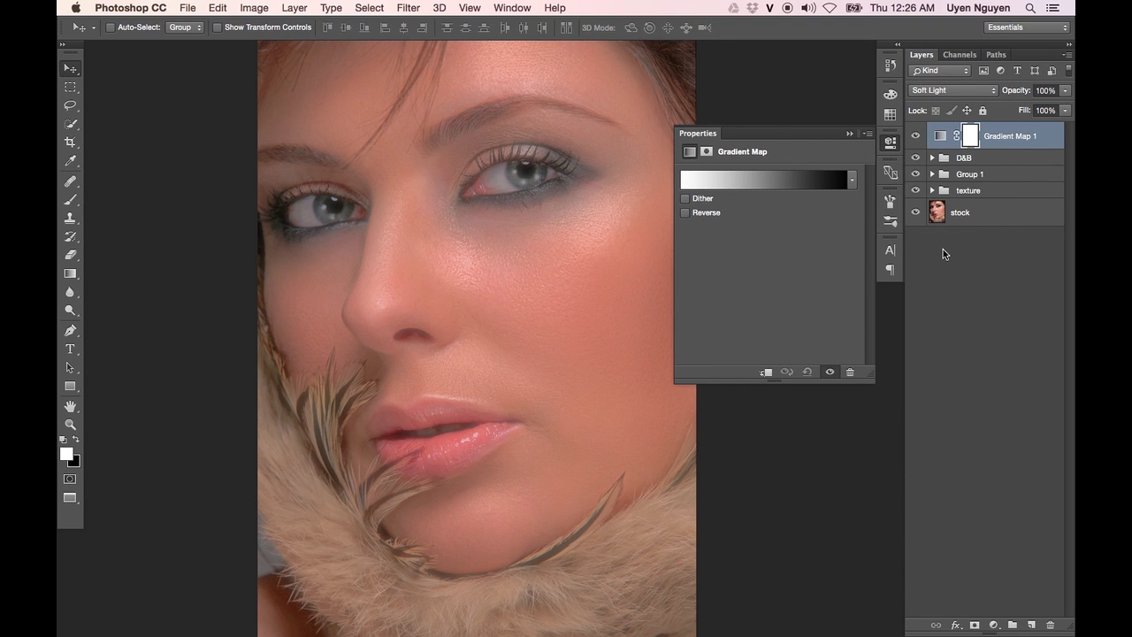
click(854, 181)
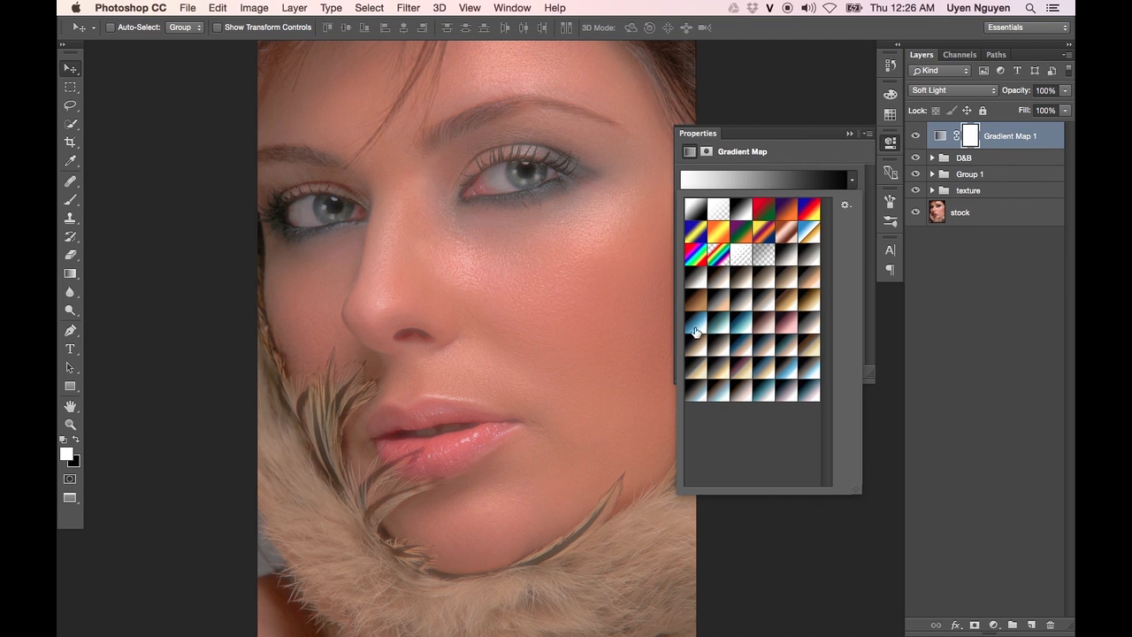
click(845, 206)
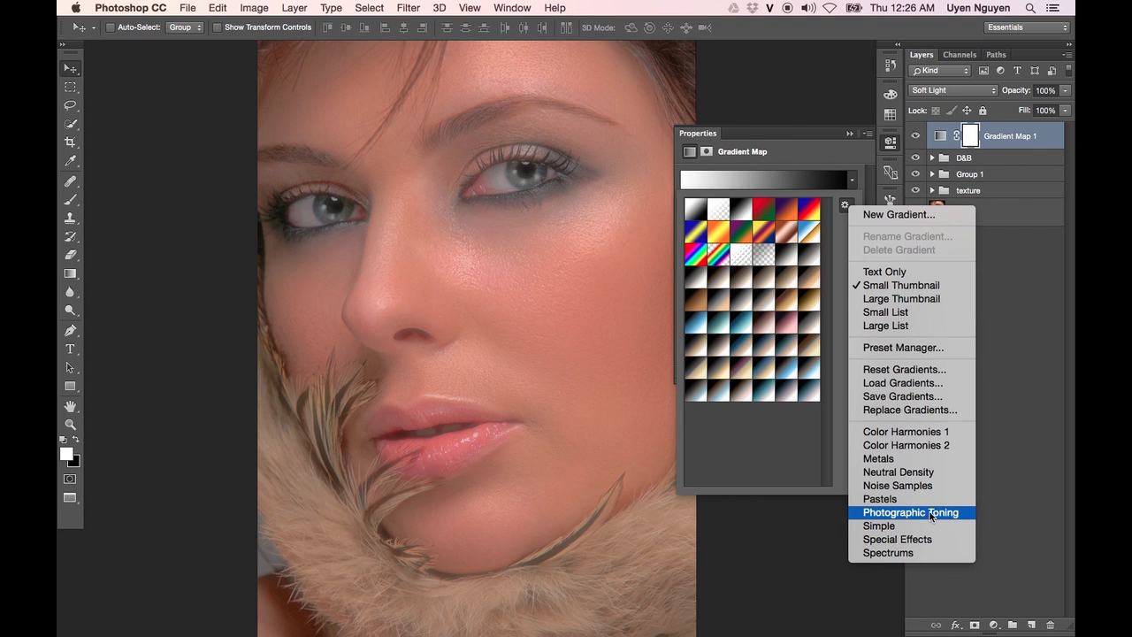
click(917, 515)
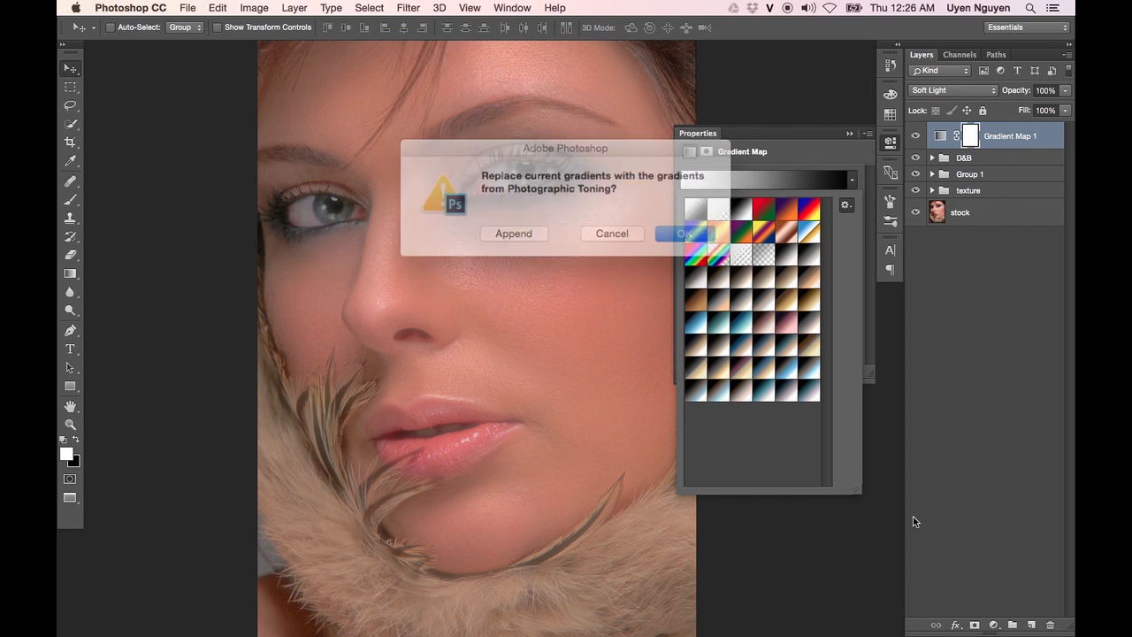
drag(578, 159, 593, 157)
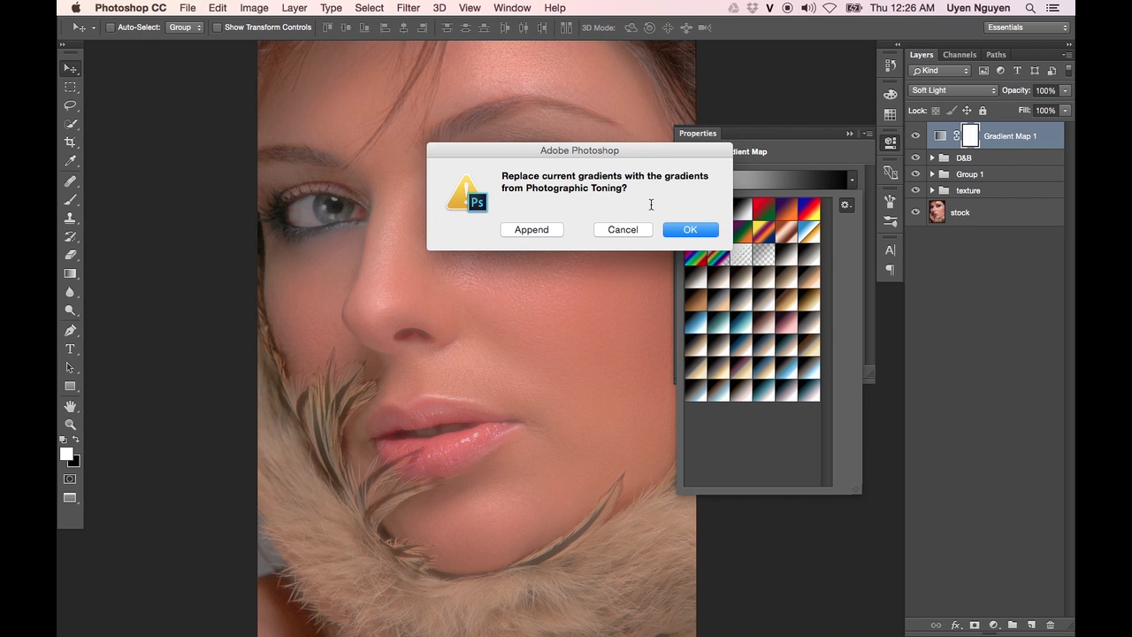
click(624, 230)
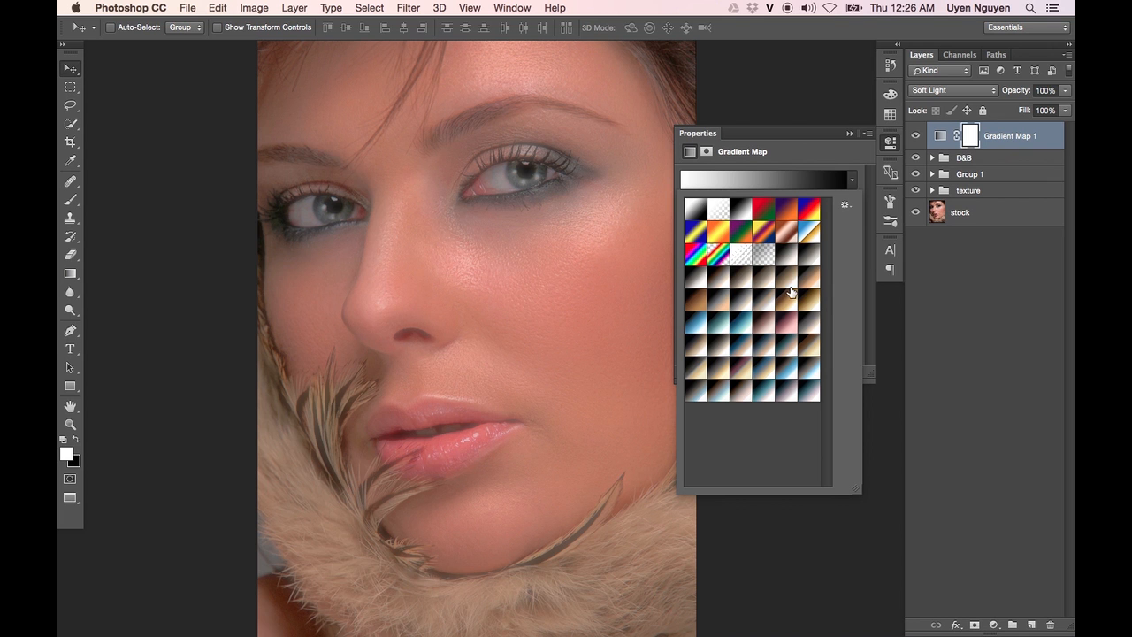
Try out various neutral, blue, teal, gold and purple toning presets on the gradient map to compare their color casts
click(761, 354)
click(743, 343)
click(760, 352)
click(745, 326)
click(696, 324)
click(696, 347)
click(712, 352)
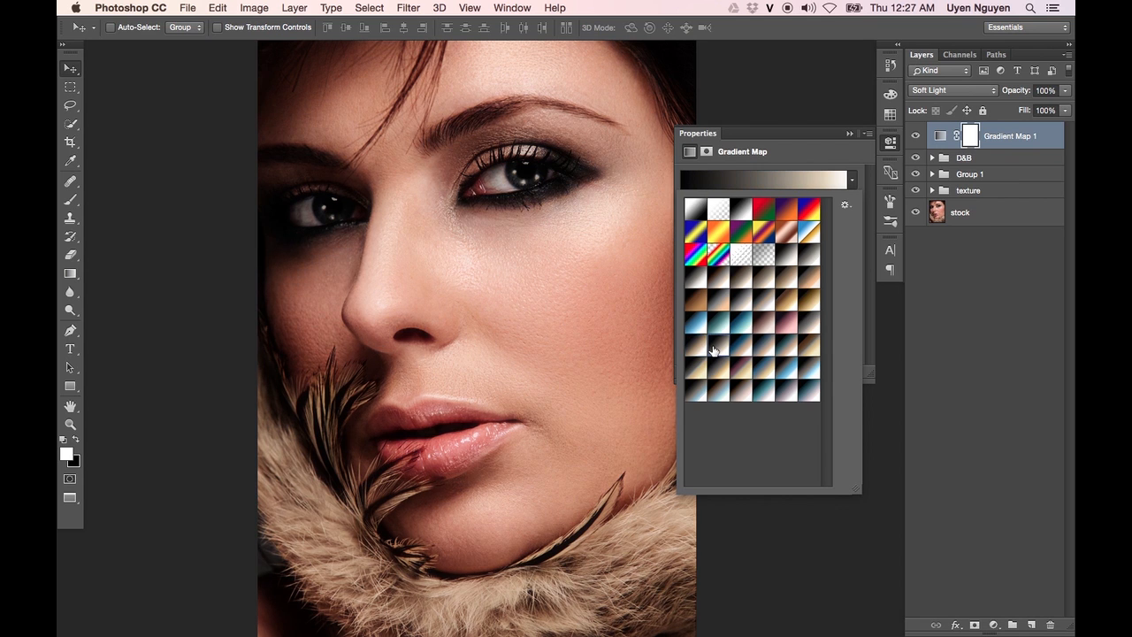
click(696, 329)
click(716, 331)
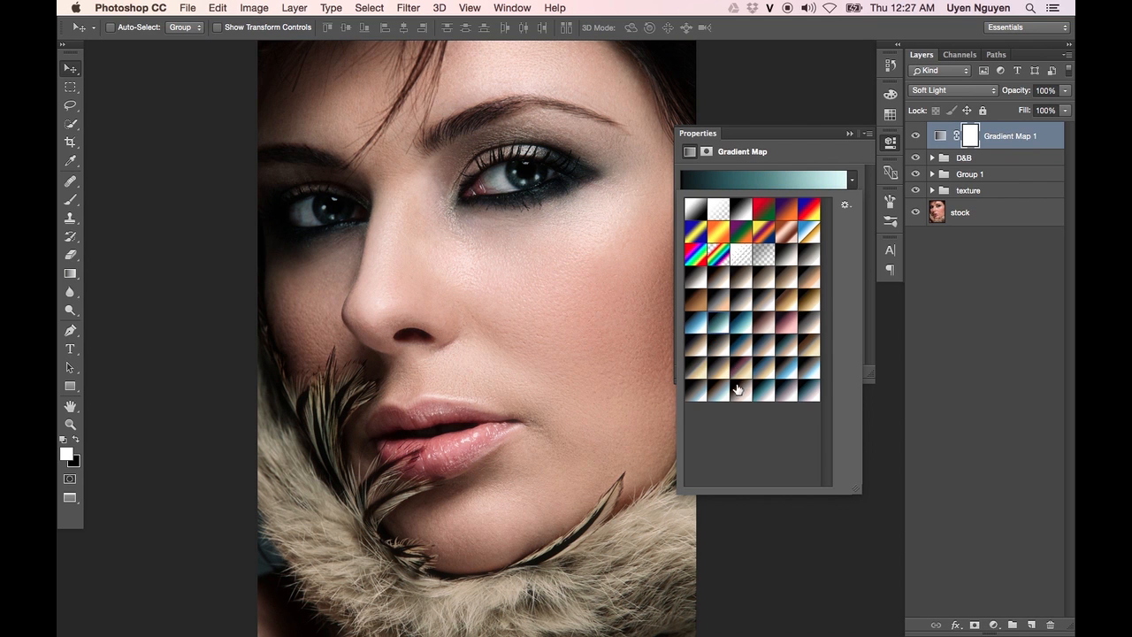
click(813, 258)
click(712, 327)
click(699, 326)
click(710, 328)
click(699, 327)
click(714, 327)
click(736, 324)
click(713, 324)
click(740, 371)
click(719, 373)
click(696, 375)
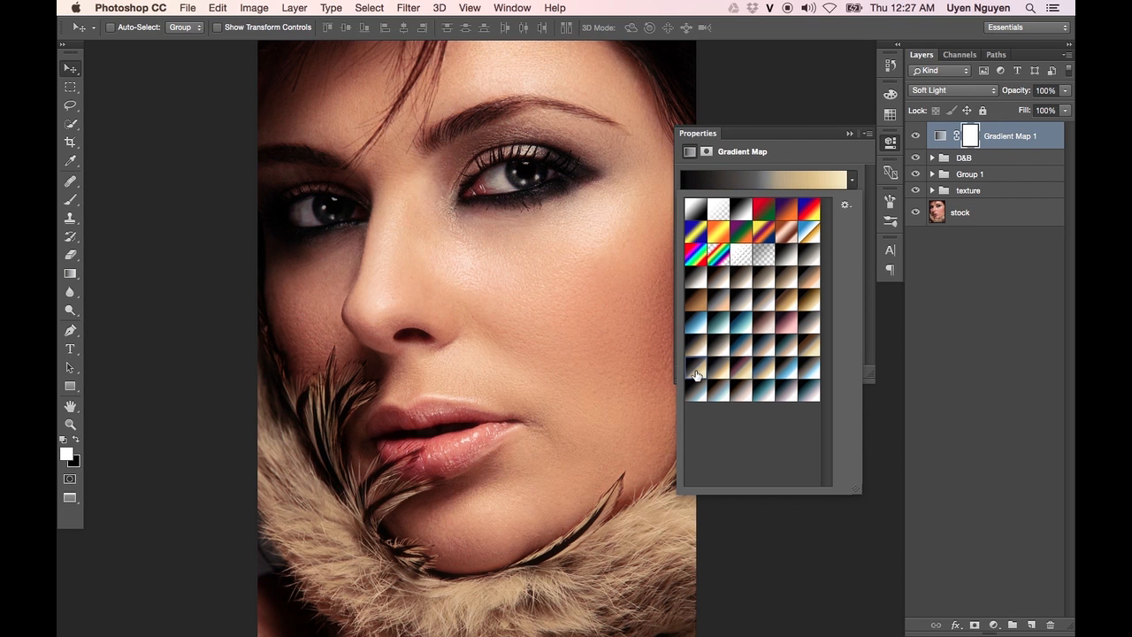
click(718, 395)
click(744, 395)
click(739, 372)
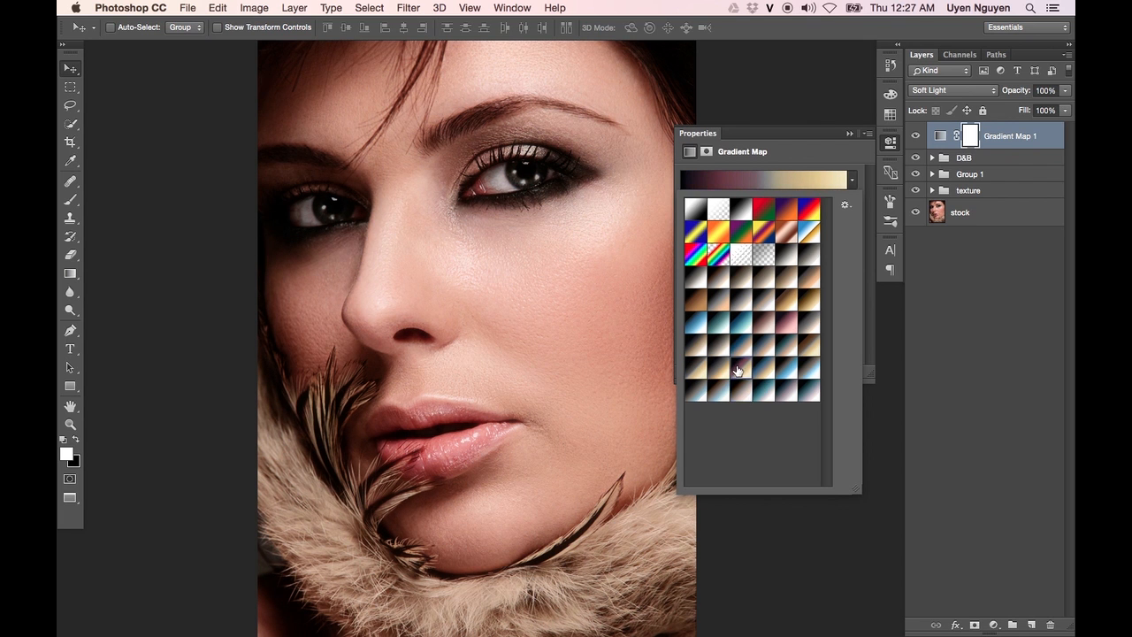
Apply the black-to-pale-teal gradient preset to the Gradient Map layer and collapse its properties
click(1065, 90)
mouse_move(1064, 106)
mouse_down()
mouse_move(1031, 107)
mouse_move(1066, 106)
mouse_up()
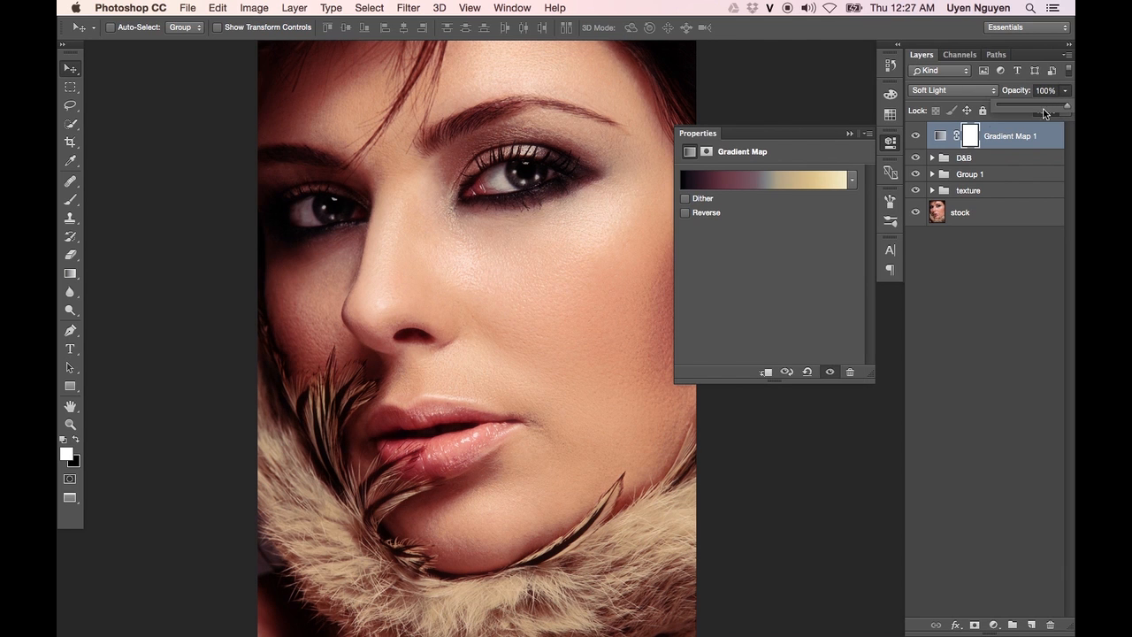
click(850, 182)
click(735, 327)
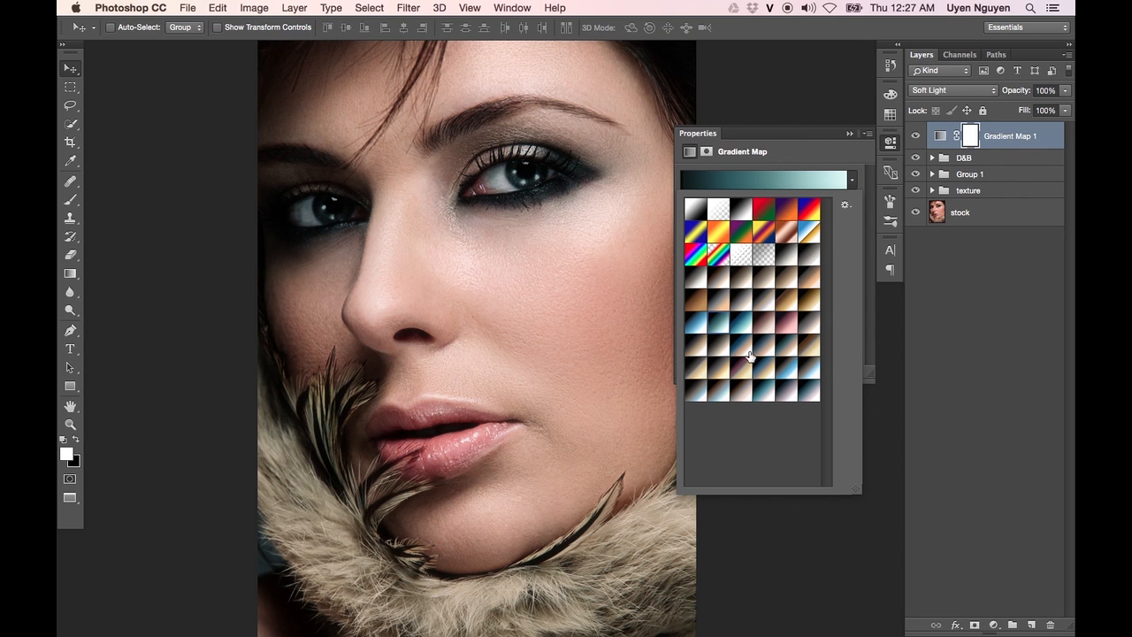
click(849, 134)
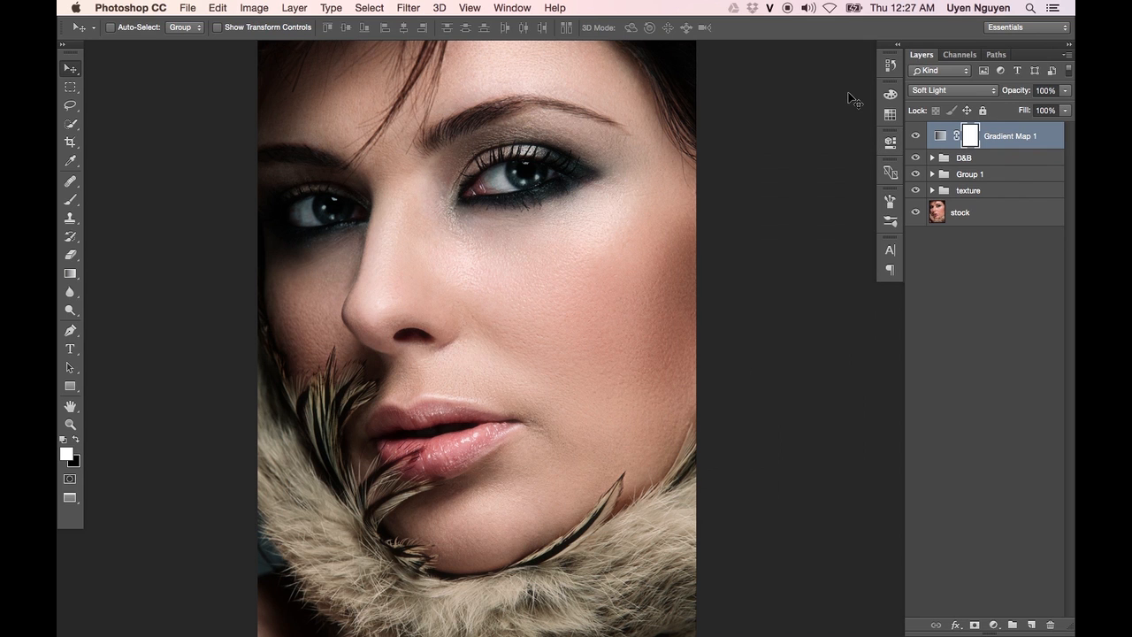
Compare the portrait with and without the teal Gradient Map layer, leaving it visible
key(super+minus)
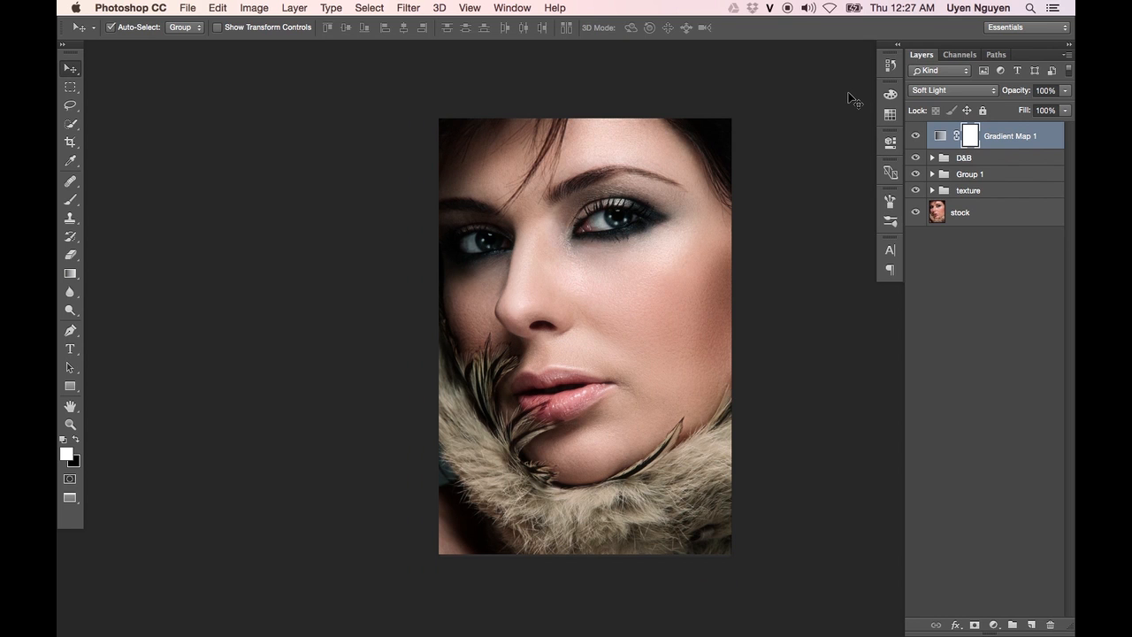
key(super+plus)
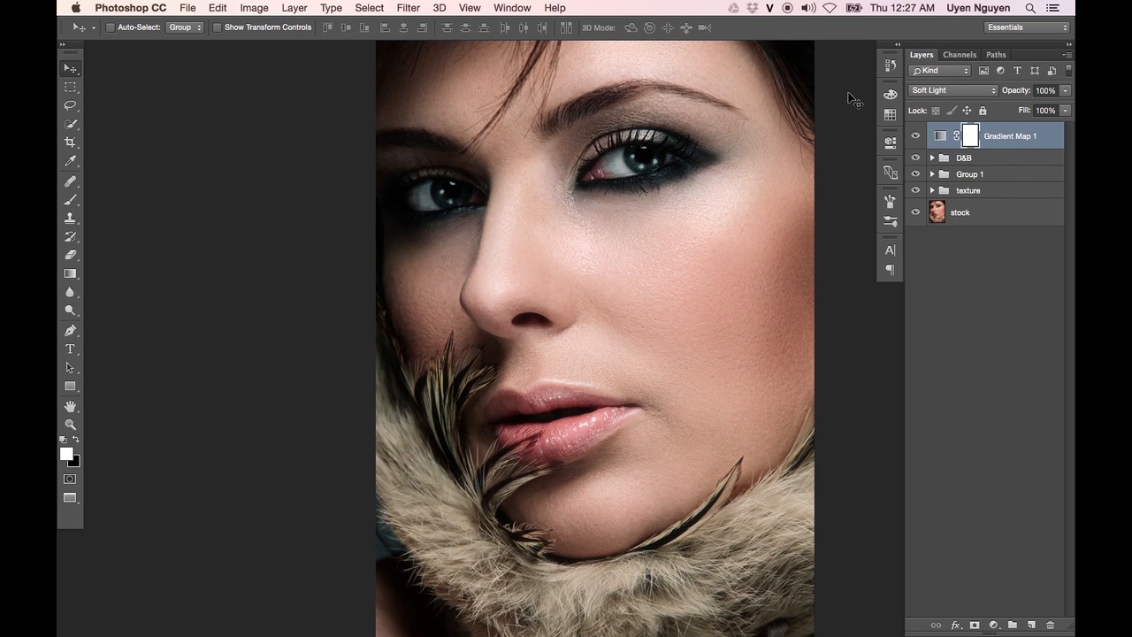
click(914, 136)
click(914, 136)
click(914, 136)
click(914, 136)
click(914, 136)
click(914, 136)
click(914, 137)
click(914, 136)
Add a Curves adjustment layer above the gradient map and raise the midpoint of the RGB curve slightly to brighten the midtones
click(993, 624)
click(996, 444)
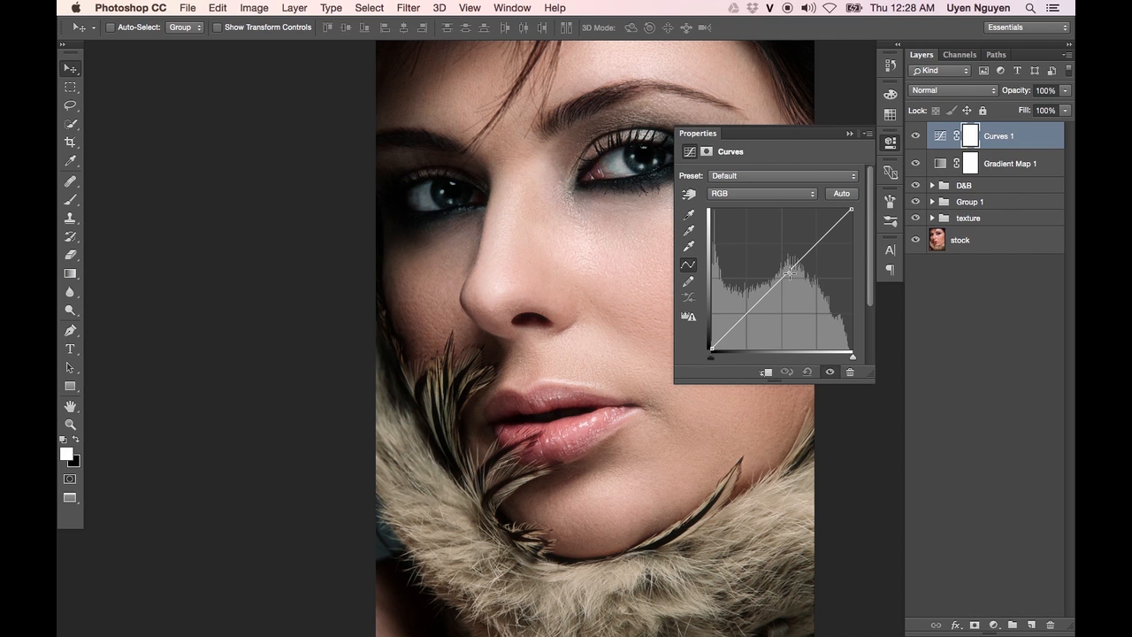
drag(781, 282, 782, 271)
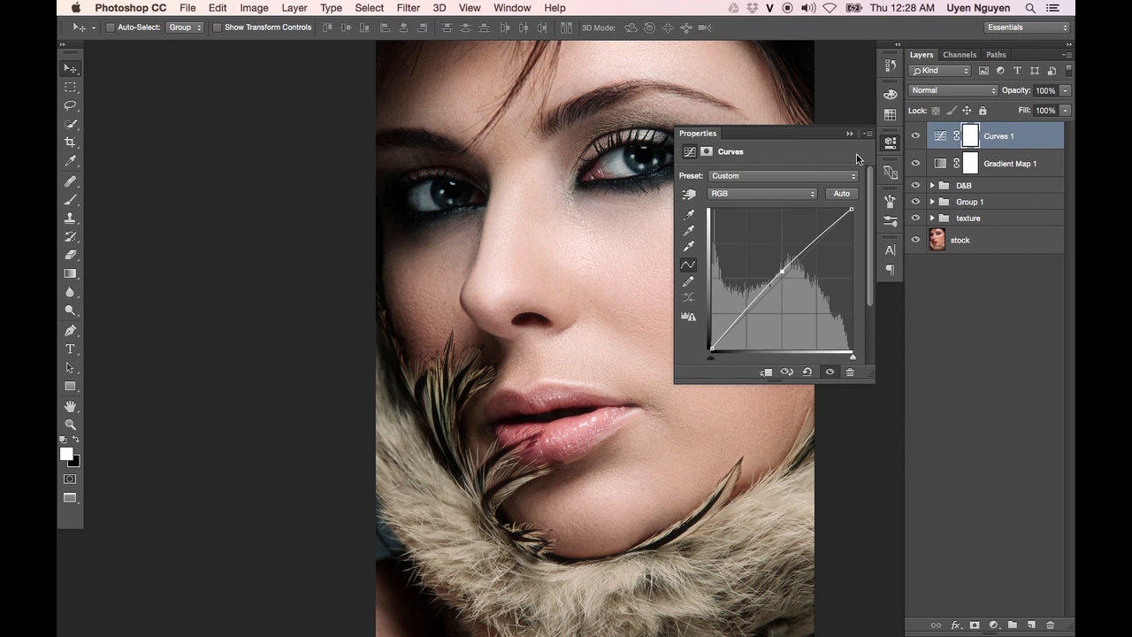
click(849, 134)
Compare the portrait with and without the Curves adjustment, leaving the layer visible
click(915, 136)
click(916, 135)
click(916, 135)
click(916, 135)
click(916, 135)
click(916, 136)
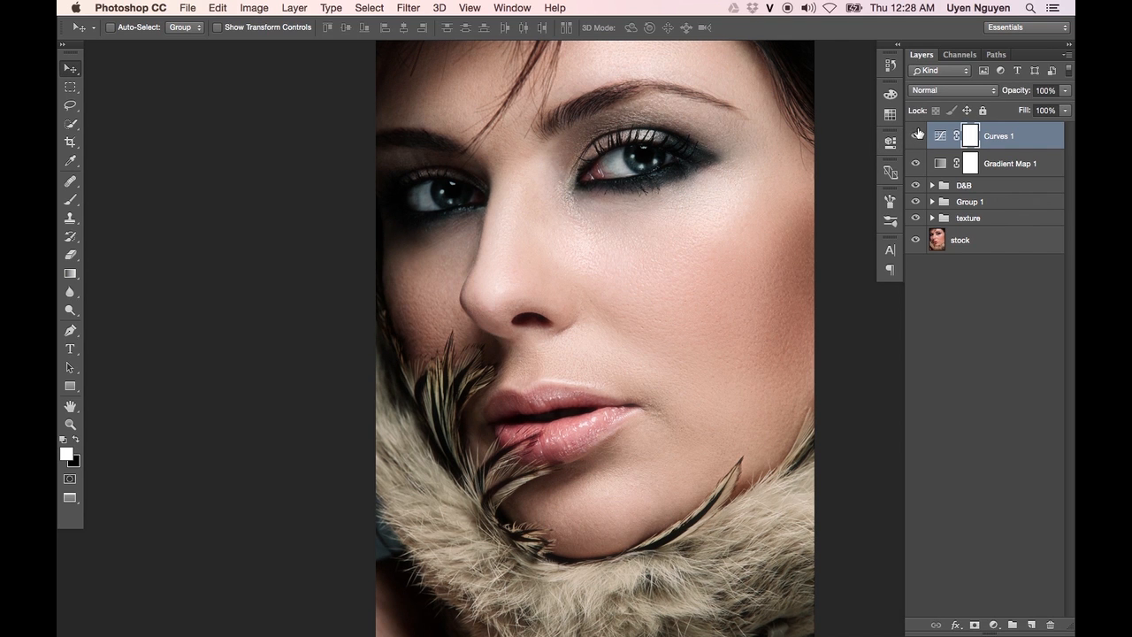
Group the Curves 1 and Gradient Map 1 layers and name the group Color
key(super+minus)
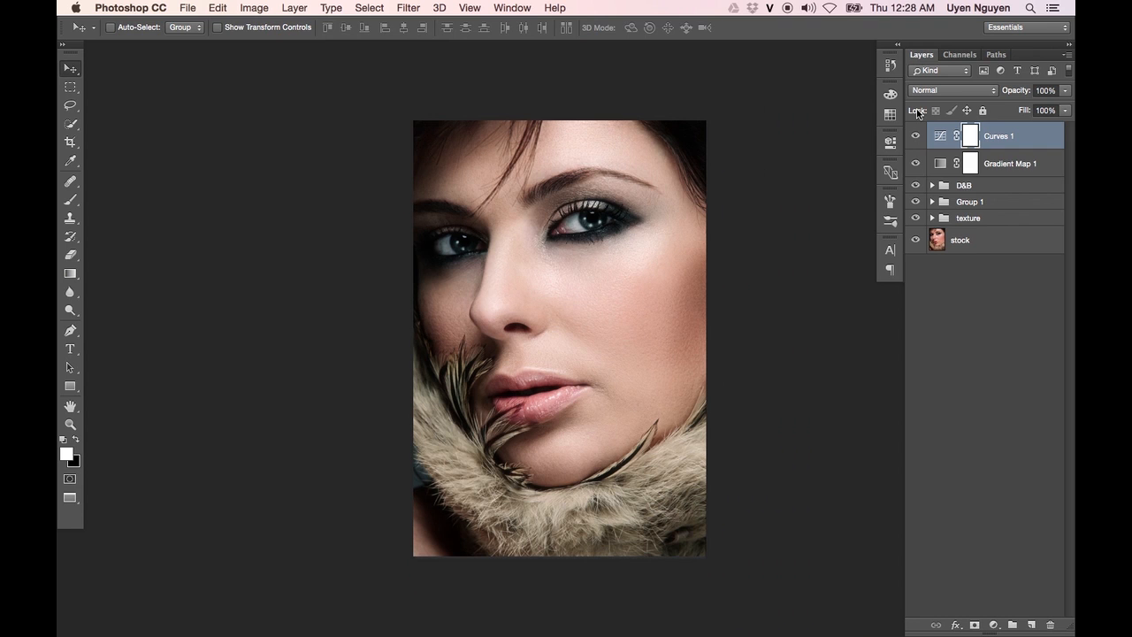
key(super+plus)
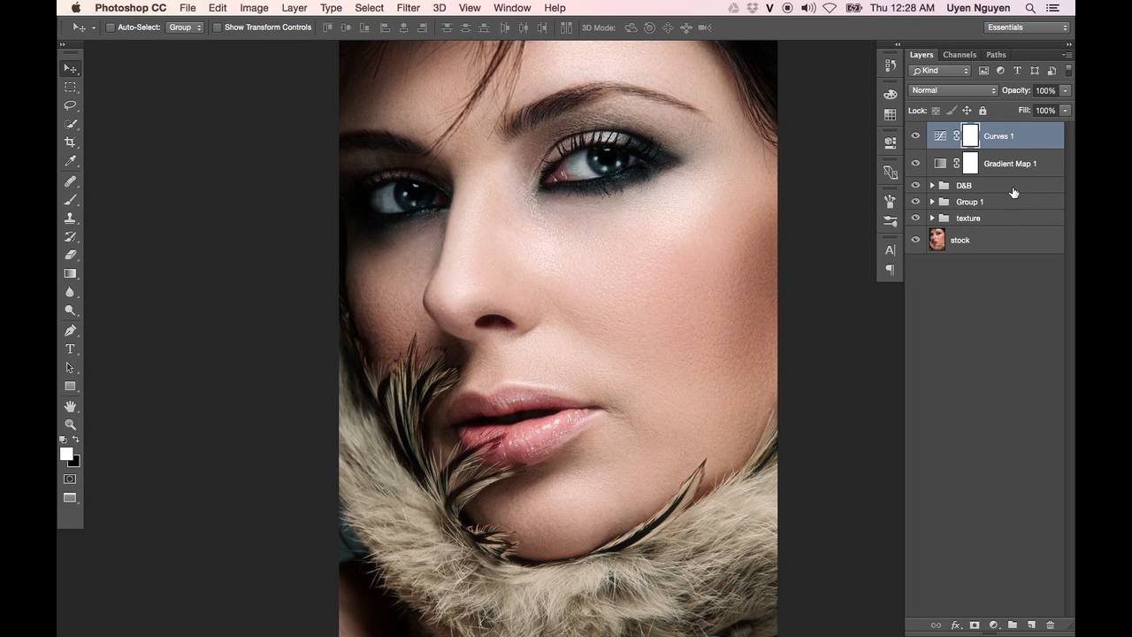
shift+click(1014, 164)
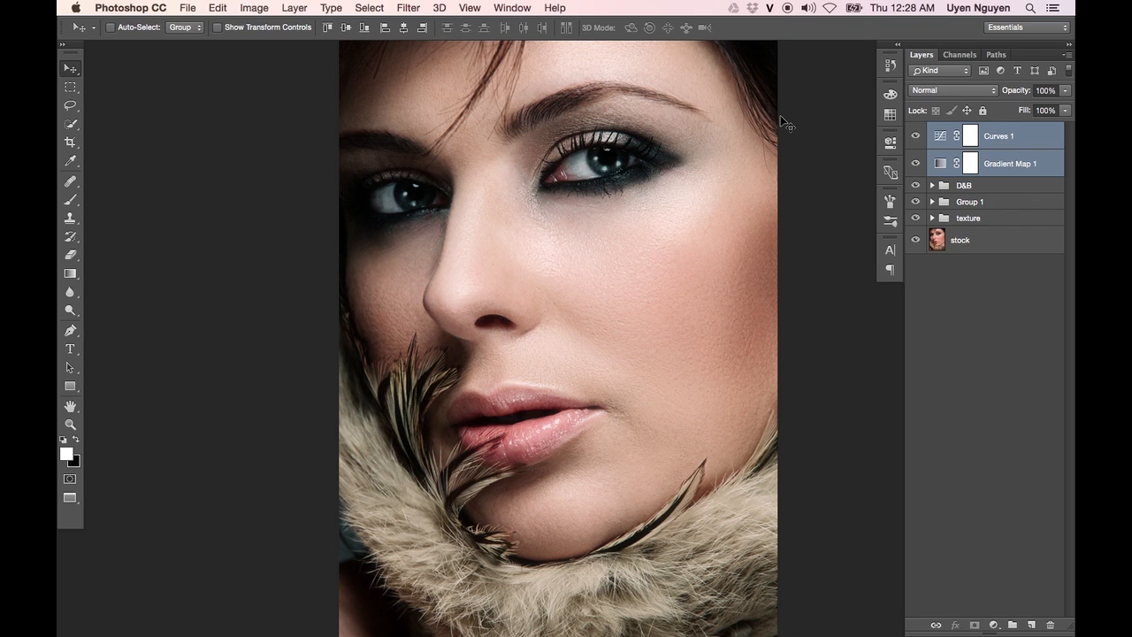
key(super+g)
double_click(971, 130)
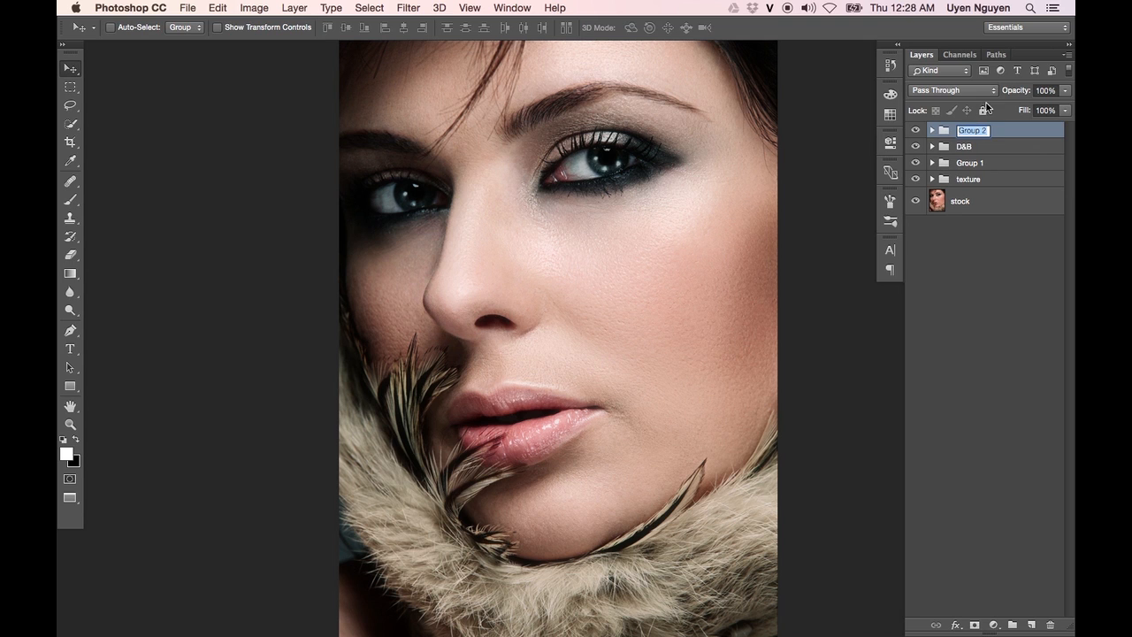
text(Color)
key(Return)
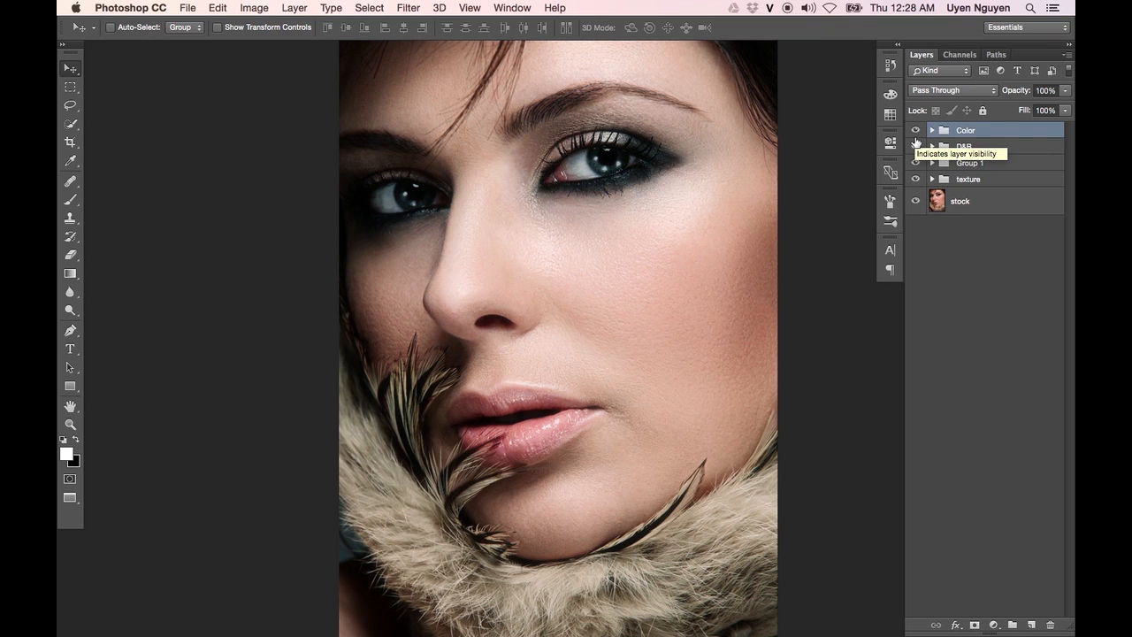
Duplicate the stock layer, leaving the copy visible directly above the original
key(super+minus)
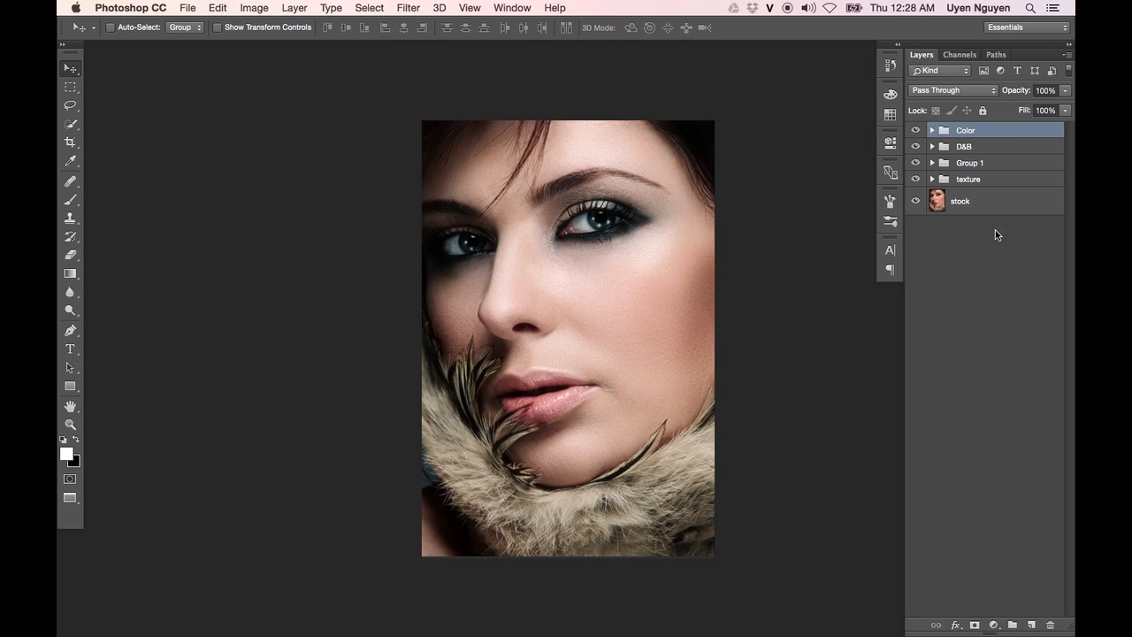
click(981, 203)
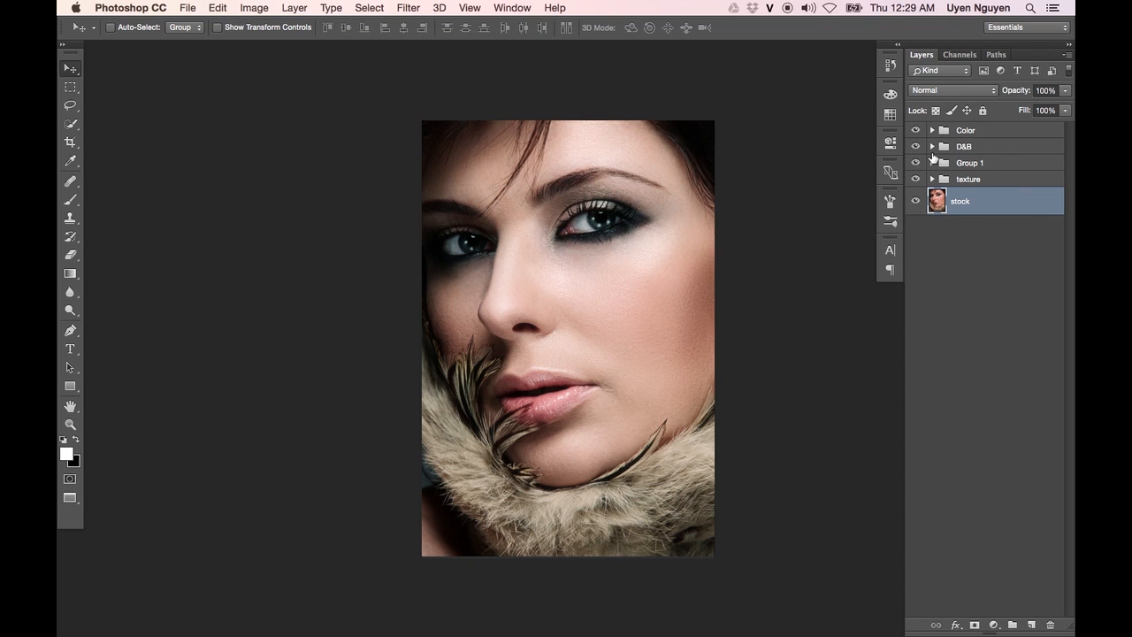
key(super+j)
click(915, 202)
click(915, 202)
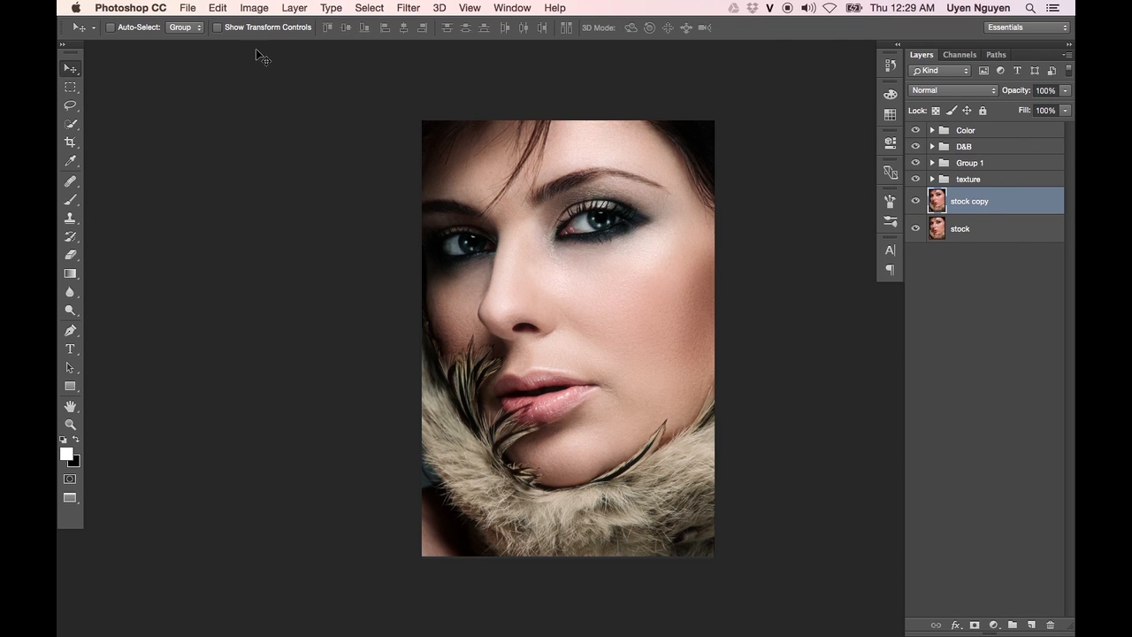
Open the Canvas Size settings and change the measurement units to pixels
click(254, 9)
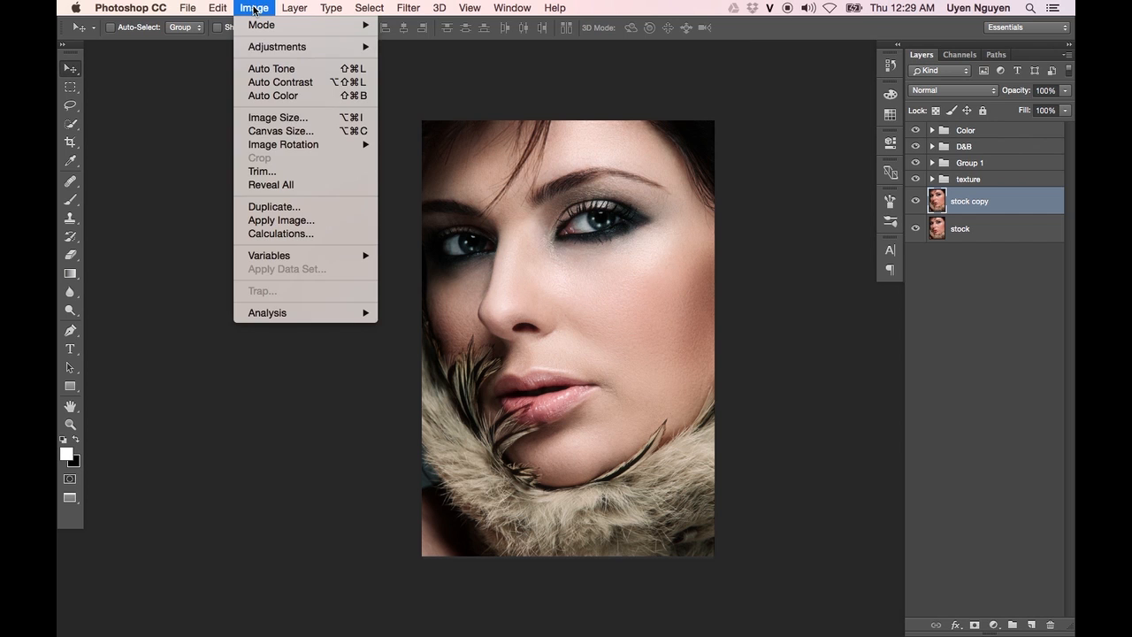
click(279, 132)
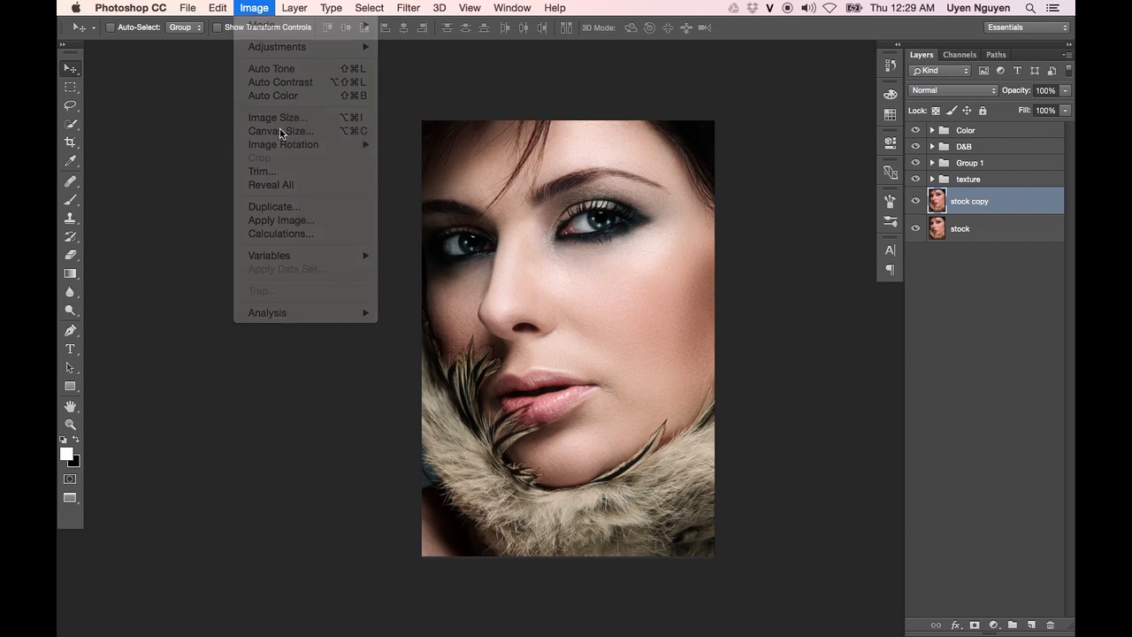
click(674, 236)
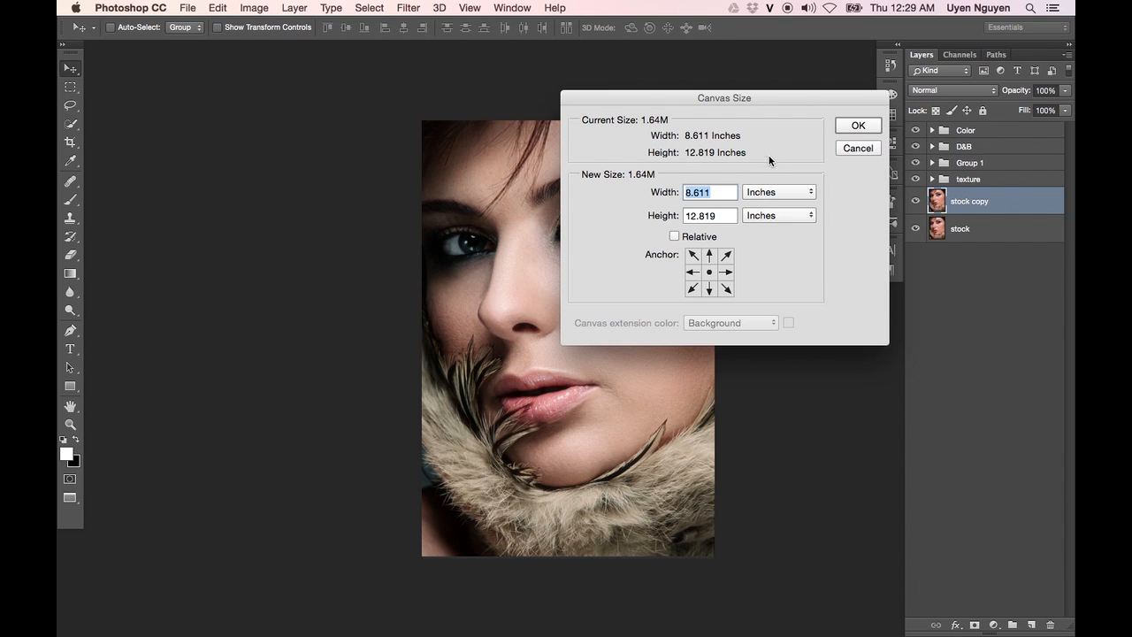
click(784, 195)
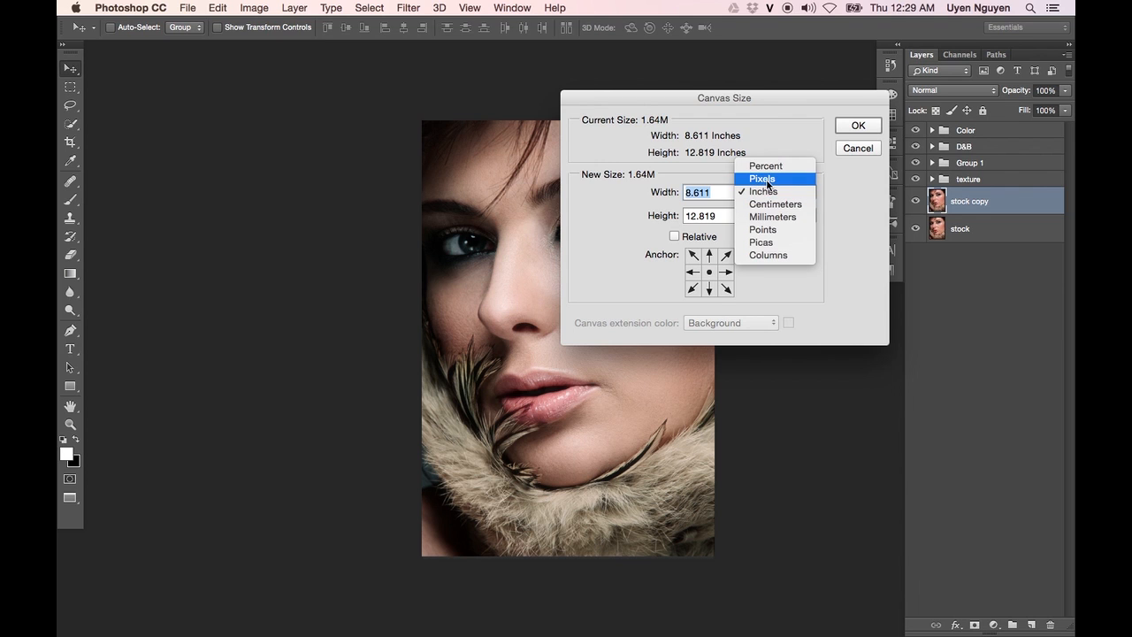
click(762, 179)
Extend the canvas width by 620 pixels relative to its current size, anchoring the portrait on the right so the space is added on the left
click(707, 191)
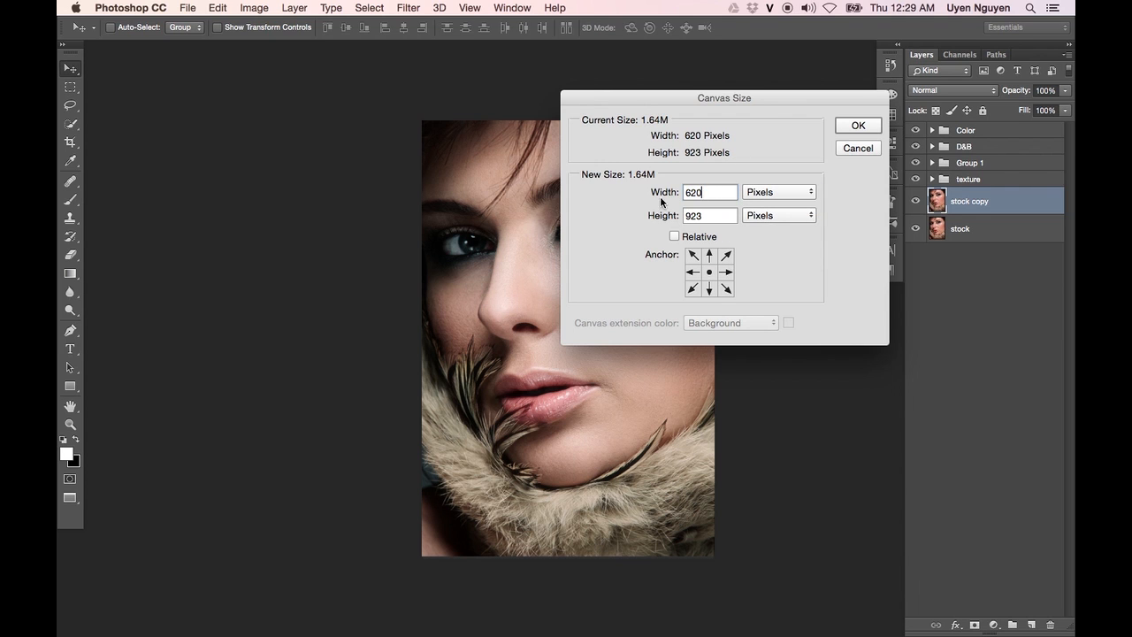
drag(711, 194, 677, 195)
click(697, 196)
click(693, 241)
text(62)
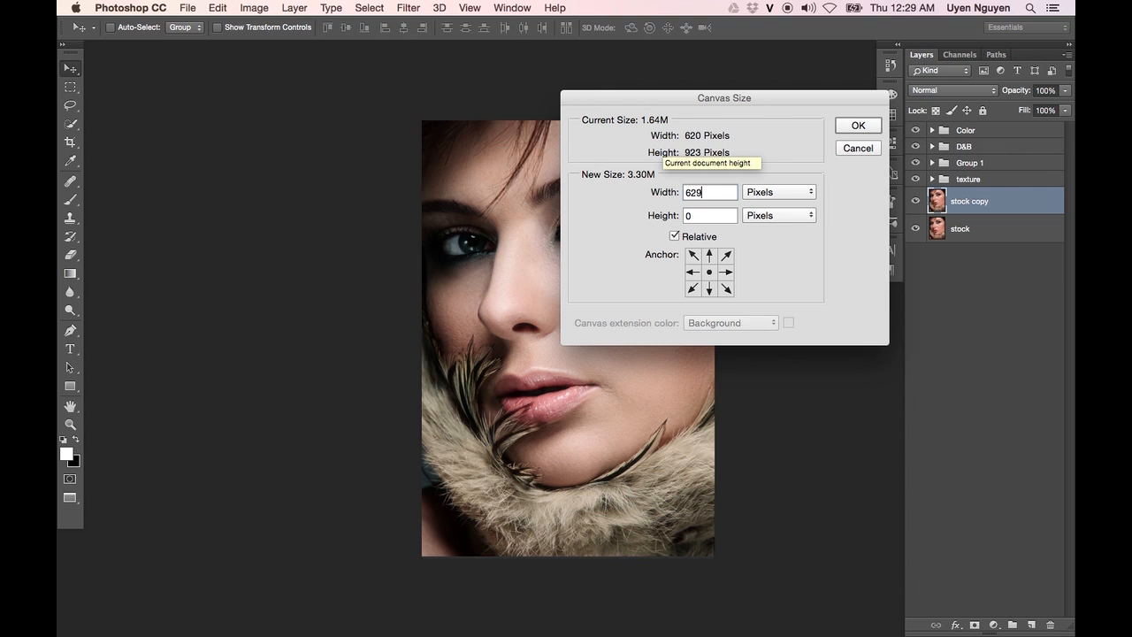
text(0)
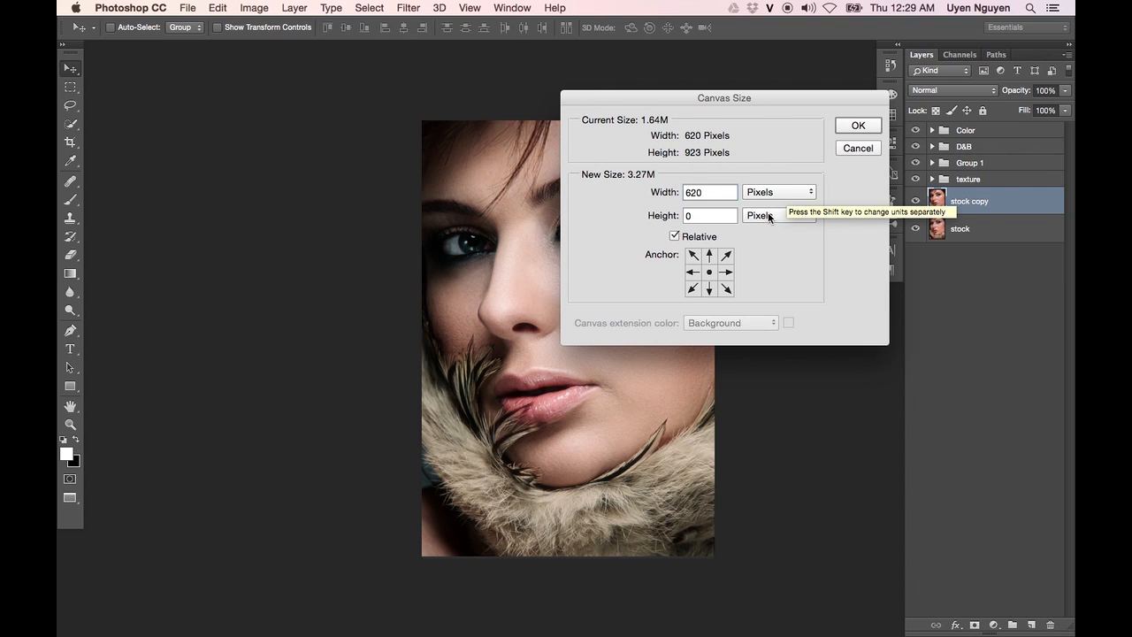
drag(684, 98, 810, 88)
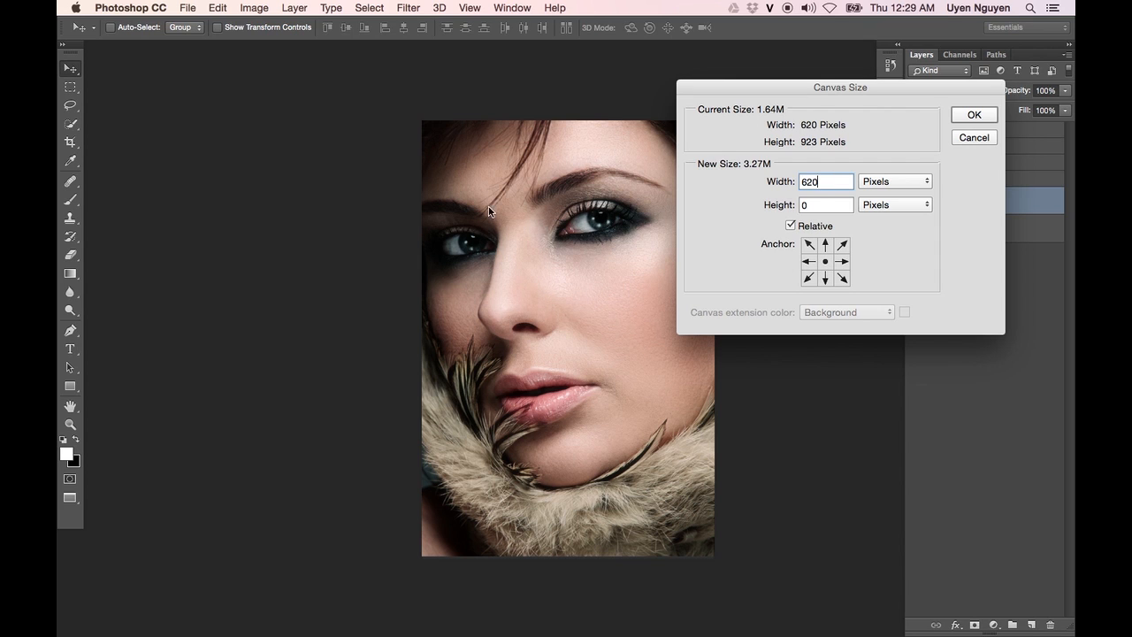
click(844, 264)
click(985, 122)
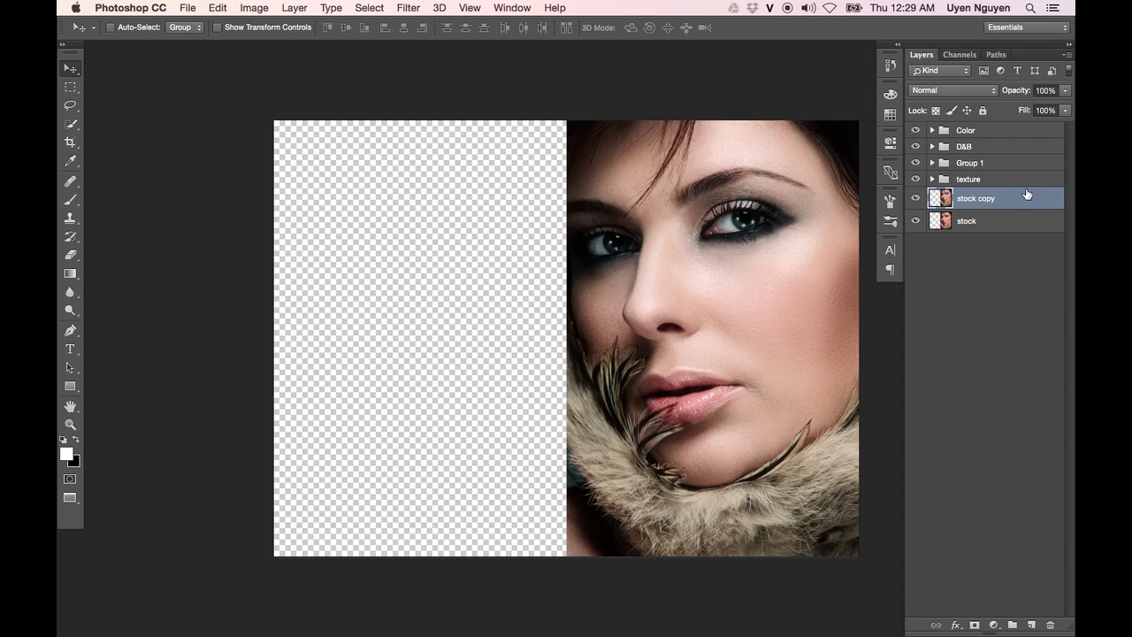
Move the stock copy layer into the empty left half of the canvas, side by side with the retouched portrait, and check its visibility
drag(677, 210, 425, 238)
click(915, 198)
click(915, 198)
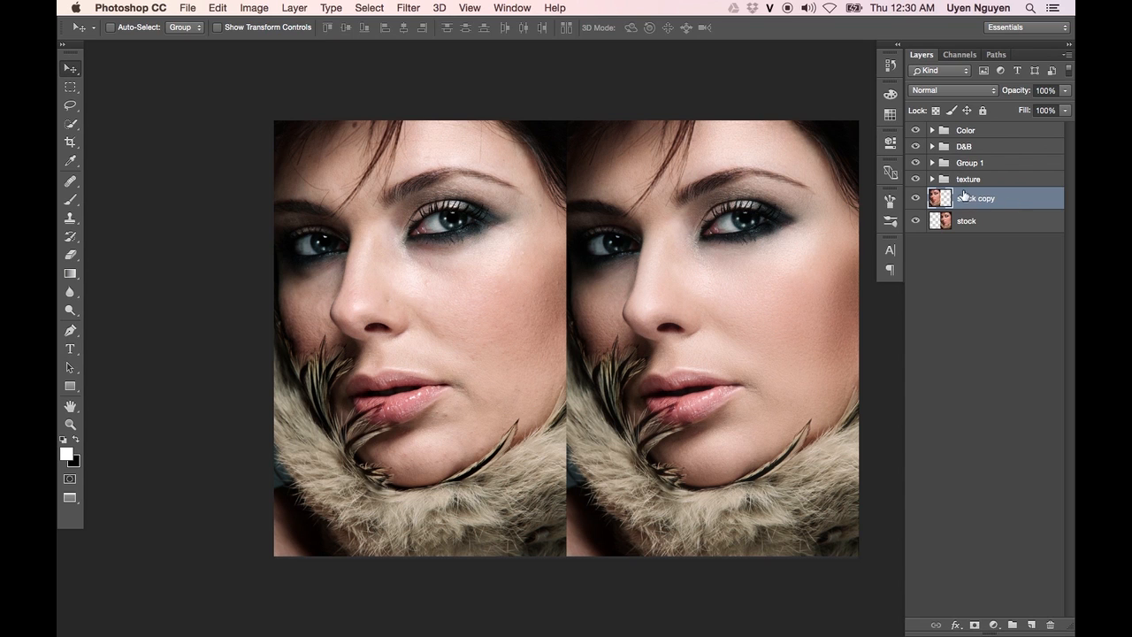
Group the Color, D&B, Group 1 and texture groups together and name the new group retouch
click(997, 180)
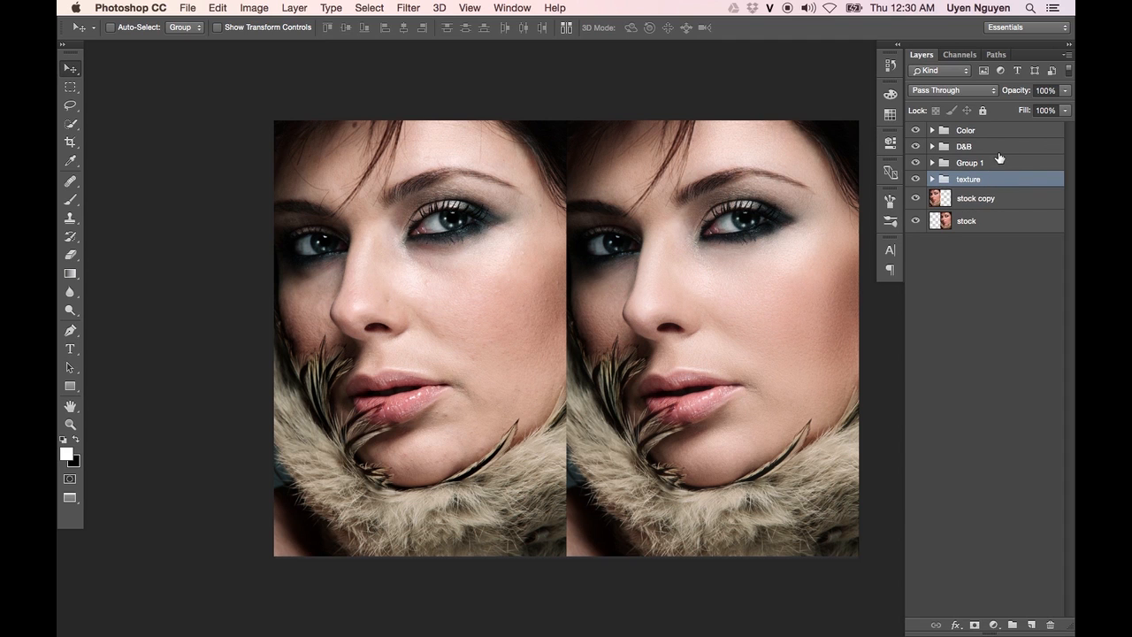
shift+click(983, 133)
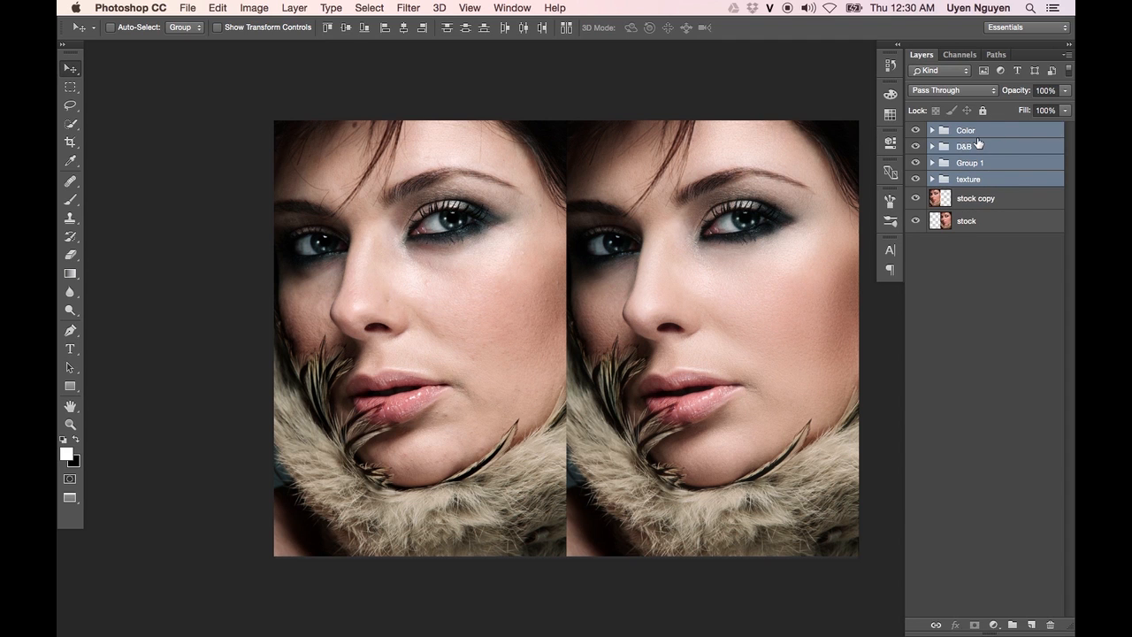
key(super+g)
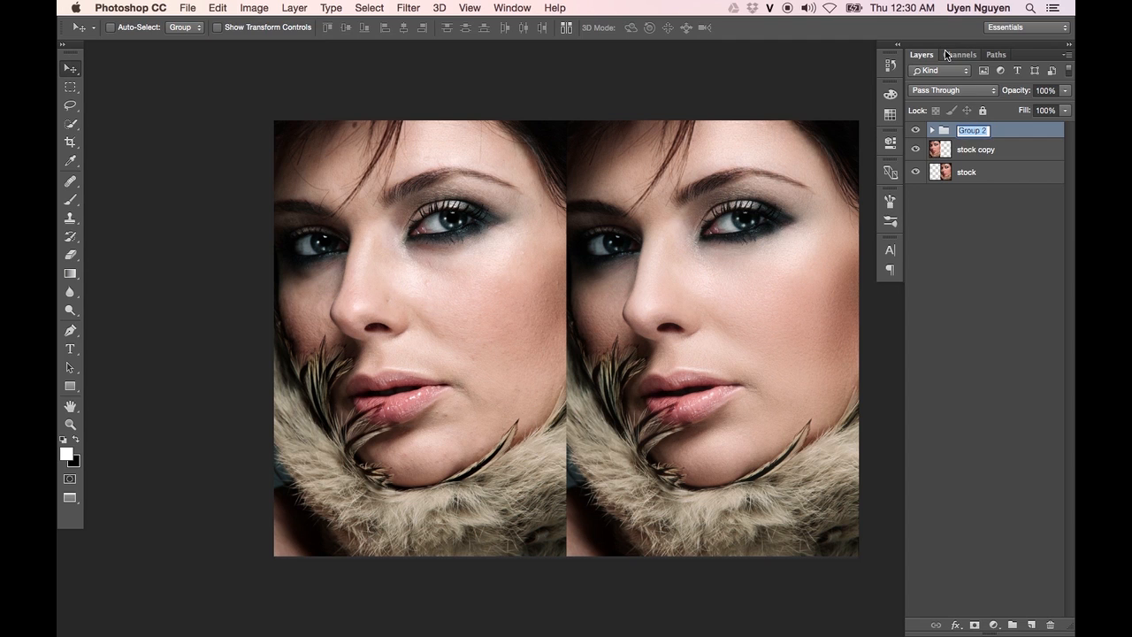
text(re)
key(Return)
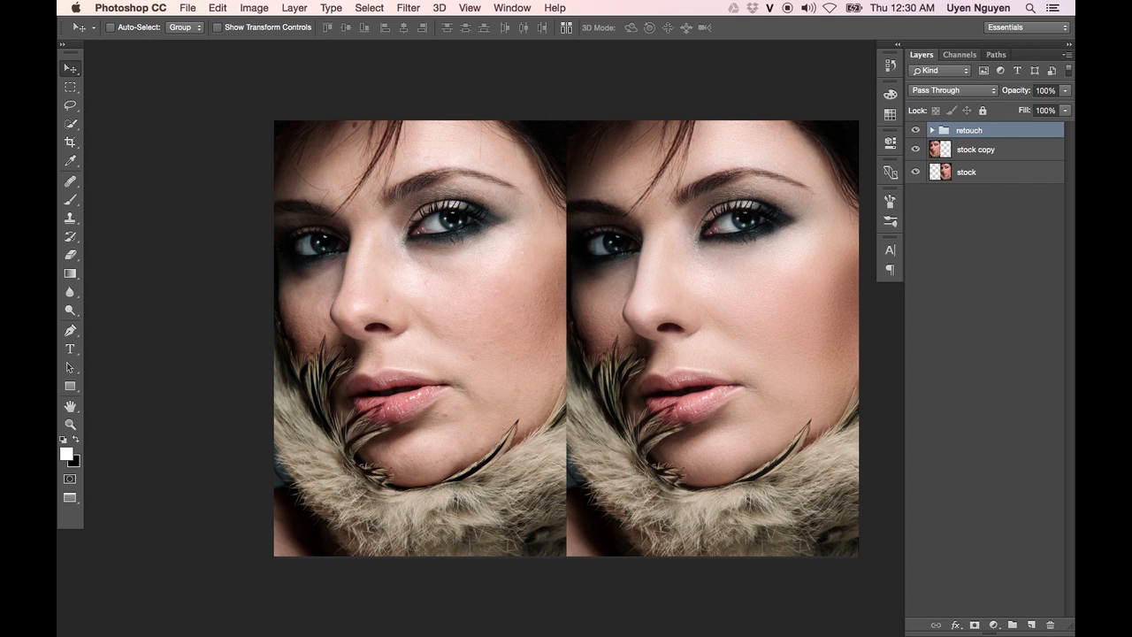
Add a mask to the retouch group, fill it with black over the stock copy's area to hide the retouching there, and deselect
click(973, 625)
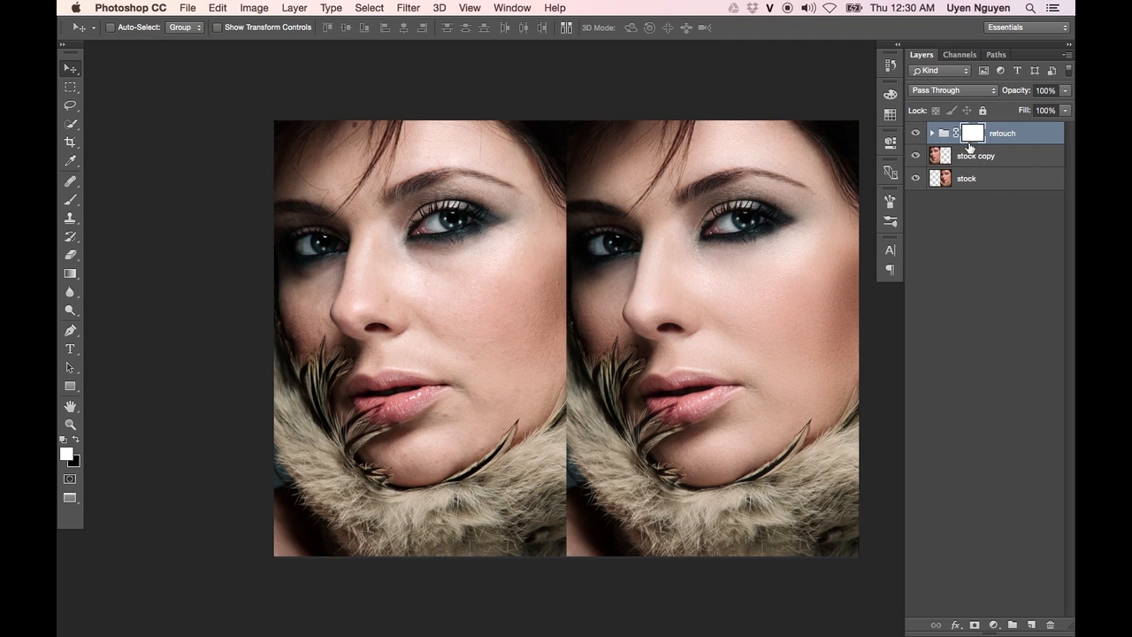
drag(966, 148, 940, 164)
super+click(940, 162)
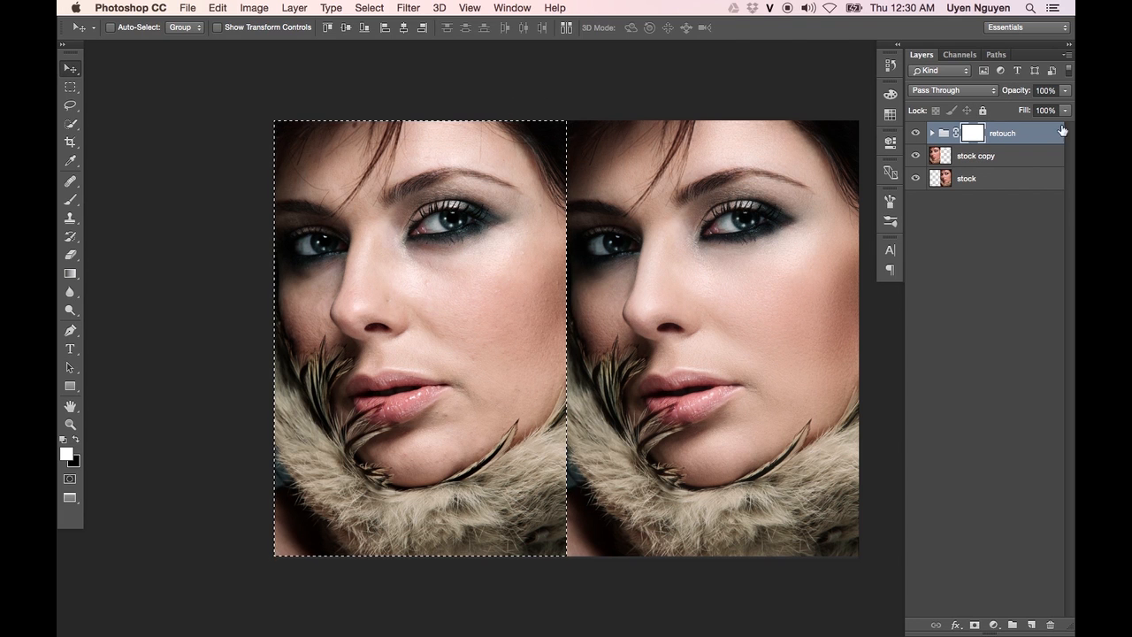
click(975, 134)
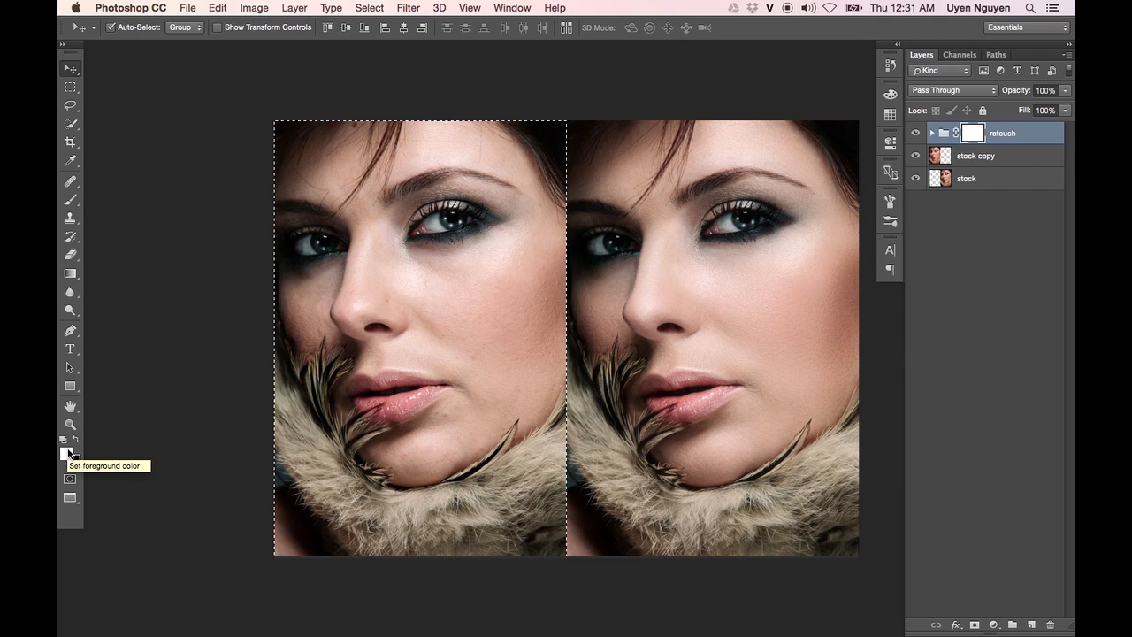
key(super+BackSpace)
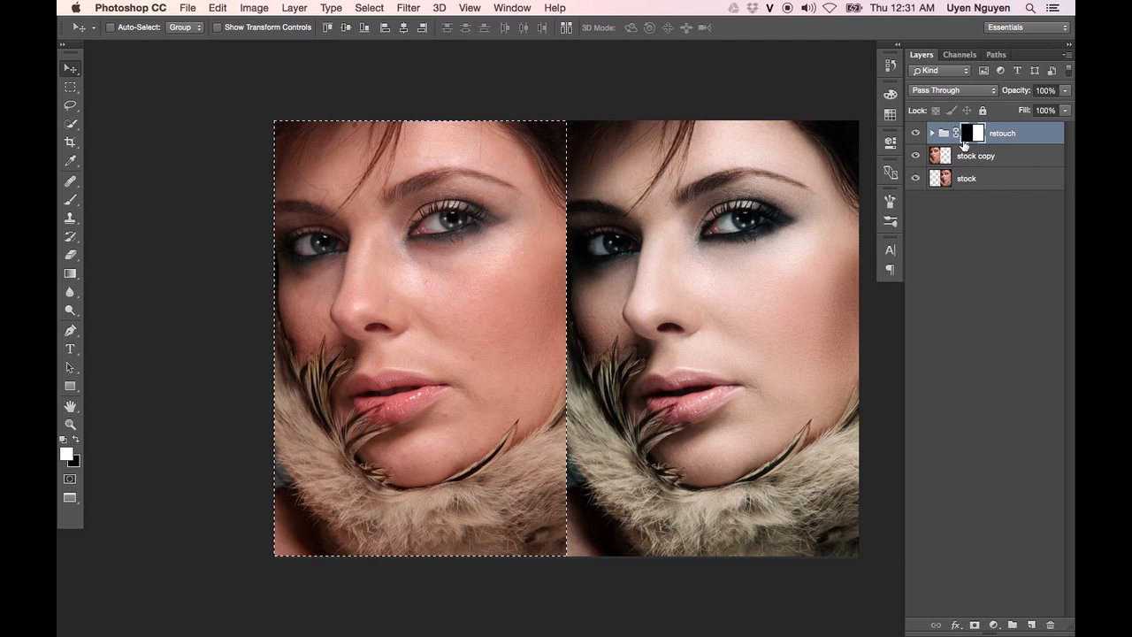
key(super+d)
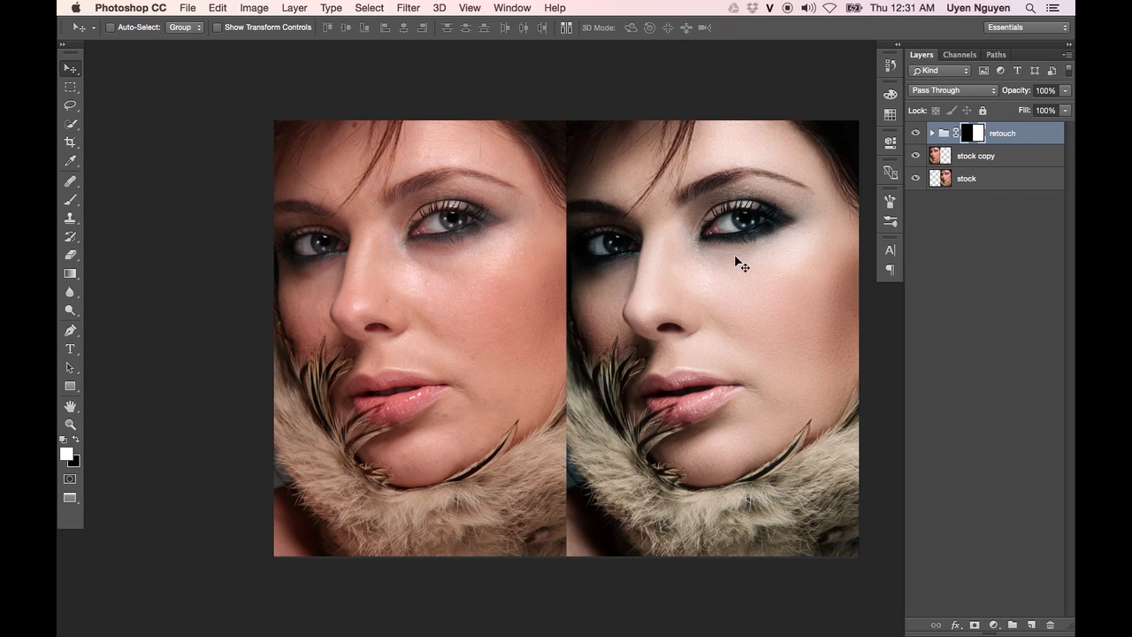
Add a white text label reading "Before" over the unretouched portrait
click(70, 349)
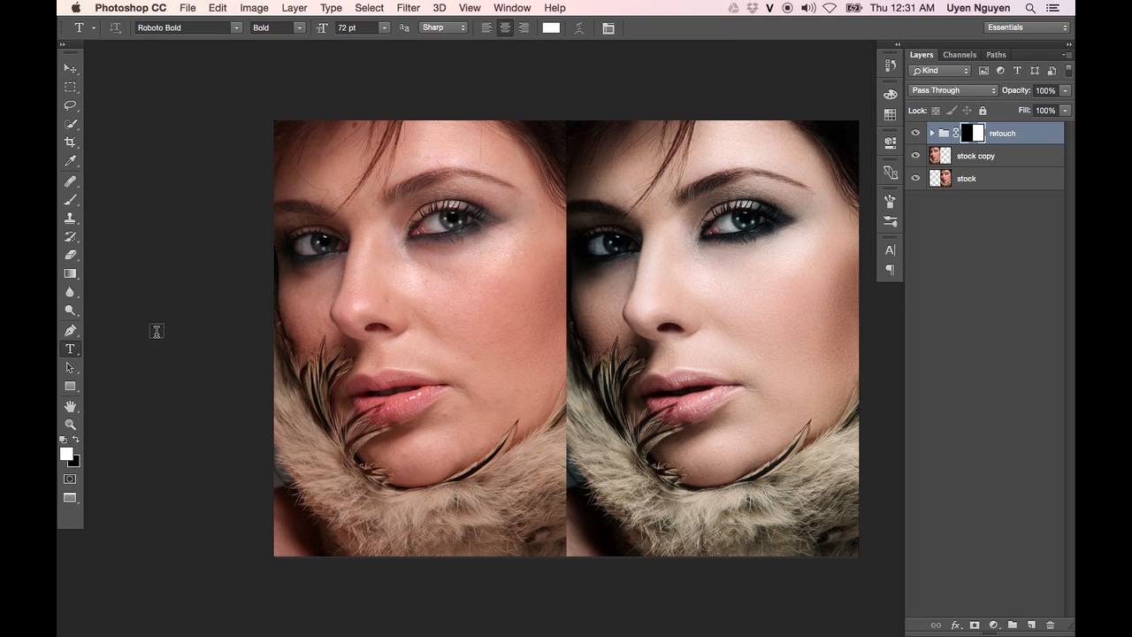
click(446, 336)
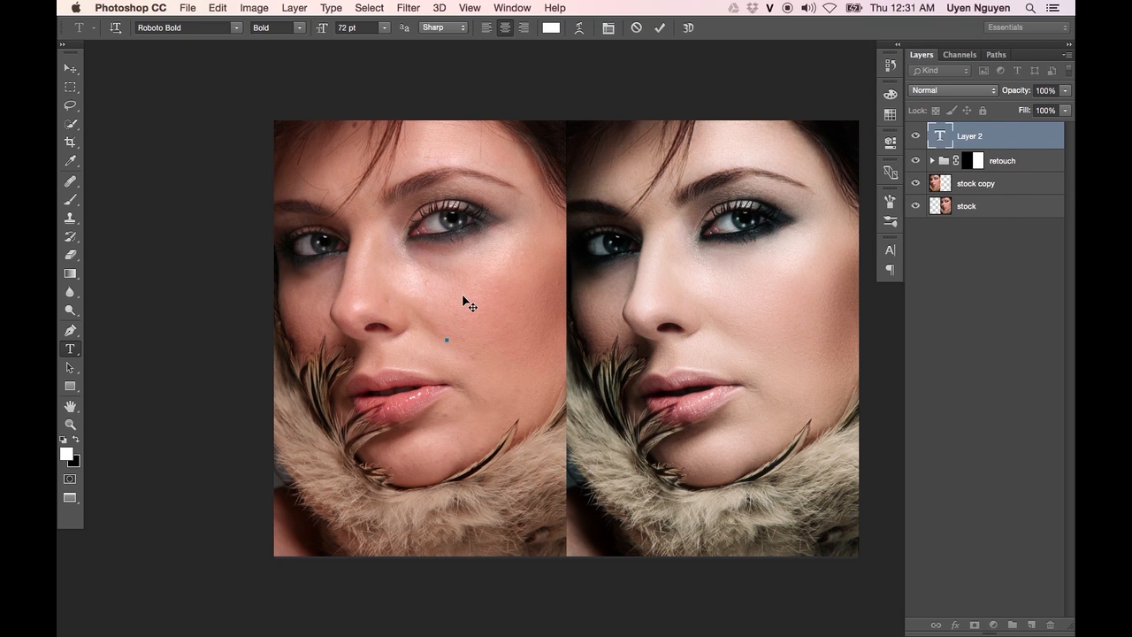
text(Befire)
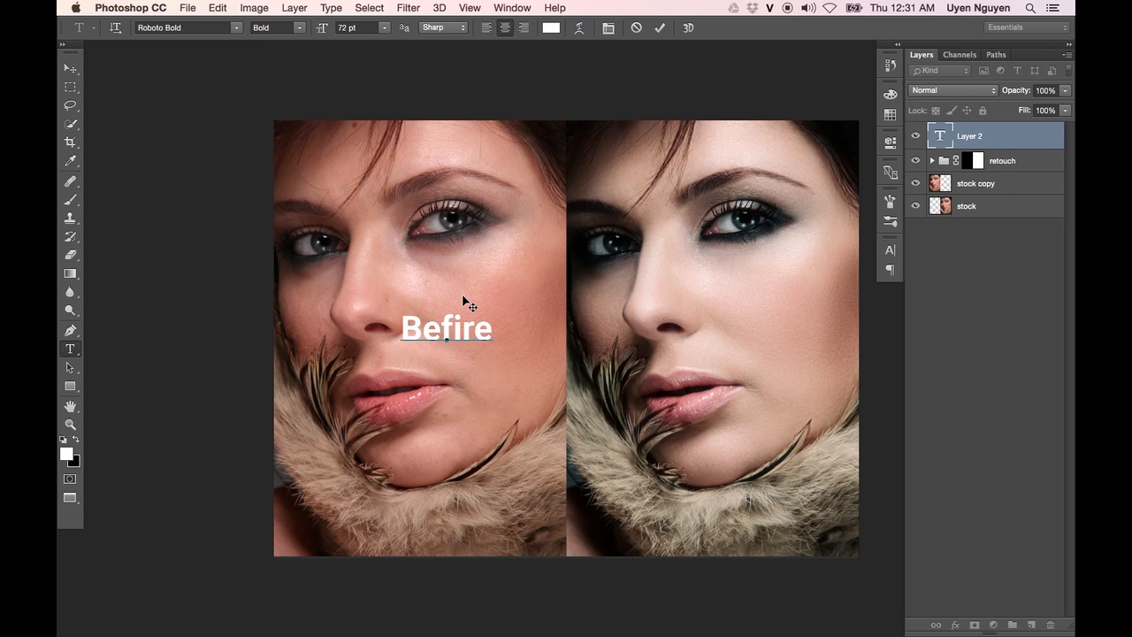
key(BackSpace)
key(BackSpace)
key(BackSpace)
key(BackSpace)
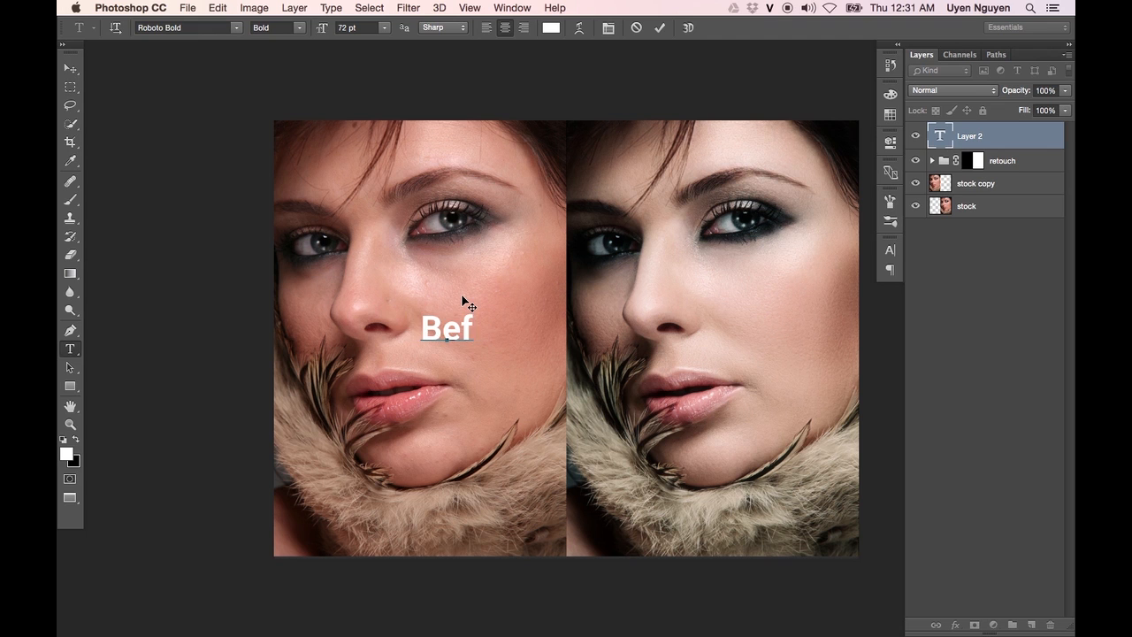
text(fore)
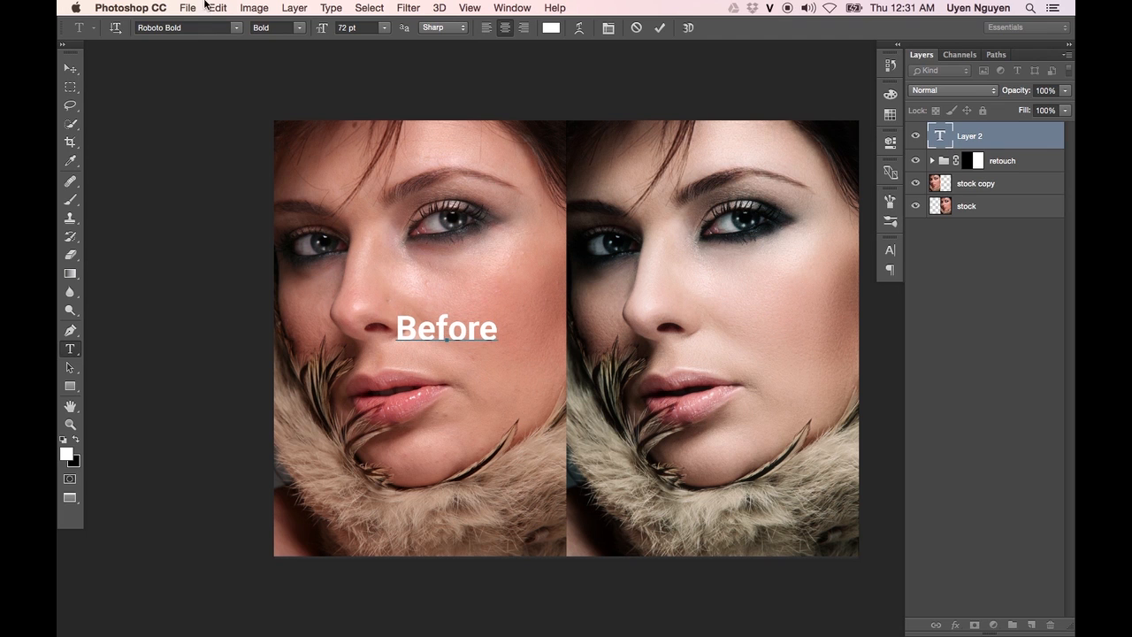
Set the Before label's font style to Light and move it to the lower-right corner of the unretouched portrait
key(super+a)
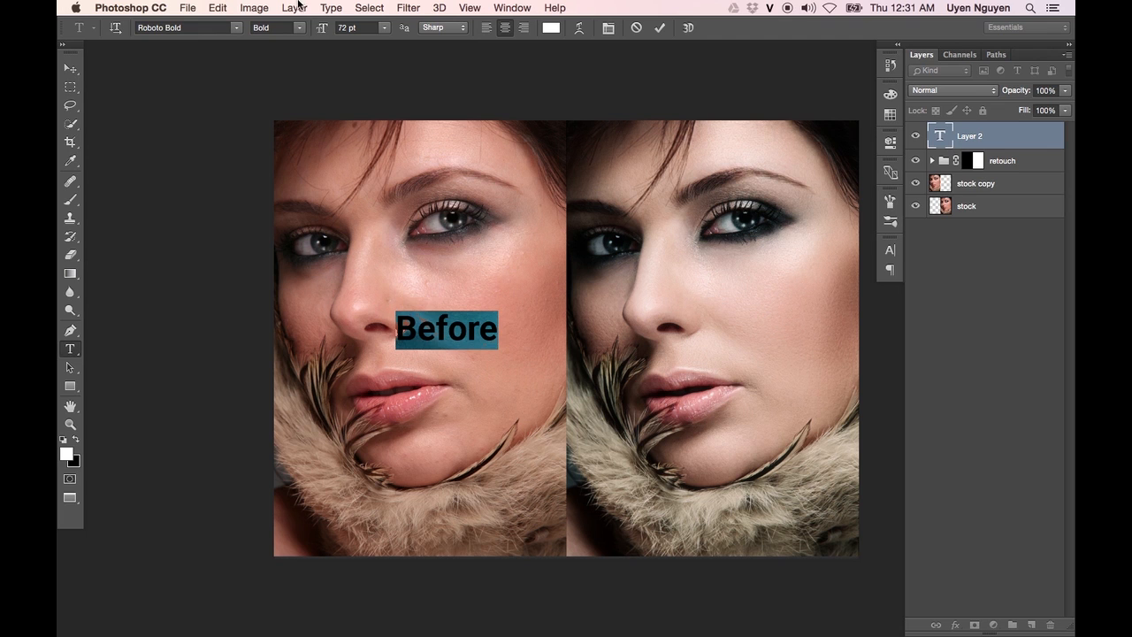
click(300, 27)
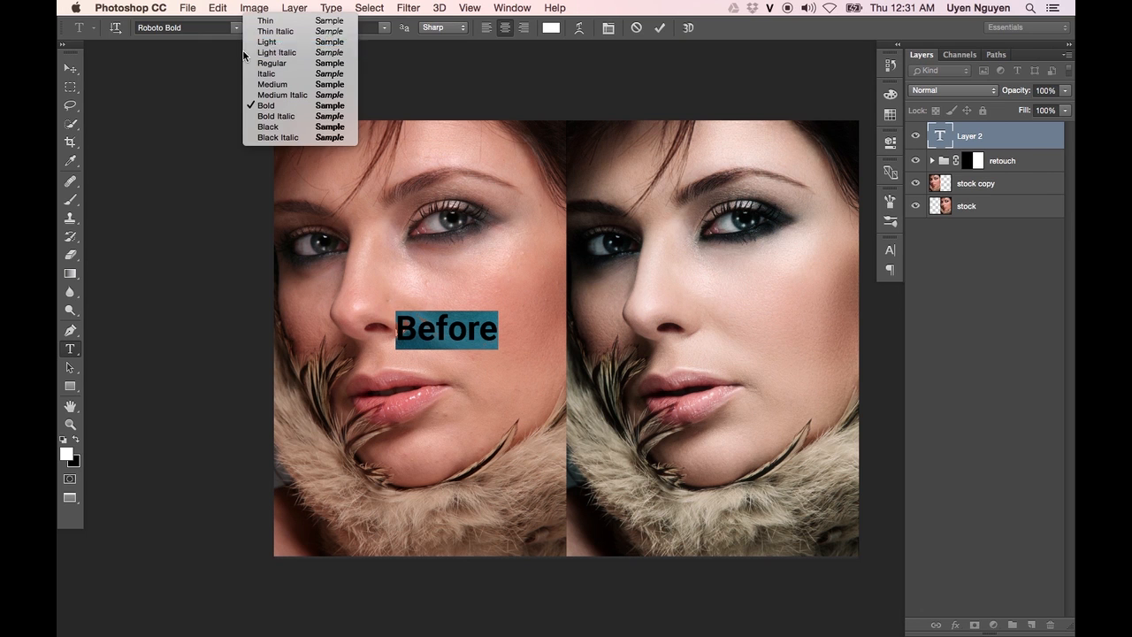
click(281, 41)
click(70, 68)
drag(466, 336, 523, 540)
Set the Before label's font size to 50 pt
key(t)
click(523, 537)
key(super+a)
click(346, 27)
text(60)
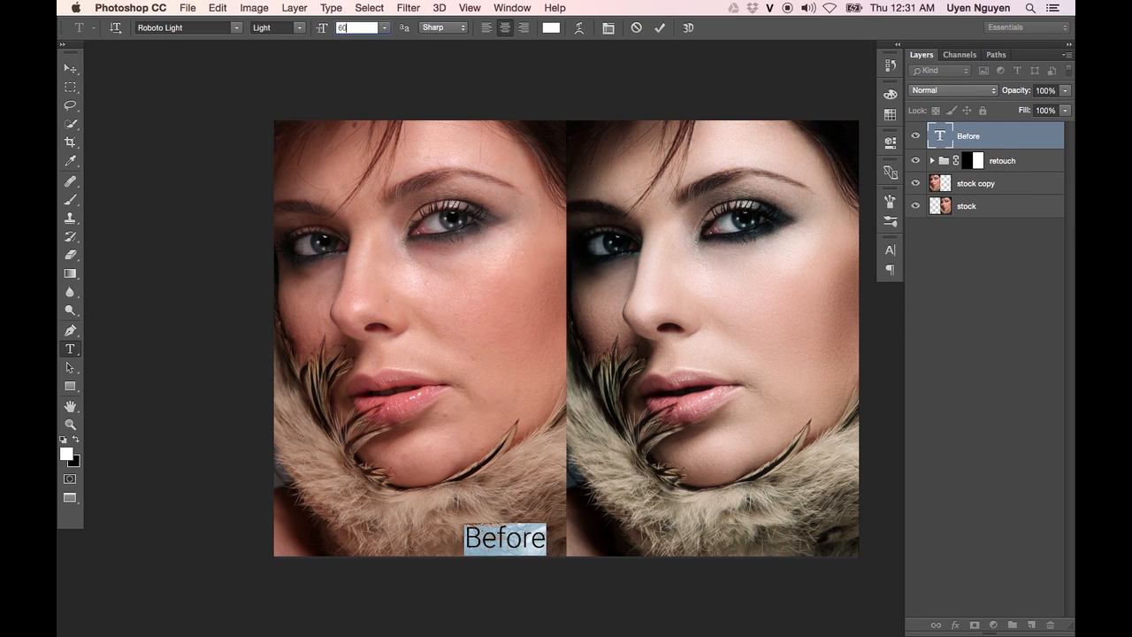
key(BackSpace)
key(BackSpace)
text(50)
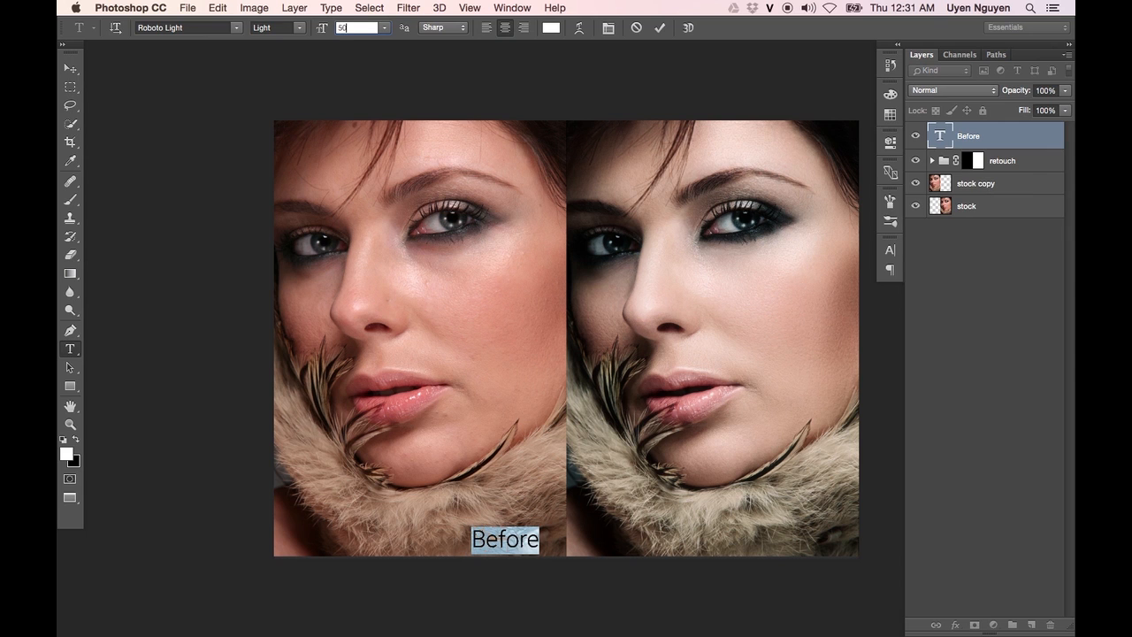
click(70, 68)
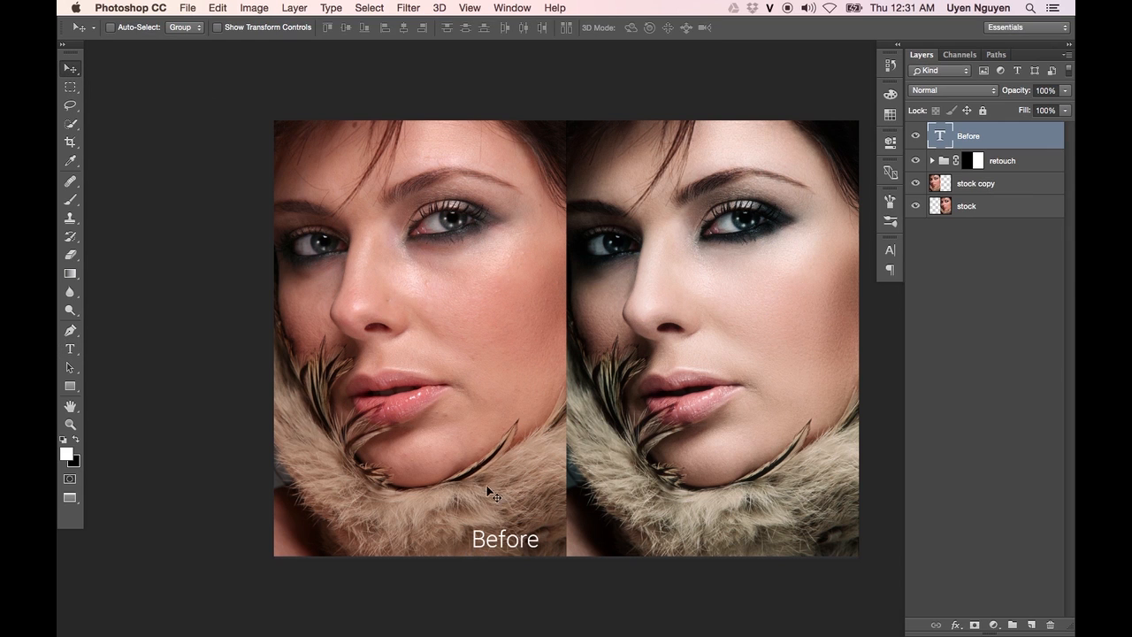
Duplicate the Before label onto the lower-right corner of the retouched portrait and change its text to "After"
drag(511, 536, 805, 531)
key(t)
double_click(804, 533)
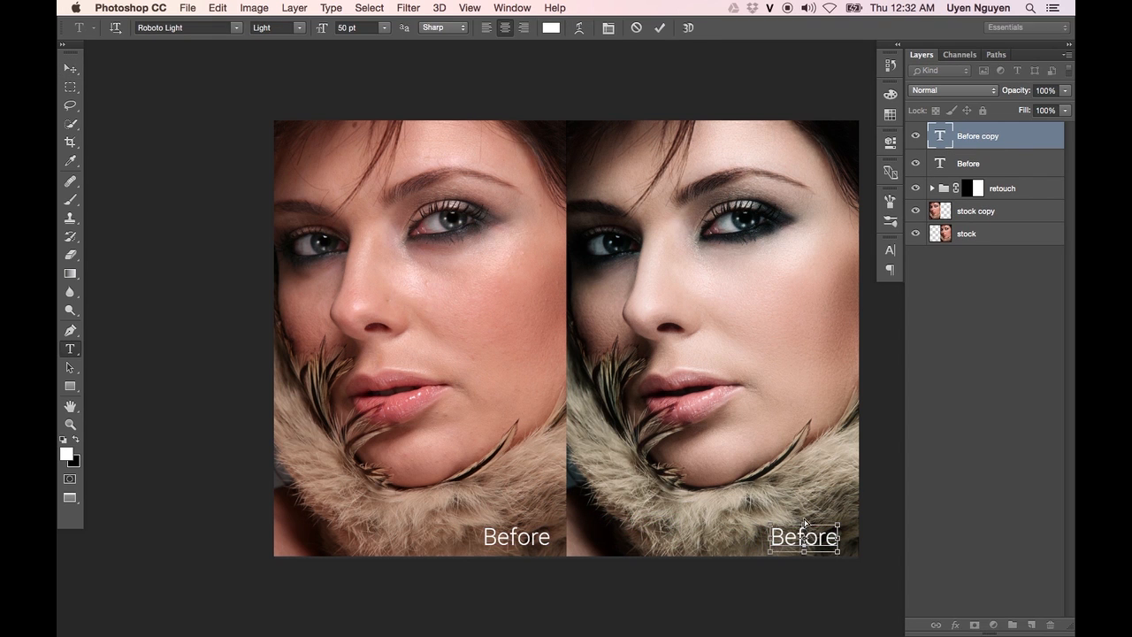
text(After)
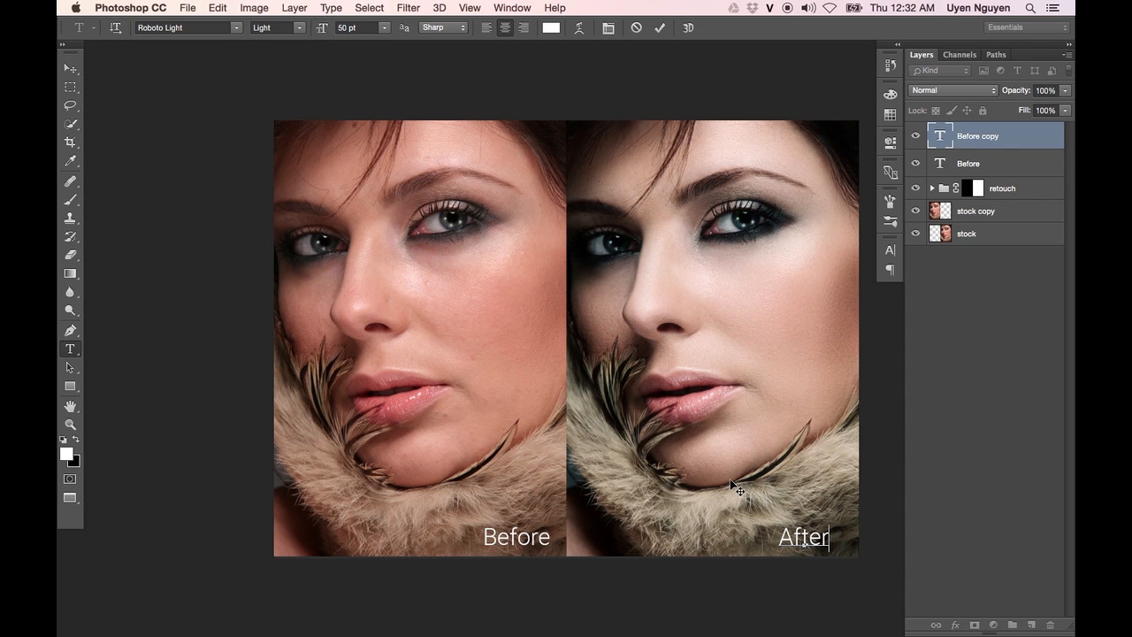
Commit the After text and nudge the label 30 pixels to the right, closer to the portrait's edge
click(70, 68)
key(shift+Right)
key(shift+Right)
key(shift+Right)
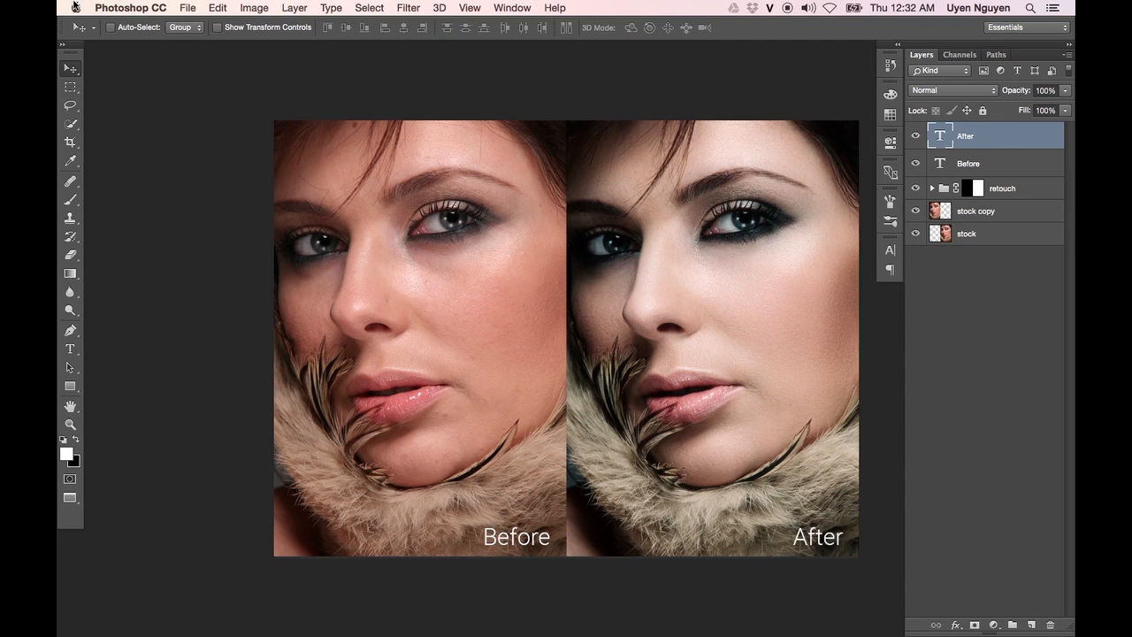